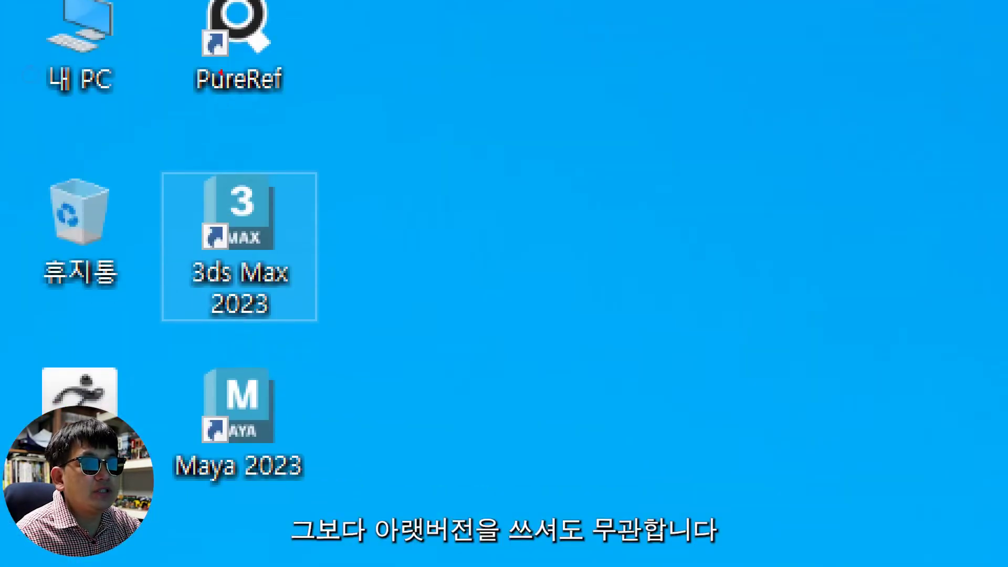
# Step: Switch from the Windows desktop to the 3ds Max 2023 window using its taskbar button
pyautogui.moveTo(165, 139)
pyautogui.mouseDown()
pyautogui.moveTo(152, 318)
pyautogui.moveTo(255, 310)
pyautogui.moveTo(317, 327)
pyautogui.mouseUp()
pyautogui.moveTo(294, 330)
pyautogui.mouseDown()
pyautogui.moveTo(291, 141)
pyautogui.moveTo(164, 154)
pyautogui.mouseUp()
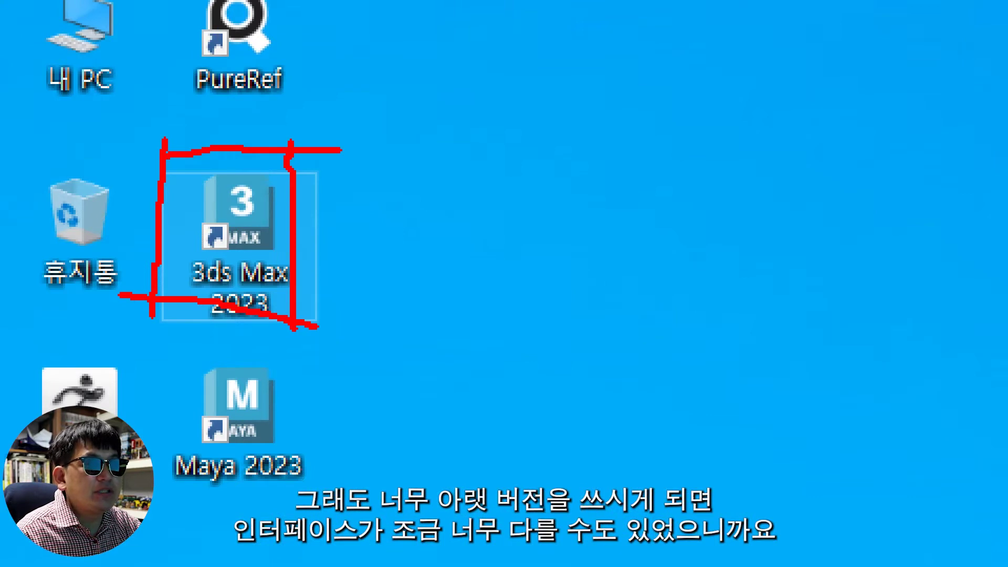
pyautogui.press('Escape')
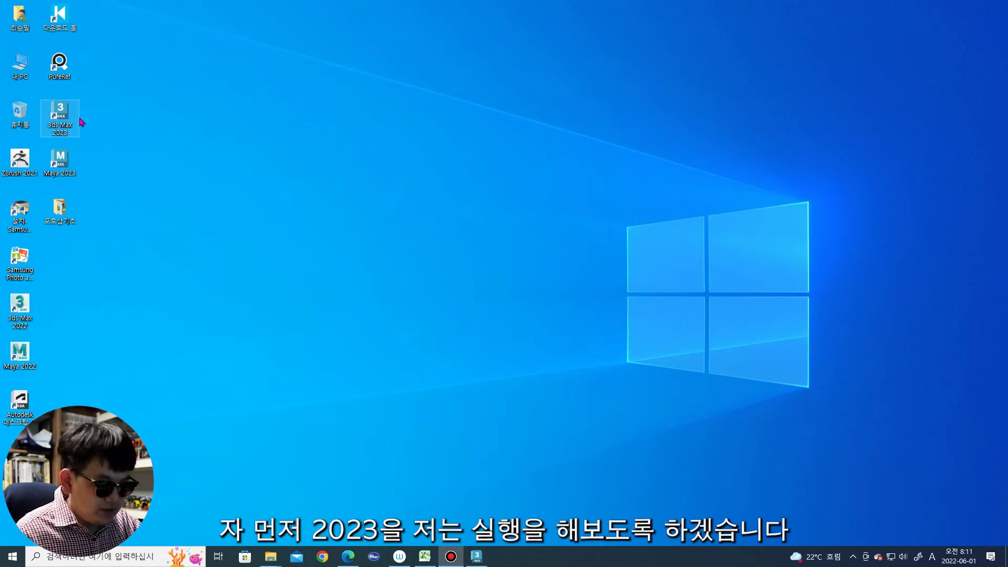
pyautogui.click(88, 126)
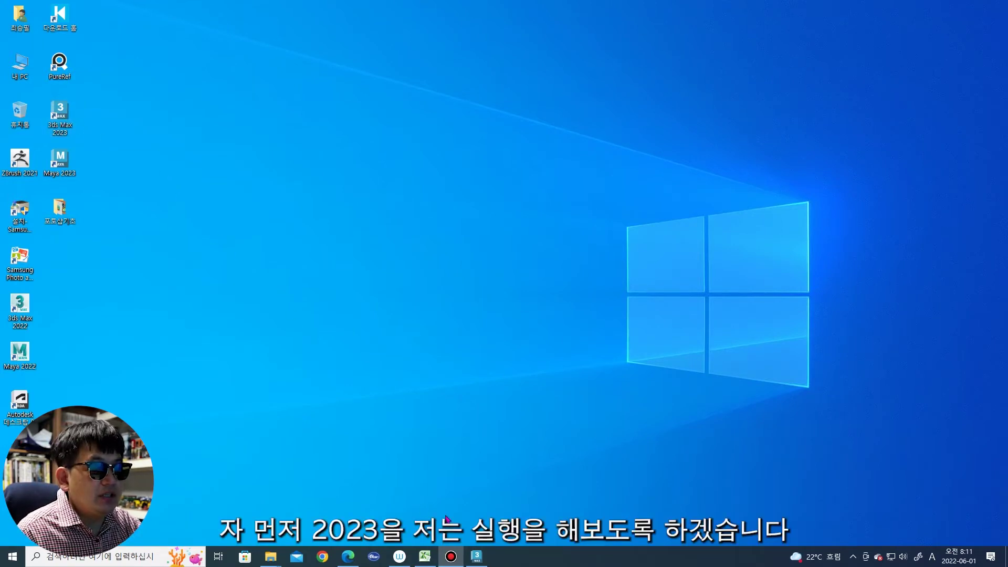
pyautogui.click(476, 556)
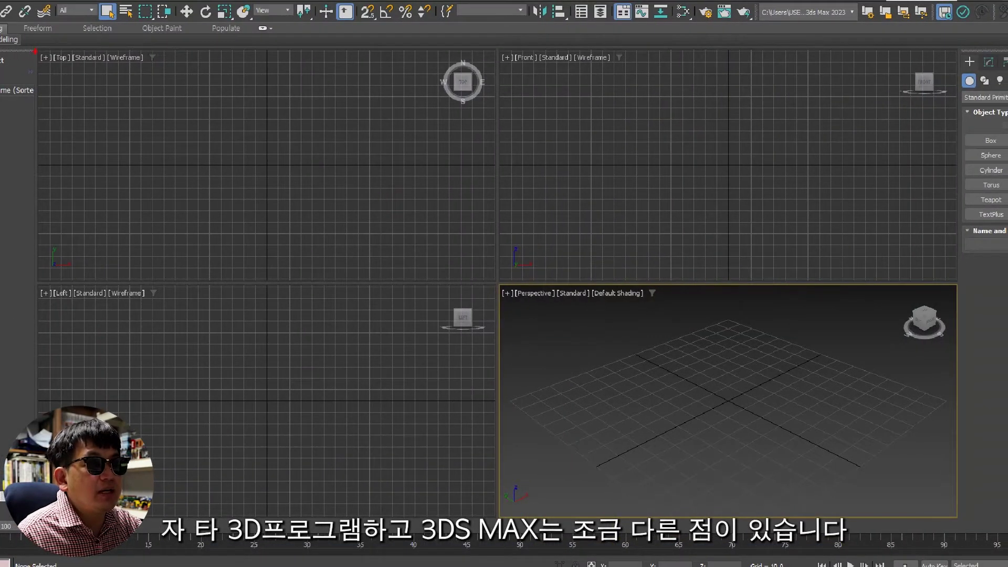
pyautogui.moveTo(35, 51)
pyautogui.mouseDown()
pyautogui.moveTo(48, 142)
pyautogui.moveTo(53, 409)
pyautogui.moveTo(367, 505)
pyautogui.moveTo(828, 512)
pyautogui.mouseUp()
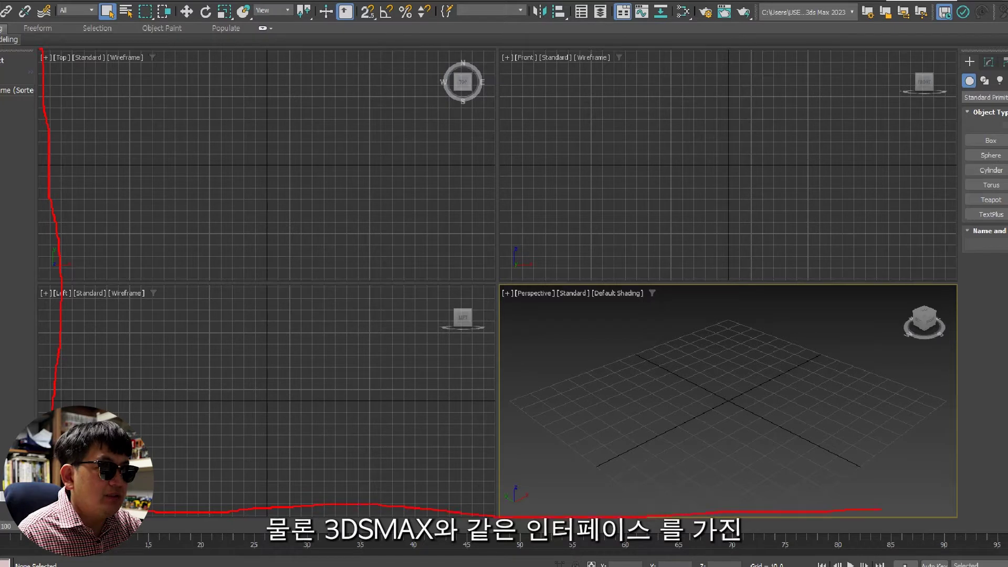
pyautogui.moveTo(959, 310)
pyautogui.mouseDown()
pyautogui.moveTo(953, 38)
pyautogui.moveTo(42, 56)
pyautogui.mouseUp()
pyautogui.moveTo(473, 50); pyautogui.dragTo(474, 508)
pyautogui.moveTo(41, 284); pyautogui.dragTo(960, 283)
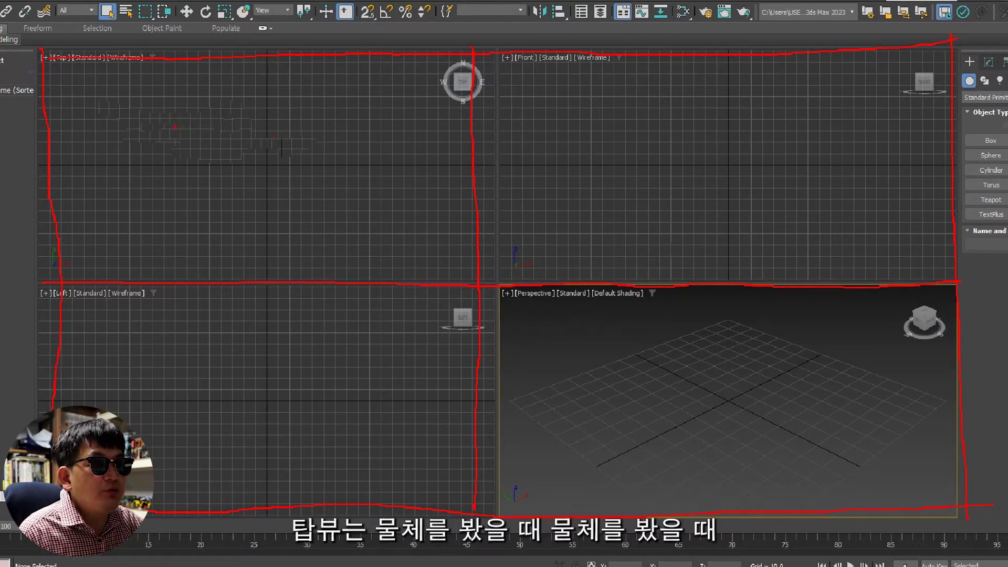
pyautogui.moveTo(309, 129); pyautogui.dragTo(370, 220)
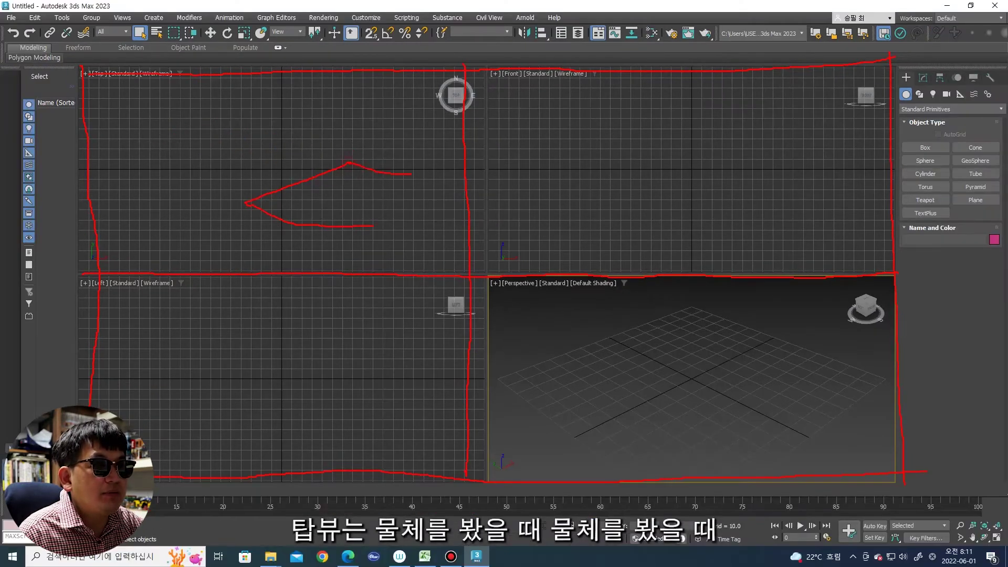
pyautogui.moveTo(361, 230); pyautogui.dragTo(352, 297)
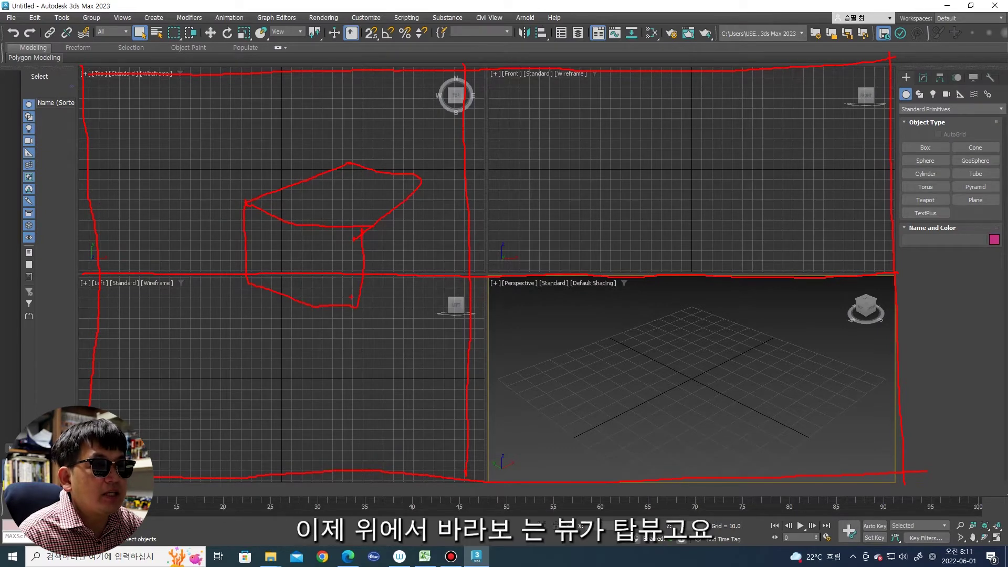
pyautogui.moveTo(421, 181); pyautogui.dragTo(424, 249)
pyautogui.moveTo(348, 116); pyautogui.dragTo(368, 183)
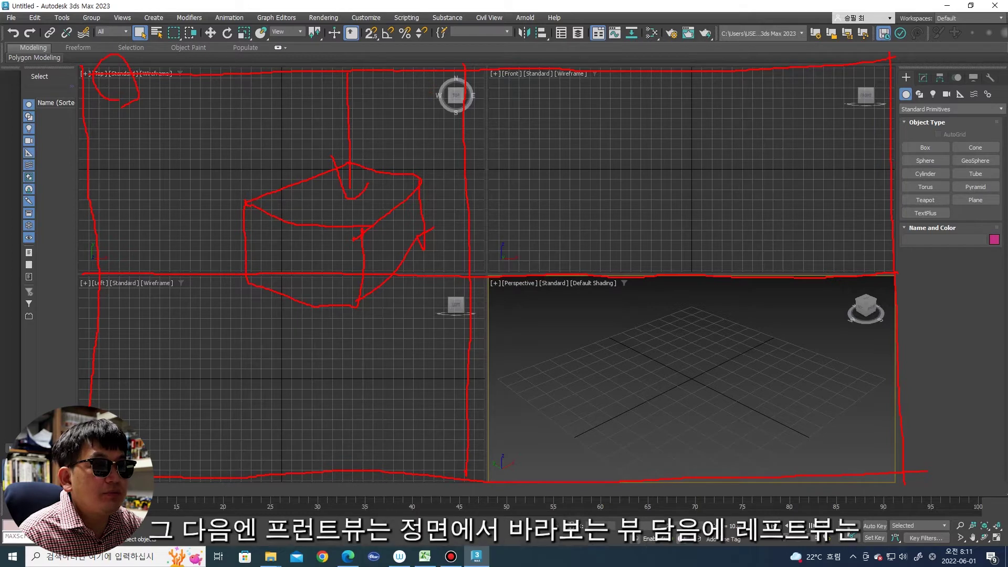
pyautogui.moveTo(527, 89); pyautogui.dragTo(529, 88)
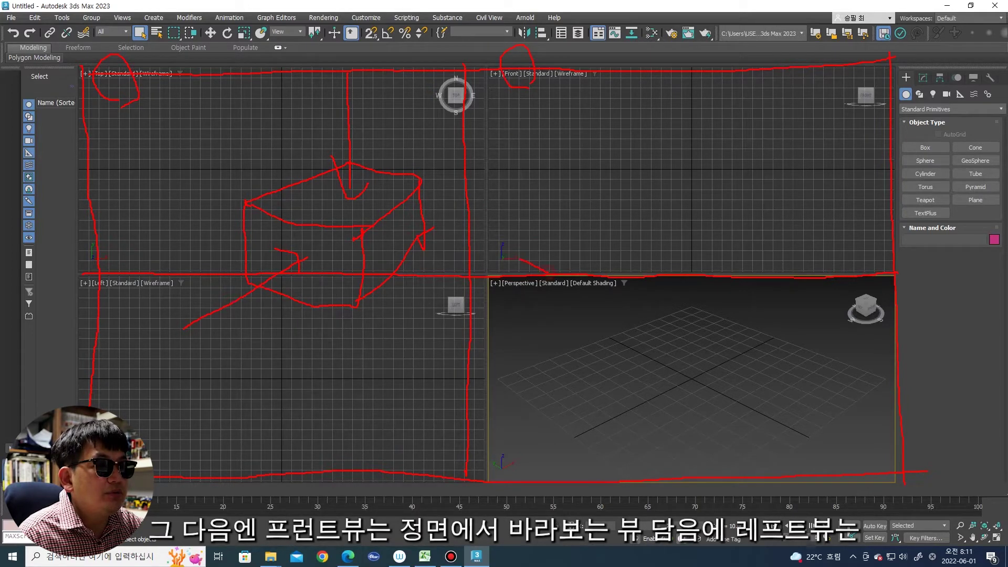
pyautogui.moveTo(549, 272); pyautogui.dragTo(402, 237)
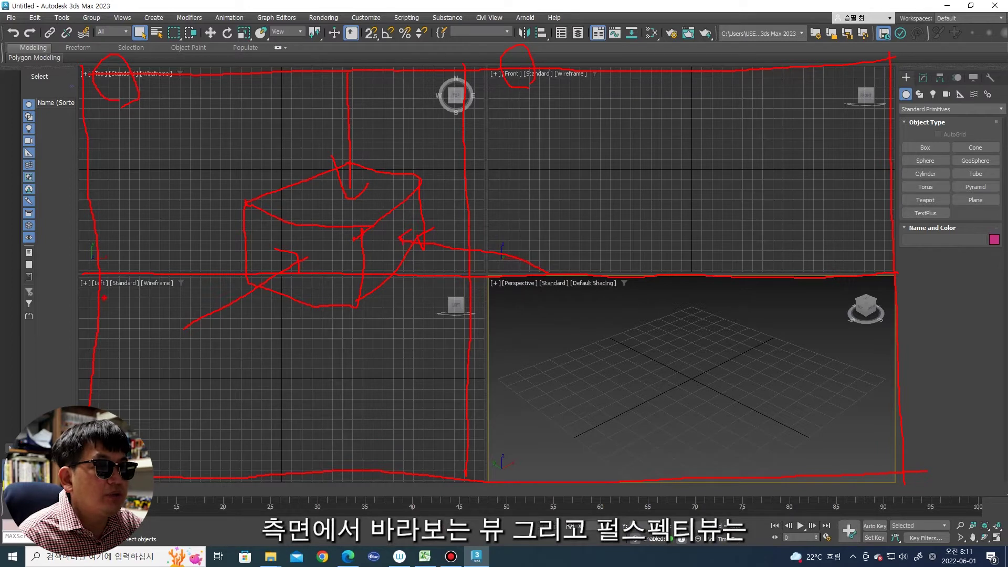
pyautogui.moveTo(546, 274); pyautogui.dragTo(551, 306)
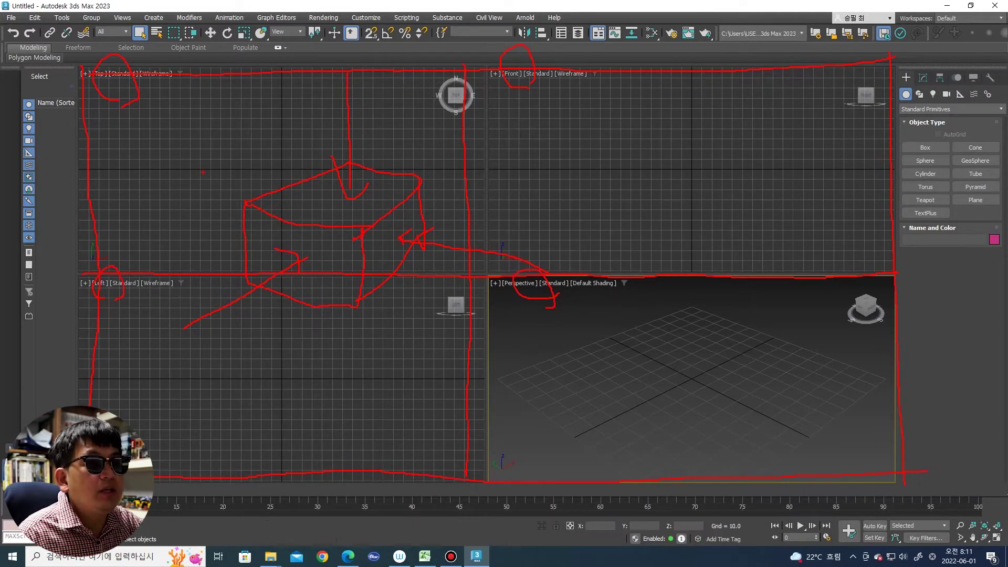
pyautogui.moveTo(127, 112); pyautogui.dragTo(171, 153)
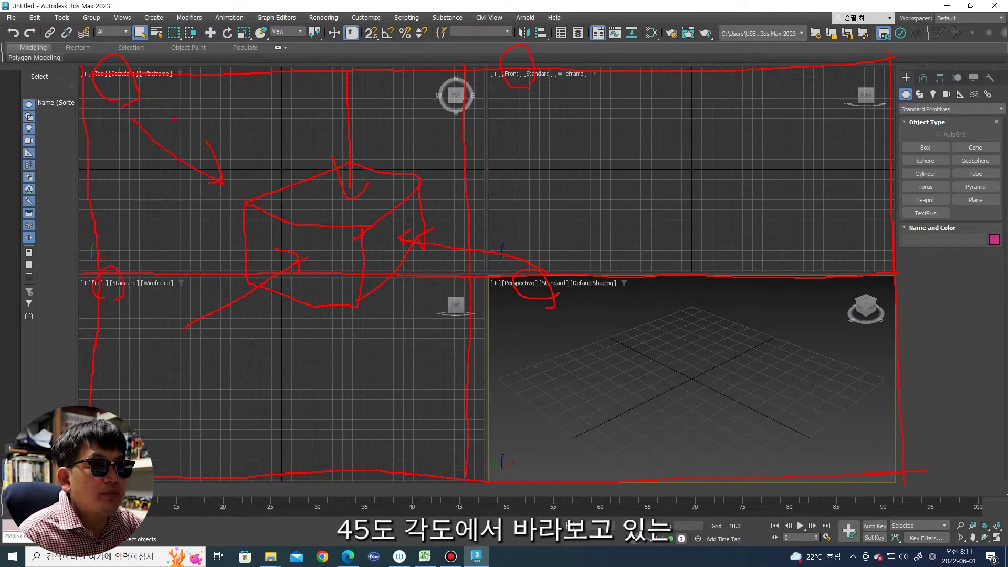
pyautogui.moveTo(171, 103); pyautogui.dragTo(170, 142)
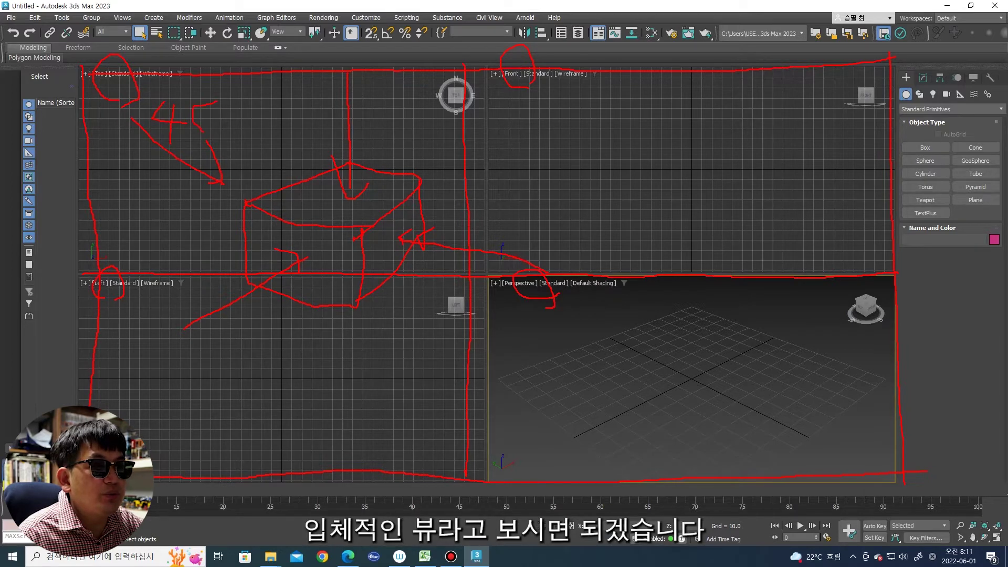
pyautogui.moveTo(235, 100); pyautogui.dragTo(239, 106)
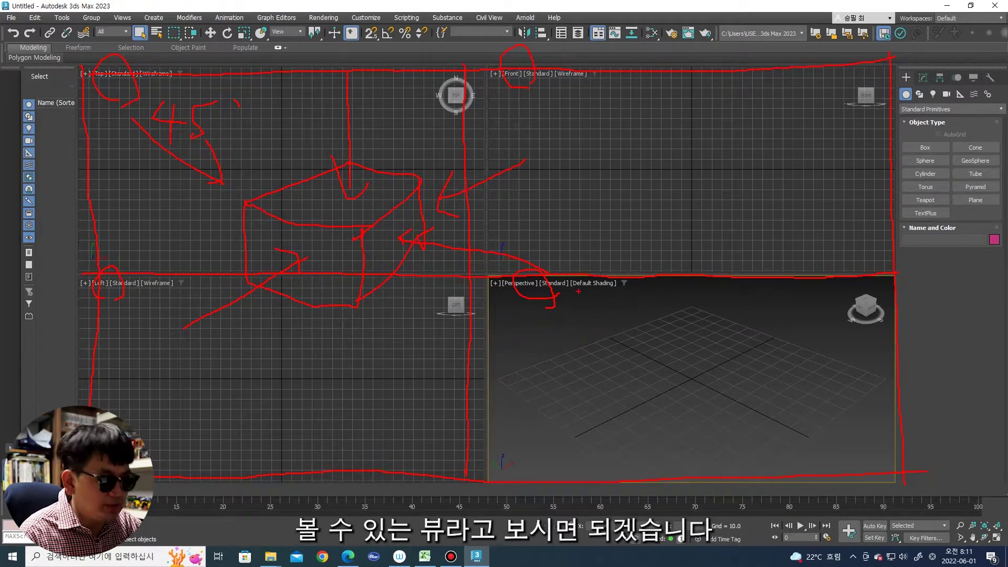
pyautogui.press('Escape')
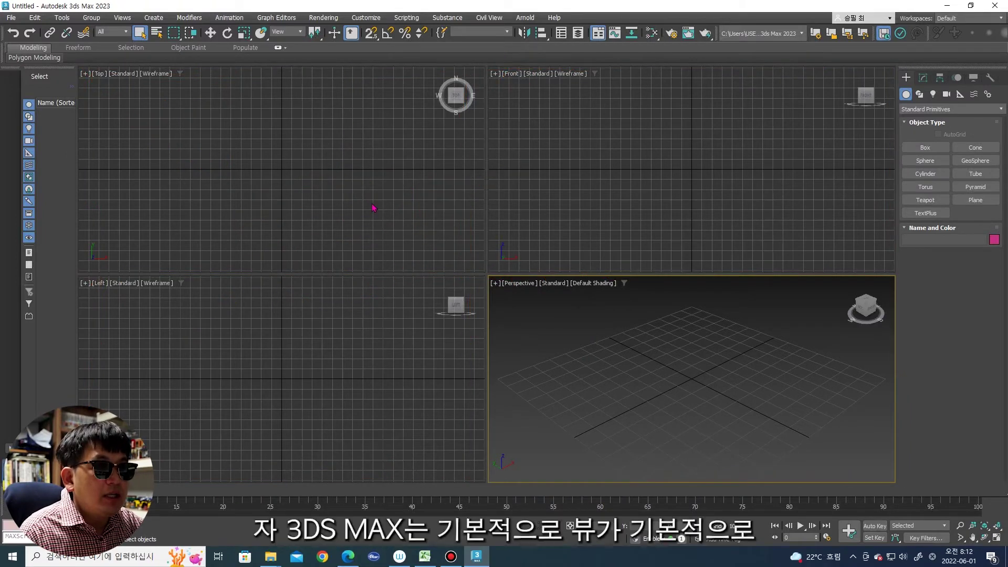
# Step: Activate each of the four viewports in turn, ending with Top active
pyautogui.click(373, 205)
pyautogui.click(563, 204)
pyautogui.click(350, 370)
pyautogui.click(566, 360)
pyautogui.click(382, 177)
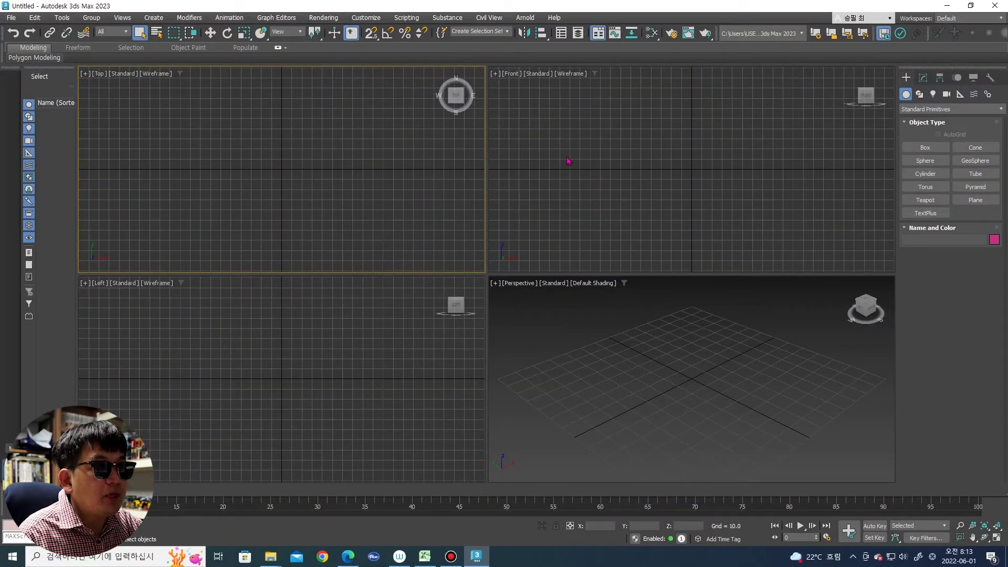
# Step: Middle-click through the Front, Left, Perspective and Top viewports twice, ending on Top
pyautogui.middleClick(567, 162)
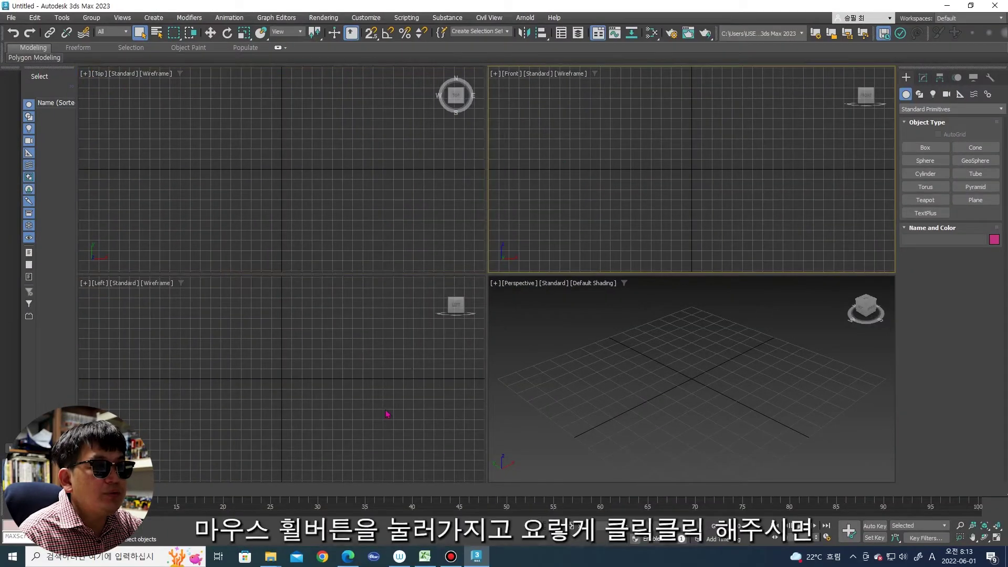
pyautogui.middleClick(344, 383)
pyautogui.middleClick(550, 382)
pyautogui.middleClick(350, 223)
pyautogui.middleClick(559, 190)
pyautogui.middleClick(379, 309)
pyautogui.middleClick(513, 310)
pyautogui.middleClick(374, 242)
pyautogui.middleClick(592, 216)
pyautogui.middleClick(378, 325)
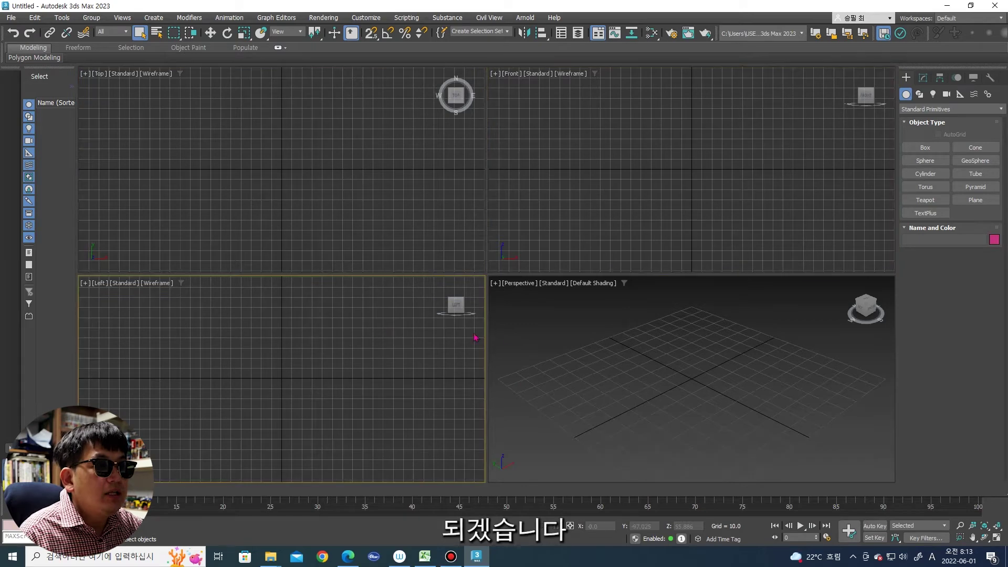
pyautogui.middleClick(518, 321)
pyautogui.middleClick(368, 231)
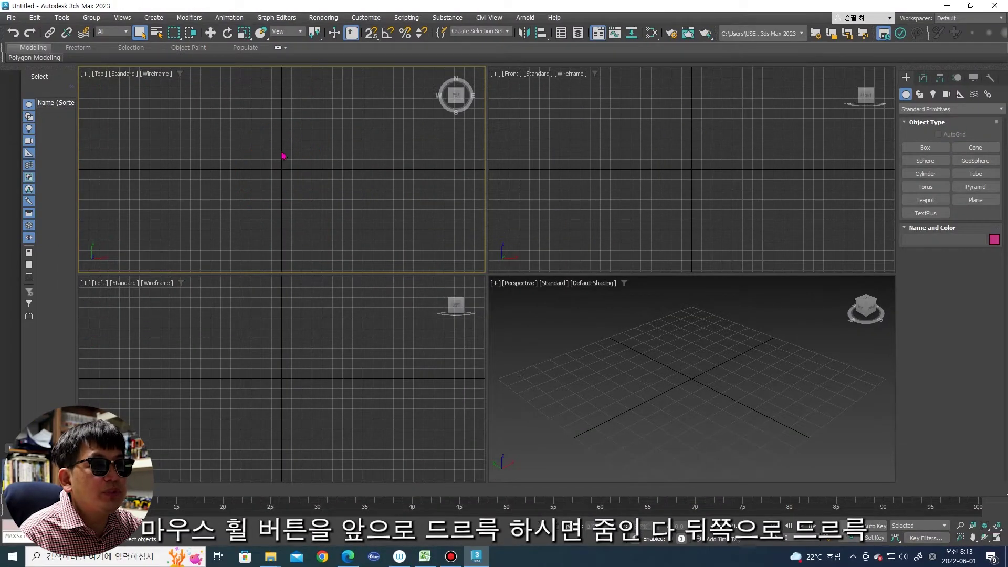
# Step: Zoom the Top view in and back out, then activate Front, Left and Perspective
pyautogui.scroll(2, 285, 166)
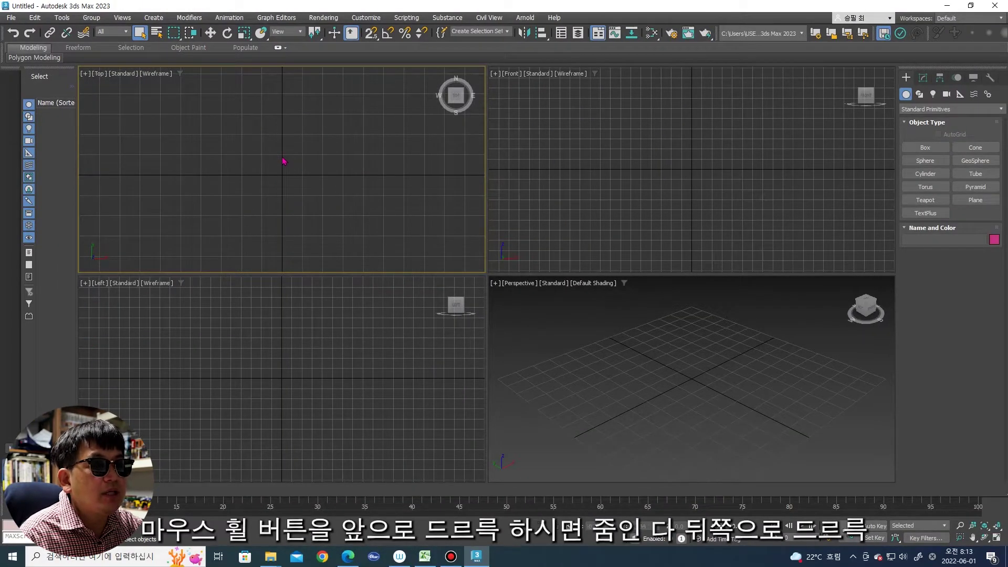
pyautogui.scroll(-1, 284, 161)
pyautogui.scroll(-2, 284, 162)
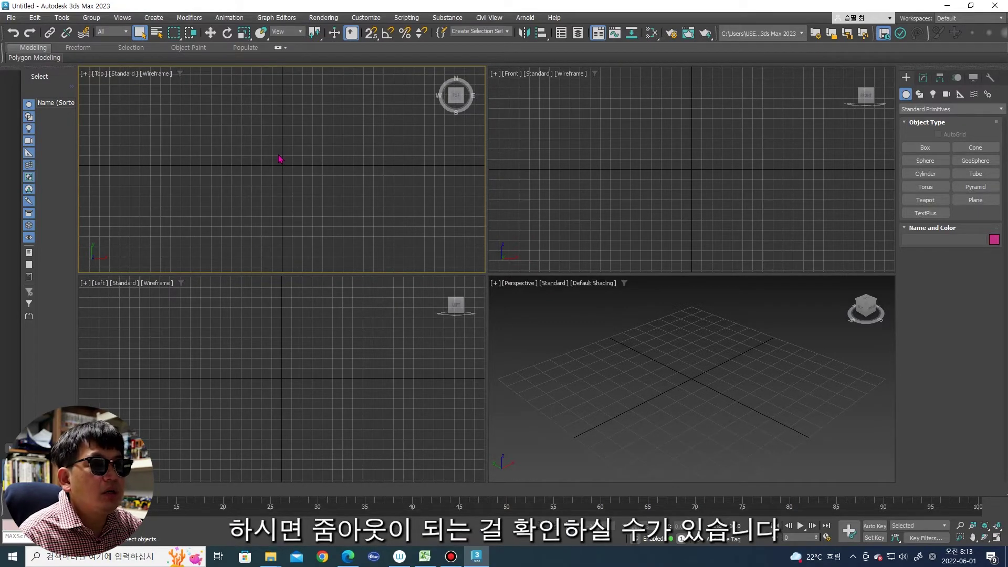
pyautogui.click(653, 164)
pyautogui.click(435, 344)
pyautogui.click(594, 352)
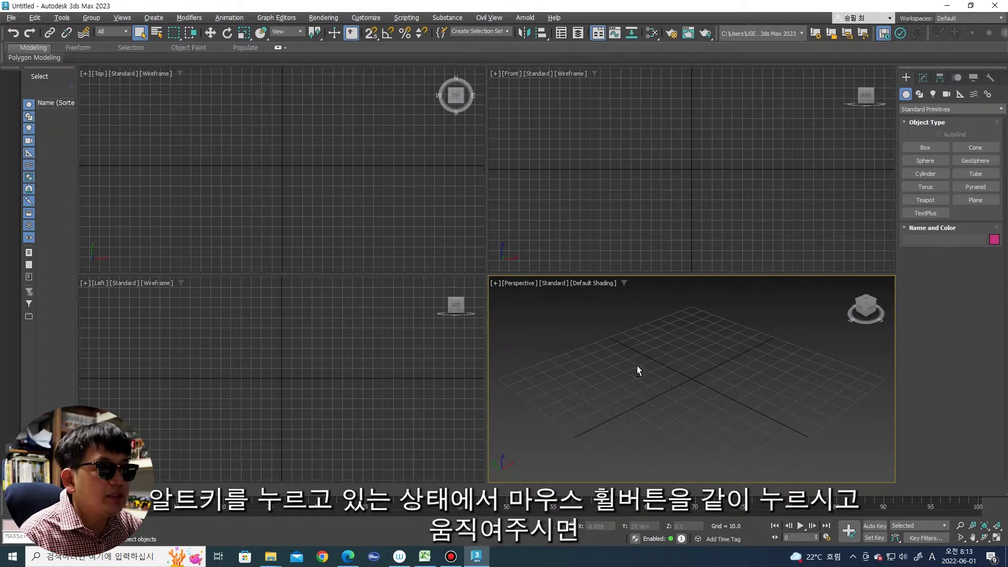
# Step: Orbit the Perspective view toward the front, then pan the Top, Front and Left views
pyautogui.moveTo(629, 372)
pyautogui.keyDown('alt'); pyautogui.mouseDown(button='middle')
pyautogui.moveTo(742, 378)
pyautogui.moveTo(563, 388)
pyautogui.moveTo(683, 378)
pyautogui.mouseUp(button='middle'); pyautogui.keyUp('alt')
pyautogui.click(269, 195)
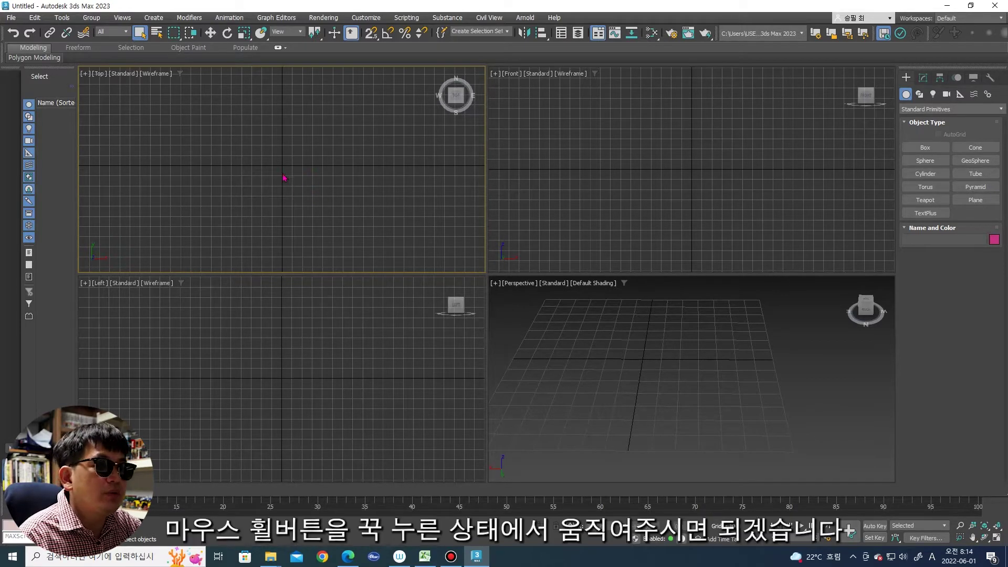
pyautogui.moveTo(245, 186)
pyautogui.mouseDown(button='middle')
pyautogui.moveTo(293, 180)
pyautogui.moveTo(194, 187)
pyautogui.moveTo(381, 179)
pyautogui.moveTo(255, 180)
pyautogui.moveTo(354, 162)
pyautogui.moveTo(277, 168)
pyautogui.mouseUp(button='middle')
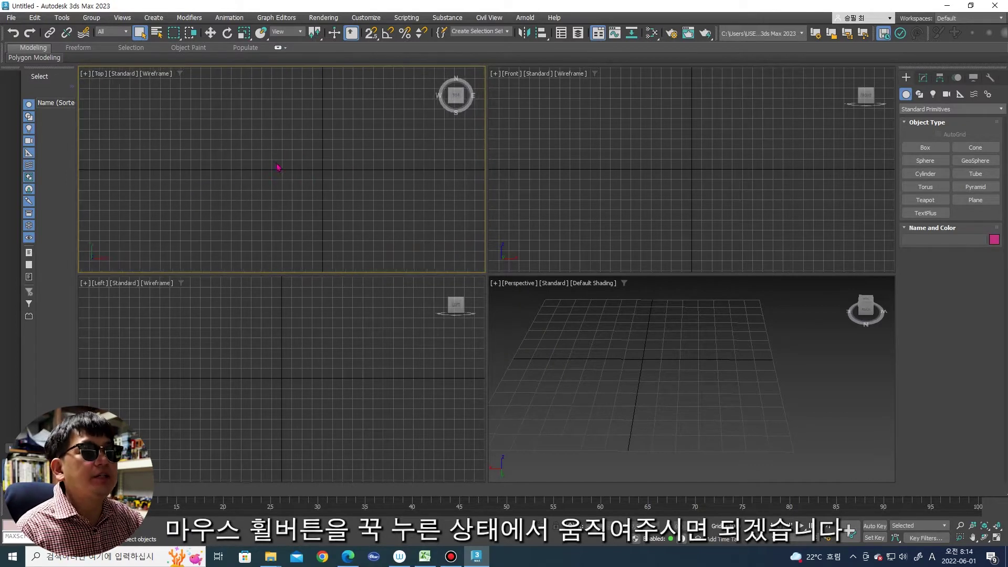
pyautogui.moveTo(338, 171); pyautogui.dragTo(273, 181, button='middle')
pyautogui.moveTo(607, 163); pyautogui.dragTo(630, 157, button='middle')
pyautogui.moveTo(315, 327); pyautogui.dragTo(286, 335, button='middle')
pyautogui.middleClick(575, 338)
pyautogui.moveTo(327, 201); pyautogui.dragTo(326, 200, button='middle')
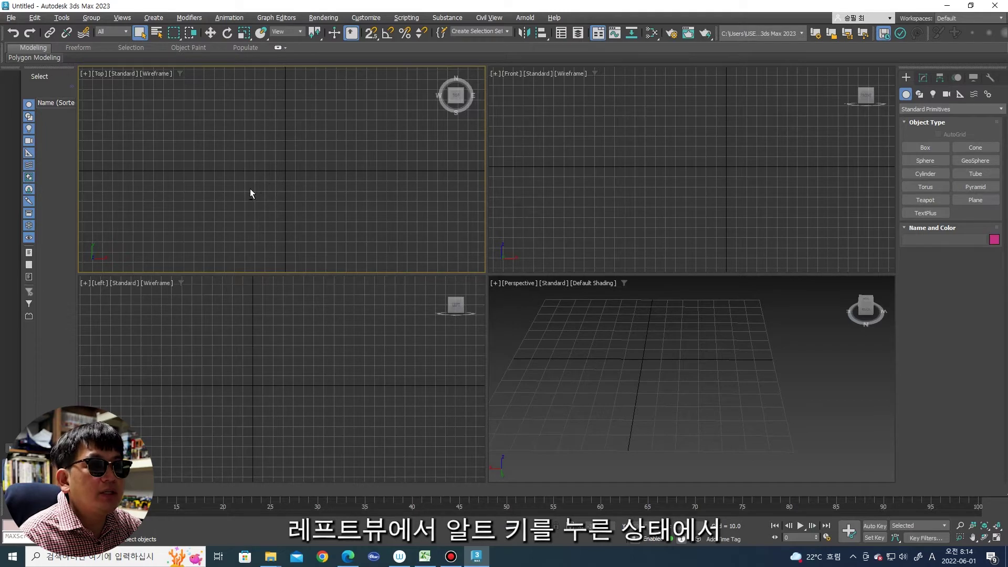
pyautogui.moveTo(259, 184)
pyautogui.keyDown('alt'); pyautogui.mouseDown(button='middle')
pyautogui.moveTo(285, 130)
pyautogui.moveTo(617, 146)
pyautogui.moveTo(596, 127)
pyautogui.moveTo(552, 158)
pyautogui.mouseUp(button='middle'); pyautogui.keyUp('alt')
pyautogui.keyDown('alt'); pyautogui.moveTo(421, 306); pyautogui.dragTo(326, 338, button='middle'); pyautogui.keyUp('alt')
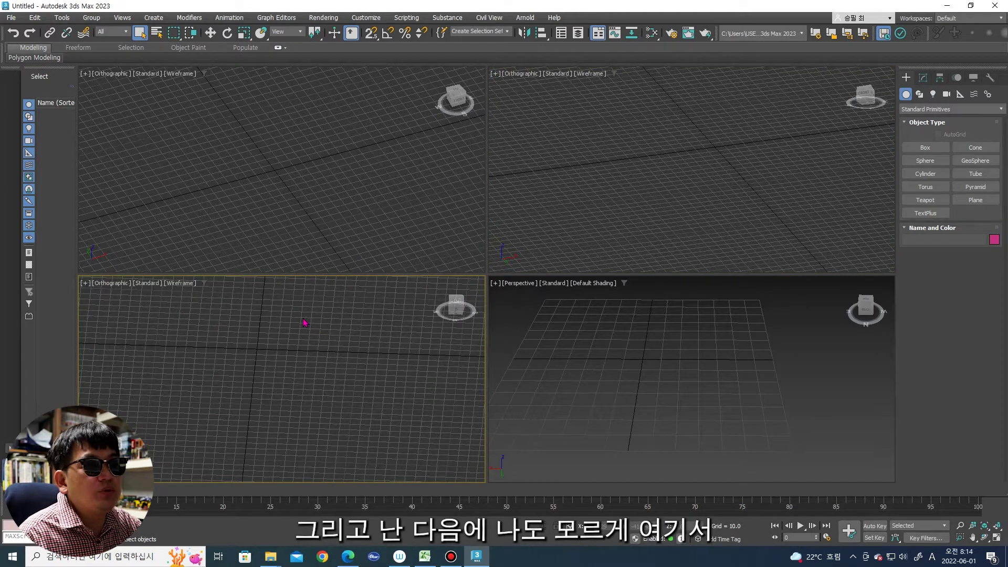
pyautogui.moveTo(304, 322)
pyautogui.keyDown('alt'); pyautogui.mouseDown(button='middle')
pyautogui.moveTo(301, 354)
pyautogui.moveTo(316, 335)
pyautogui.moveTo(289, 313)
pyautogui.mouseUp(button='middle'); pyautogui.keyUp('alt')
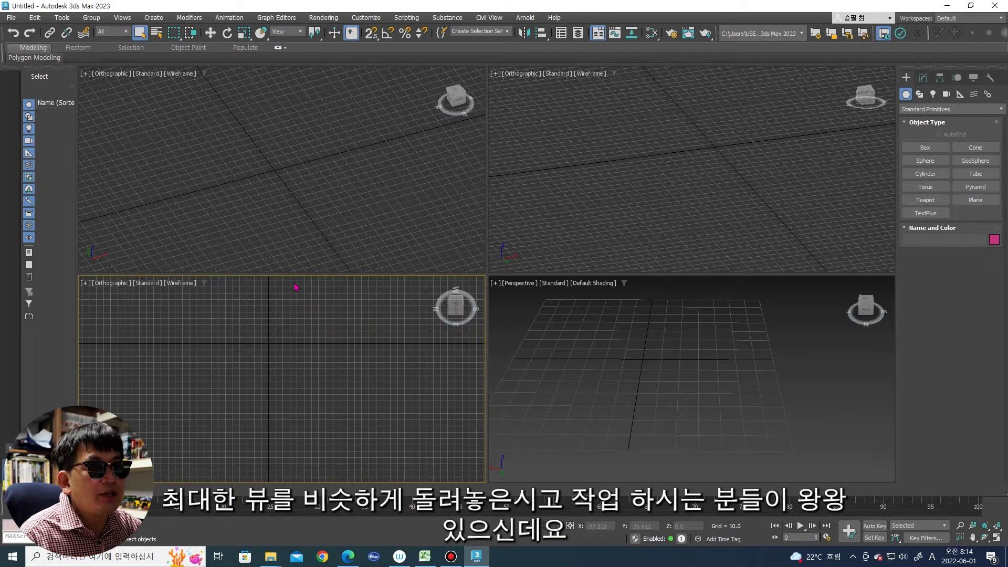
pyautogui.click(281, 163)
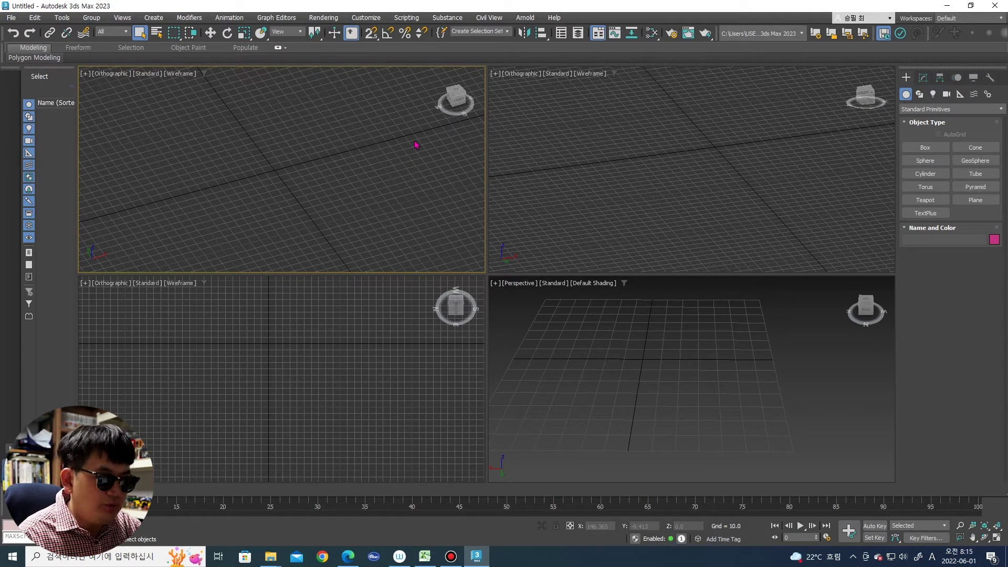
pyautogui.hotkey('ctrl', '1')
pyautogui.moveTo(84, 138); pyautogui.dragTo(149, 146)
pyautogui.moveTo(112, 151); pyautogui.dragTo(113, 232)
pyautogui.moveTo(160, 169); pyautogui.dragTo(200, 183)
pyautogui.moveTo(309, 139); pyautogui.dragTo(303, 286)
pyautogui.moveTo(304, 148); pyautogui.dragTo(301, 207)
pyautogui.moveTo(140, 225)
pyautogui.mouseDown()
pyautogui.moveTo(99, 255)
pyautogui.moveTo(153, 202)
pyautogui.mouseUp()
pyautogui.press('Escape')
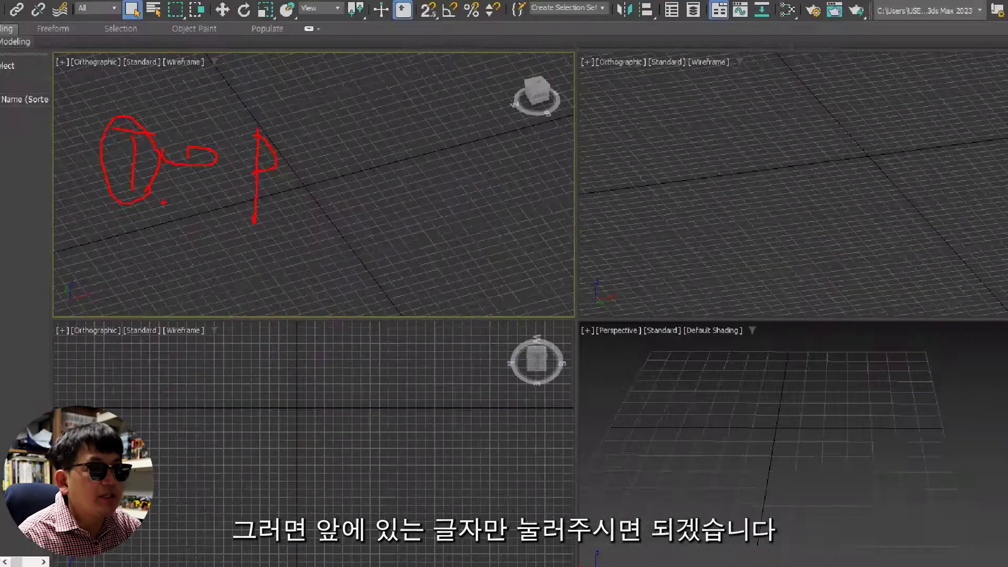
# Step: Switch the top-left, top-right and bottom-left viewports to Top (T), Front (F) and Left (L)
pyautogui.press('t')
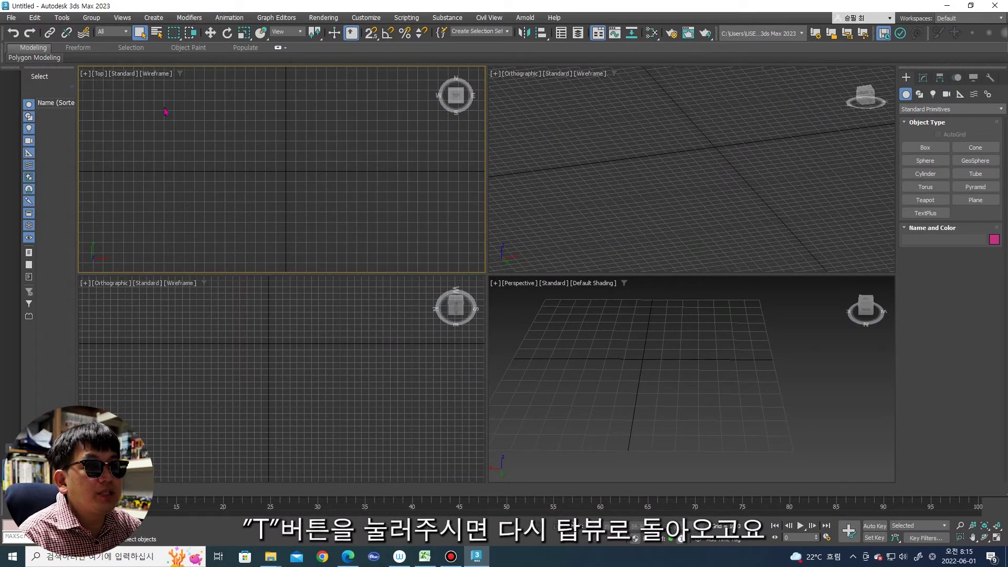
pyautogui.click(604, 112)
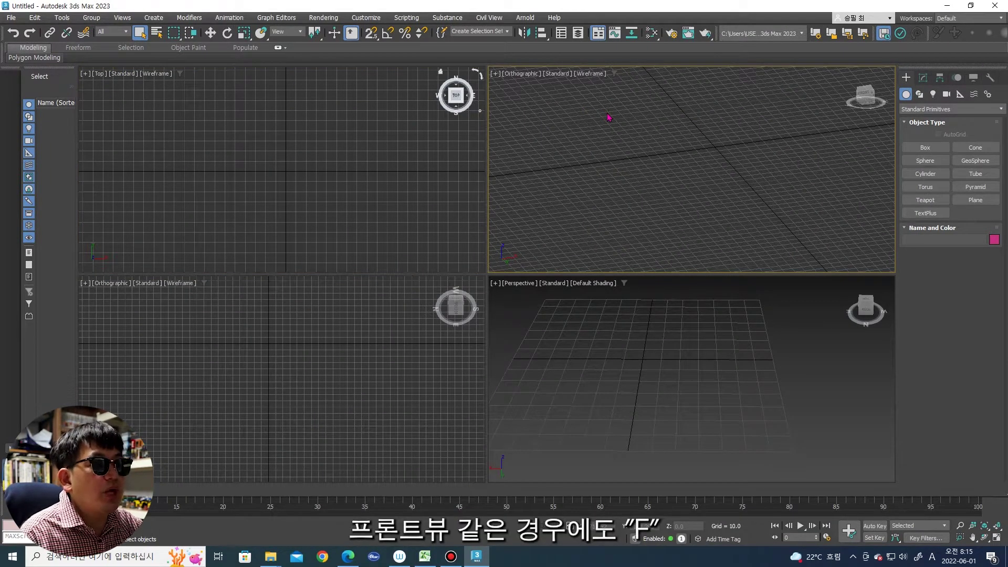
pyautogui.press('f')
pyautogui.click(273, 322)
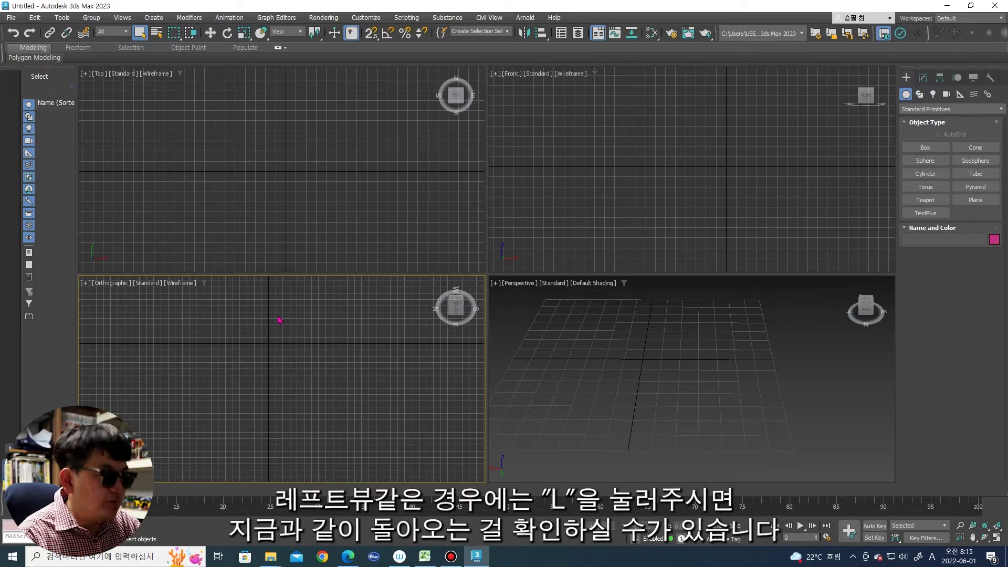
pyautogui.press('l')
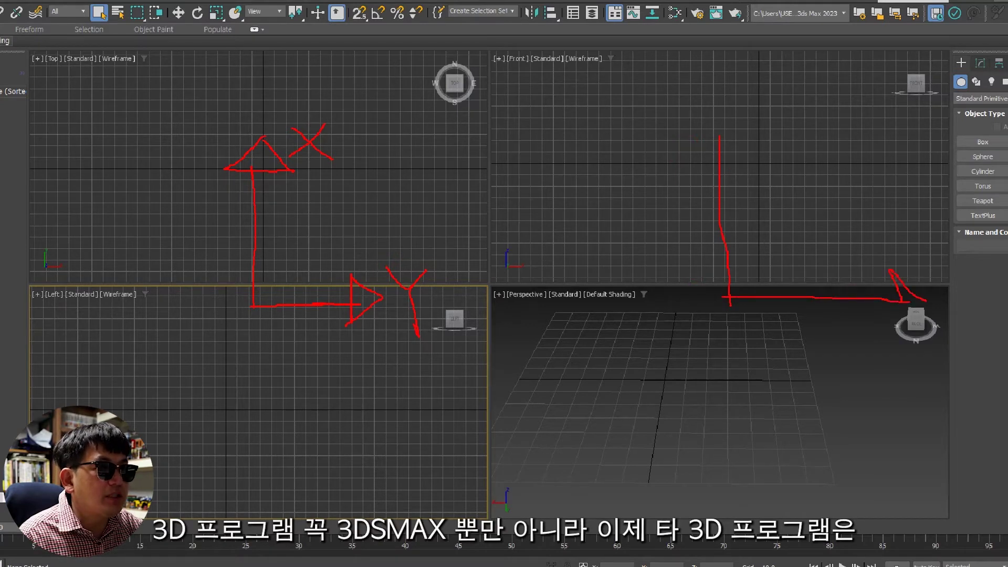
pyautogui.moveTo(722, 100); pyautogui.dragTo(726, 140)
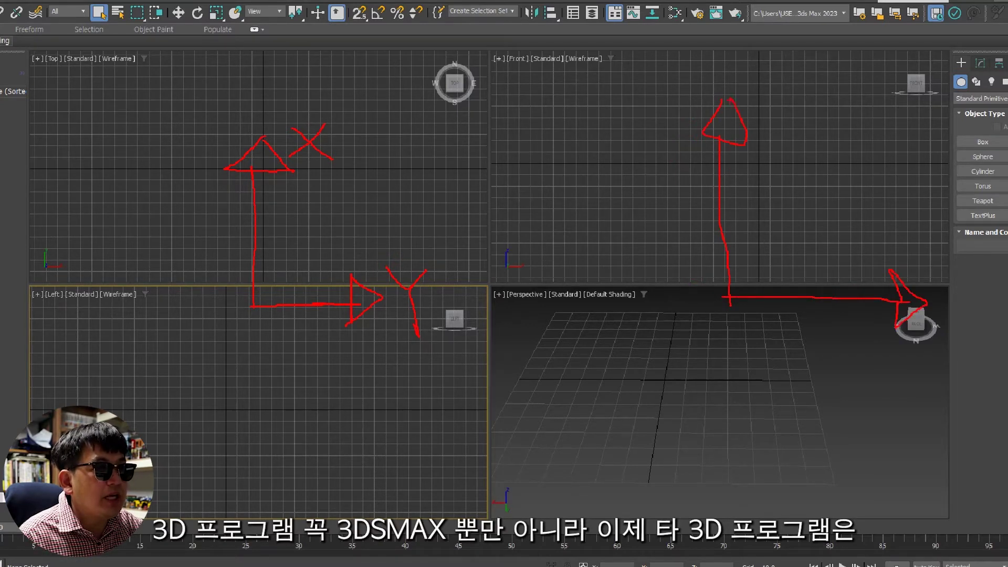
pyautogui.moveTo(730, 299)
pyautogui.mouseDown()
pyautogui.moveTo(800, 212)
pyautogui.moveTo(812, 229)
pyautogui.mouseUp()
pyautogui.moveTo(770, 84); pyautogui.dragTo(807, 130)
pyautogui.moveTo(802, 72); pyautogui.dragTo(773, 115)
pyautogui.moveTo(928, 265); pyautogui.dragTo(956, 284)
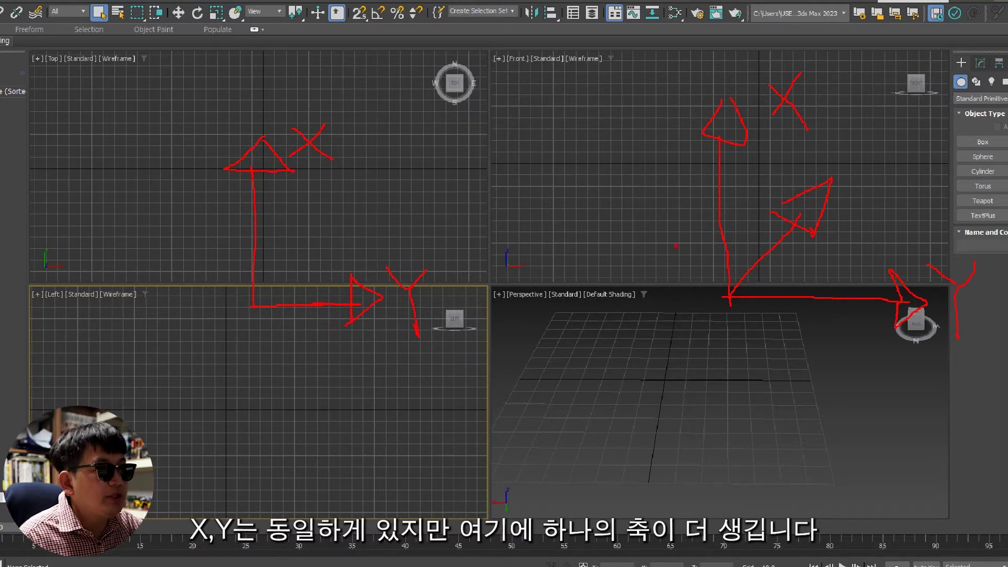
pyautogui.moveTo(847, 185); pyautogui.dragTo(857, 220)
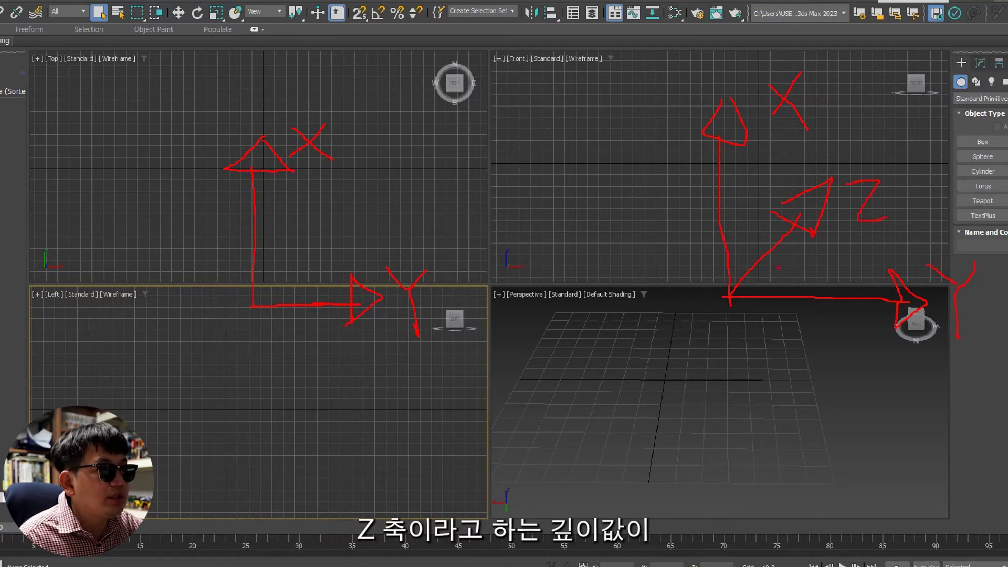
pyautogui.moveTo(912, 176); pyautogui.dragTo(936, 218)
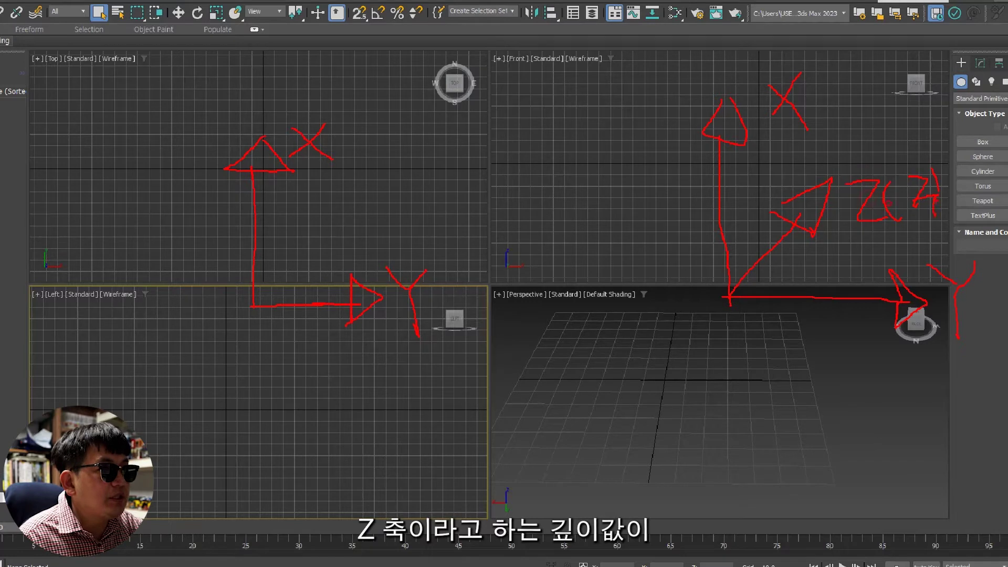
pyautogui.moveTo(945, 178); pyautogui.dragTo(945, 215)
pyautogui.moveTo(968, 167); pyautogui.dragTo(969, 207)
pyautogui.moveTo(985, 156); pyautogui.dragTo(992, 204)
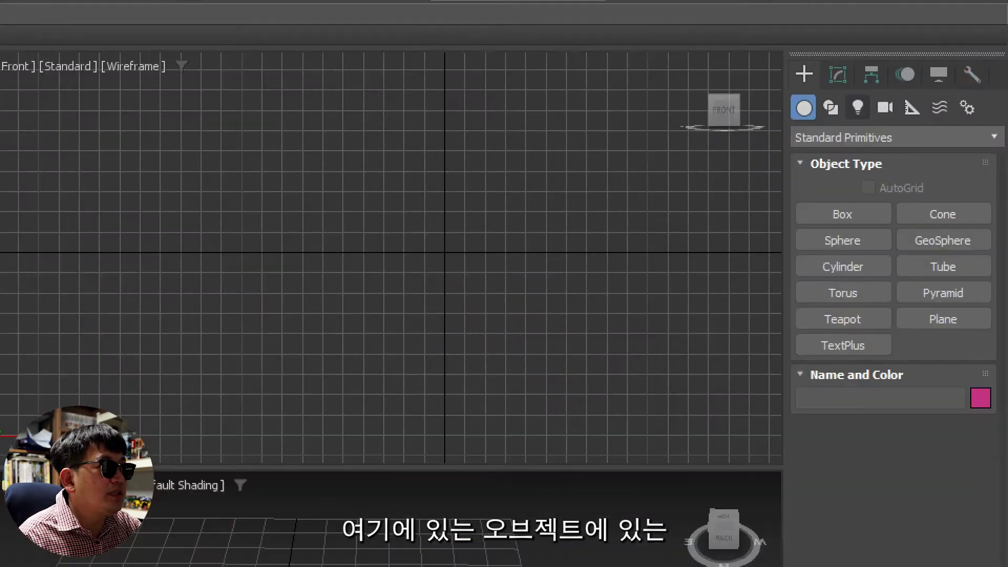
pyautogui.moveTo(784, 125); pyautogui.dragTo(819, 150)
pyautogui.moveTo(785, 189)
pyautogui.mouseDown()
pyautogui.moveTo(803, 374)
pyautogui.moveTo(893, 334)
pyautogui.mouseUp()
pyautogui.moveTo(1006, 330); pyautogui.dragTo(998, 182)
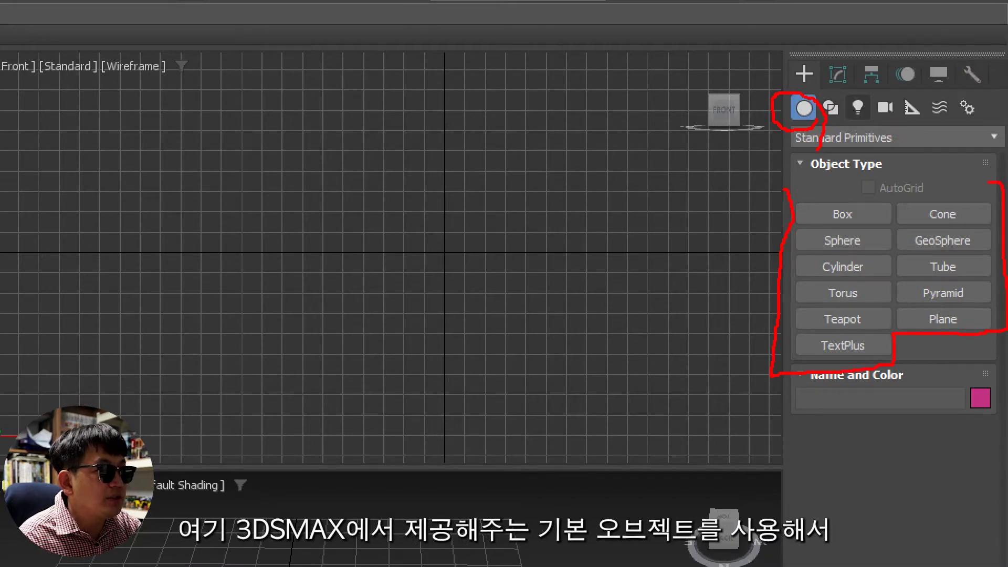
pyautogui.moveTo(751, 150); pyautogui.dragTo(783, 181)
pyautogui.moveTo(775, 151)
pyautogui.mouseDown()
pyautogui.moveTo(748, 179)
pyautogui.moveTo(790, 210)
pyautogui.mouseUp()
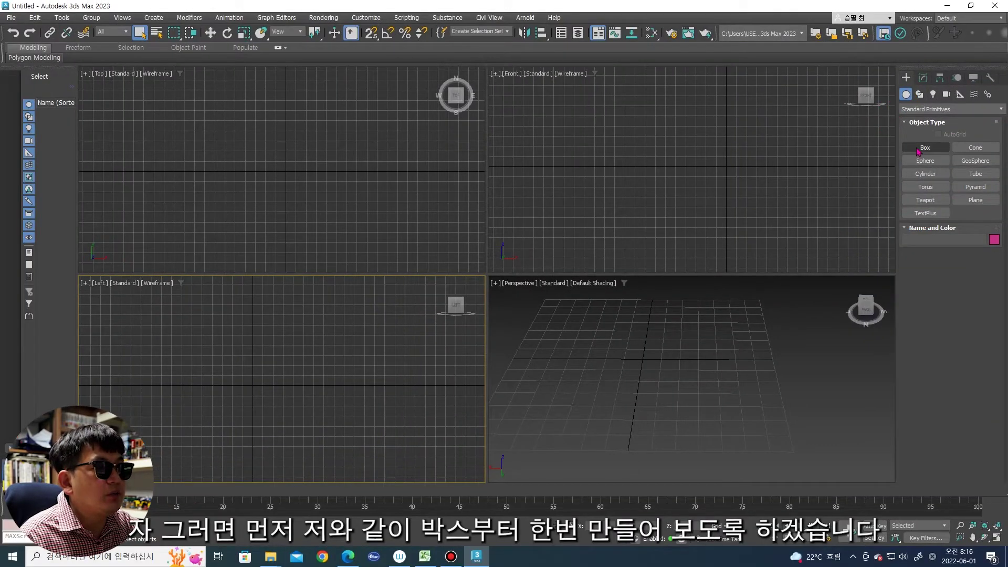
# Step: Arm the Box primitive tool, then activate the Front, Left and Perspective viewports
pyautogui.click(919, 149)
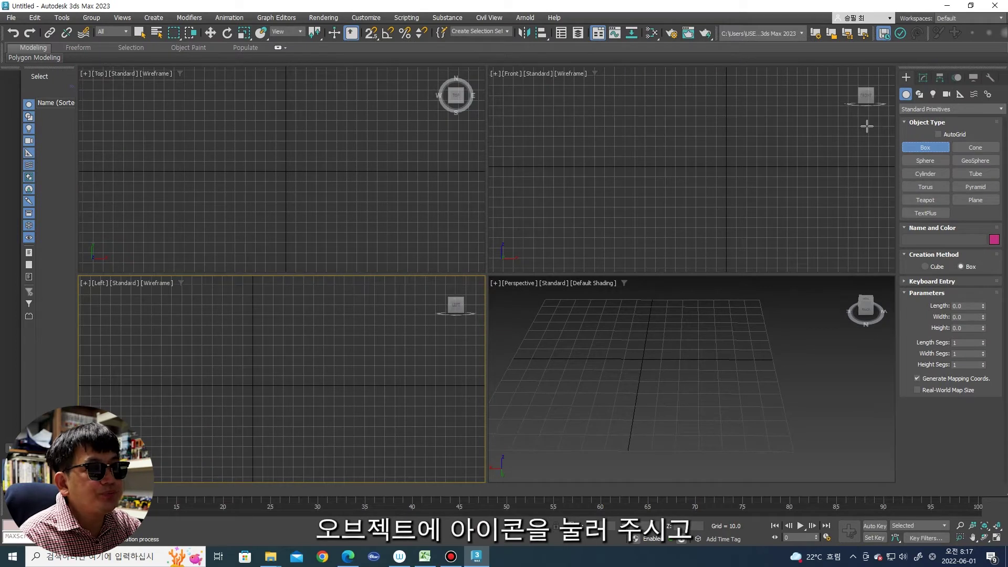
pyautogui.click(274, 126)
pyautogui.click(633, 105)
pyautogui.click(291, 292)
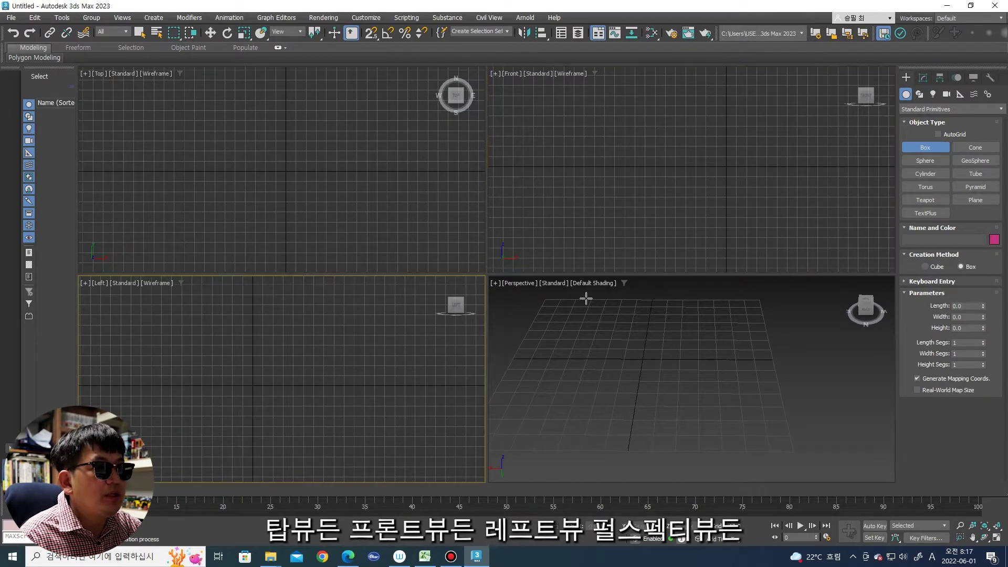
pyautogui.click(614, 306)
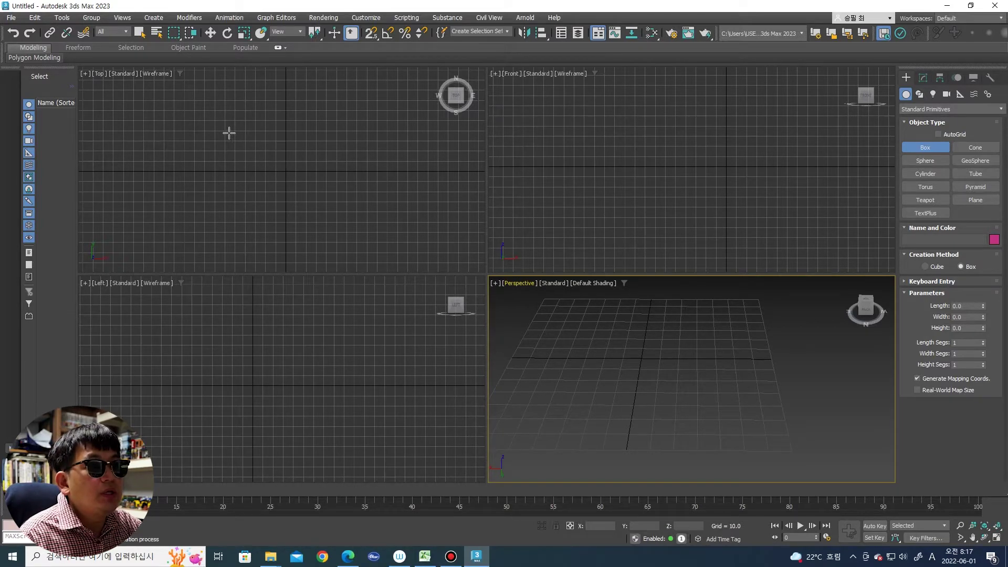
# Step: Drag a 108.15 × 115.912 box base in the Top view and start its height
pyautogui.moveTo(224, 116); pyautogui.dragTo(342, 227)
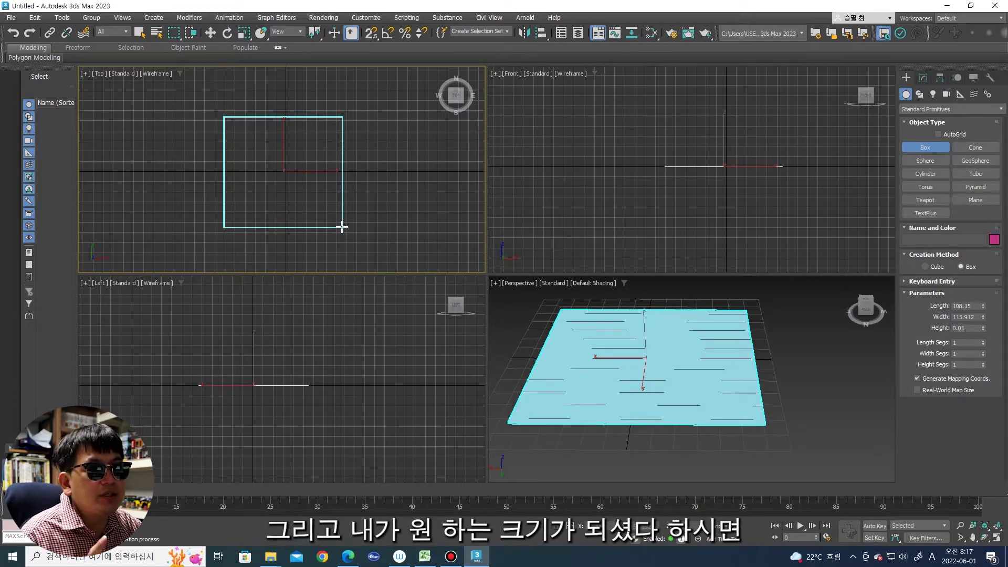
pyautogui.moveTo(342, 227); pyautogui.dragTo(341, 227)
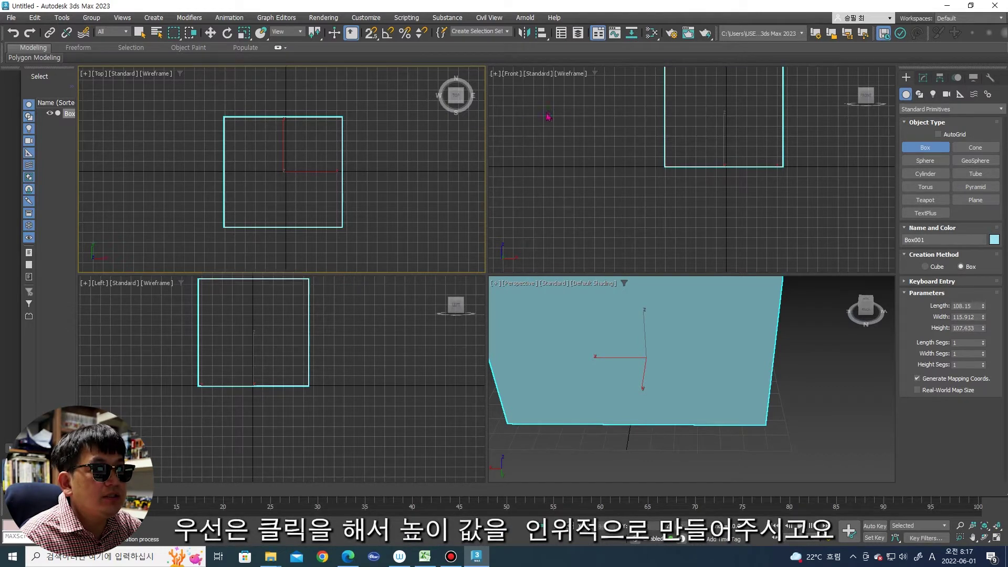
# Step: Reframe Perspective on the box and lengthen it to 122.21, marking Length and Width in red
pyautogui.moveTo(271, 342); pyautogui.dragTo(250, 417, button='middle')
pyautogui.scroll(-2, 603, 420)
pyautogui.scroll(-2, 609, 413)
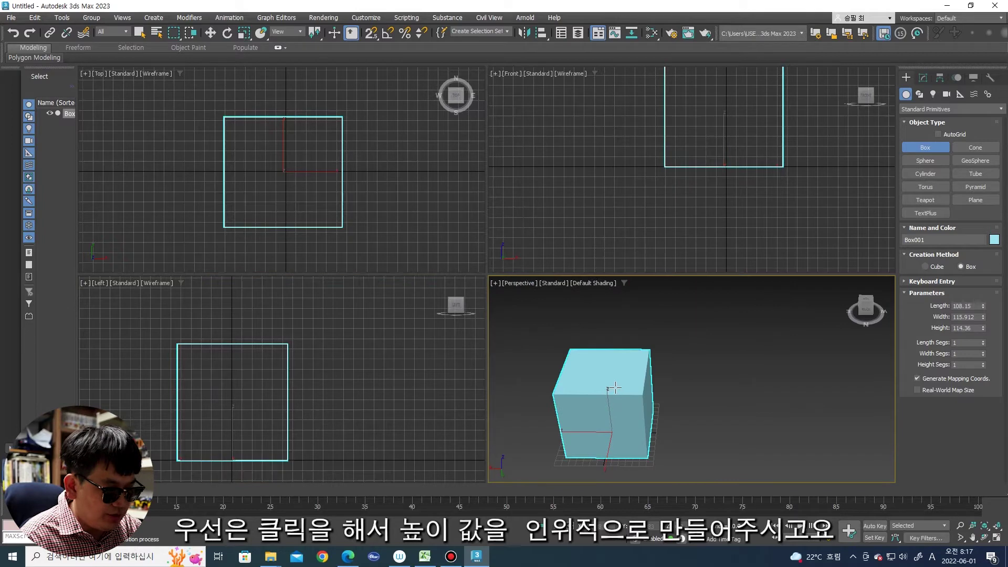
pyautogui.moveTo(653, 355); pyautogui.dragTo(761, 345, button='middle')
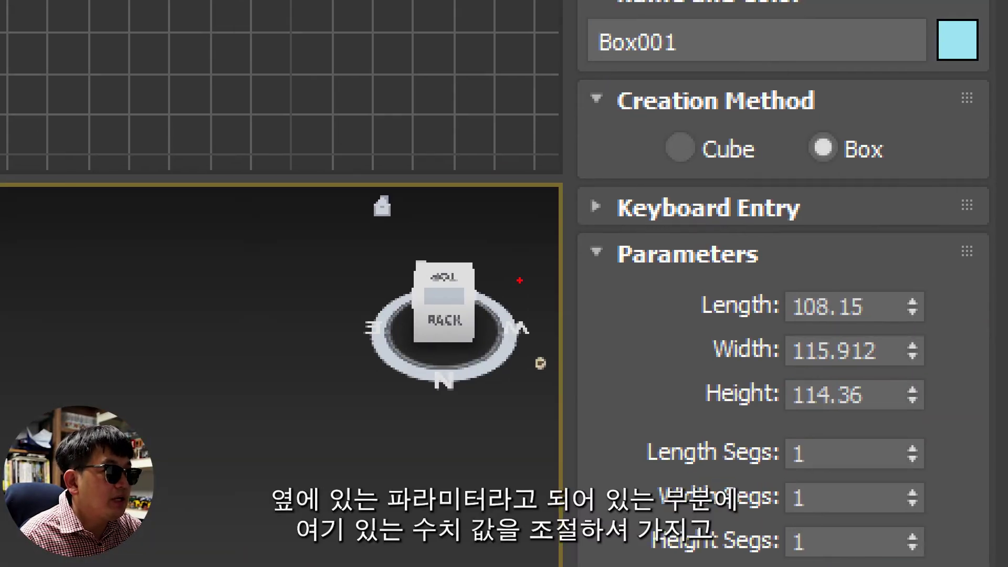
pyautogui.moveTo(520, 280)
pyautogui.mouseDown()
pyautogui.moveTo(653, 274)
pyautogui.moveTo(528, 294)
pyautogui.mouseUp()
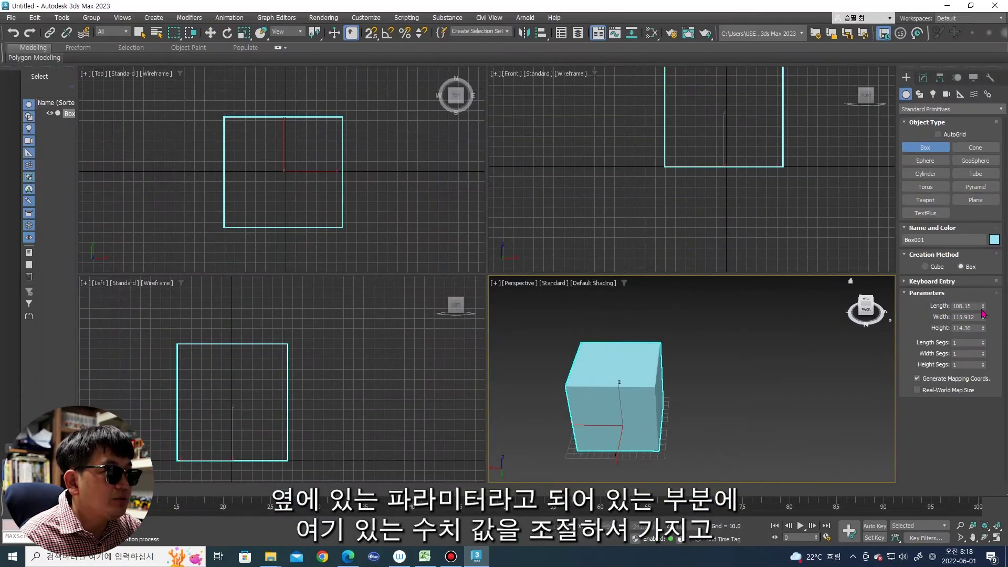
pyautogui.moveTo(982, 312); pyautogui.dragTo(984, 323)
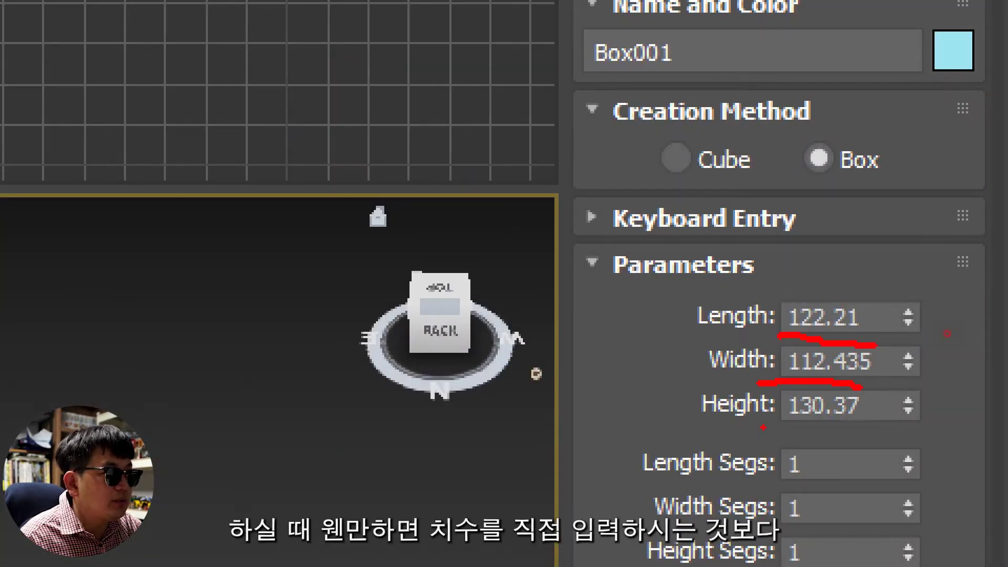
pyautogui.moveTo(891, 289); pyautogui.dragTo(904, 331)
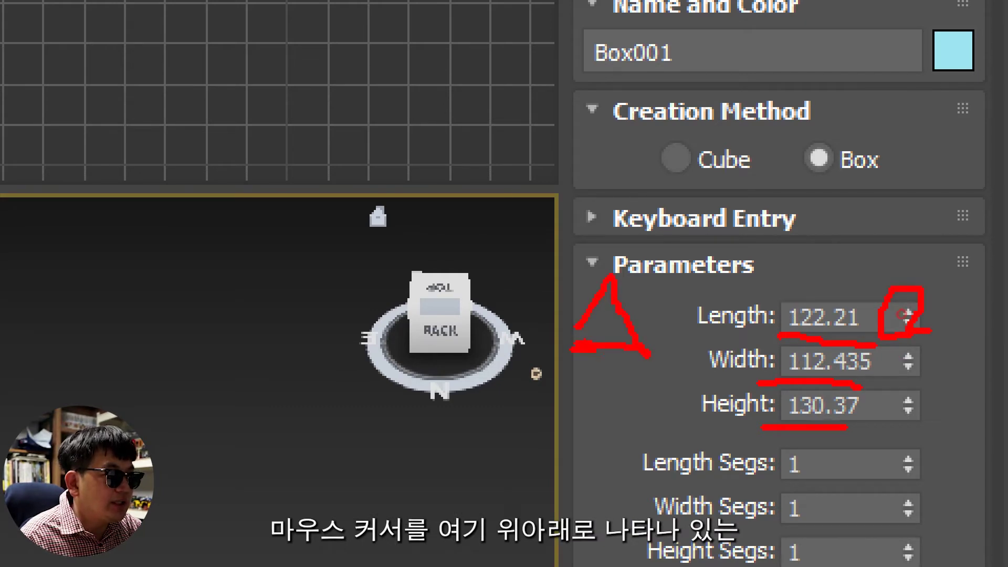
pyautogui.moveTo(606, 404); pyautogui.dragTo(593, 354)
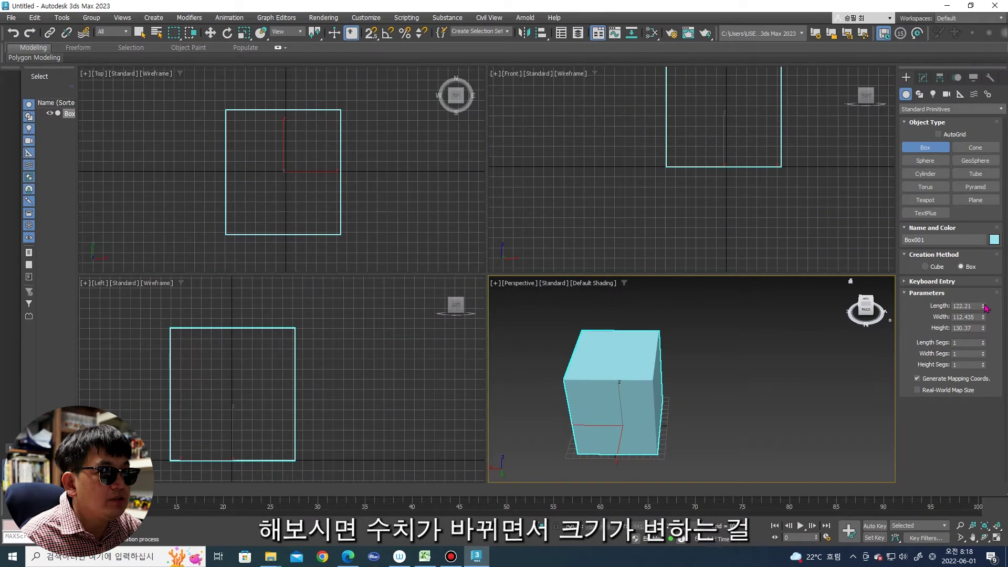
# Step: Set Box001 to 125.876 × 113.559 × 166.874, then orbit Perspective and pan the Top view
pyautogui.moveTo(984, 306)
pyautogui.mouseDown()
pyautogui.moveTo(987, 277)
pyautogui.moveTo(985, 343)
pyautogui.moveTo(985, 294)
pyautogui.mouseUp()
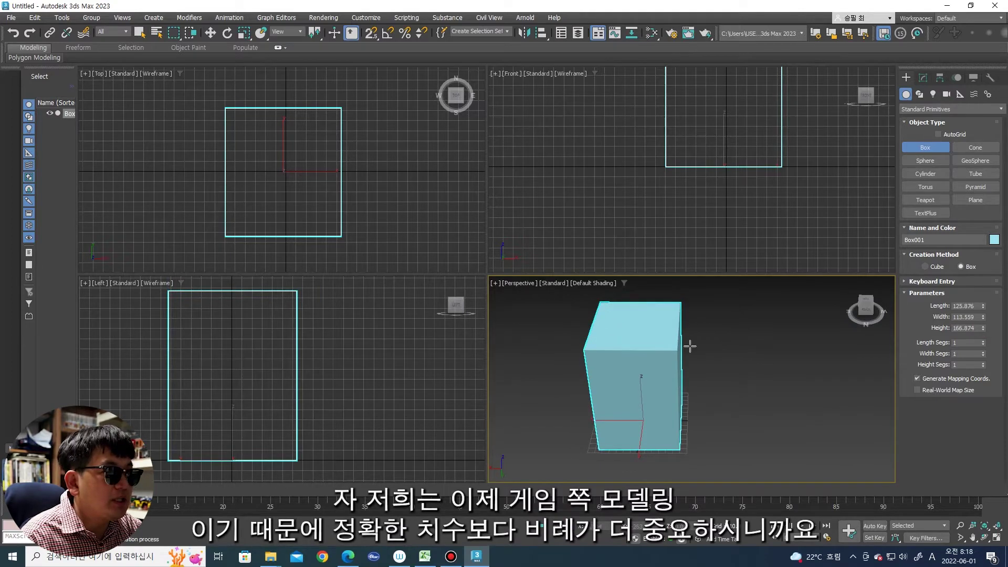
pyautogui.keyDown('alt'); pyautogui.moveTo(689, 346); pyautogui.dragTo(667, 345, button='middle'); pyautogui.keyUp('alt')
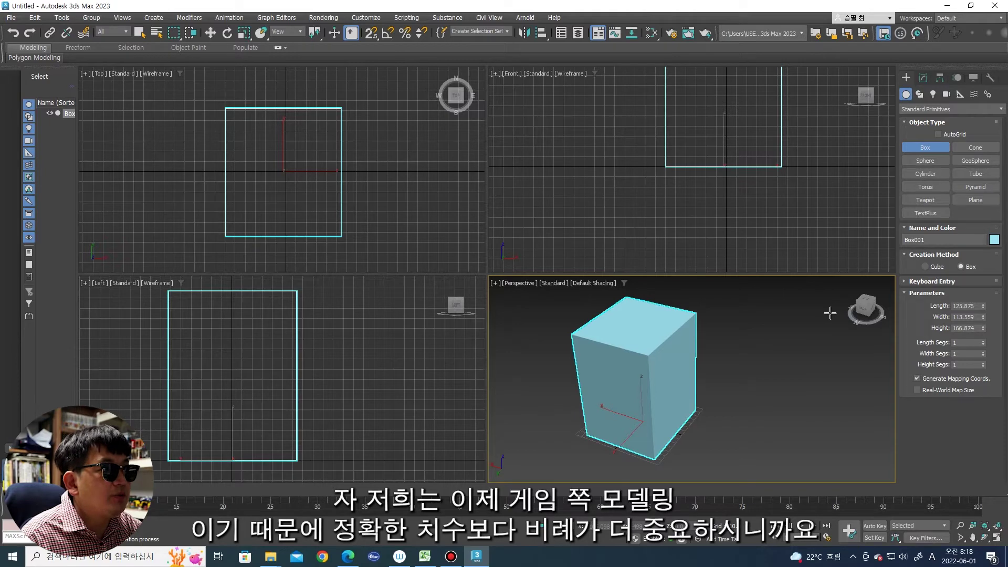
pyautogui.moveTo(420, 101); pyautogui.dragTo(263, 162, button='middle')
pyautogui.scroll(-2, 264, 163)
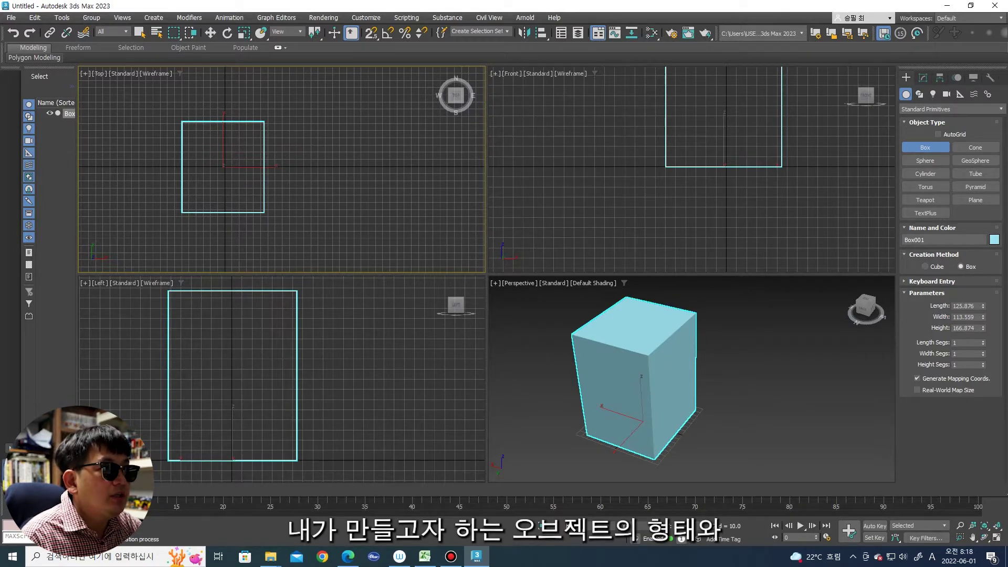
pyautogui.click(976, 147)
# Step: Finish drawing Cone001 in the Top view, setting its height and top radius
pyautogui.moveTo(351, 170); pyautogui.dragTo(386, 198)
pyautogui.click(401, 99)
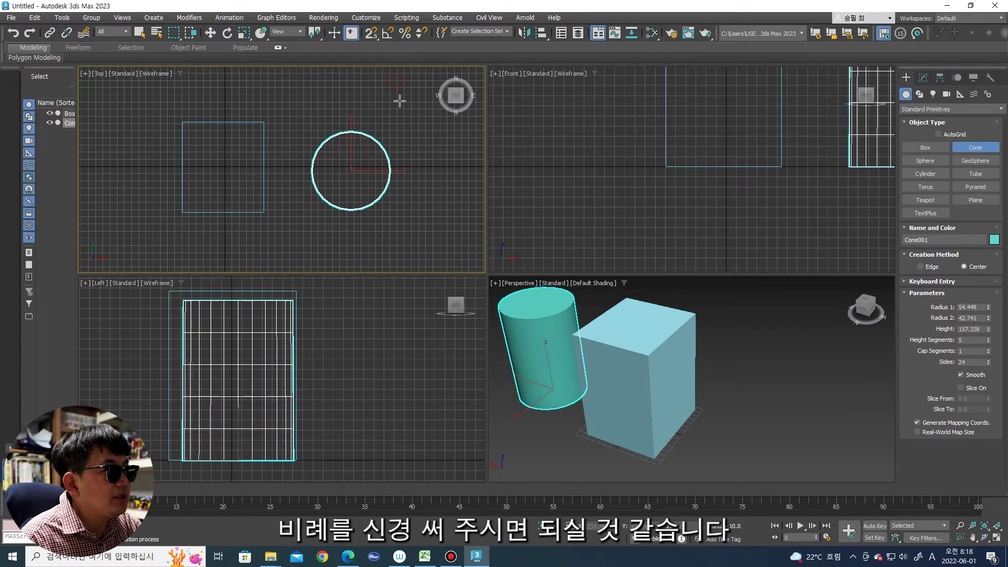
pyautogui.click(394, 117)
pyautogui.scroll(-1, 300, 176)
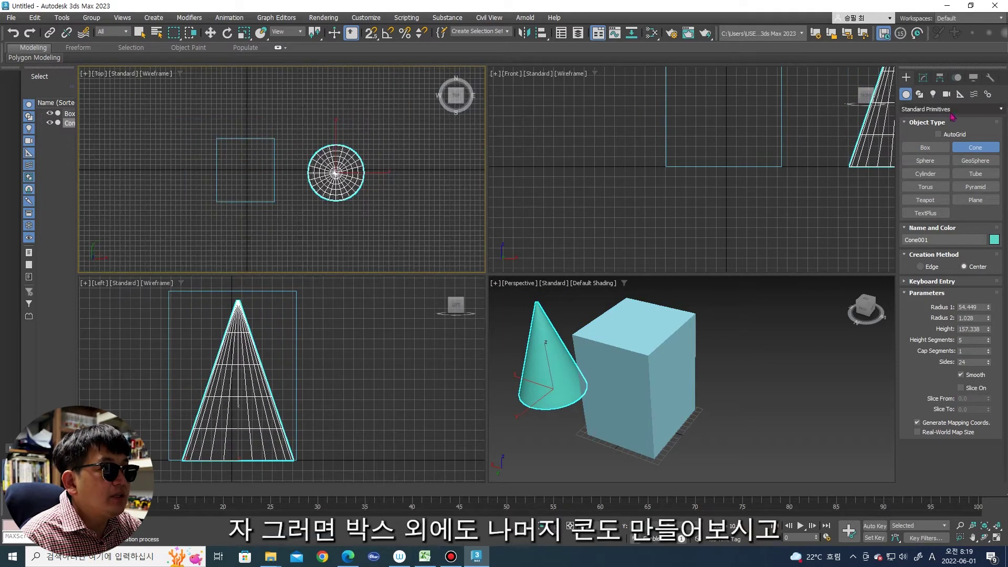
# Step: Add a sphere and a geosphere in the Top view
pyautogui.click(926, 162)
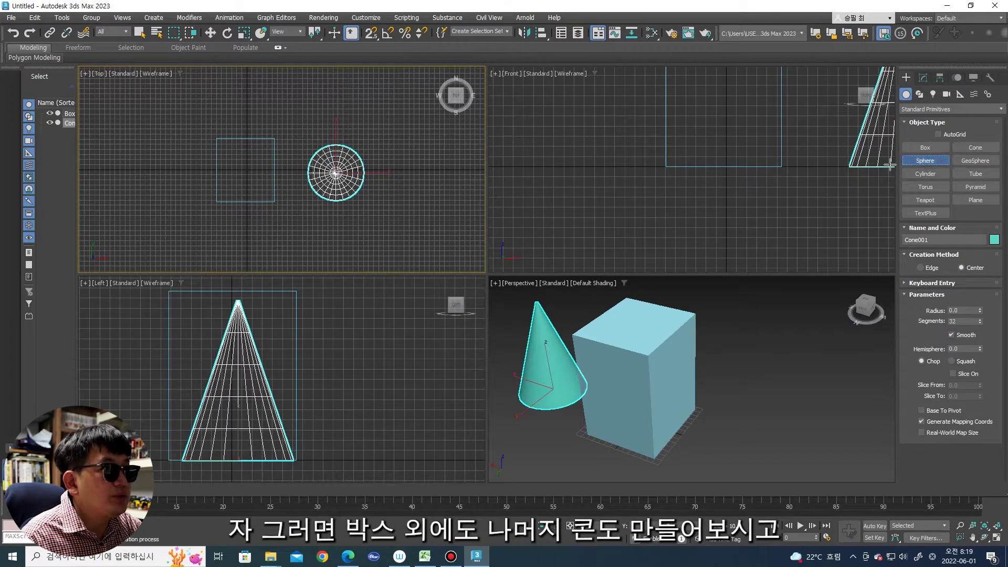
pyautogui.scroll(-2, 258, 224)
pyautogui.moveTo(293, 228); pyautogui.dragTo(304, 250)
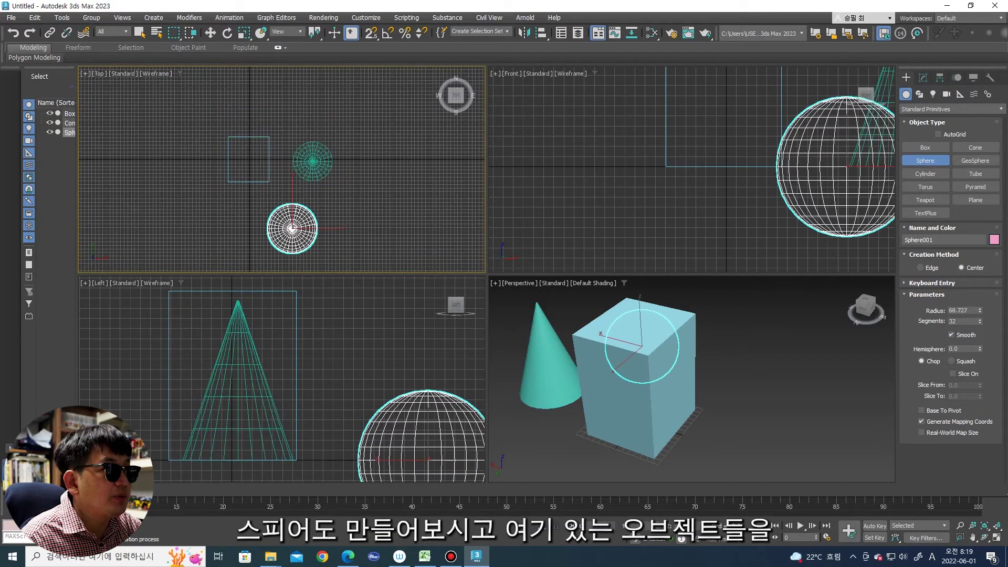
pyautogui.click(976, 160)
pyautogui.moveTo(367, 194); pyautogui.dragTo(381, 213)
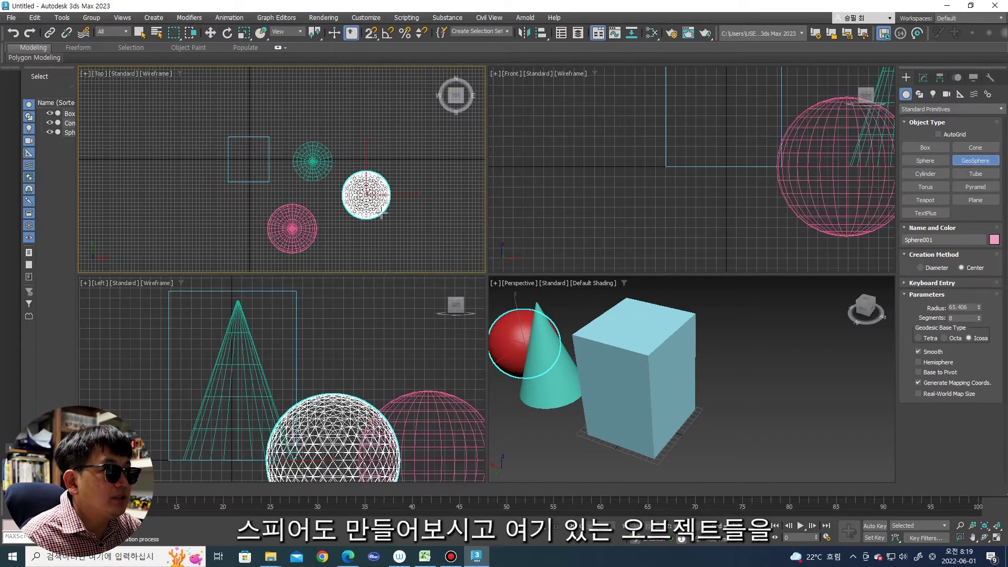
# Step: Add a cylinder in the Top view and pan Perspective to show every object
pyautogui.click(906, 175)
pyautogui.moveTo(351, 225); pyautogui.dragTo(333, 208, button='middle')
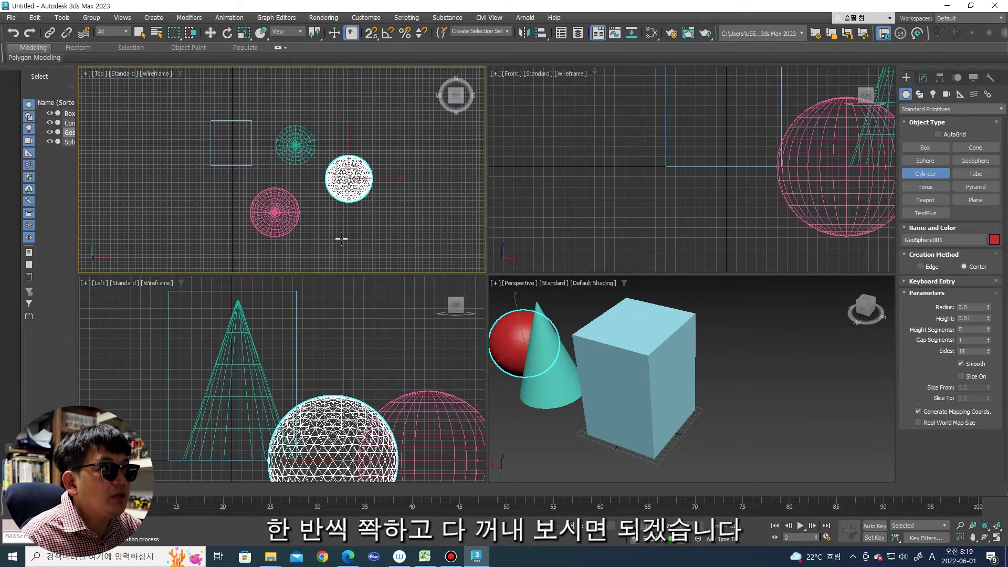
pyautogui.moveTo(339, 235); pyautogui.dragTo(353, 249)
pyautogui.click(362, 156)
pyautogui.scroll(-5, 656, 336)
pyautogui.moveTo(654, 320)
pyautogui.mouseDown(button='middle')
pyautogui.moveTo(698, 339)
pyautogui.moveTo(641, 362)
pyautogui.mouseUp(button='middle')
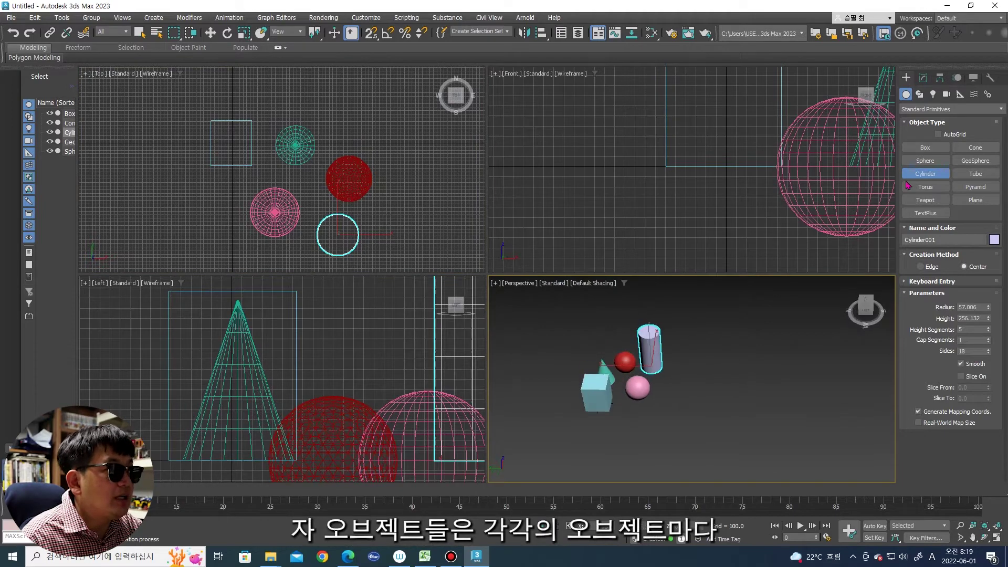
# Step: Add a tube in the Top view with outer radius, inner radius and height
pyautogui.click(974, 177)
pyautogui.moveTo(294, 173); pyautogui.dragTo(265, 197, button='middle')
pyautogui.moveTo(378, 146); pyautogui.dragTo(409, 167)
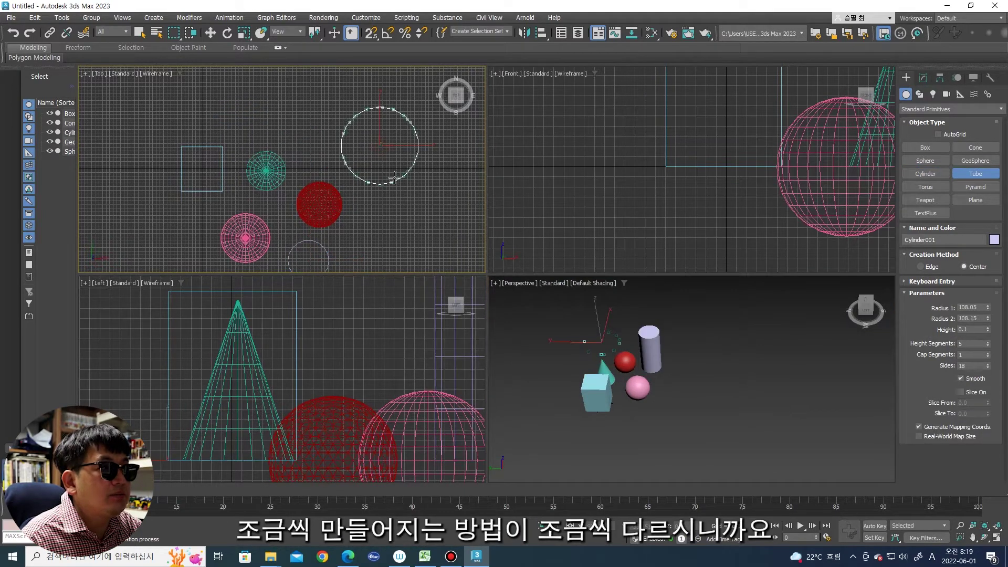
pyautogui.click(389, 163)
pyautogui.click(388, 136)
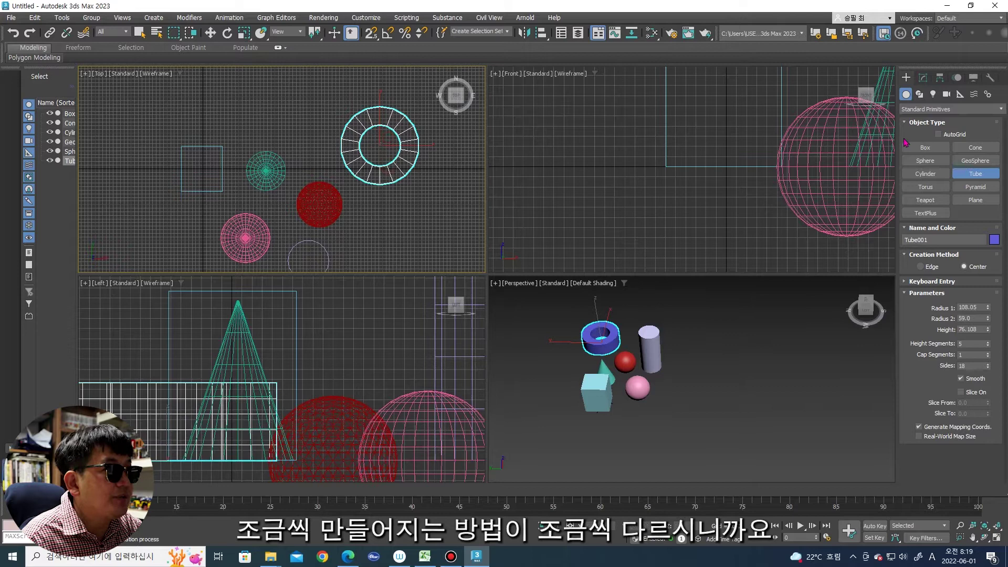
# Step: Add a torus and a pyramid in the Top view
pyautogui.click(926, 187)
pyautogui.scroll(-3, 315, 210)
pyautogui.moveTo(336, 213); pyautogui.dragTo(351, 221)
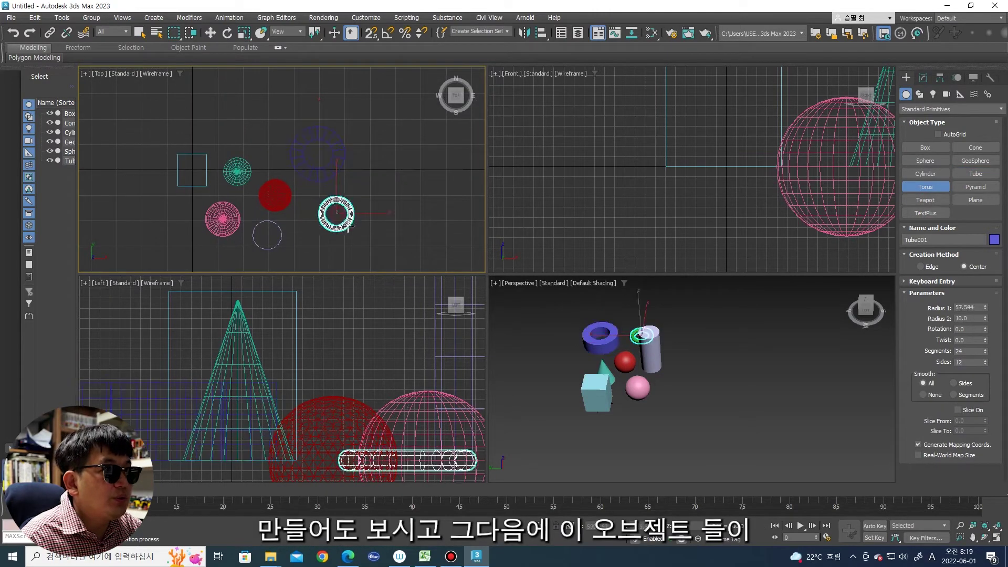
pyautogui.click(344, 211)
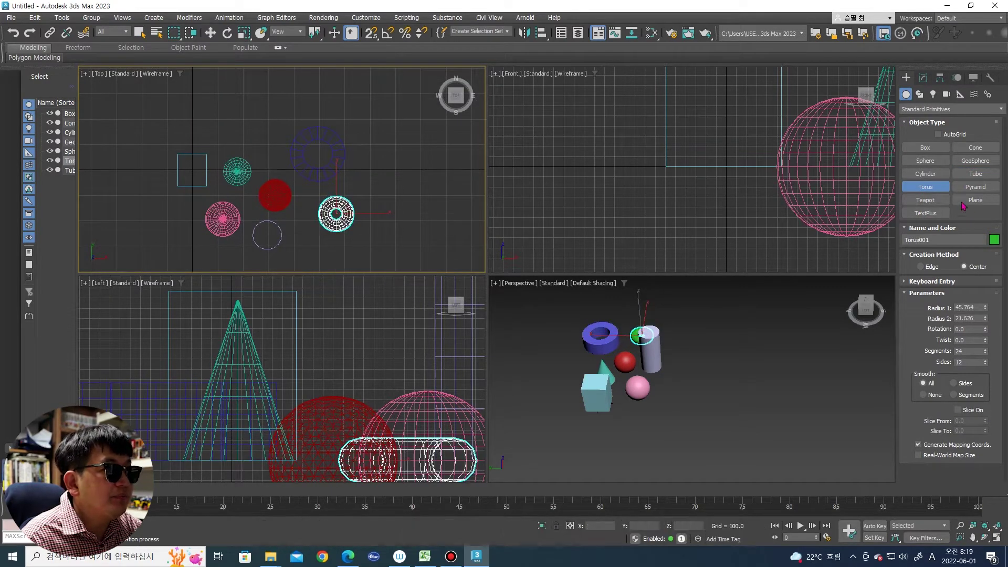
pyautogui.click(976, 187)
pyautogui.moveTo(310, 269); pyautogui.dragTo(359, 254, button='middle')
pyautogui.moveTo(359, 254); pyautogui.dragTo(379, 272)
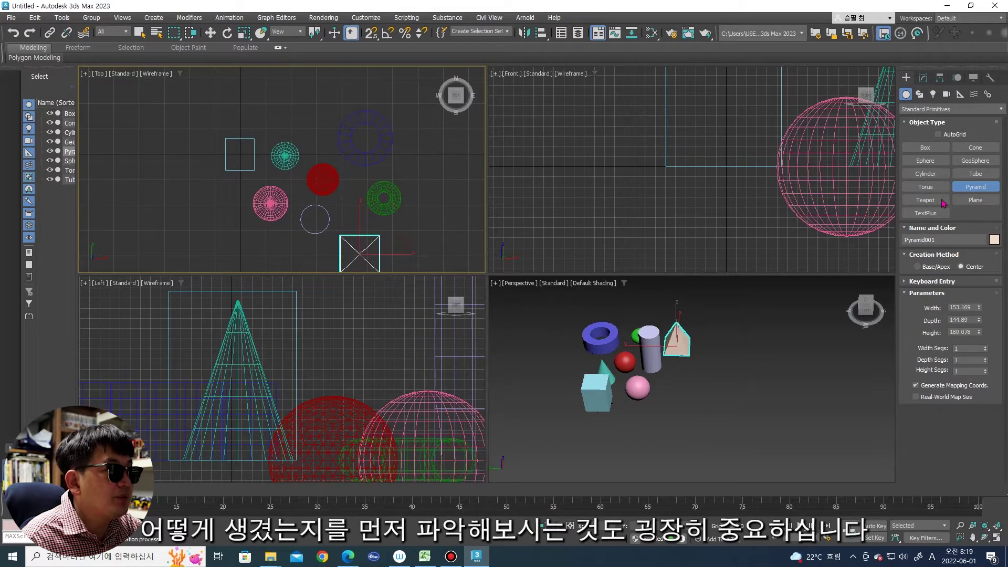
# Step: Add a teapot, then drag a large plane under all the objects
pyautogui.click(925, 200)
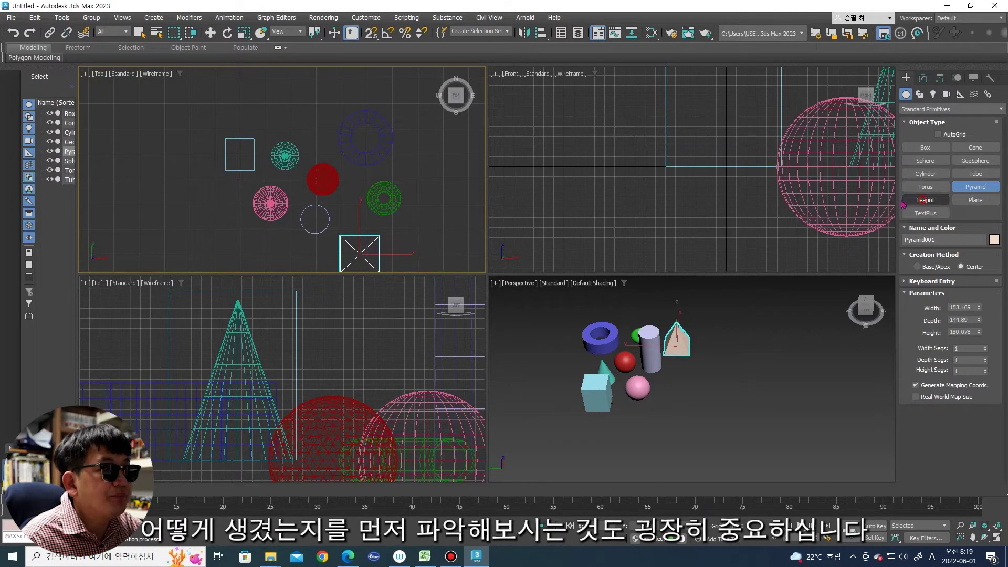
pyautogui.moveTo(320, 218); pyautogui.dragTo(346, 203, button='middle')
pyautogui.moveTo(302, 233); pyautogui.dragTo(316, 246)
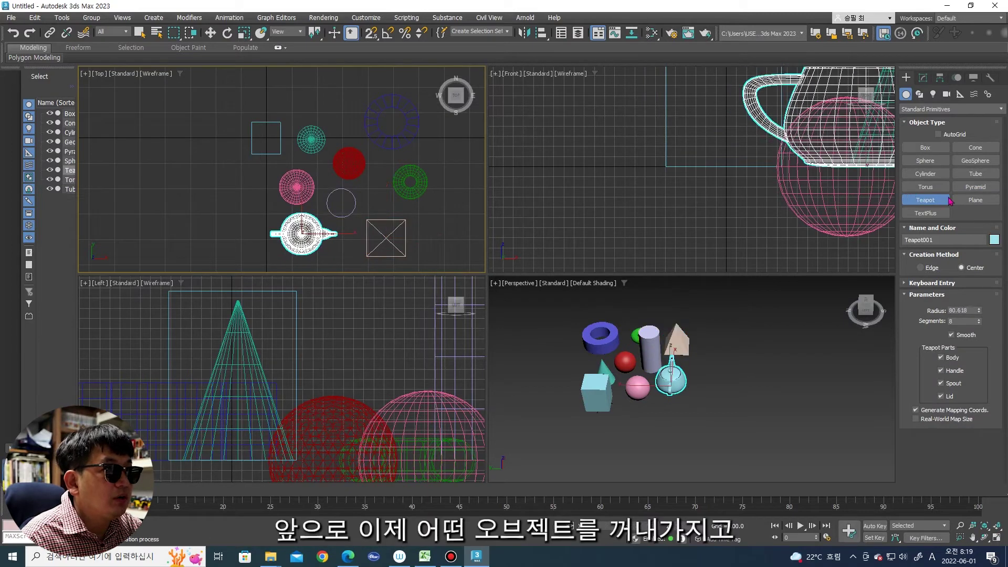
pyautogui.click(976, 200)
pyautogui.moveTo(224, 75); pyautogui.dragTo(456, 276)
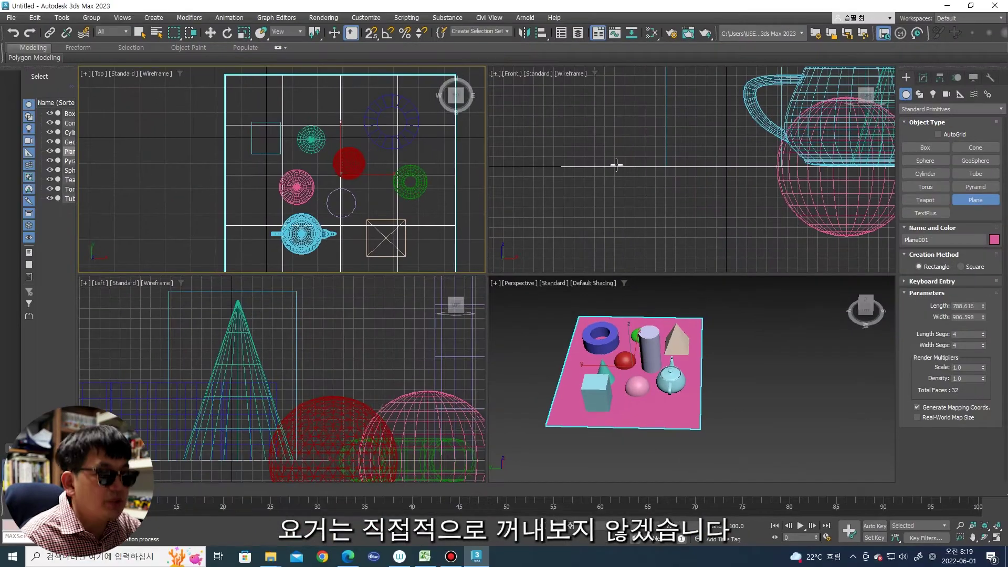
# Step: Orbit Perspective to a high angle over Plane001 and pick an object with Move (W)
pyautogui.scroll(-3, 646, 375)
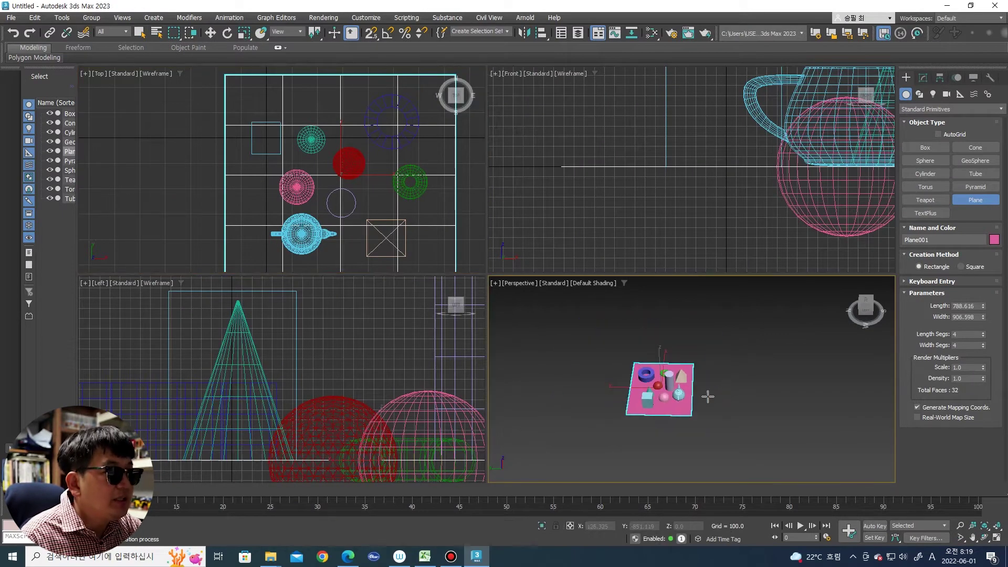
pyautogui.keyDown('alt'); pyautogui.moveTo(704, 399); pyautogui.dragTo(674, 394, button='middle'); pyautogui.keyUp('alt')
pyautogui.scroll(2, 674, 395)
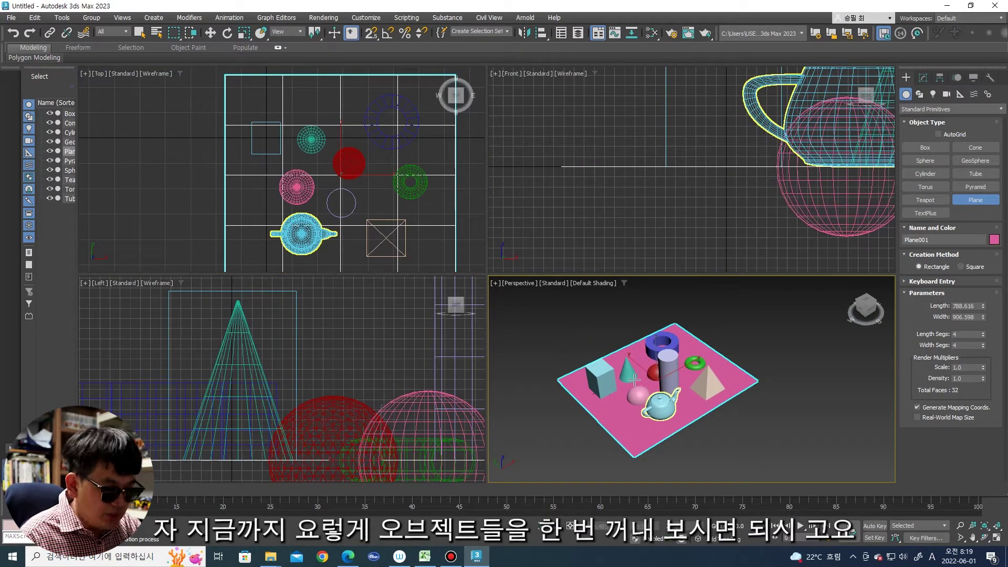
pyautogui.press('w')
pyautogui.click(653, 374)
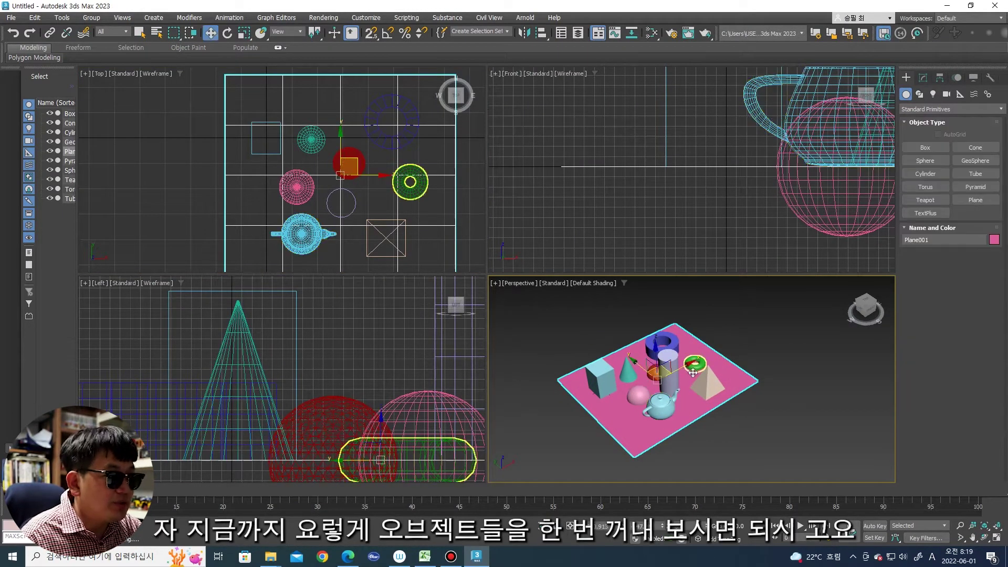
pyautogui.scroll(2, 709, 364)
pyautogui.click(812, 339)
pyautogui.scroll(-3, 811, 340)
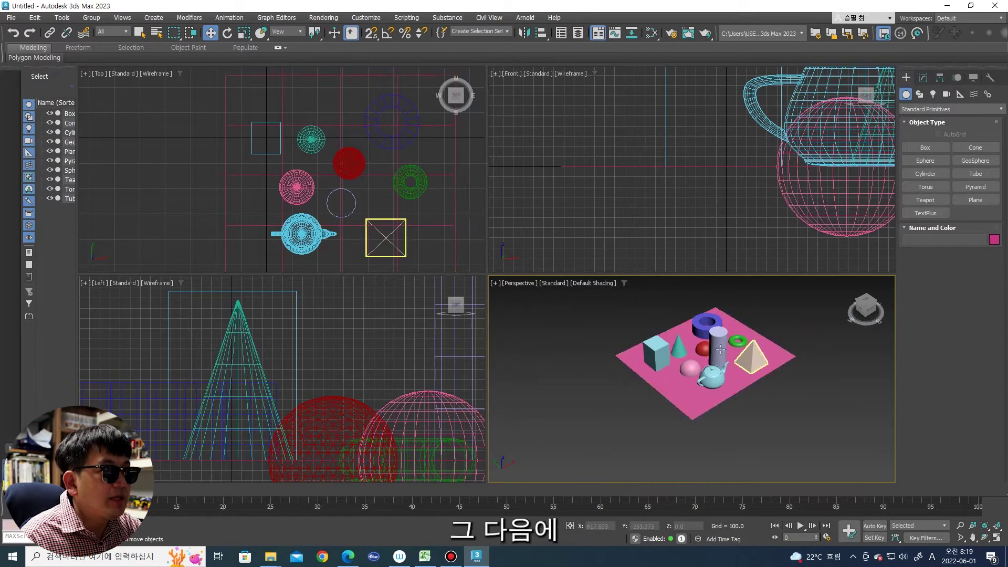
pyautogui.scroll(-3, 192, 162)
pyautogui.moveTo(294, 164)
pyautogui.mouseDown(button='middle')
pyautogui.moveTo(192, 163)
pyautogui.moveTo(205, 161)
pyautogui.mouseUp(button='middle')
pyautogui.scroll(-3, 284, 378)
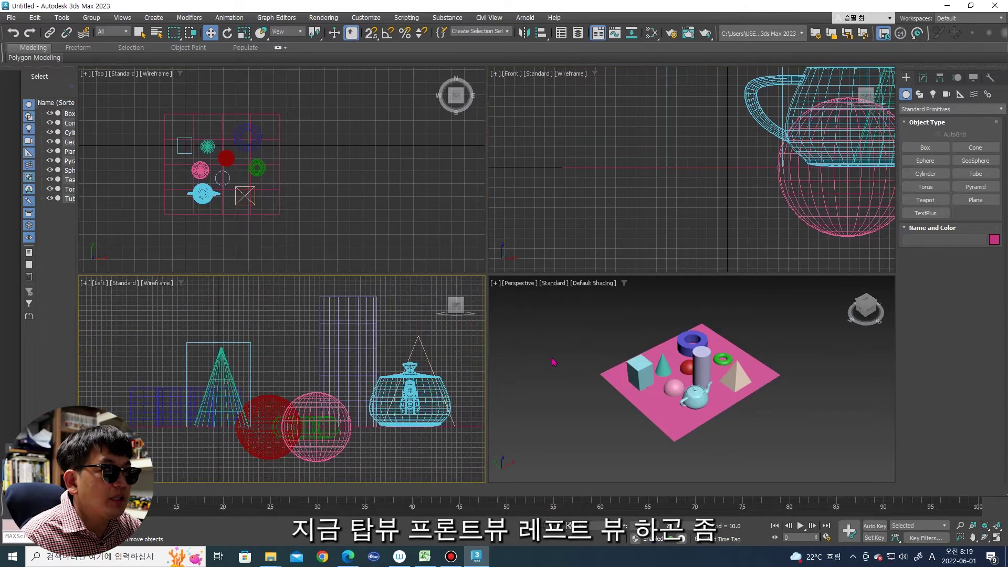
pyautogui.scroll(3, 709, 368)
pyautogui.click(605, 368)
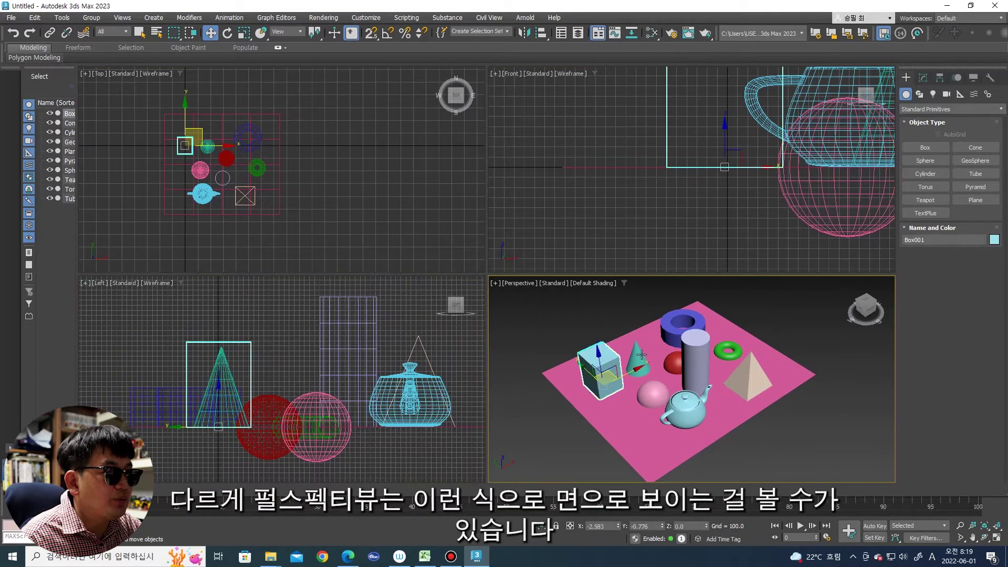
pyautogui.click(620, 336)
pyautogui.click(683, 317)
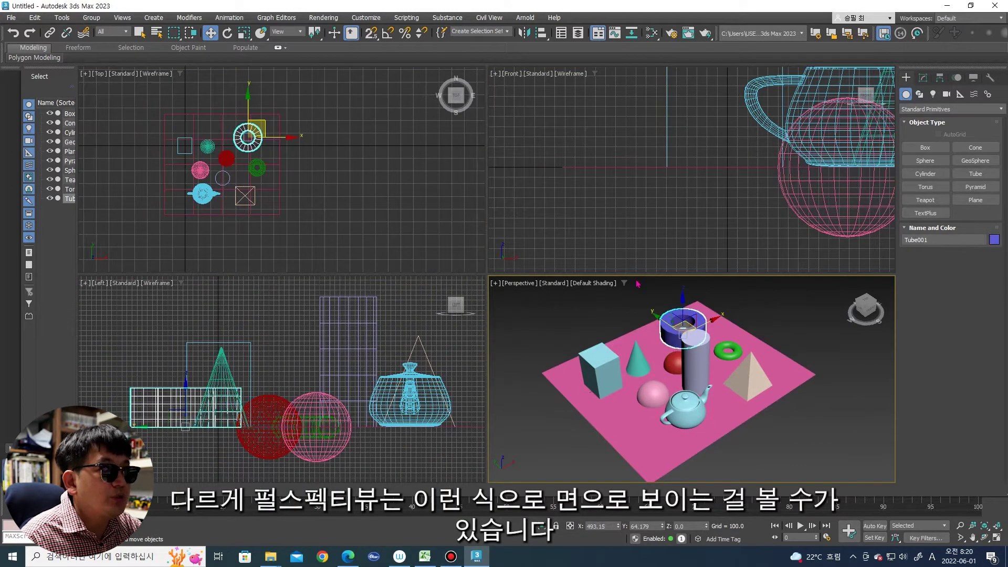
pyautogui.moveTo(289, 105); pyautogui.dragTo(313, 106, button='middle')
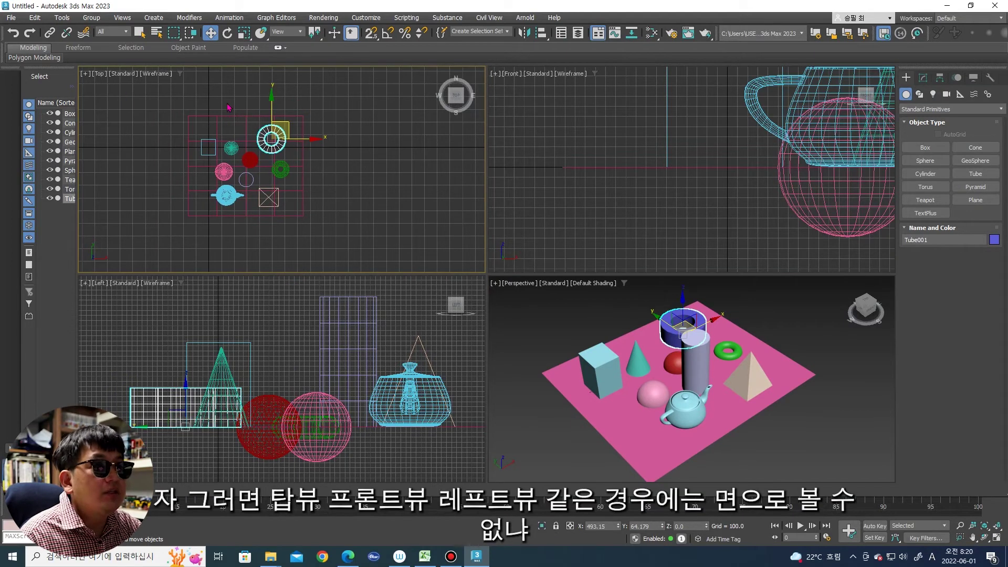
pyautogui.rightClick(604, 200)
pyautogui.rightClick(200, 373)
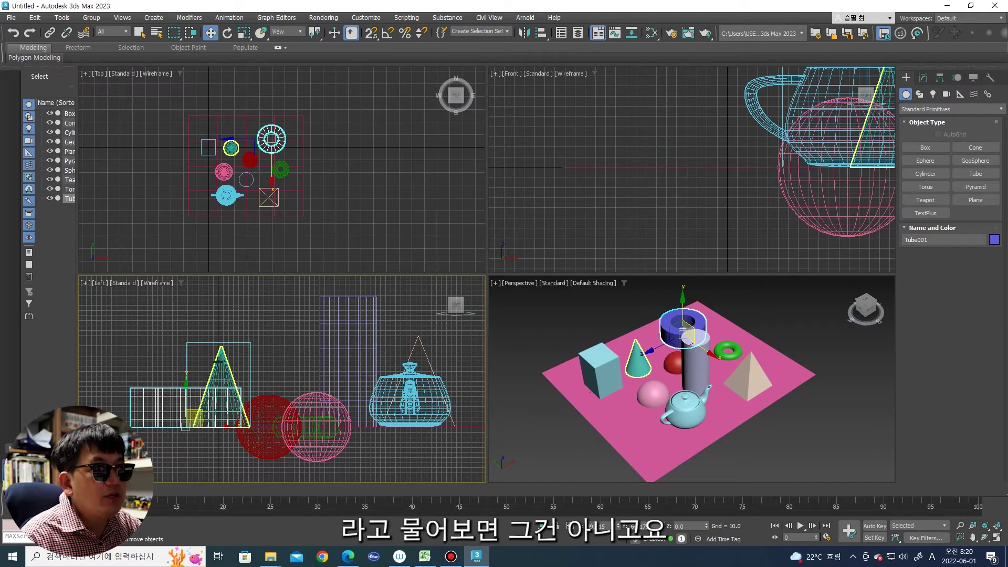
pyautogui.rightClick(297, 152)
pyautogui.press('F3')
pyautogui.press('F3')
pyautogui.rightClick(655, 149)
pyautogui.scroll(-5, 655, 148)
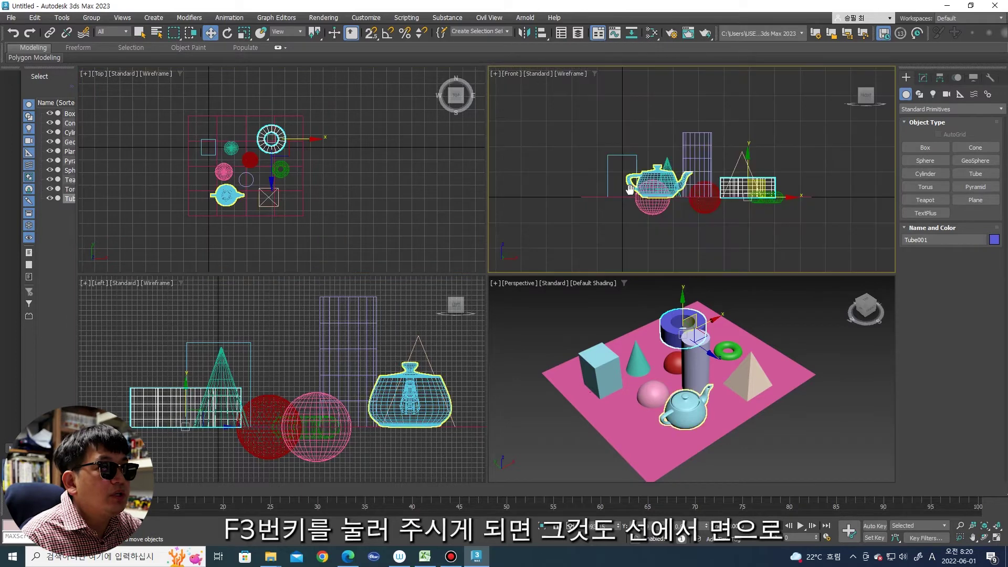
pyautogui.scroll(3, 631, 185)
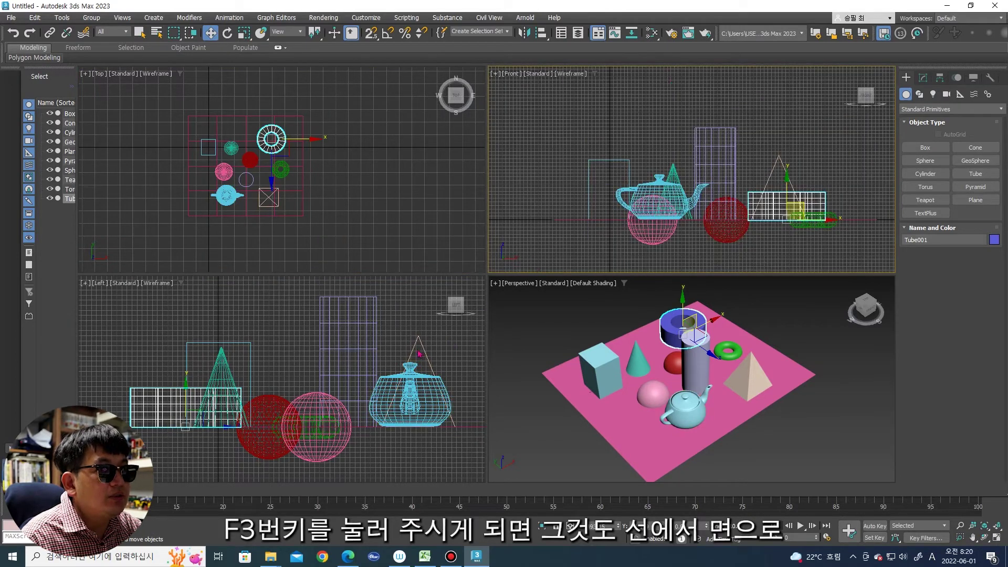
pyautogui.rightClick(420, 355)
pyautogui.press('F3')
pyautogui.press('F3')
pyautogui.rightClick(671, 331)
pyautogui.press('F3')
pyautogui.press('F3')
pyautogui.click(645, 331)
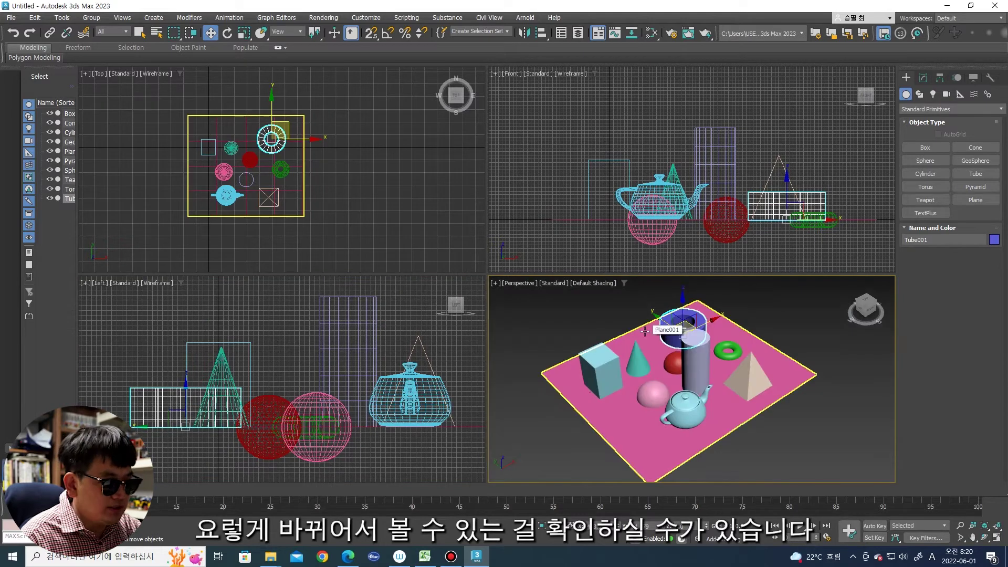
pyautogui.click(543, 318)
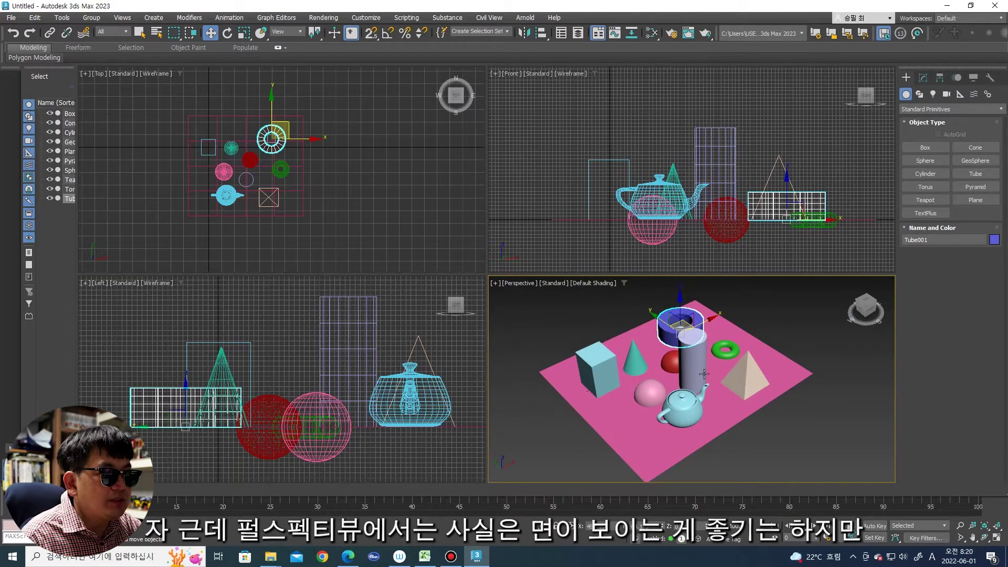
# Step: Turn on Edged Faces shading in the Perspective viewport with F4
pyautogui.scroll(4, 709, 381)
pyautogui.scroll(-2, 772, 366)
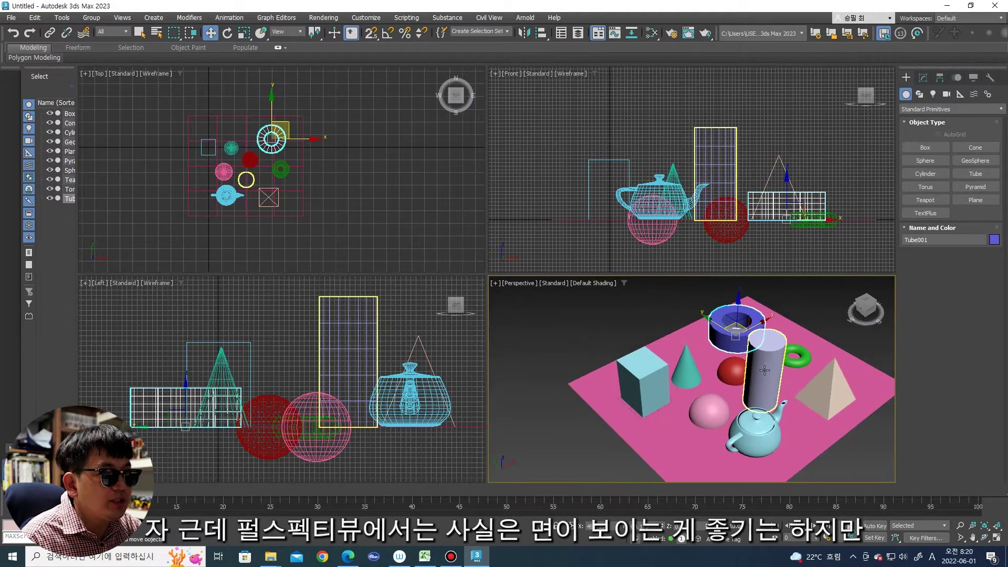
pyautogui.scroll(-1, 764, 371)
pyautogui.scroll(-2, 726, 379)
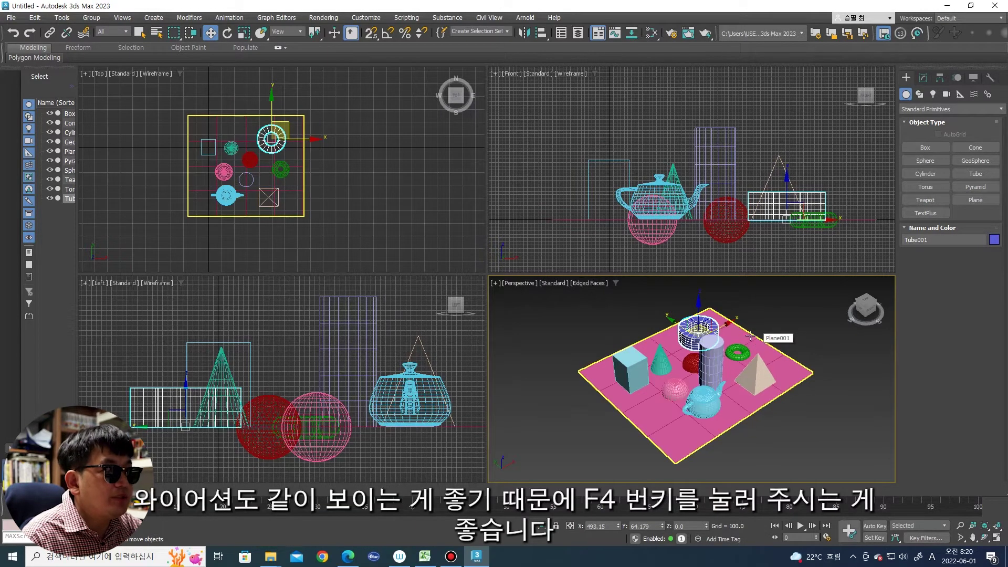
pyautogui.press('F4')
pyautogui.scroll(4, 720, 357)
pyautogui.scroll(-4, 704, 362)
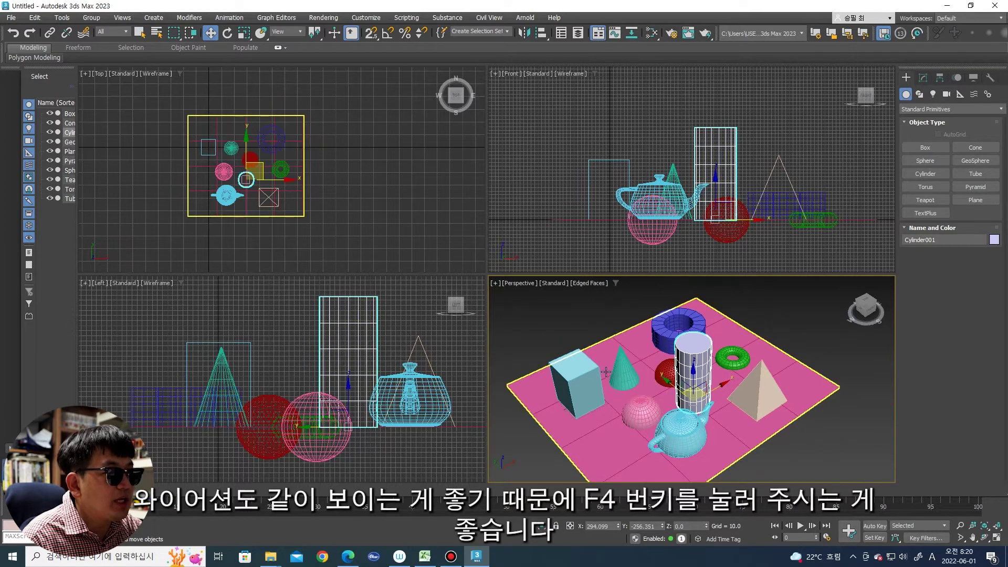
# Step: Select the cone, GeoSphere, pink sphere, teapot and pyramid in turn, ending on the green torus, and activate Top
pyautogui.click(626, 368)
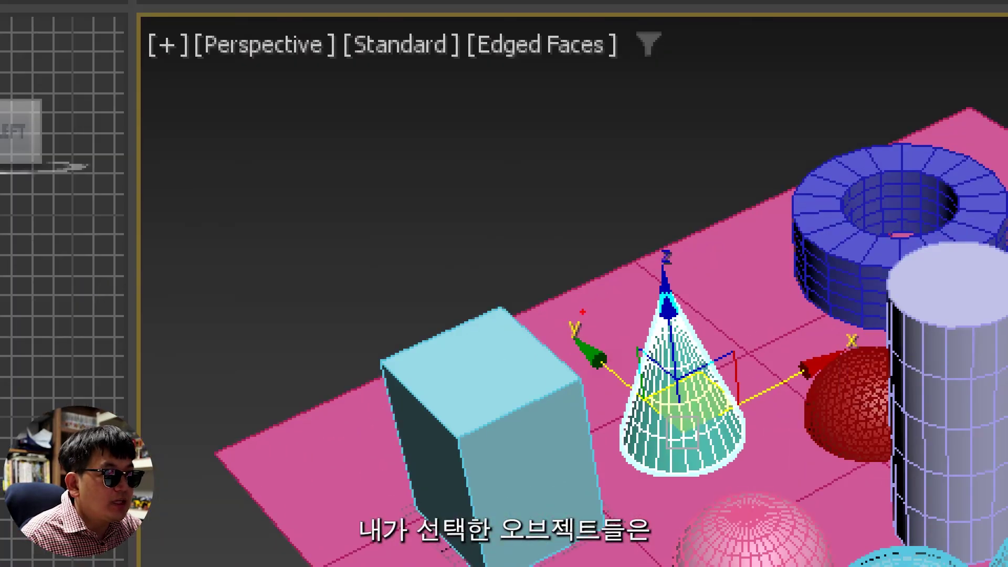
pyautogui.moveTo(483, 96)
pyautogui.mouseDown()
pyautogui.moveTo(591, 311)
pyautogui.moveTo(633, 428)
pyautogui.moveTo(587, 465)
pyautogui.mouseUp()
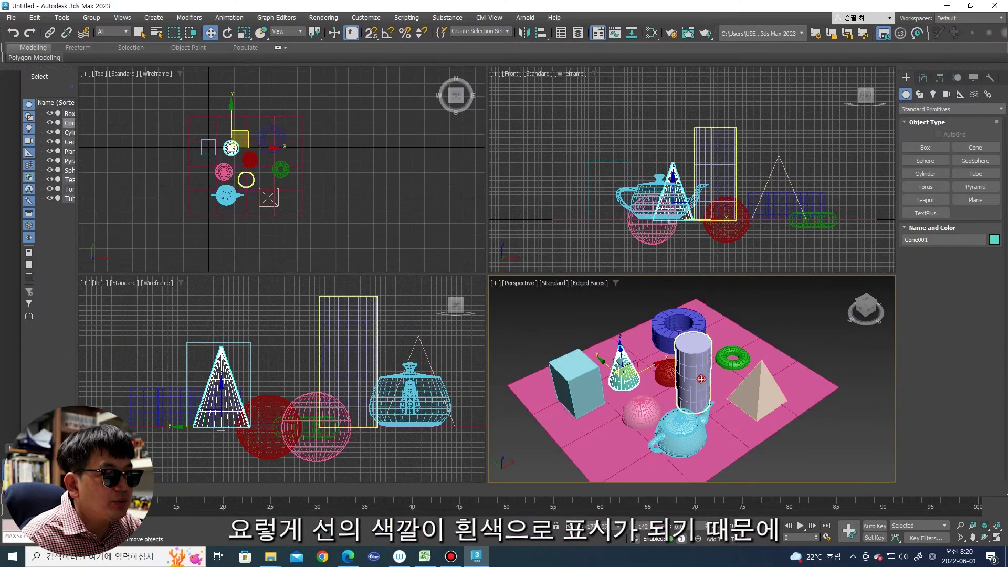
pyautogui.click(672, 374)
pyautogui.click(631, 417)
pyautogui.click(683, 428)
pyautogui.click(757, 391)
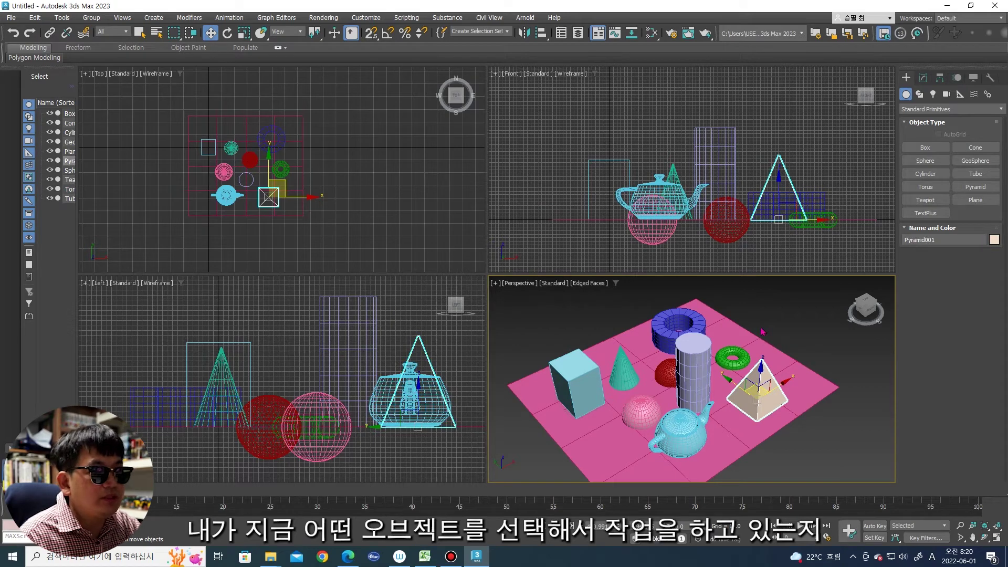
pyautogui.click(732, 367)
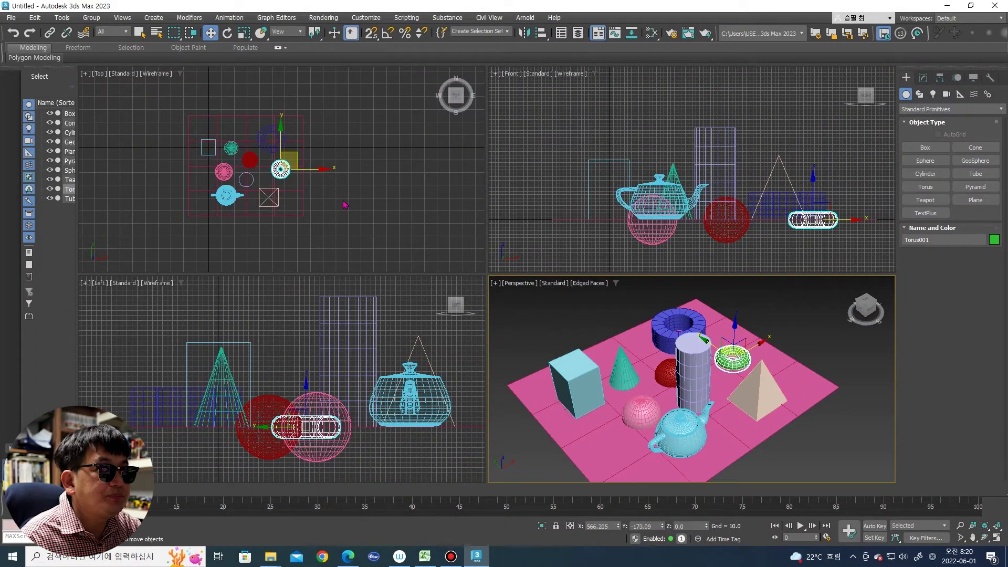
pyautogui.middleClick(389, 214)
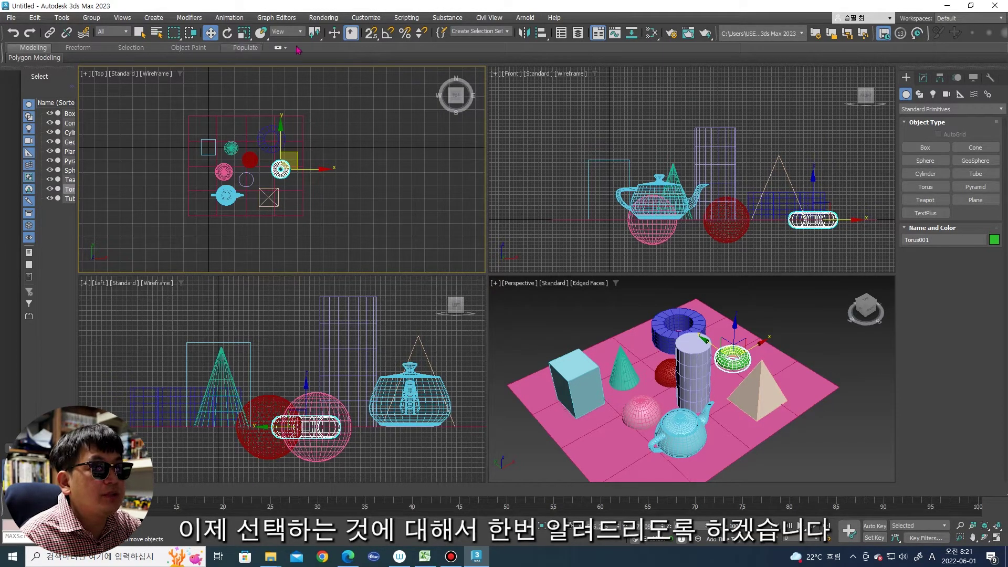
# Step: Add the tube, red sphere, cone, pink sphere, box, cylinder, teapot and pyramid to the selection
pyautogui.scroll(2, 230, 167)
pyautogui.keyDown('ctrl'); pyautogui.click(270, 163); pyautogui.keyUp('ctrl')
pyautogui.keyDown('ctrl'); pyautogui.click(270, 163); pyautogui.keyUp('ctrl')
pyautogui.click(298, 141)
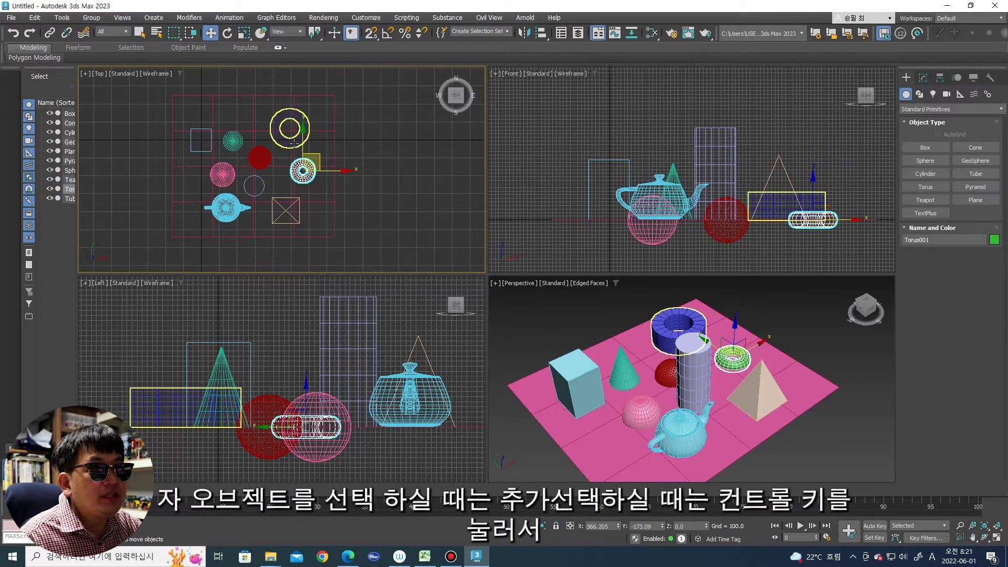
pyautogui.keyDown('ctrl'); pyautogui.click(260, 155); pyautogui.keyUp('ctrl')
pyautogui.keyDown('ctrl'); pyautogui.click(231, 147); pyautogui.keyUp('ctrl')
pyautogui.keyDown('ctrl'); pyautogui.click(223, 174); pyautogui.keyUp('ctrl')
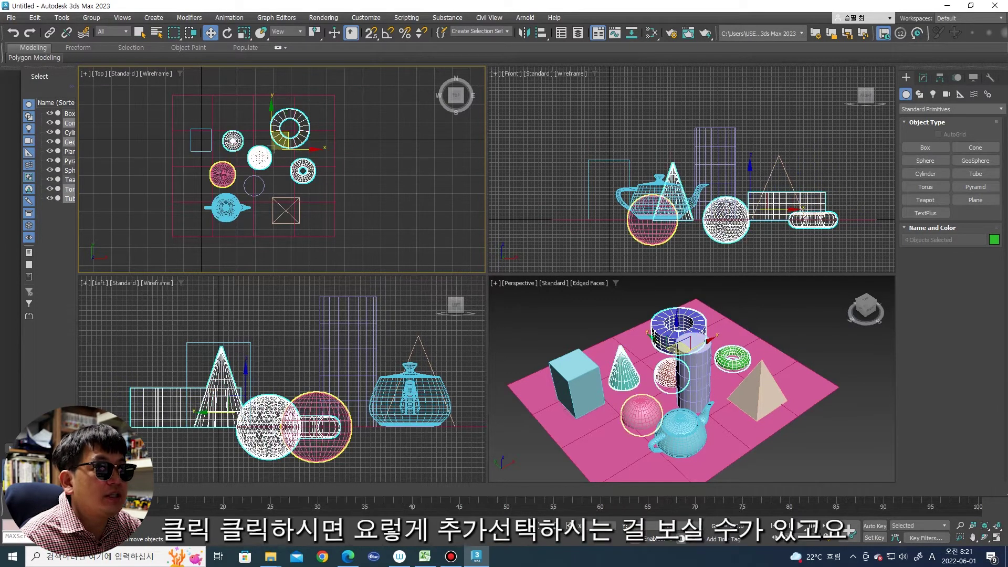
pyautogui.keyDown('ctrl'); pyautogui.click(191, 140); pyautogui.keyUp('ctrl')
pyautogui.keyDown('ctrl'); pyautogui.click(245, 185); pyautogui.keyUp('ctrl')
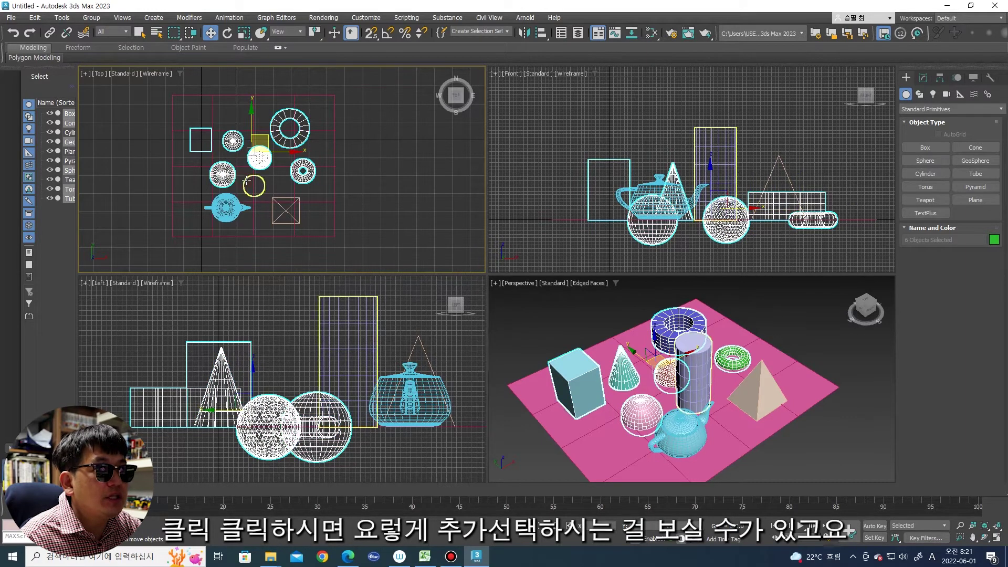
pyautogui.keyDown('ctrl'); pyautogui.click(231, 208); pyautogui.keyUp('ctrl')
pyautogui.keyDown('ctrl'); pyautogui.click(271, 199); pyautogui.keyUp('ctrl')
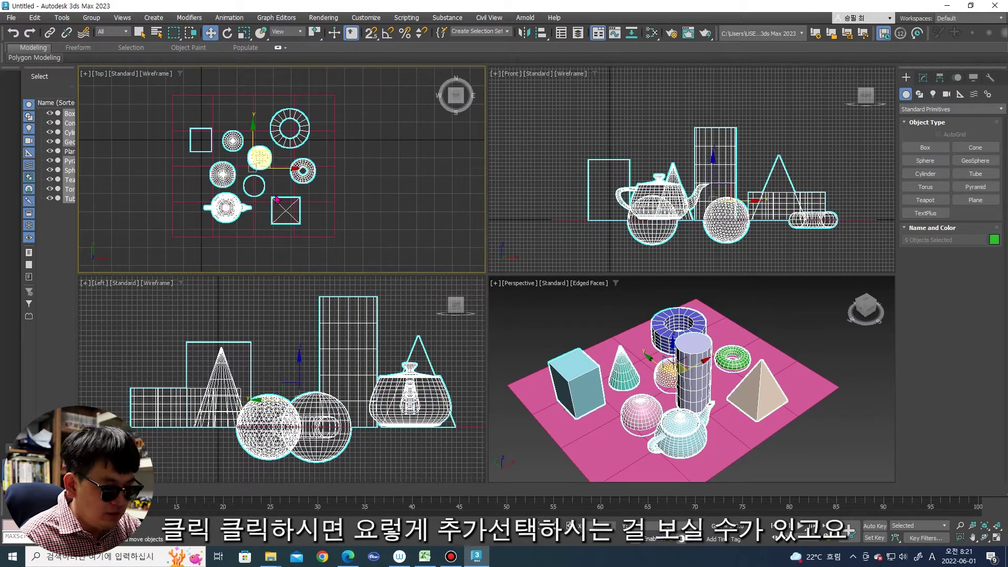
# Step: Remove the red sphere, small torus, tube, cone, geosphere, teapot and box from the selection
pyautogui.moveTo(261, 167); pyautogui.dragTo(273, 169, button='middle')
pyautogui.keyDown('alt'); pyautogui.click(273, 169); pyautogui.keyUp('alt')
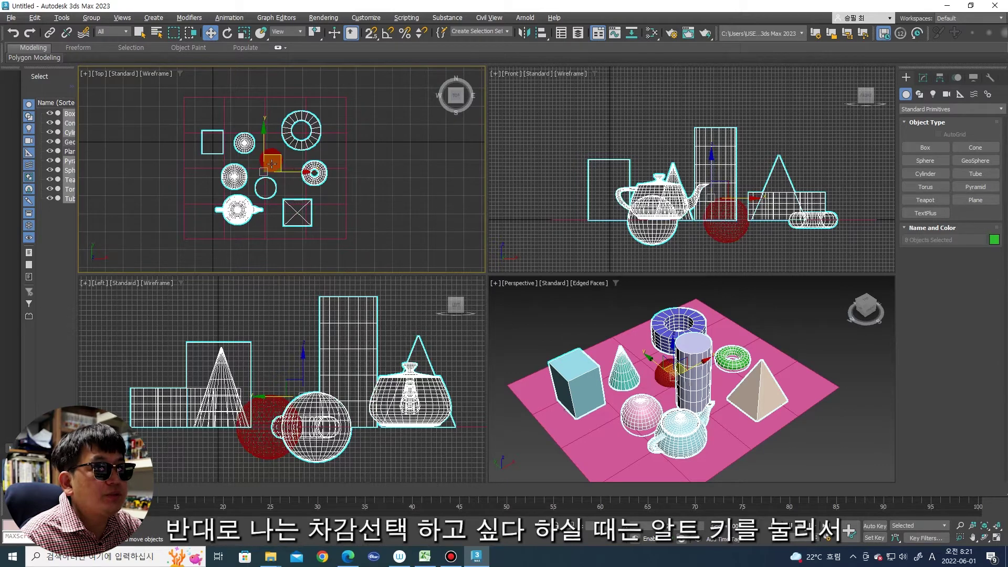
pyautogui.keyDown('alt'); pyautogui.click(308, 173); pyautogui.keyUp('alt')
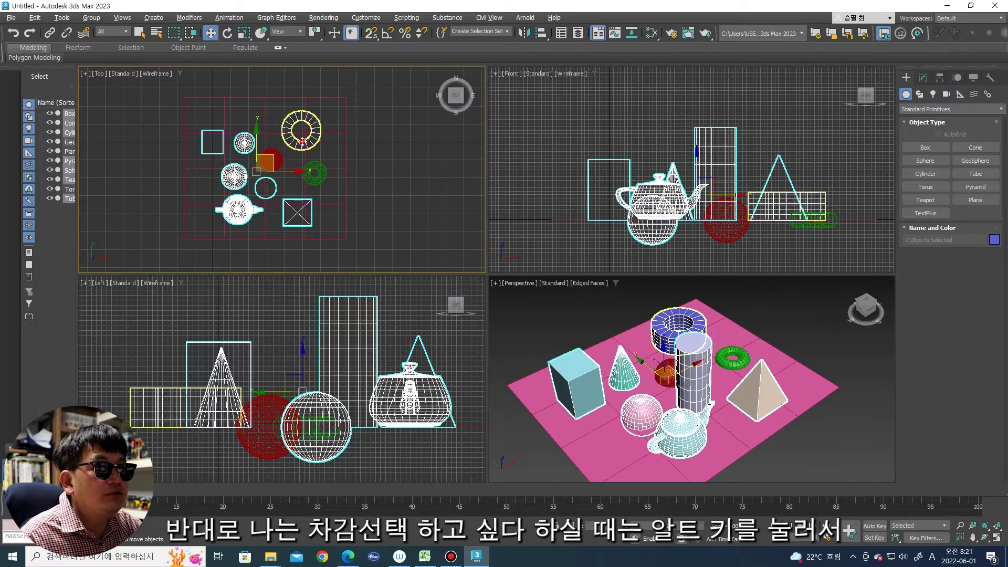
pyautogui.keyDown('alt'); pyautogui.click(287, 126); pyautogui.keyUp('alt')
pyautogui.keyDown('alt'); pyautogui.click(245, 143); pyautogui.keyUp('alt')
pyautogui.keyDown('alt'); pyautogui.click(231, 179); pyautogui.keyUp('alt')
pyautogui.keyDown('alt'); pyautogui.click(237, 210); pyautogui.keyUp('alt')
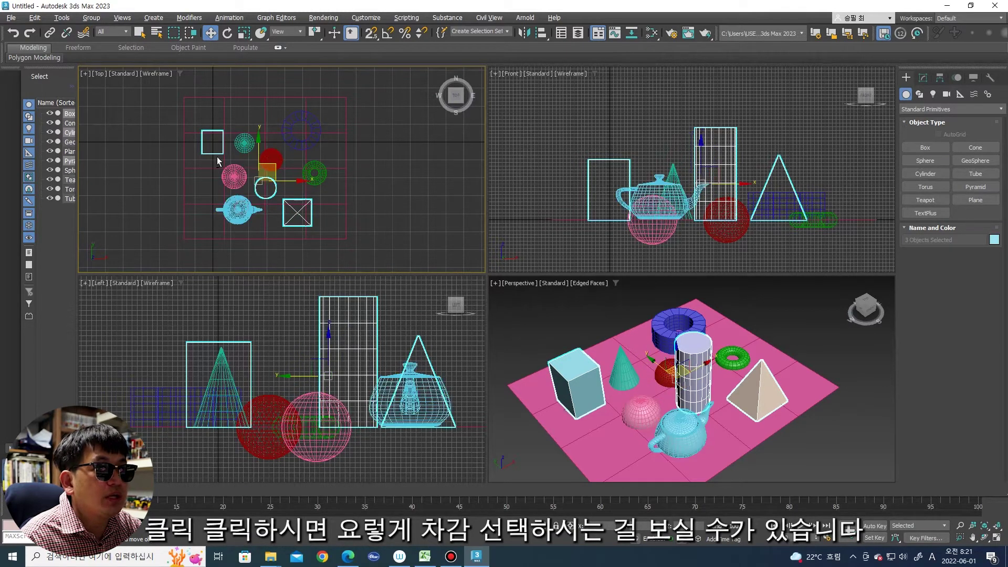
pyautogui.keyDown('alt'); pyautogui.click(219, 153); pyautogui.keyUp('alt')
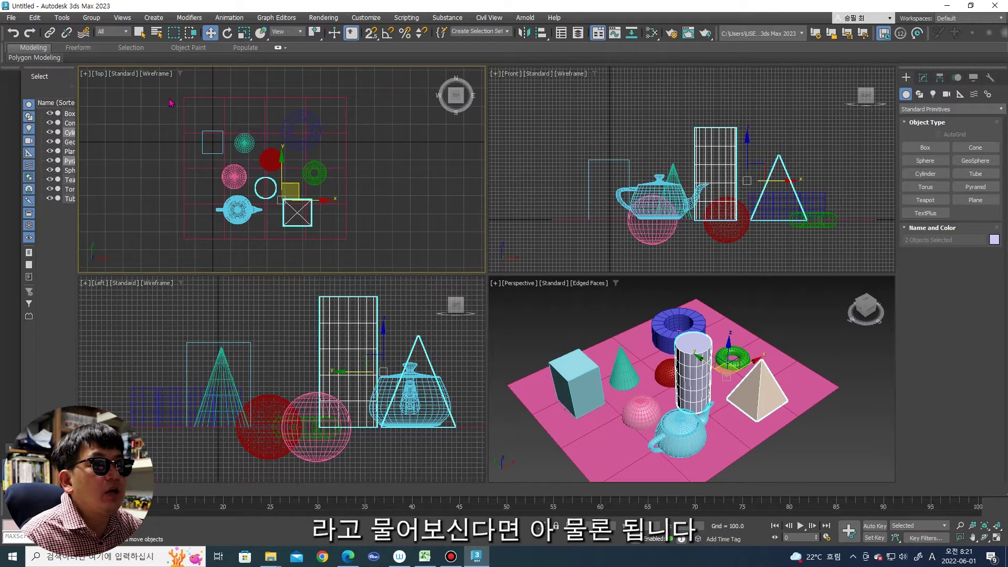
pyautogui.moveTo(285, 261); pyautogui.dragTo(158, 84)
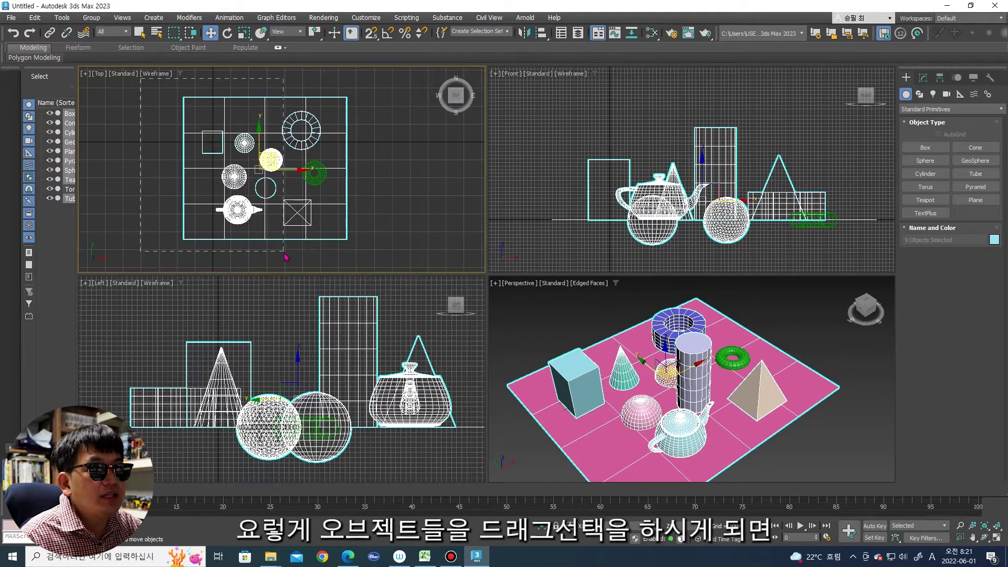
pyautogui.moveTo(271, 203); pyautogui.dragTo(289, 189)
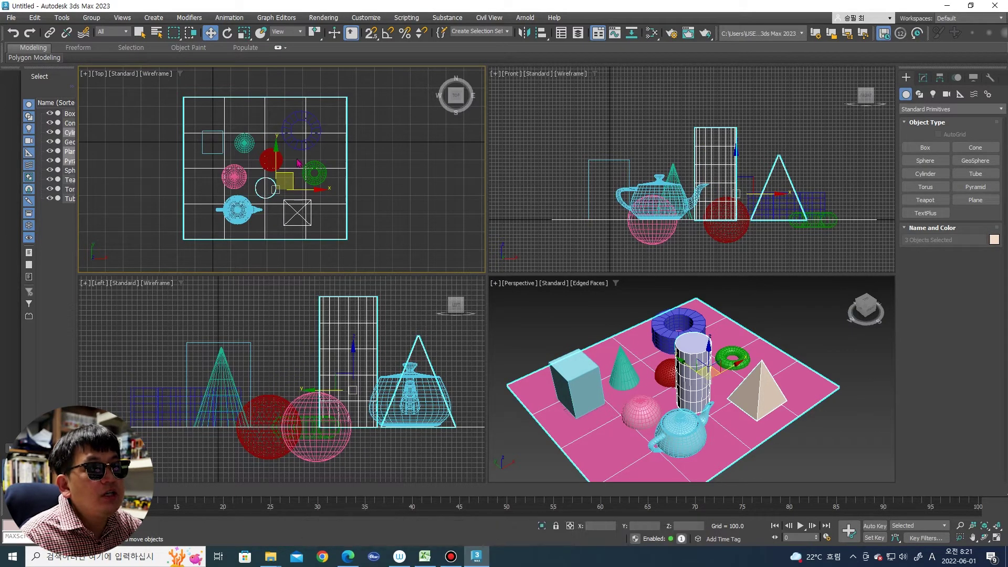
pyautogui.keyDown('ctrl'); pyautogui.moveTo(292, 194); pyautogui.dragTo(284, 198); pyautogui.keyUp('ctrl')
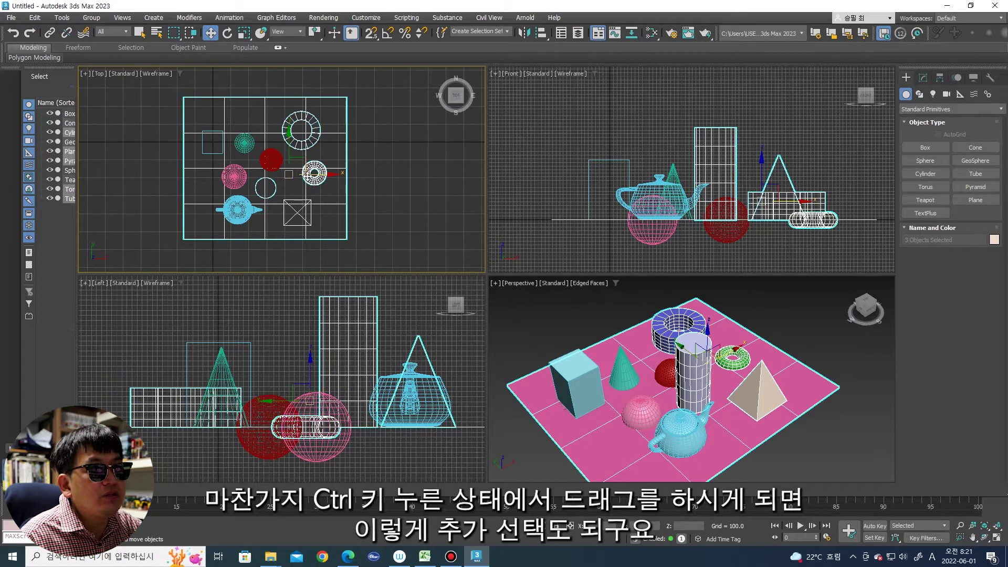
pyautogui.keyDown('ctrl'); pyautogui.click(259, 184); pyautogui.keyUp('ctrl')
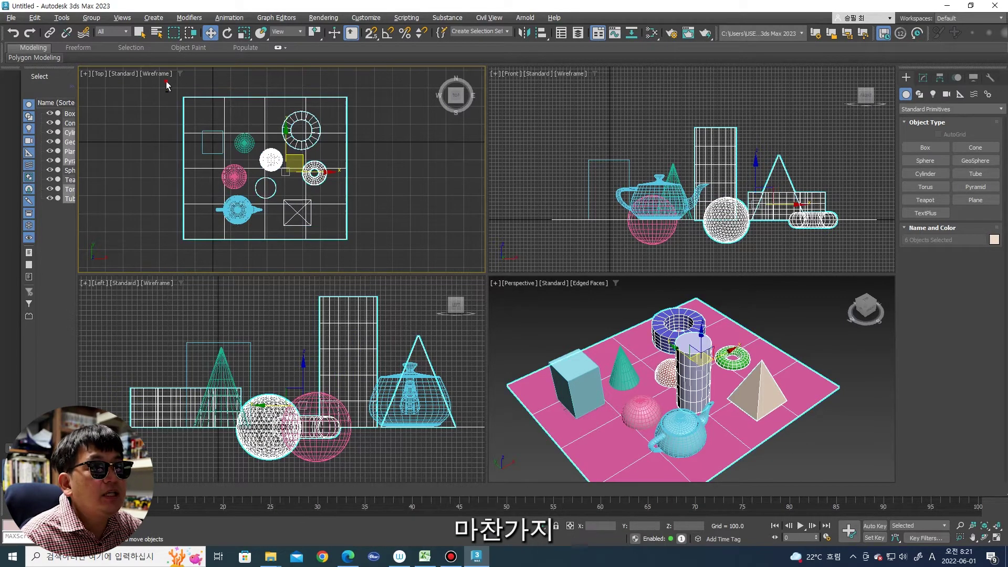
pyautogui.keyDown('alt'); pyautogui.moveTo(167, 86); pyautogui.dragTo(377, 148); pyautogui.keyUp('alt')
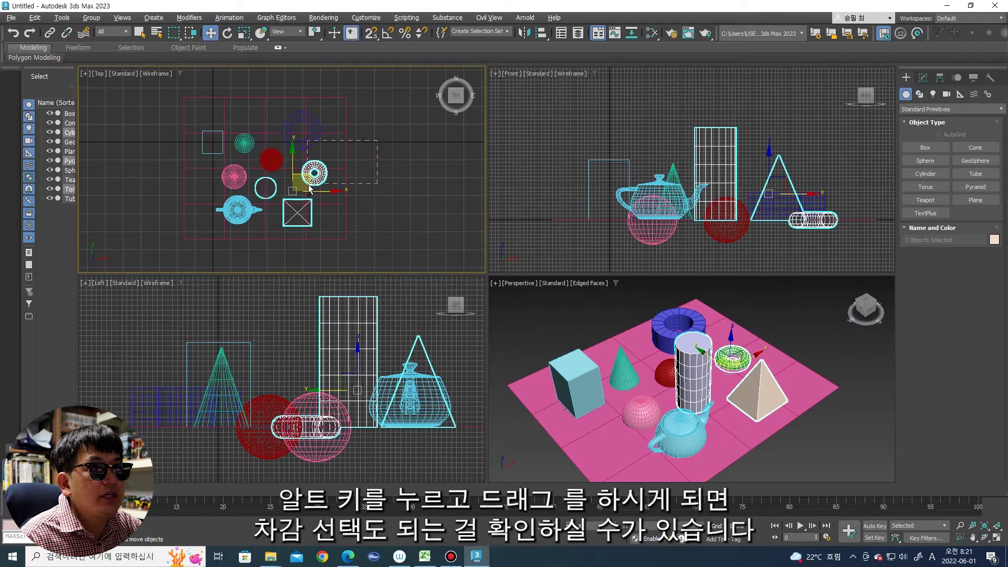
pyautogui.keyDown('alt'); pyautogui.moveTo(310, 188); pyautogui.dragTo(309, 186); pyautogui.keyUp('alt')
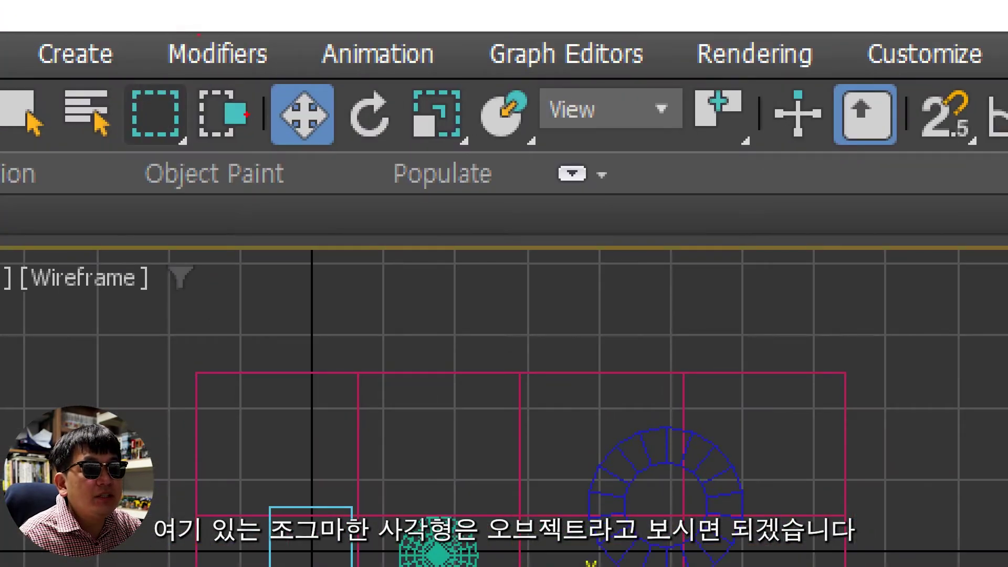
# Step: Drag Crossing regions over the left-hand objects, selecting every object they touch
pyautogui.moveTo(246, 115); pyautogui.dragTo(236, 156)
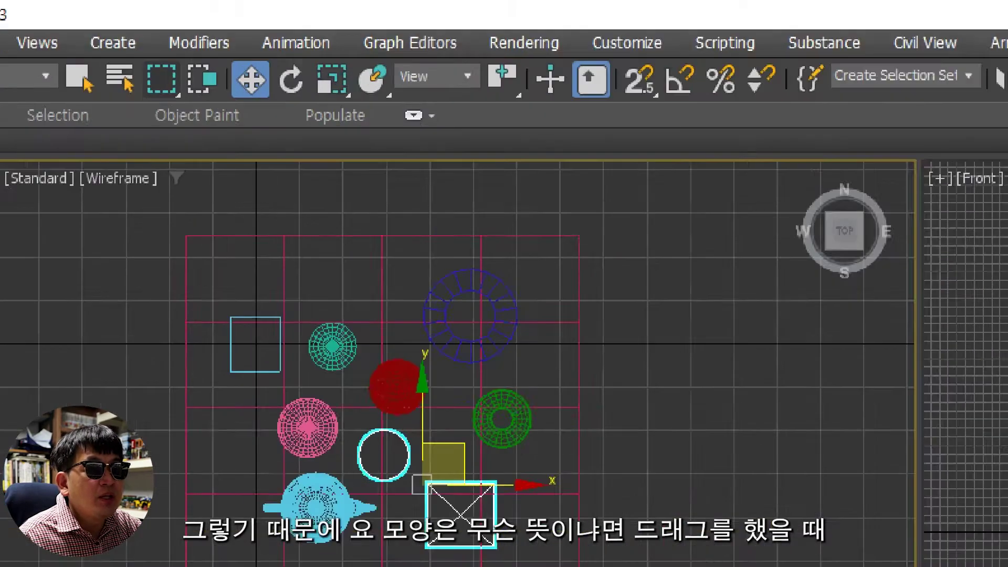
pyautogui.moveTo(181, 21); pyautogui.dragTo(201, 14)
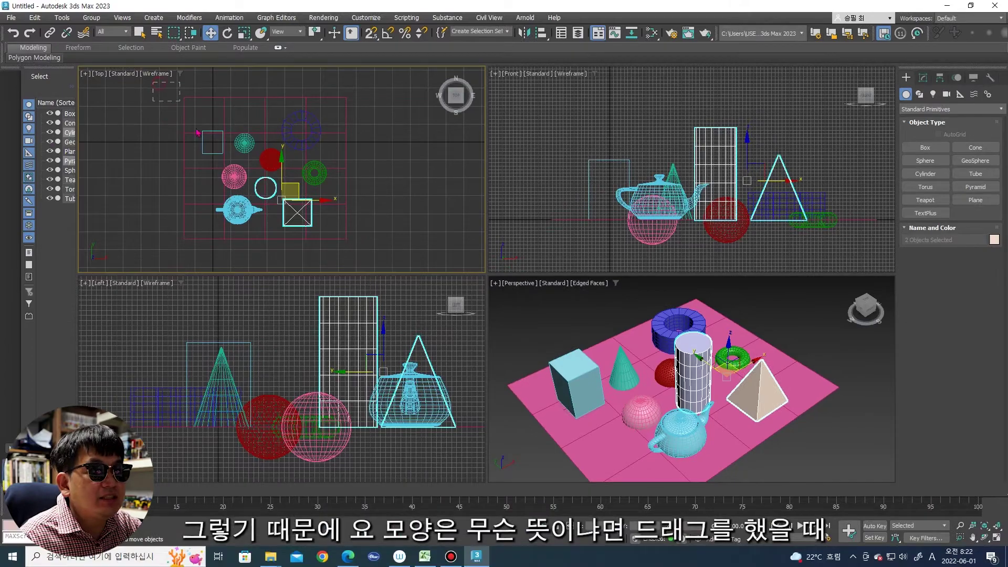
pyautogui.moveTo(180, 101); pyautogui.dragTo(241, 247)
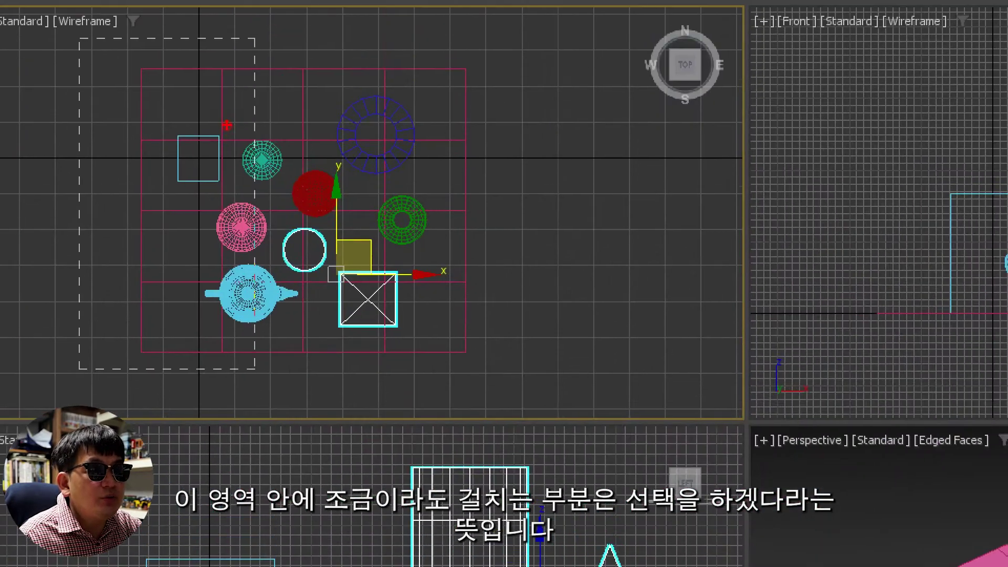
pyautogui.moveTo(269, 126); pyautogui.dragTo(261, 136)
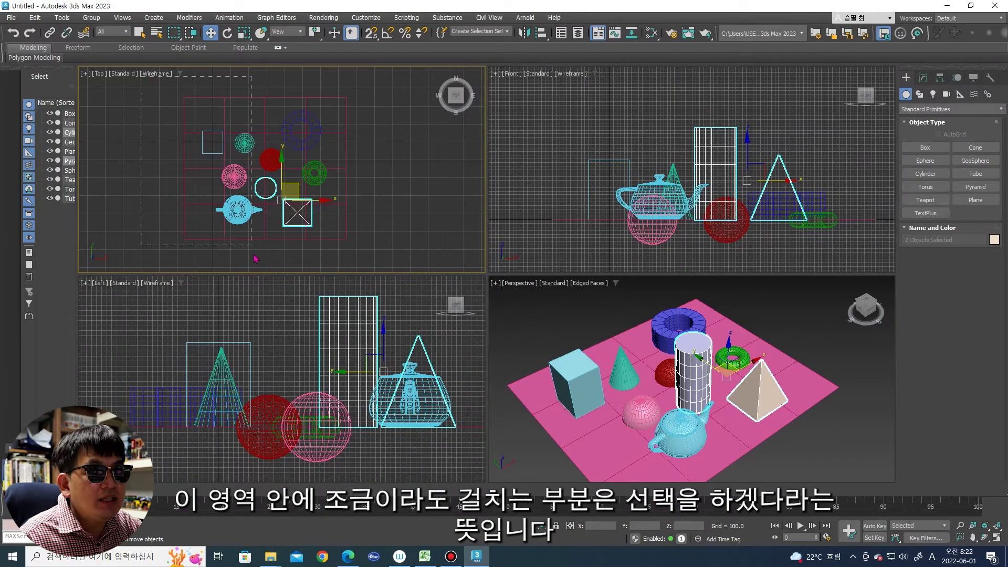
pyautogui.moveTo(256, 258); pyautogui.dragTo(253, 247)
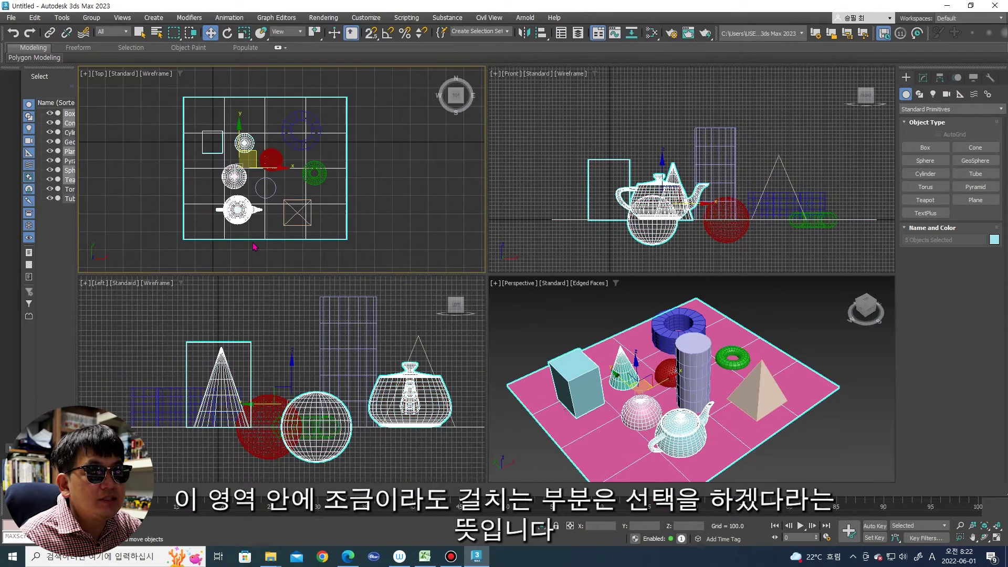
# Step: Switch to Window selection, test regions that capture only enclosed objects, then deselect everything
pyautogui.click(191, 33)
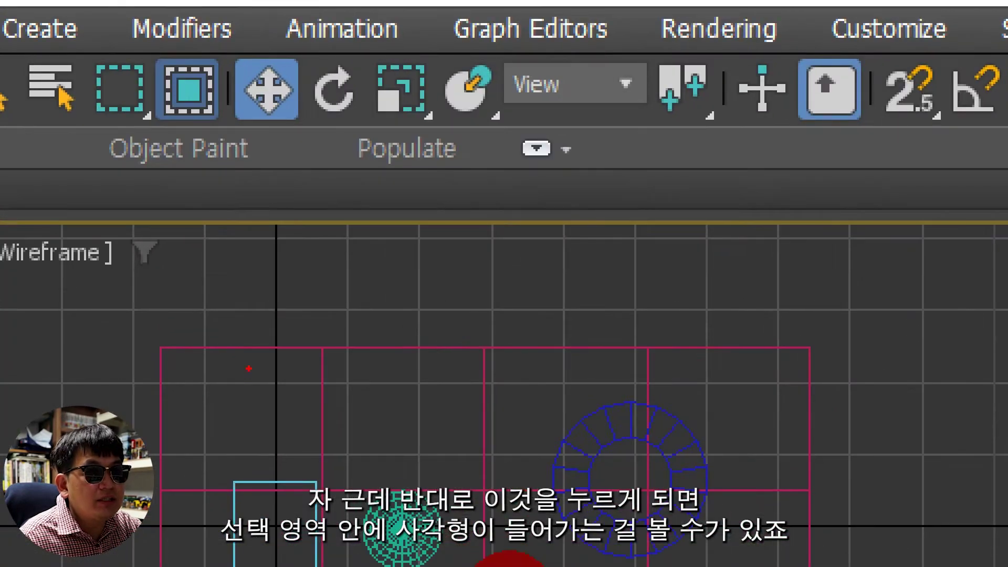
pyautogui.moveTo(288, 331); pyautogui.dragTo(284, 334)
pyautogui.moveTo(276, 227); pyautogui.dragTo(279, 255)
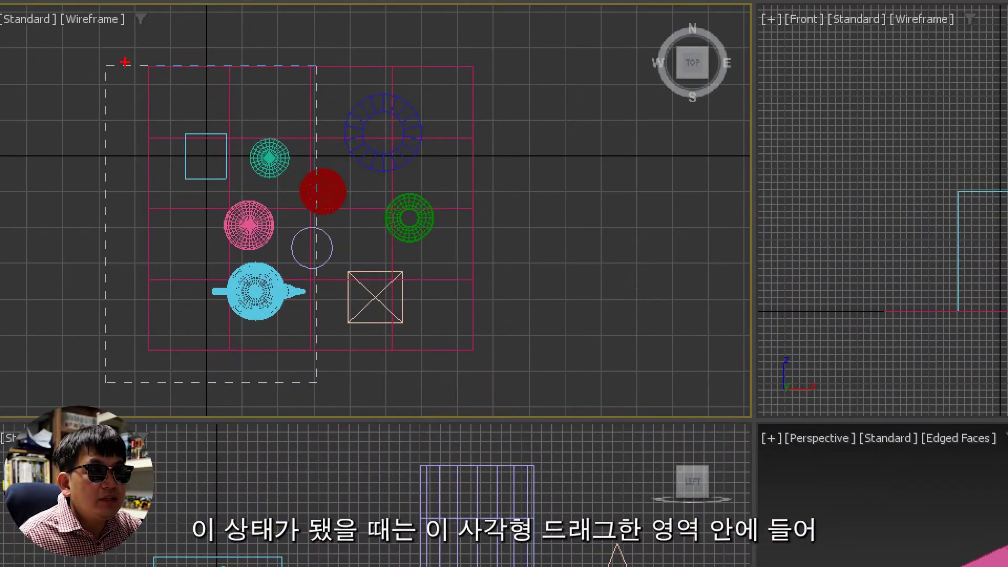
pyautogui.moveTo(173, 95)
pyautogui.mouseDown()
pyautogui.moveTo(262, 99)
pyautogui.moveTo(317, 315)
pyautogui.moveTo(140, 371)
pyautogui.moveTo(106, 144)
pyautogui.mouseUp()
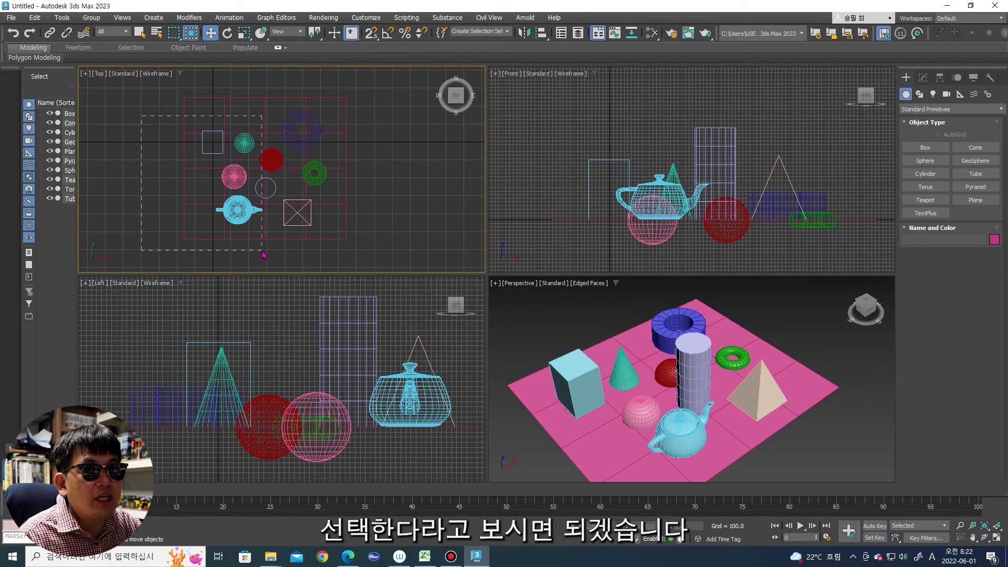
pyautogui.moveTo(253, 209); pyautogui.dragTo(141, 122)
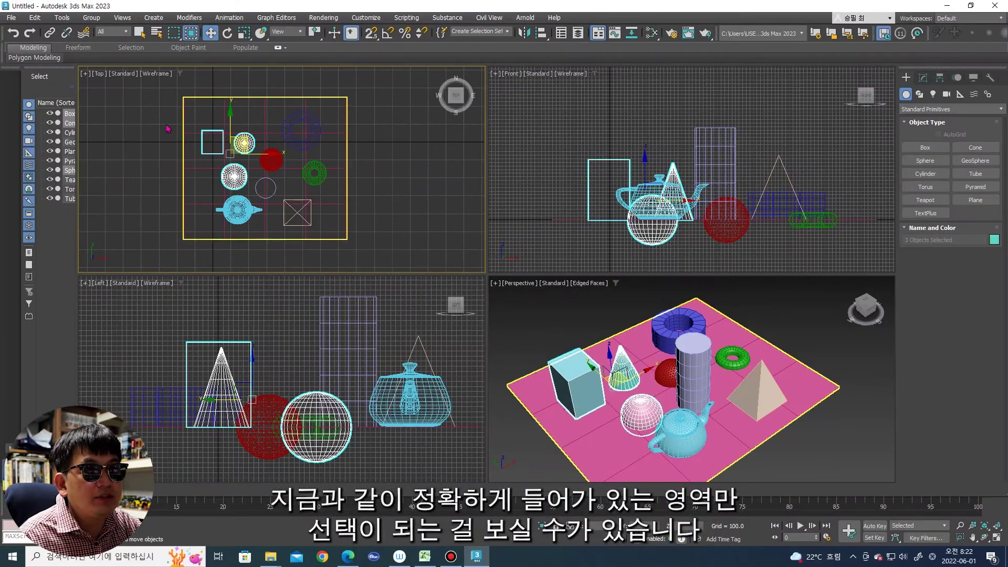
pyautogui.moveTo(159, 118); pyautogui.dragTo(272, 256)
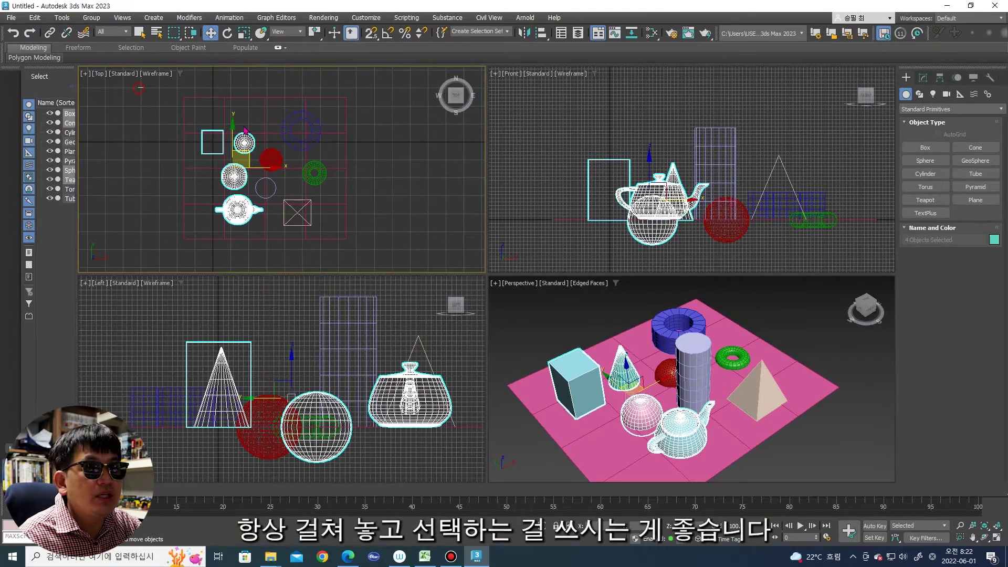
pyautogui.moveTo(138, 89)
pyautogui.mouseDown()
pyautogui.moveTo(389, 210)
pyautogui.moveTo(389, 221)
pyautogui.mouseUp()
pyautogui.click(391, 225)
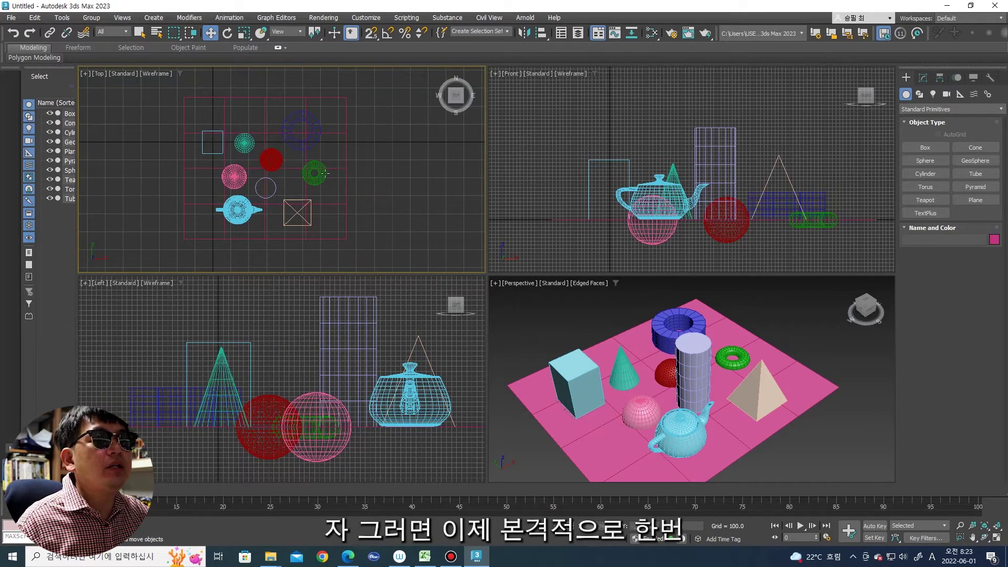
pyautogui.moveTo(325, 173); pyautogui.dragTo(287, 174, button='middle')
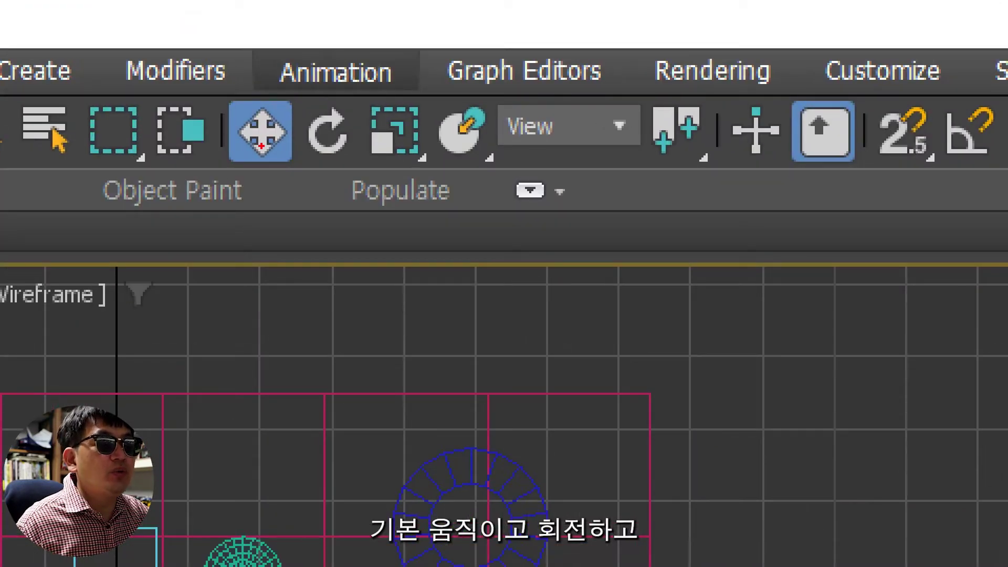
pyautogui.moveTo(223, 340); pyautogui.dragTo(250, 207)
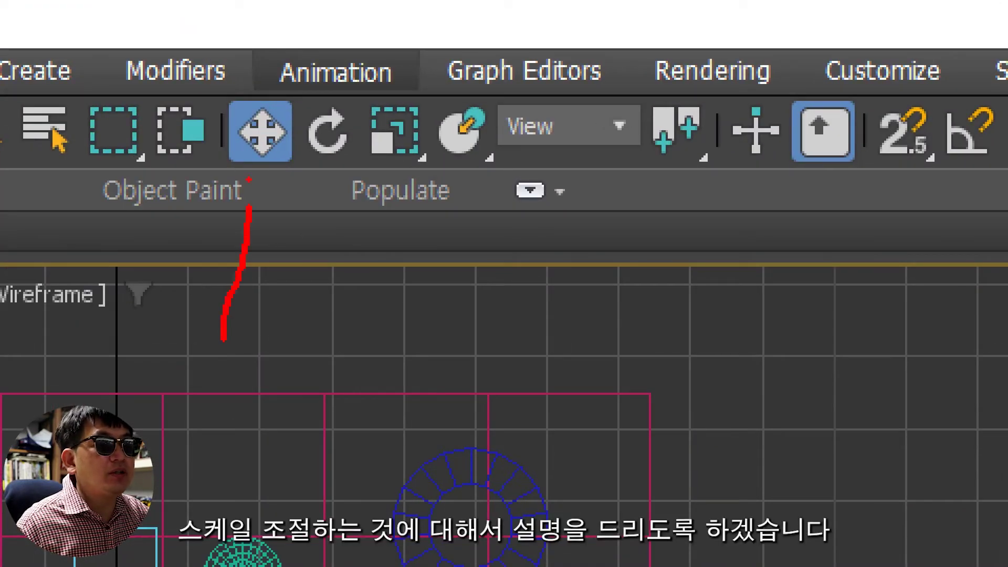
pyautogui.moveTo(257, 168); pyautogui.dragTo(273, 229)
pyautogui.moveTo(330, 365)
pyautogui.mouseDown()
pyautogui.moveTo(333, 304)
pyautogui.moveTo(300, 221)
pyautogui.mouseUp()
pyautogui.moveTo(334, 173); pyautogui.dragTo(358, 229)
pyautogui.moveTo(423, 321)
pyautogui.mouseDown()
pyautogui.moveTo(412, 179)
pyautogui.moveTo(427, 200)
pyautogui.mouseUp()
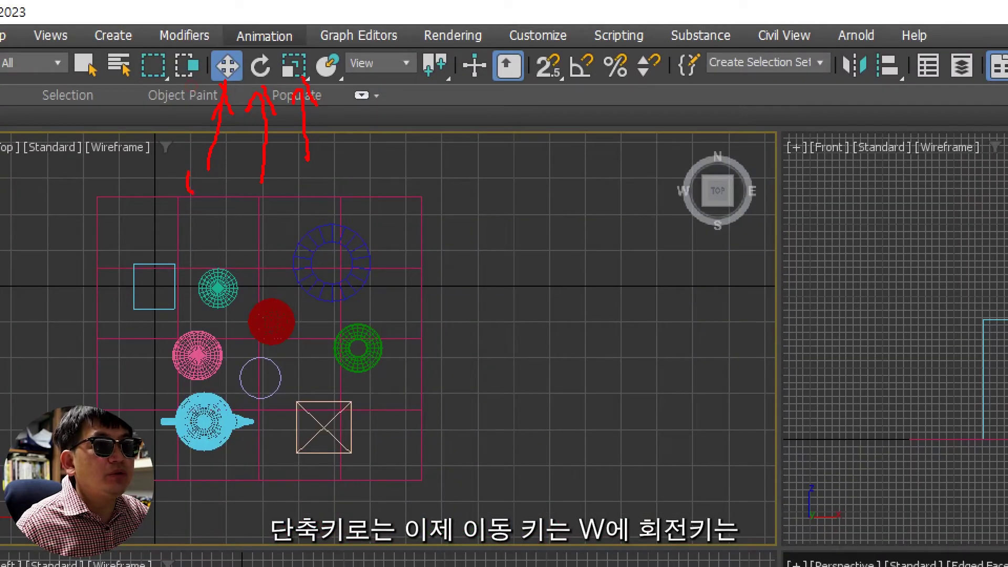
pyautogui.moveTo(192, 194)
pyautogui.mouseDown()
pyautogui.moveTo(222, 173)
pyautogui.moveTo(354, 221)
pyautogui.mouseUp()
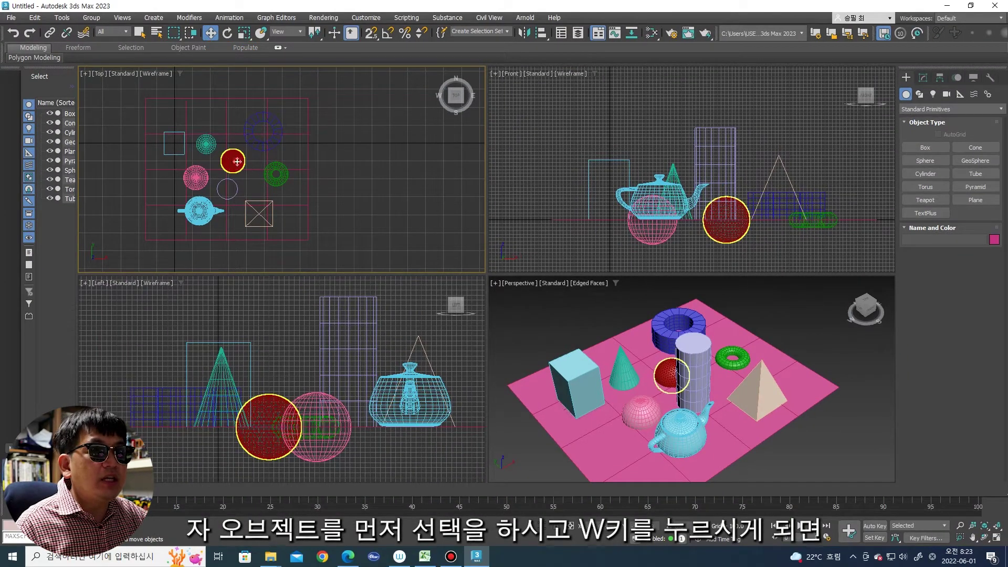
# Step: Select the red GeoSphere and move it along the X and Y axes
pyautogui.click(236, 161)
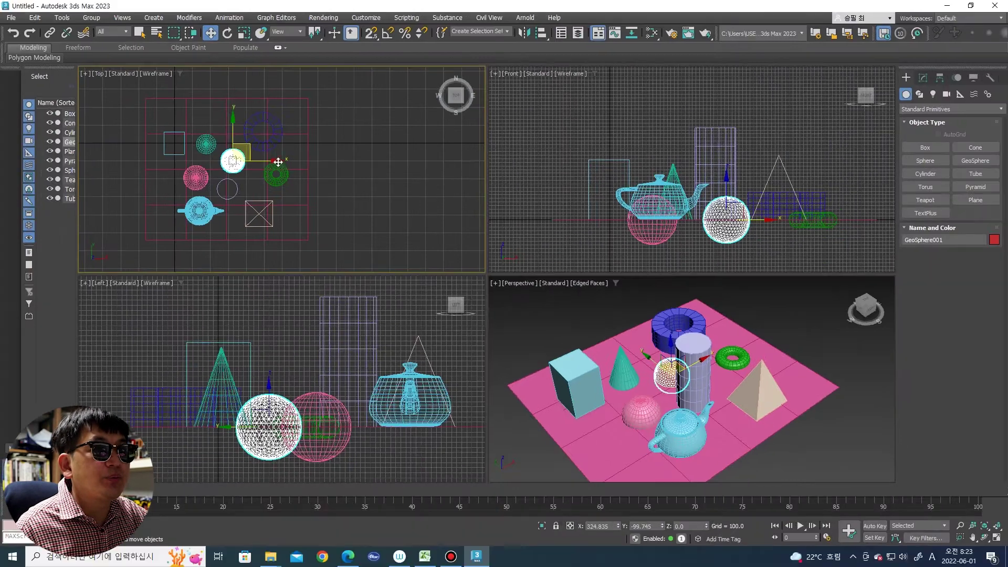
pyautogui.moveTo(278, 162)
pyautogui.mouseDown()
pyautogui.moveTo(328, 164)
pyautogui.moveTo(237, 160)
pyautogui.moveTo(274, 173)
pyautogui.moveTo(236, 164)
pyautogui.mouseUp()
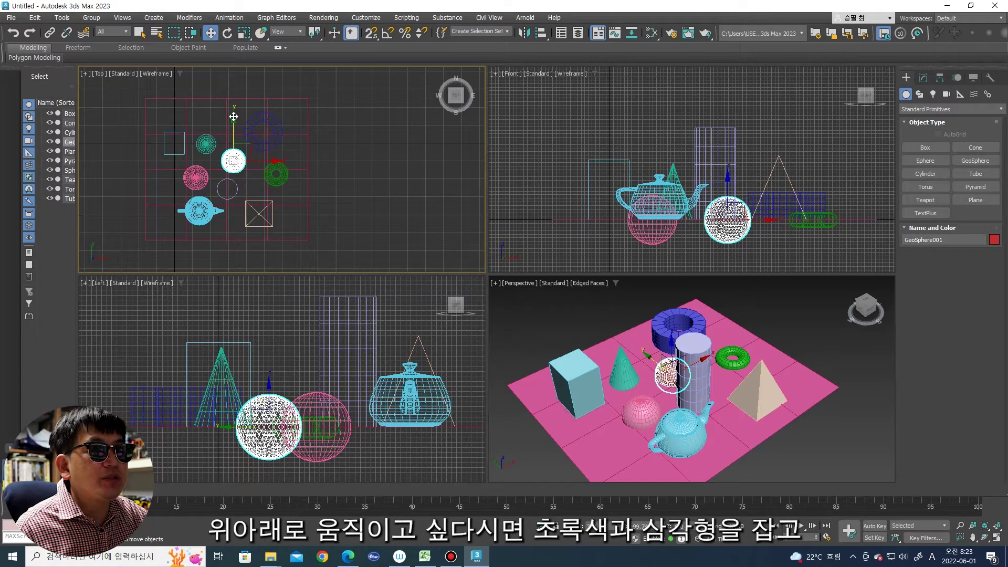
pyautogui.moveTo(233, 116); pyautogui.dragTo(266, 140)
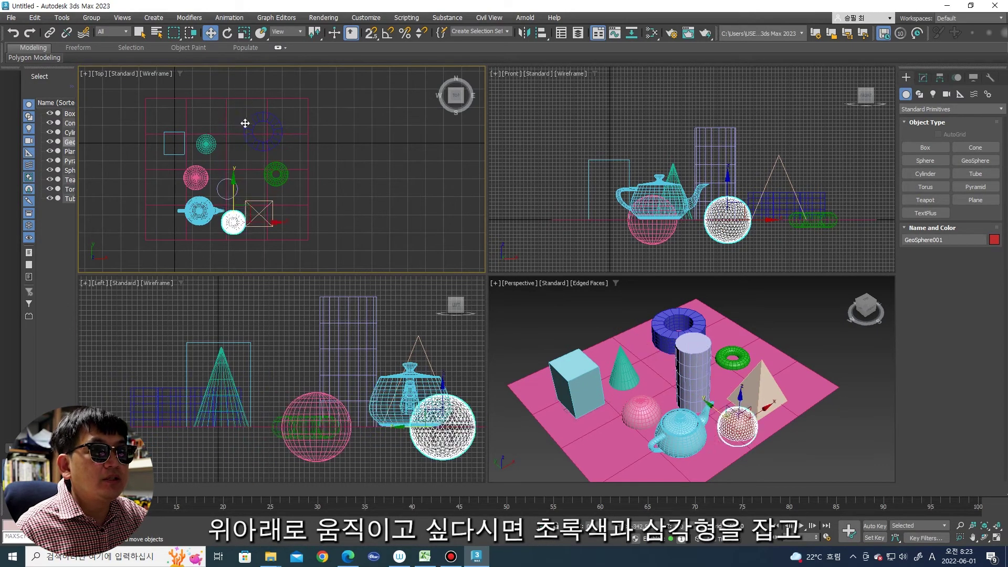
pyautogui.moveTo(279, 100)
pyautogui.mouseDown()
pyautogui.moveTo(287, 190)
pyautogui.moveTo(387, 136)
pyautogui.moveTo(99, 157)
pyautogui.moveTo(263, 144)
pyautogui.moveTo(173, 151)
pyautogui.moveTo(329, 163)
pyautogui.moveTo(394, 151)
pyautogui.moveTo(231, 188)
pyautogui.mouseUp()
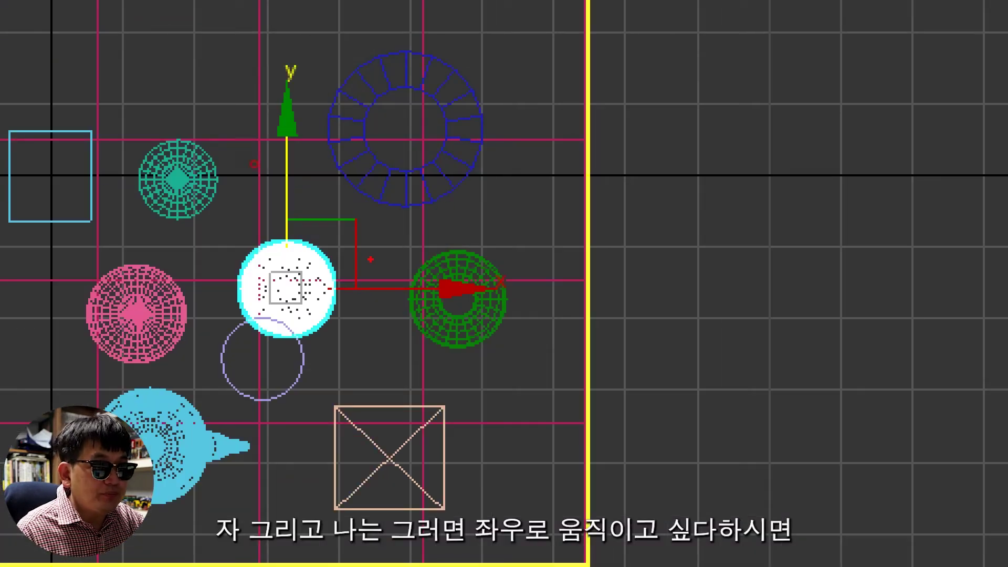
pyautogui.moveTo(371, 259)
pyautogui.mouseDown()
pyautogui.moveTo(284, 209)
pyautogui.moveTo(370, 223)
pyautogui.mouseUp()
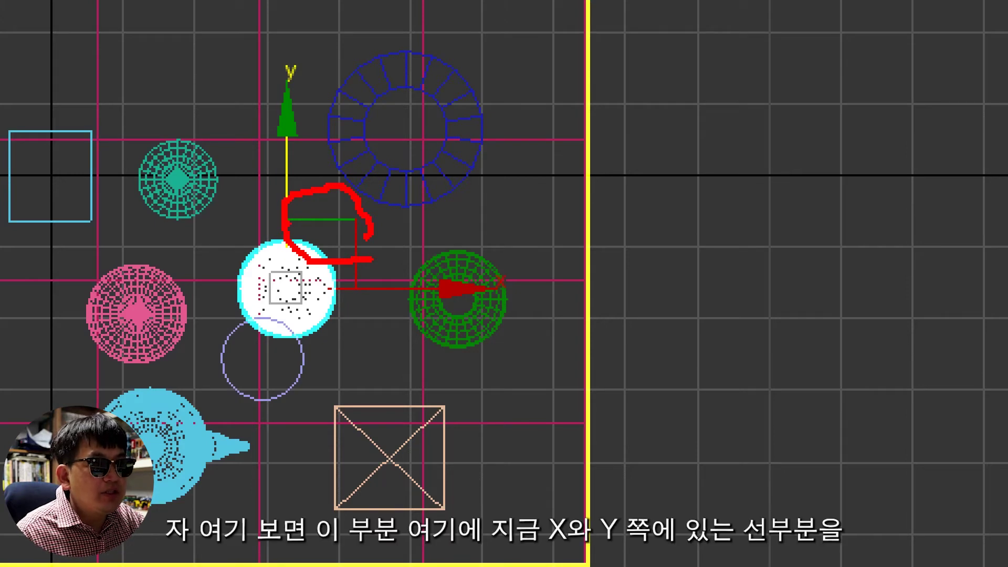
pyautogui.moveTo(295, 222)
pyautogui.mouseDown()
pyautogui.moveTo(369, 231)
pyautogui.moveTo(356, 297)
pyautogui.mouseUp()
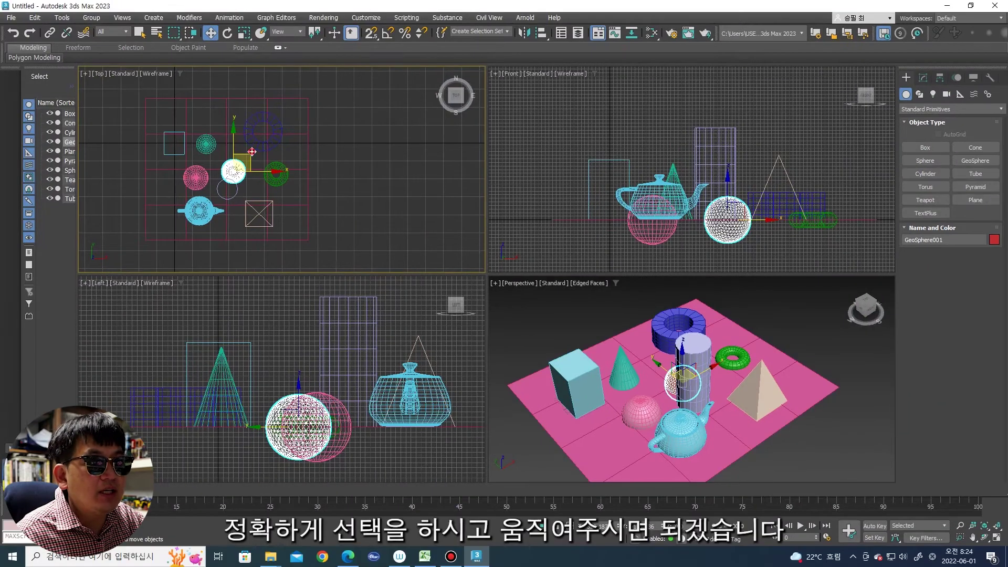
# Step: Drag the GeoSphere freely off the plane to the right, then marquee everything except the box
pyautogui.moveTo(252, 152)
pyautogui.mouseDown()
pyautogui.moveTo(272, 208)
pyautogui.moveTo(281, 143)
pyautogui.moveTo(349, 141)
pyautogui.moveTo(373, 170)
pyautogui.mouseUp()
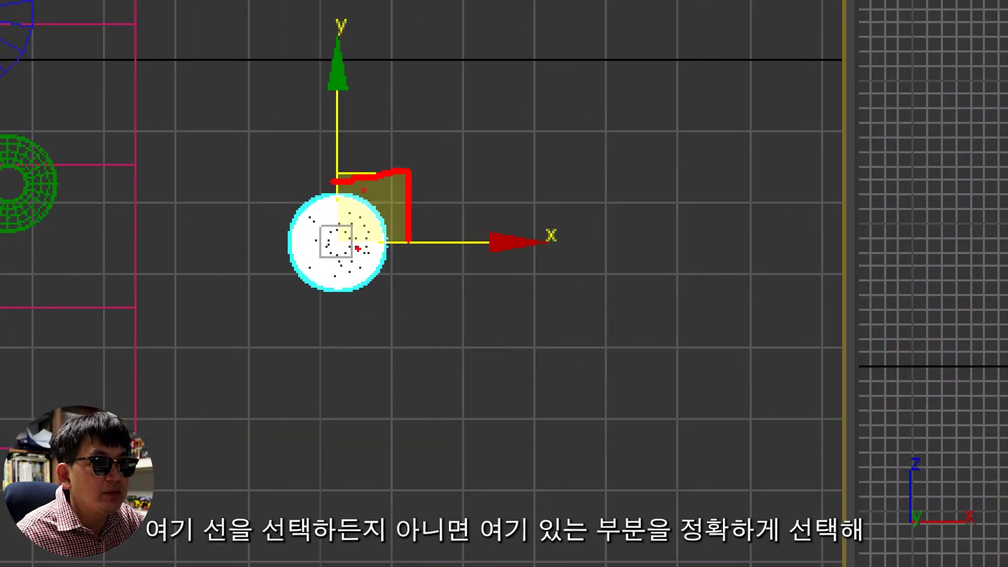
pyautogui.moveTo(352, 207)
pyautogui.mouseDown()
pyautogui.moveTo(373, 175)
pyautogui.moveTo(383, 187)
pyautogui.mouseUp()
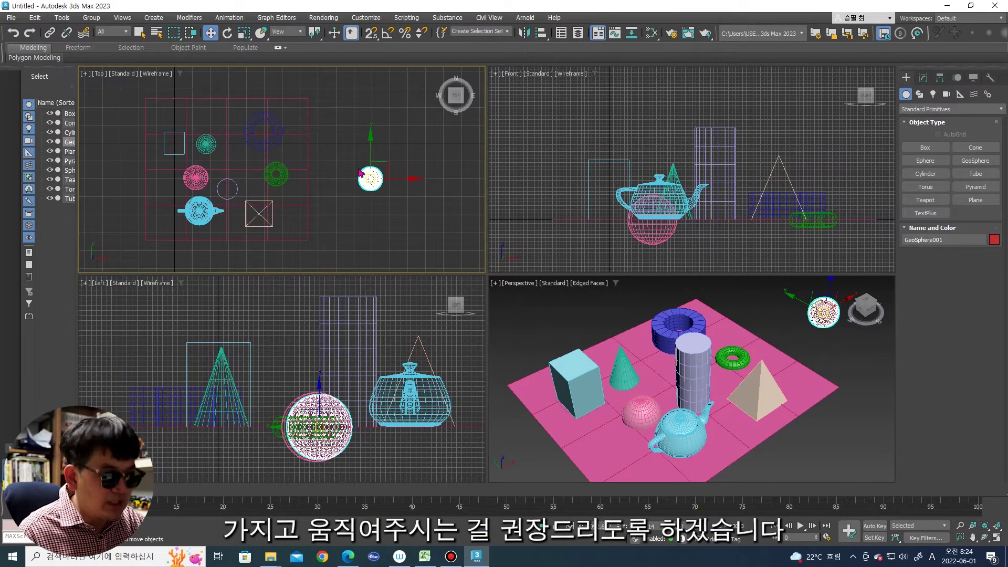
pyautogui.scroll(2, 244, 200)
pyautogui.scroll(-2, 244, 200)
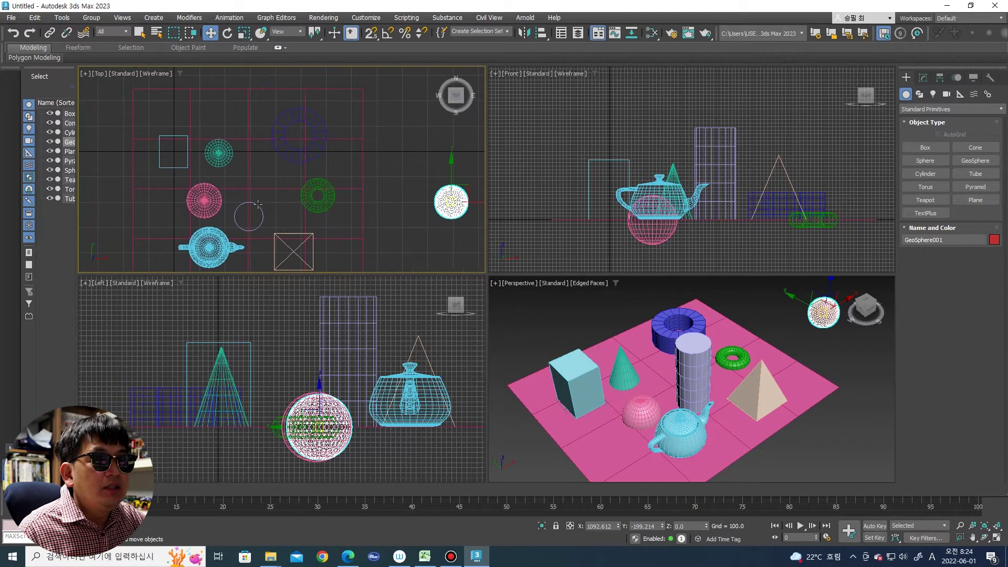
pyautogui.moveTo(475, 288); pyautogui.dragTo(459, 286)
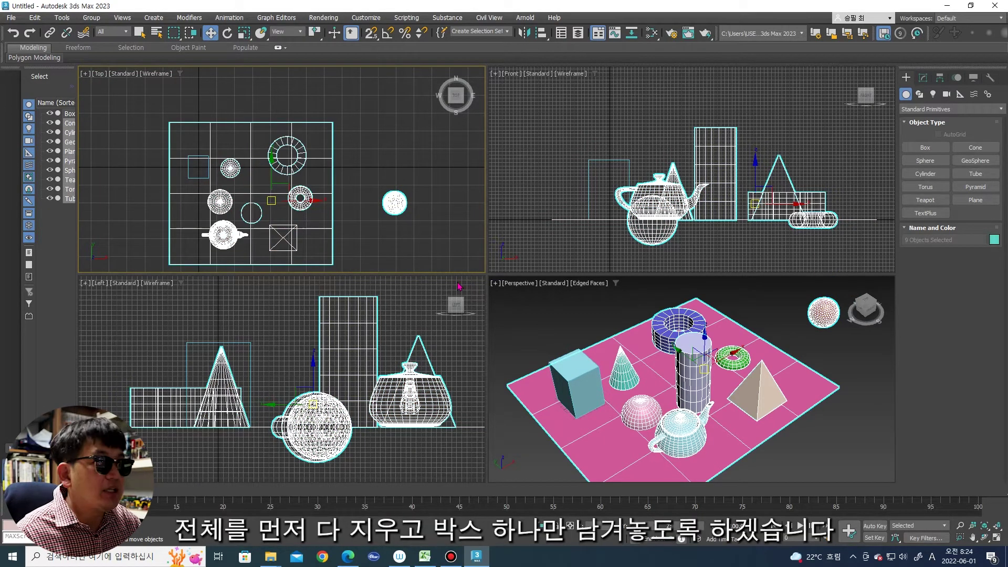
# Step: Delete the nine selected objects, leaving only Box001 selected and framed in Top view
pyautogui.press('Delete')
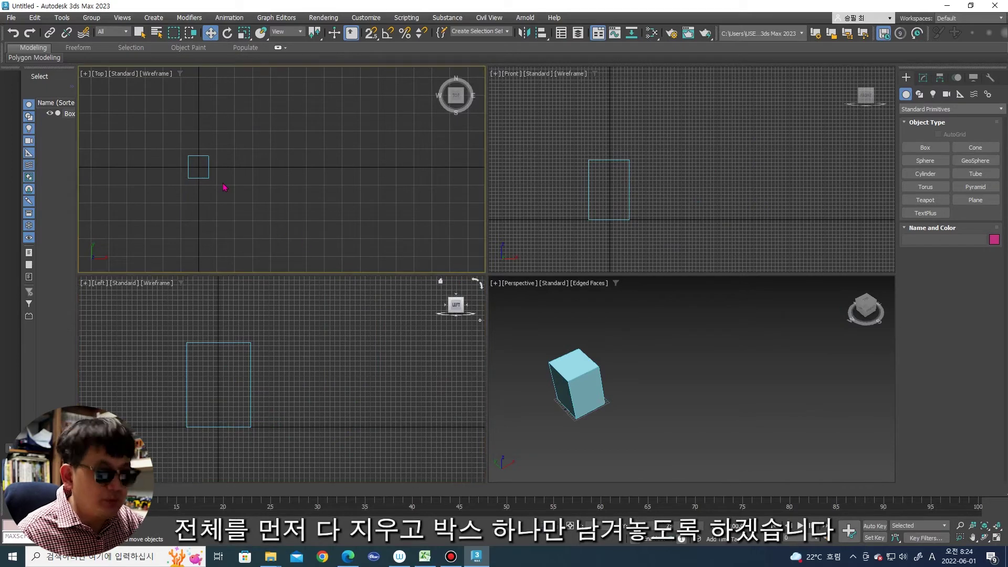
pyautogui.scroll(4, 208, 177)
pyautogui.click(208, 160)
pyautogui.moveTo(221, 157); pyautogui.dragTo(284, 166, button='middle')
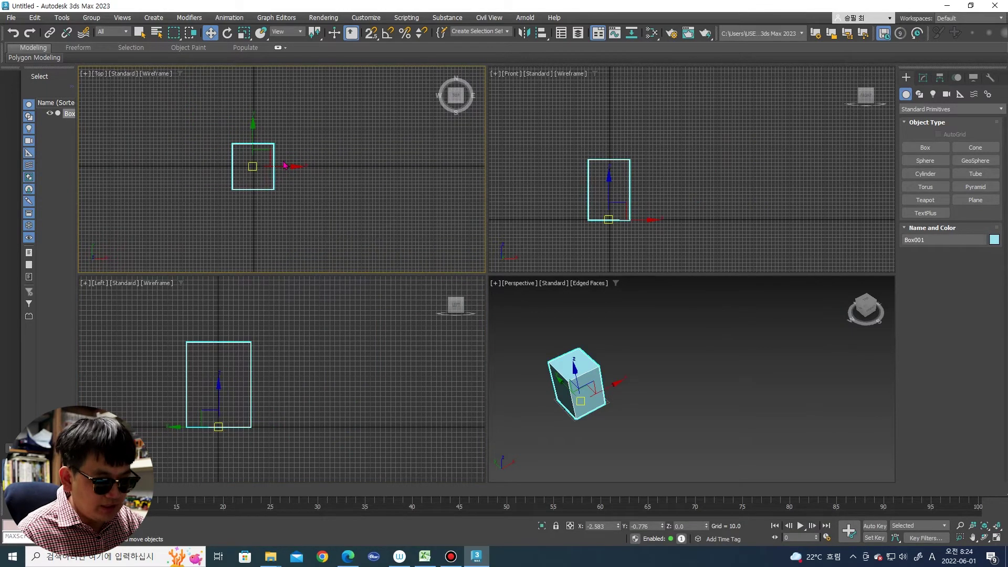
pyautogui.scroll(2, 285, 166)
pyautogui.press('e')
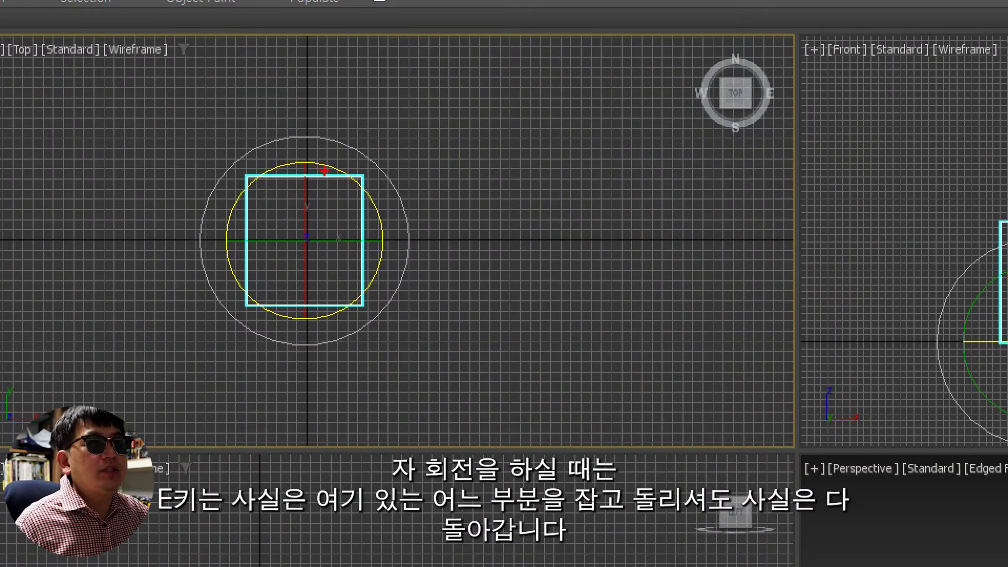
pyautogui.moveTo(330, 274); pyautogui.dragTo(331, 207)
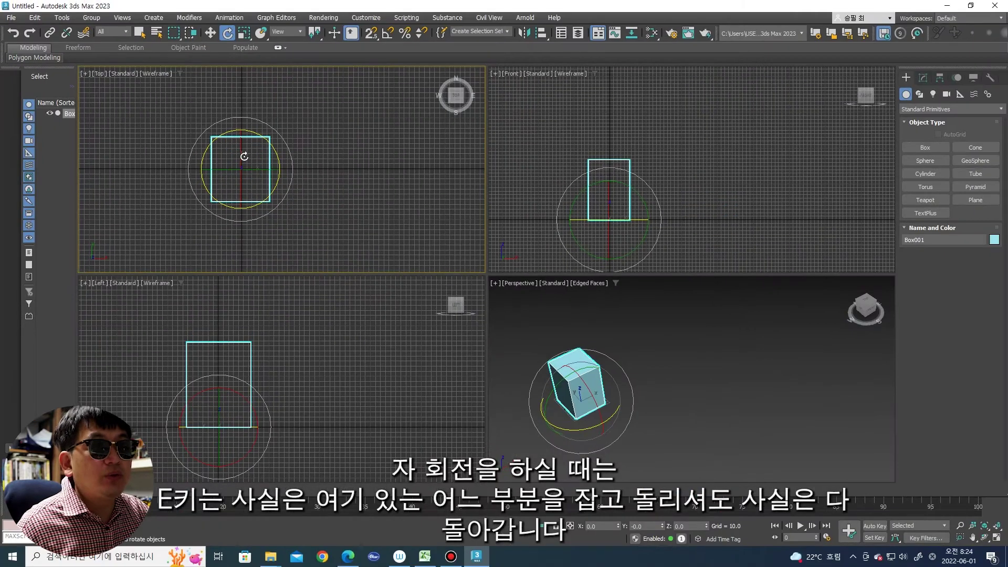
pyautogui.moveTo(244, 158)
pyautogui.mouseDown()
pyautogui.moveTo(244, 184)
pyautogui.moveTo(225, 169)
pyautogui.moveTo(254, 157)
pyautogui.moveTo(232, 170)
pyautogui.moveTo(245, 180)
pyautogui.moveTo(241, 169)
pyautogui.mouseUp()
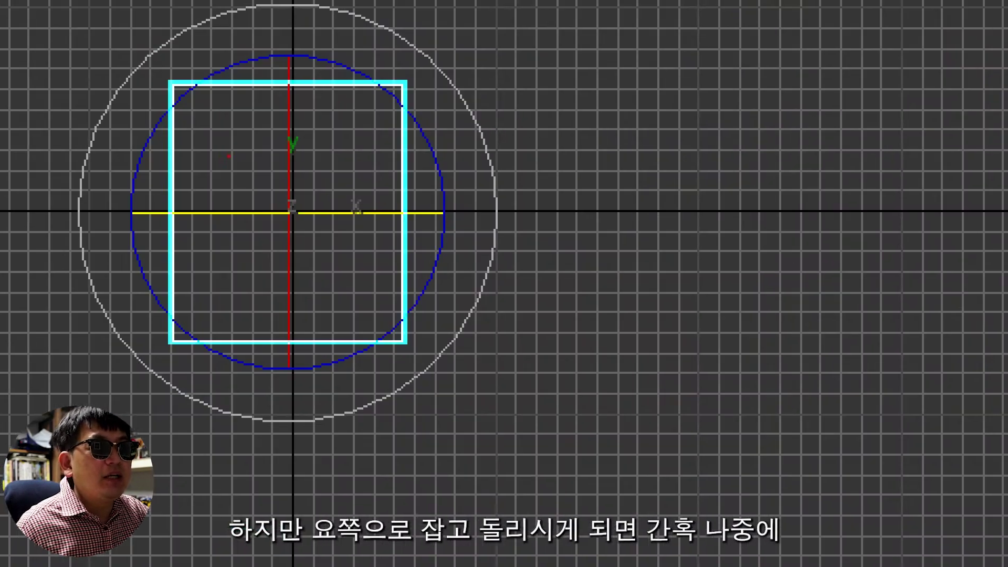
pyautogui.moveTo(310, 219); pyautogui.dragTo(313, 284)
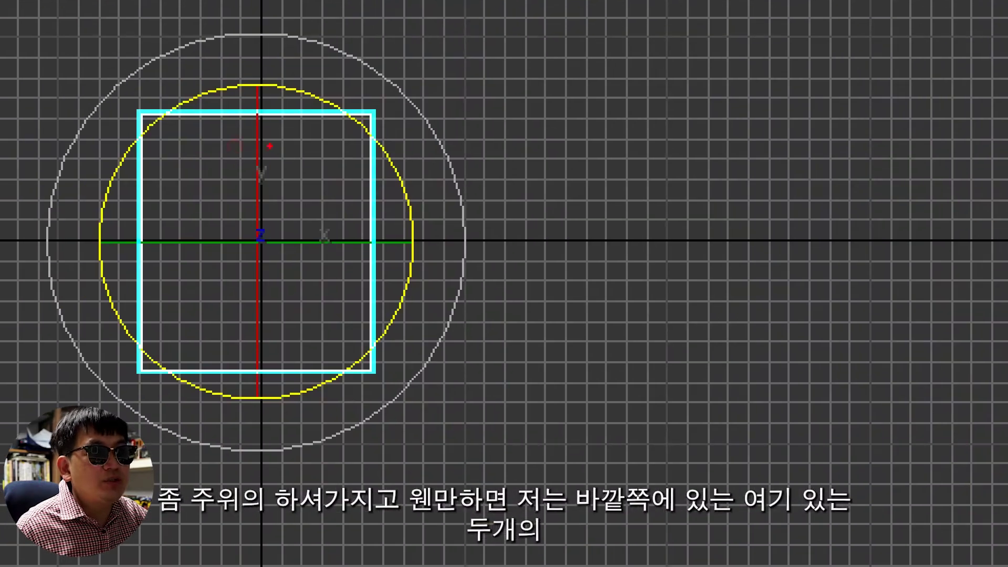
pyautogui.moveTo(405, 176); pyautogui.dragTo(404, 140)
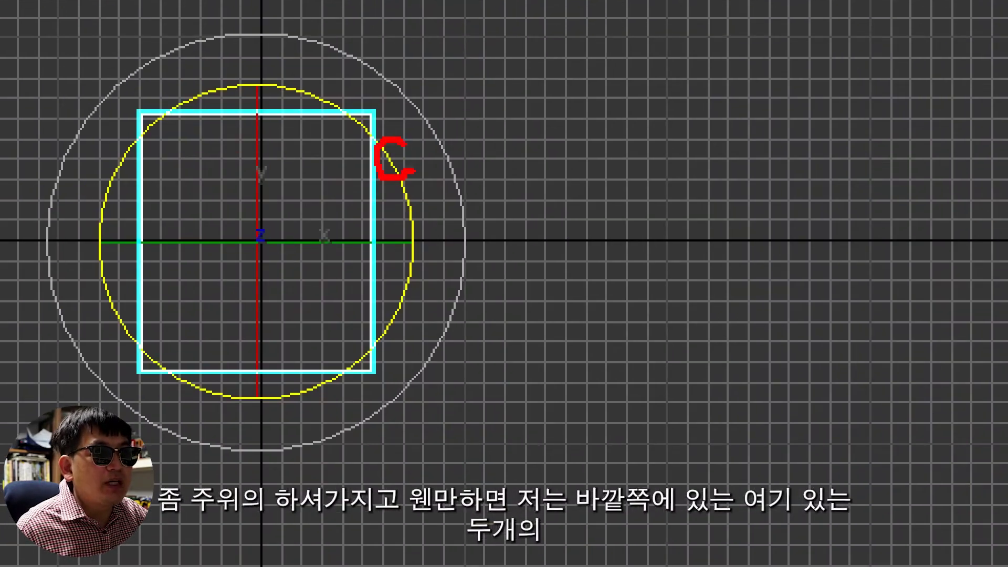
pyautogui.moveTo(465, 178); pyautogui.dragTo(447, 147)
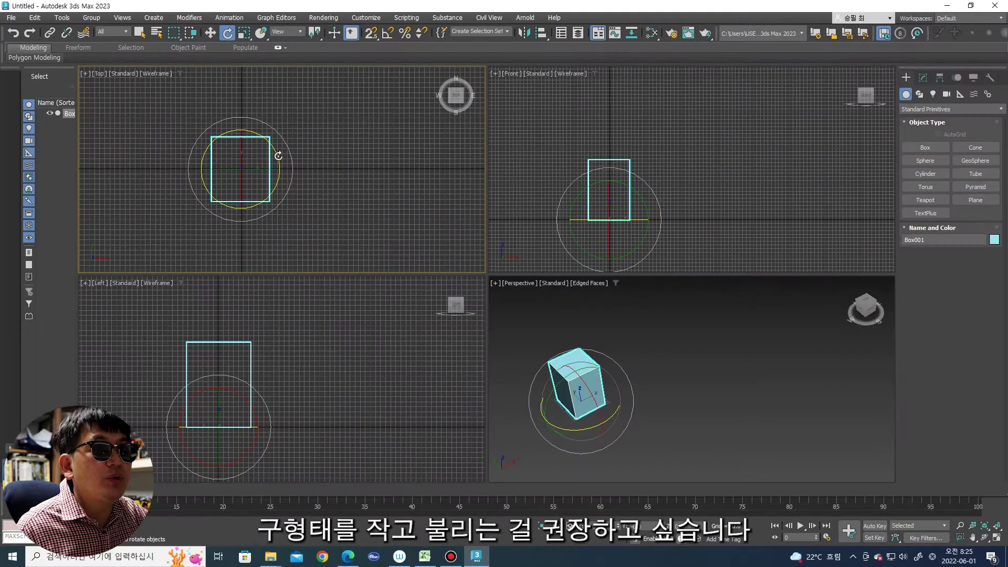
pyautogui.moveTo(278, 156)
pyautogui.mouseDown()
pyautogui.moveTo(279, 136)
pyautogui.moveTo(288, 149)
pyautogui.mouseUp()
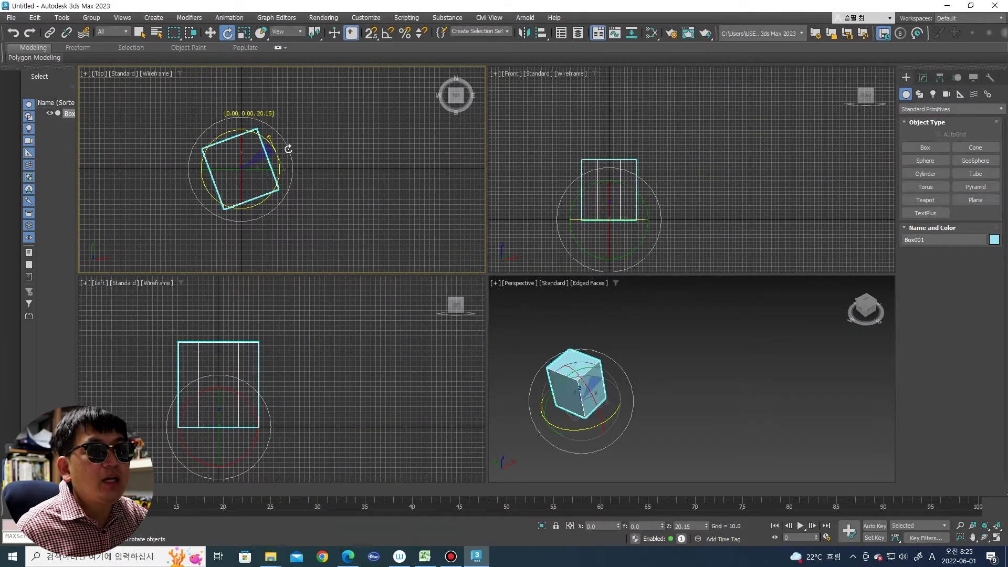
pyautogui.moveTo(288, 149); pyautogui.dragTo(265, 148)
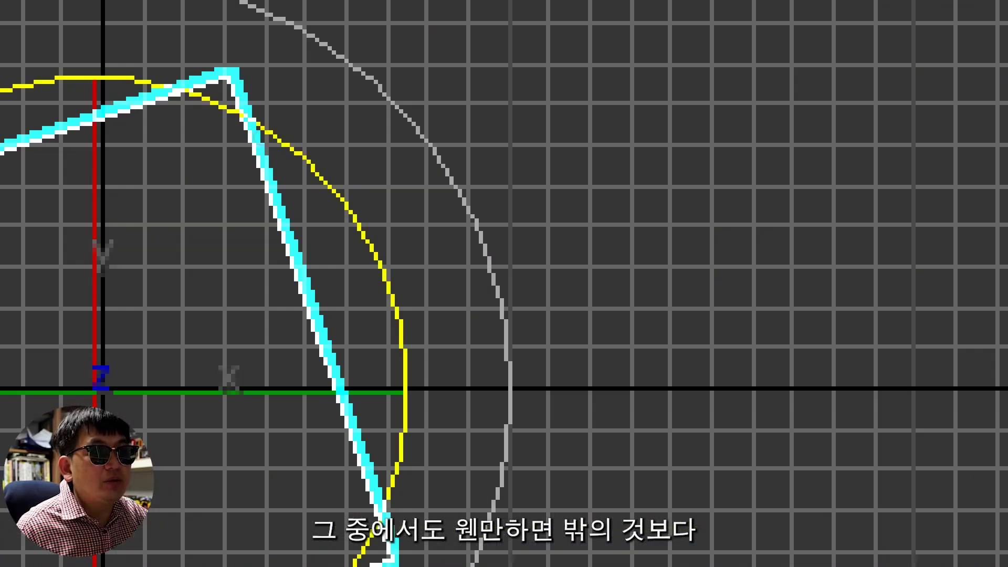
pyautogui.moveTo(583, 105); pyautogui.dragTo(452, 169)
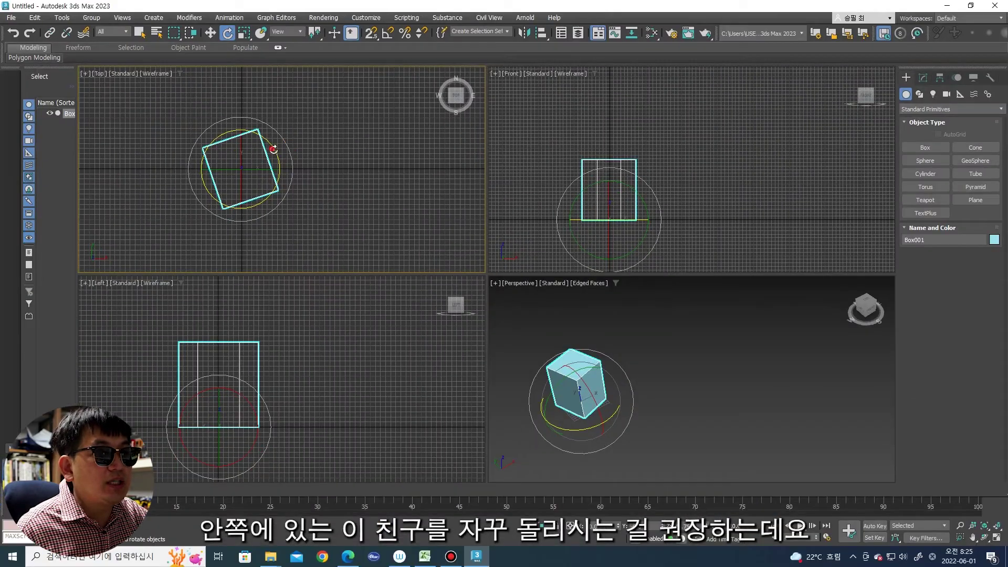
pyautogui.moveTo(275, 151); pyautogui.dragTo(280, 163)
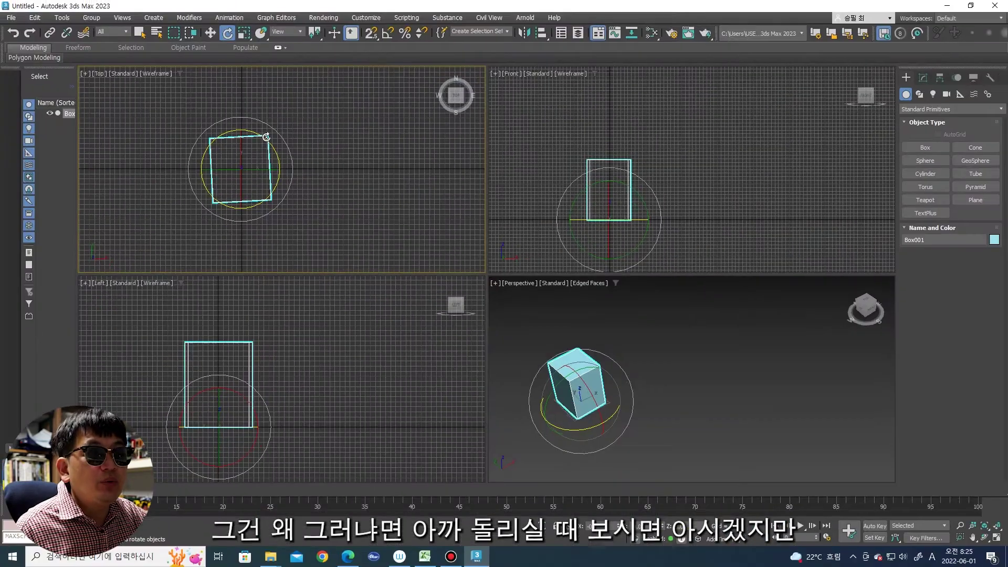
pyautogui.moveTo(266, 137); pyautogui.dragTo(253, 131)
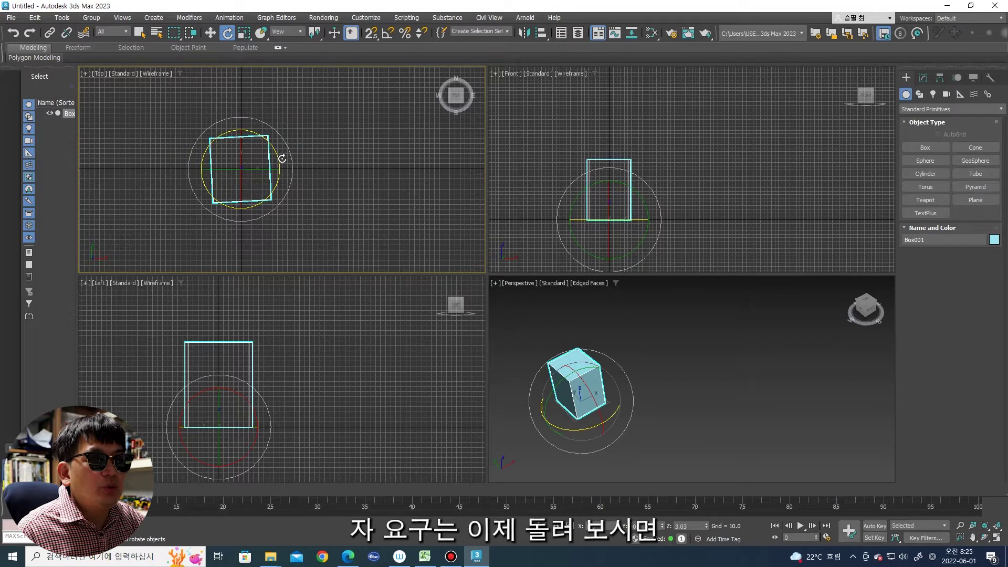
pyautogui.moveTo(272, 145); pyautogui.dragTo(273, 142)
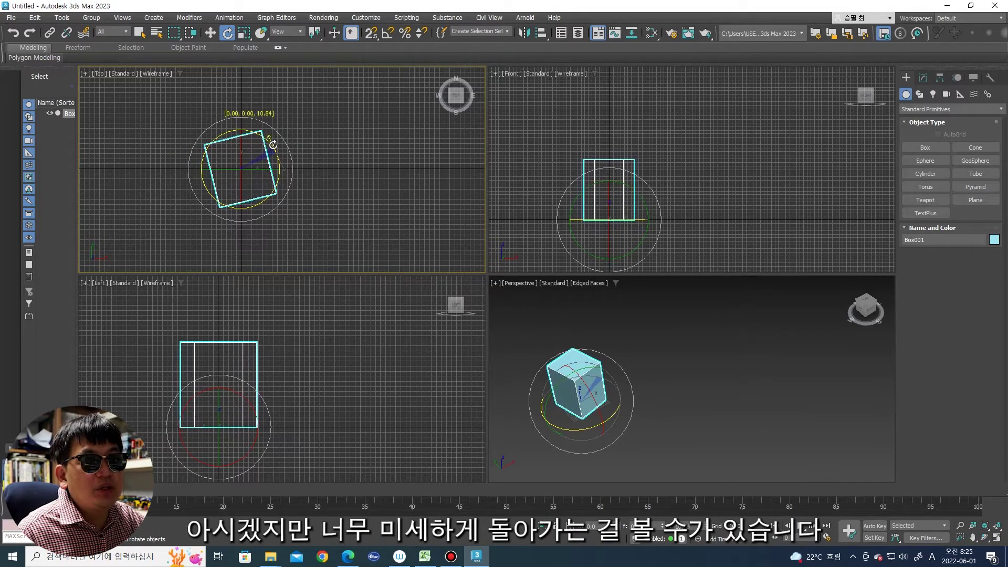
pyautogui.moveTo(273, 143); pyautogui.dragTo(270, 151)
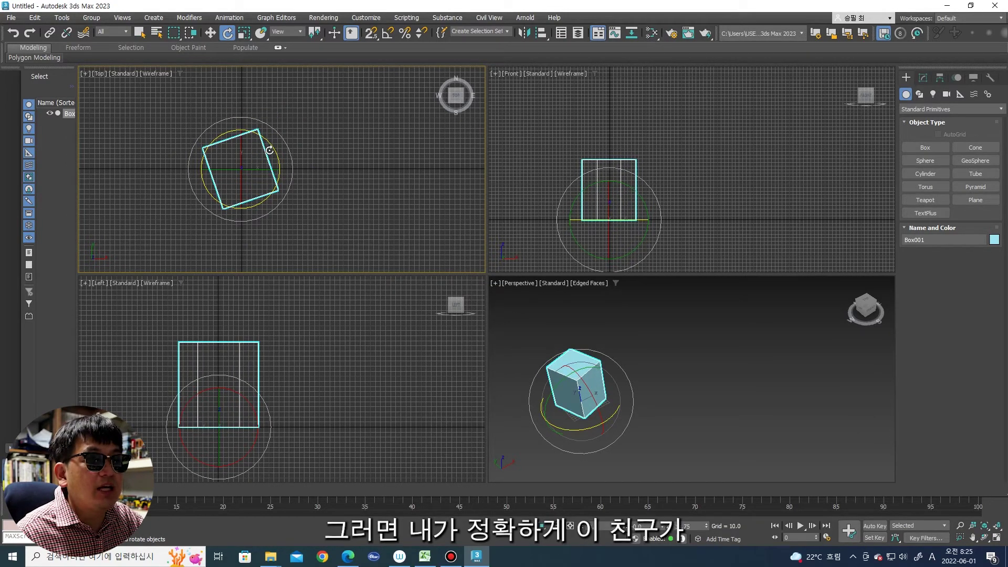
pyautogui.rightClick(269, 161)
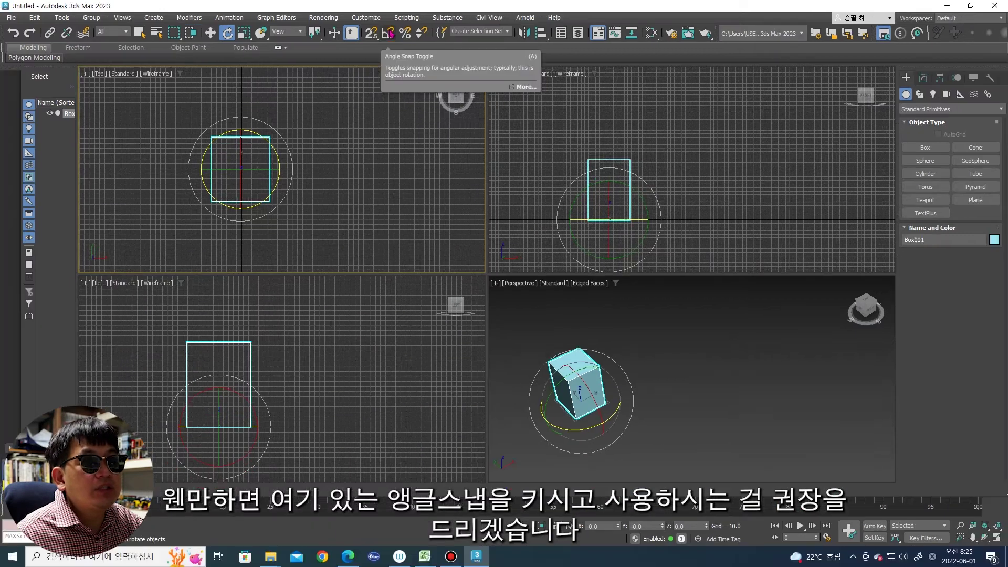
# Step: Enable Angle Snap and rotate the box around its vertical axis in Top view
pyautogui.click(389, 32)
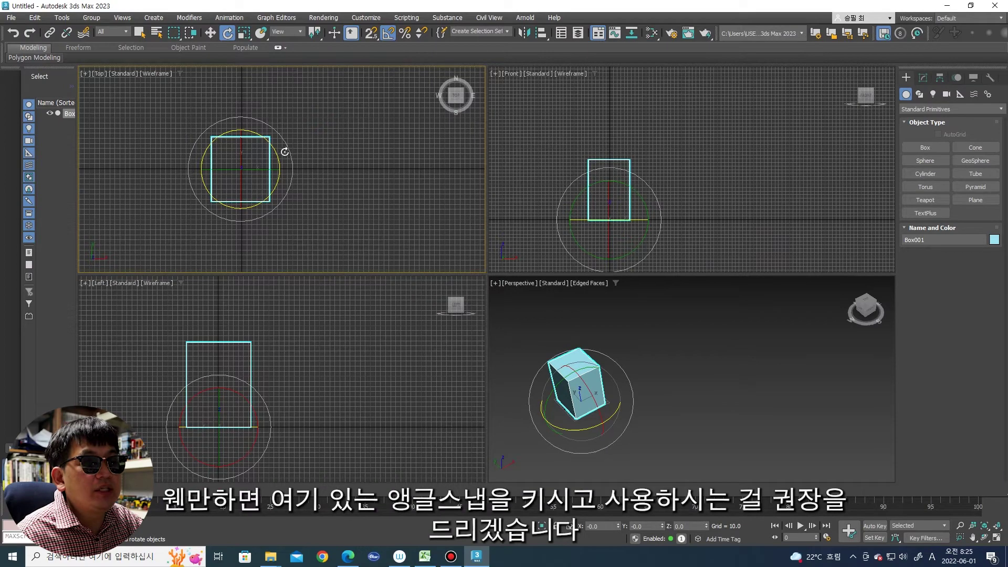
pyautogui.moveTo(271, 140); pyautogui.dragTo(278, 122)
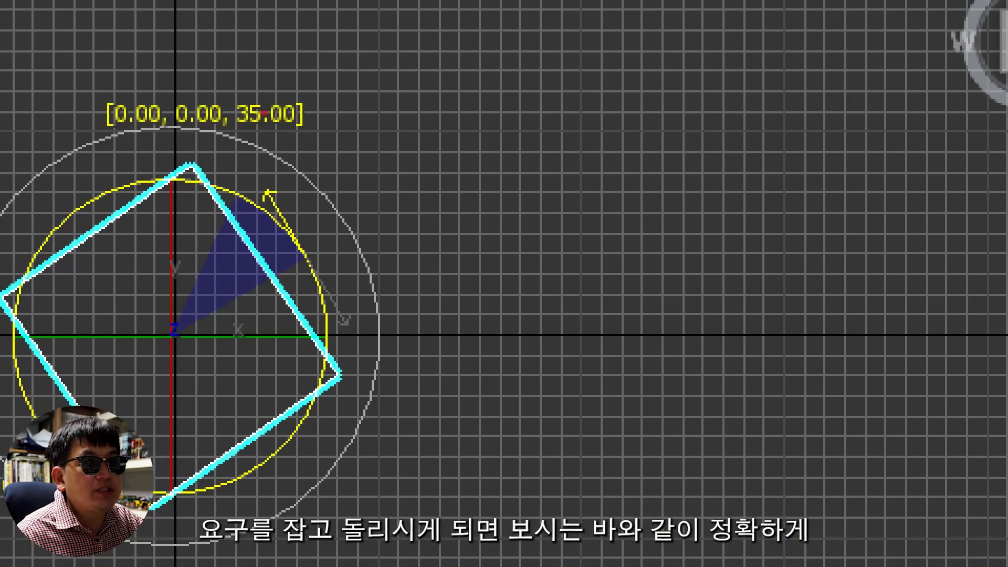
pyautogui.moveTo(233, 127); pyautogui.dragTo(242, 149)
pyautogui.moveTo(465, 140)
pyautogui.mouseDown()
pyautogui.moveTo(530, 123)
pyautogui.moveTo(447, 237)
pyautogui.mouseUp()
pyautogui.moveTo(538, 103); pyautogui.dragTo(564, 125)
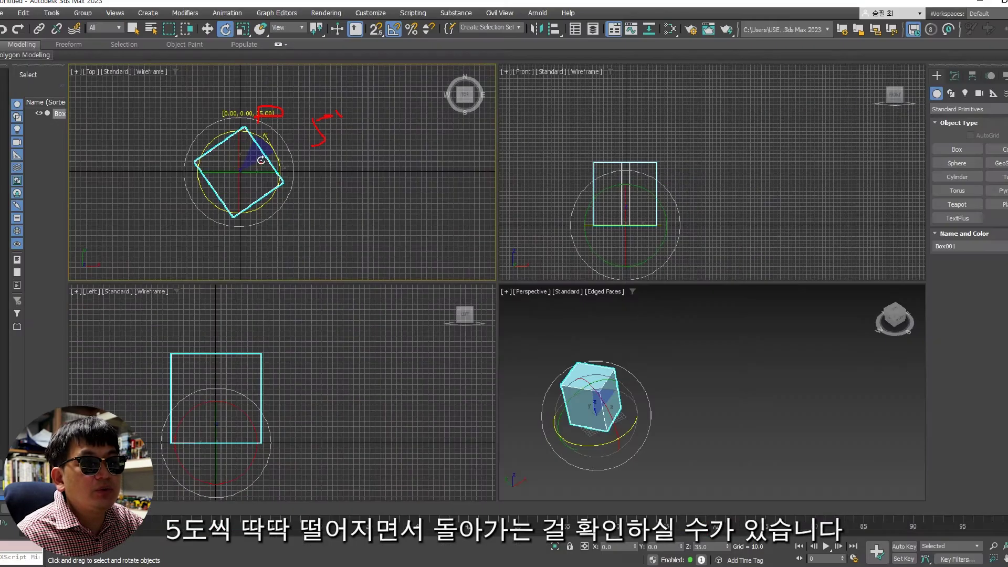
pyautogui.hotkey('ctrl', 'z')
pyautogui.moveTo(274, 152)
pyautogui.mouseDown()
pyautogui.moveTo(286, 133)
pyautogui.moveTo(301, 135)
pyautogui.mouseUp()
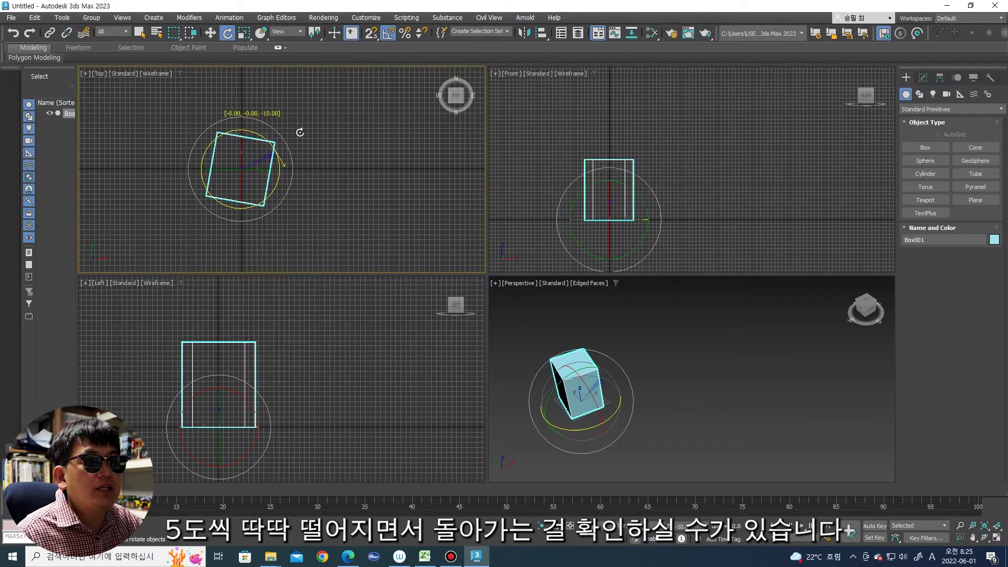
# Step: Tilt the box about 45 degrees in Front view and back, then undo a Left-view rotation
pyautogui.moveTo(628, 152); pyautogui.dragTo(627, 151, button='middle')
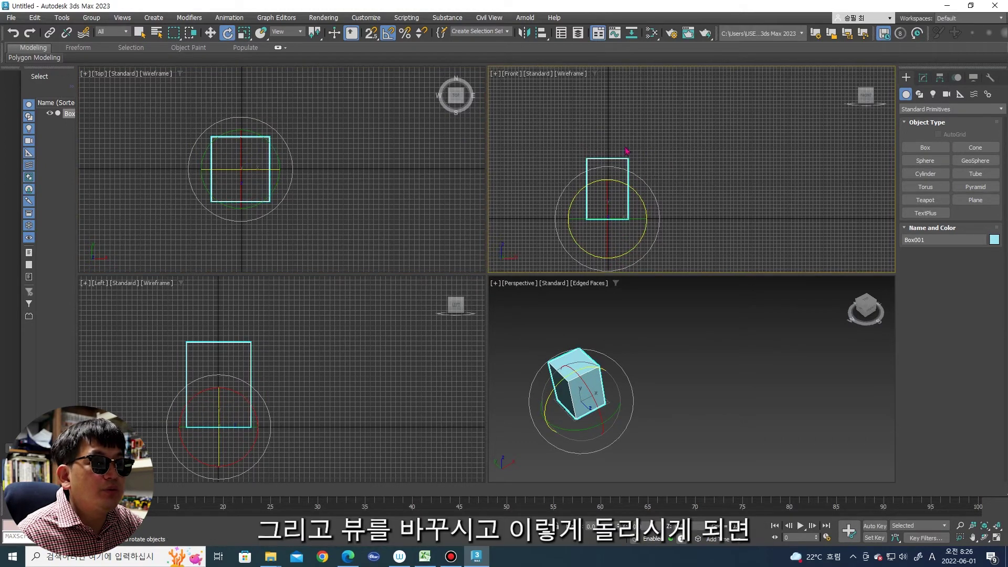
pyautogui.moveTo(636, 192); pyautogui.dragTo(647, 199)
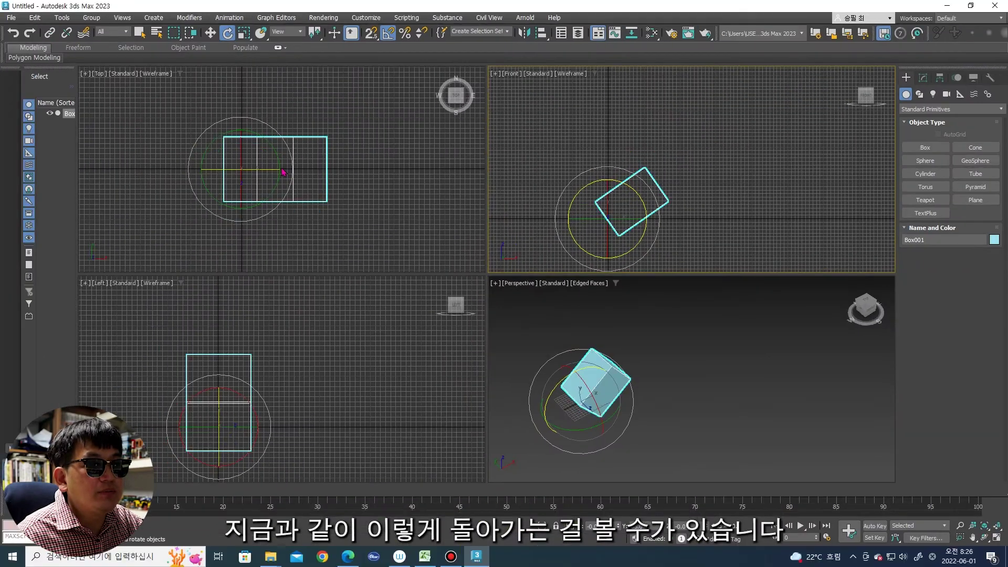
pyautogui.click(277, 161)
pyautogui.moveTo(635, 196); pyautogui.dragTo(612, 162)
pyautogui.click(234, 183)
pyautogui.moveTo(340, 401); pyautogui.dragTo(364, 380, button='middle')
pyautogui.moveTo(268, 377); pyautogui.dragTo(273, 391)
pyautogui.hotkey('ctrl', 'z')
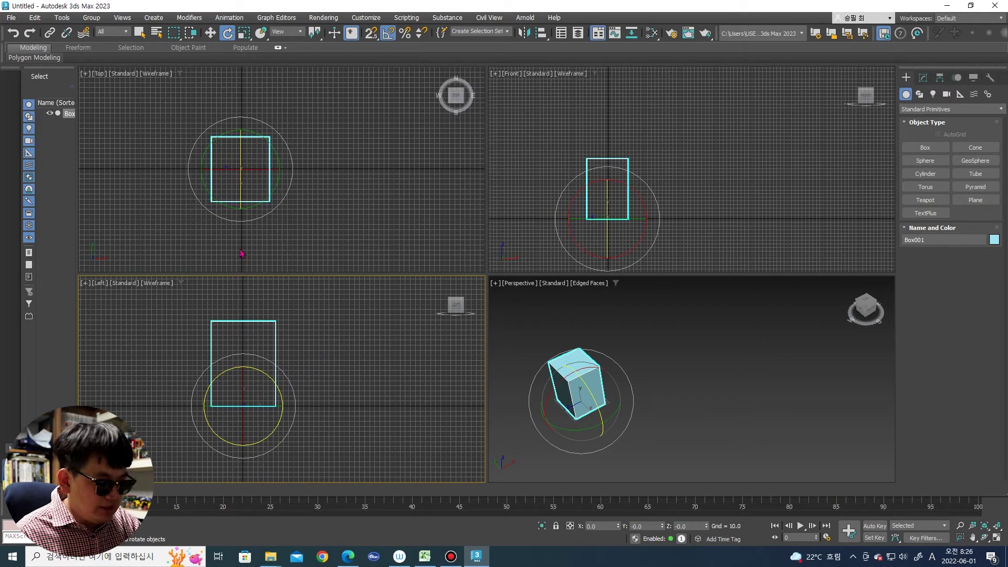
pyautogui.press('r')
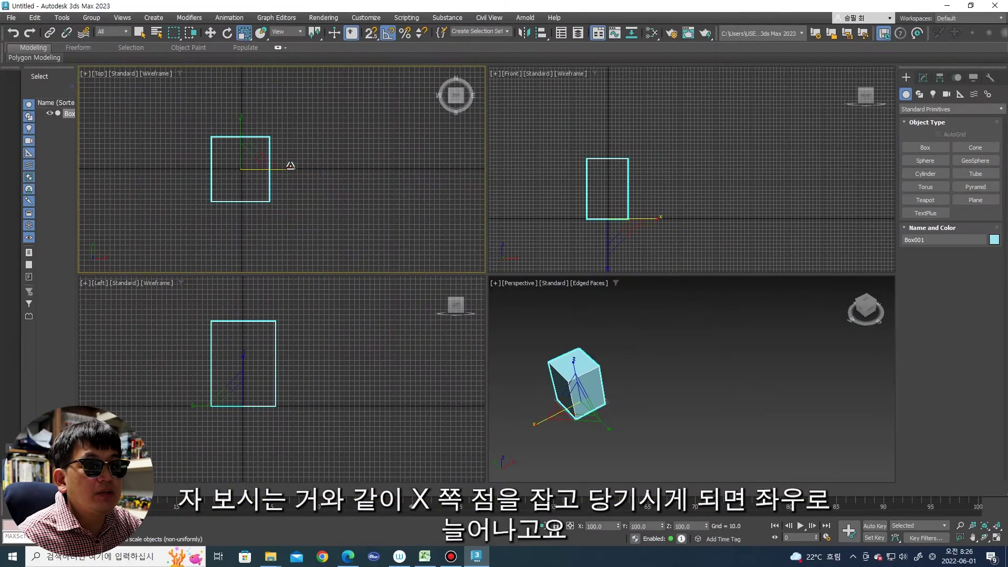
# Step: Stretch the box along X (undone) and Y, then scale it uniformly larger and back down
pyautogui.moveTo(318, 169); pyautogui.dragTo(293, 178)
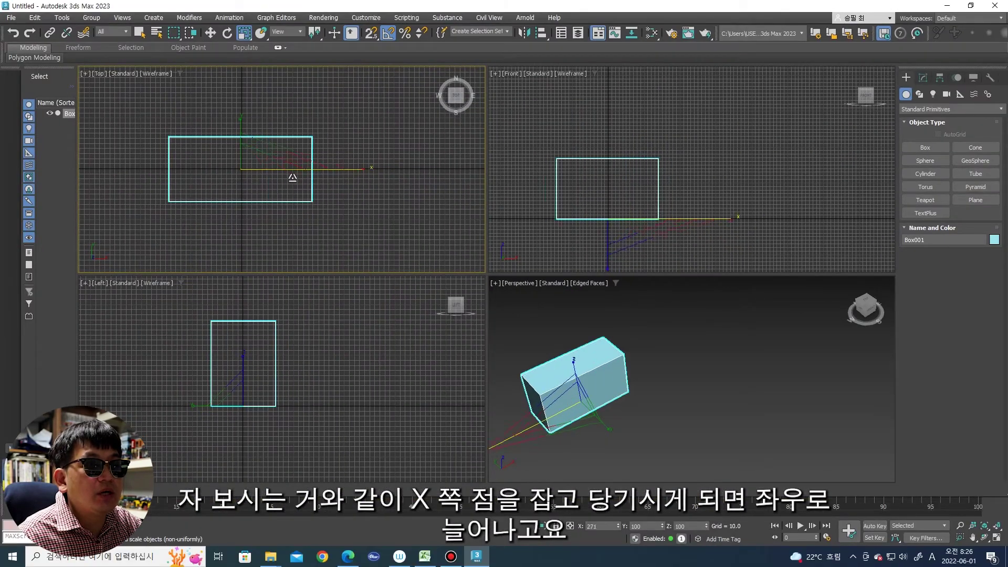
pyautogui.hotkey('ctrl', 'z')
pyautogui.moveTo(241, 119)
pyautogui.mouseDown()
pyautogui.moveTo(238, 168)
pyautogui.moveTo(242, 122)
pyautogui.mouseUp()
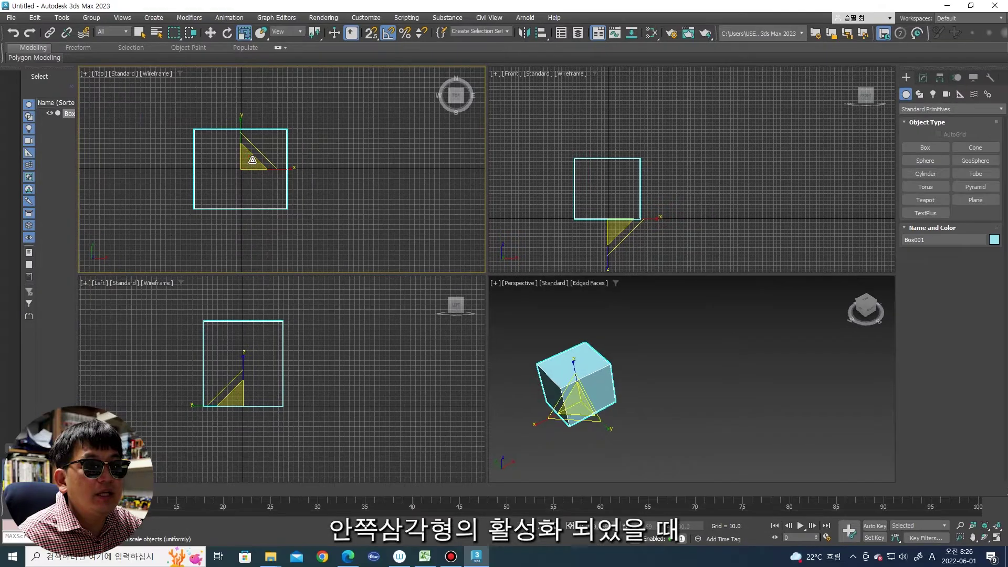
pyautogui.moveTo(243, 160)
pyautogui.mouseDown()
pyautogui.moveTo(215, 235)
pyautogui.moveTo(241, 159)
pyautogui.mouseUp()
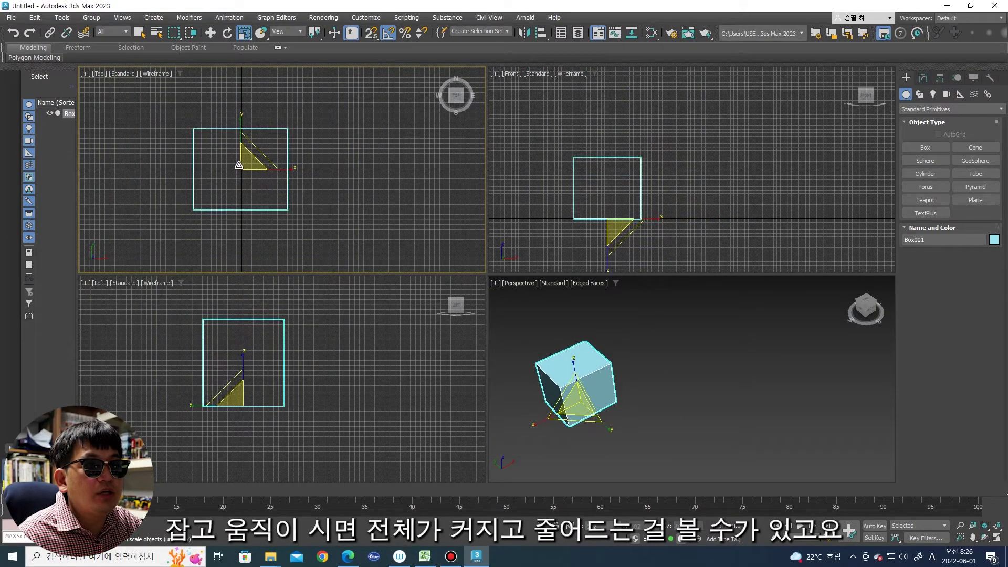
pyautogui.moveTo(241, 159); pyautogui.dragTo(251, 149)
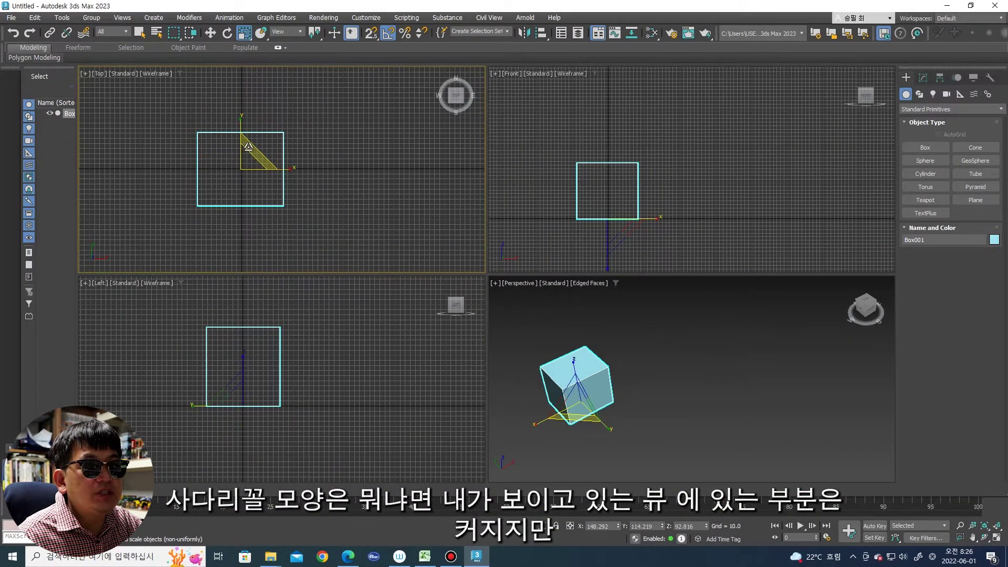
pyautogui.moveTo(247, 147)
pyautogui.mouseDown()
pyautogui.moveTo(305, 116)
pyautogui.moveTo(283, 136)
pyautogui.mouseUp()
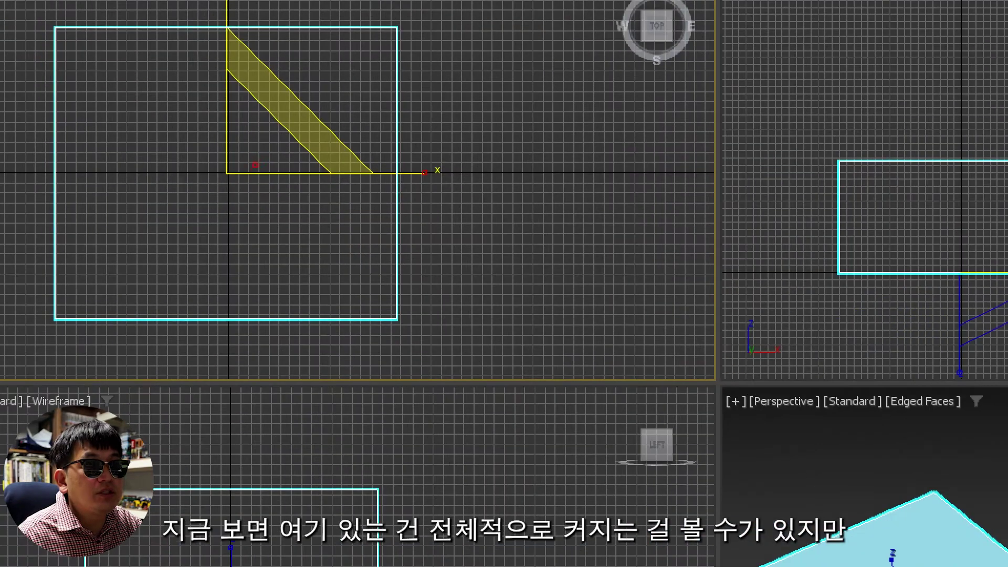
pyautogui.moveTo(259, 179); pyautogui.dragTo(358, 55)
# Step: Drag across the viewports, press Escape, then scale the box to its final larger size
pyautogui.moveTo(213, 181); pyautogui.dragTo(114, 126)
pyautogui.moveTo(118, 71); pyautogui.dragTo(173, 90)
pyautogui.moveTo(181, 173); pyautogui.dragTo(105, 271)
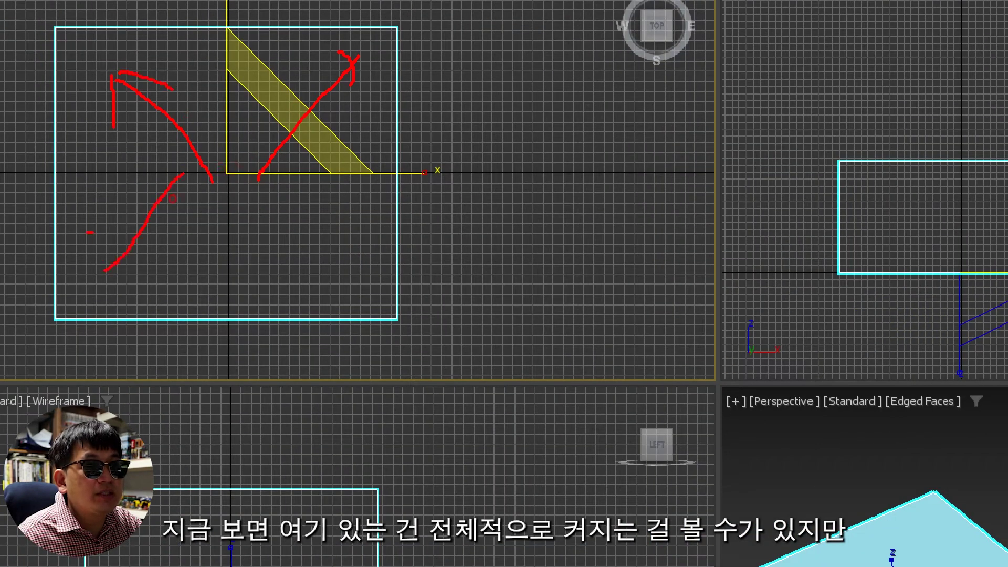
pyautogui.moveTo(87, 231); pyautogui.dragTo(150, 251)
pyautogui.moveTo(300, 173); pyautogui.dragTo(363, 249)
pyautogui.moveTo(391, 203)
pyautogui.mouseDown()
pyautogui.moveTo(326, 265)
pyautogui.moveTo(256, 197)
pyautogui.mouseUp()
pyautogui.moveTo(201, 181); pyautogui.dragTo(152, 243)
pyautogui.moveTo(173, 150); pyautogui.dragTo(140, 117)
pyautogui.moveTo(318, 149); pyautogui.dragTo(395, 85)
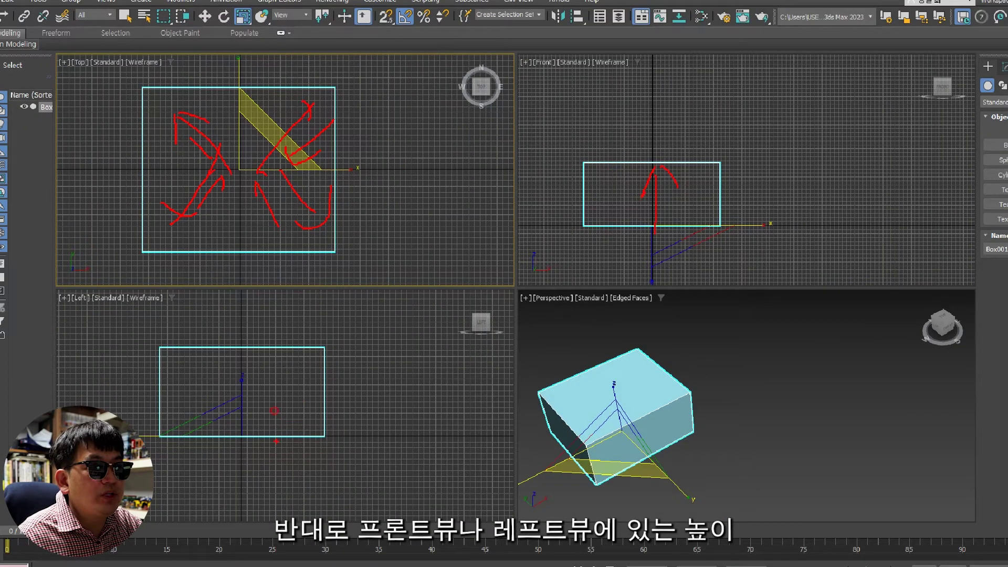
pyautogui.moveTo(274, 345); pyautogui.dragTo(292, 361)
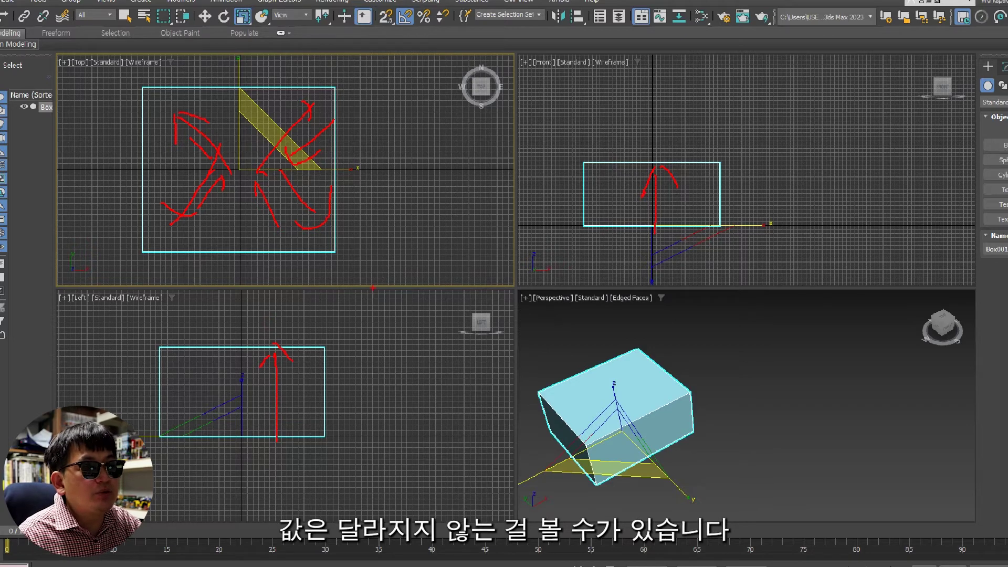
pyautogui.press('Escape')
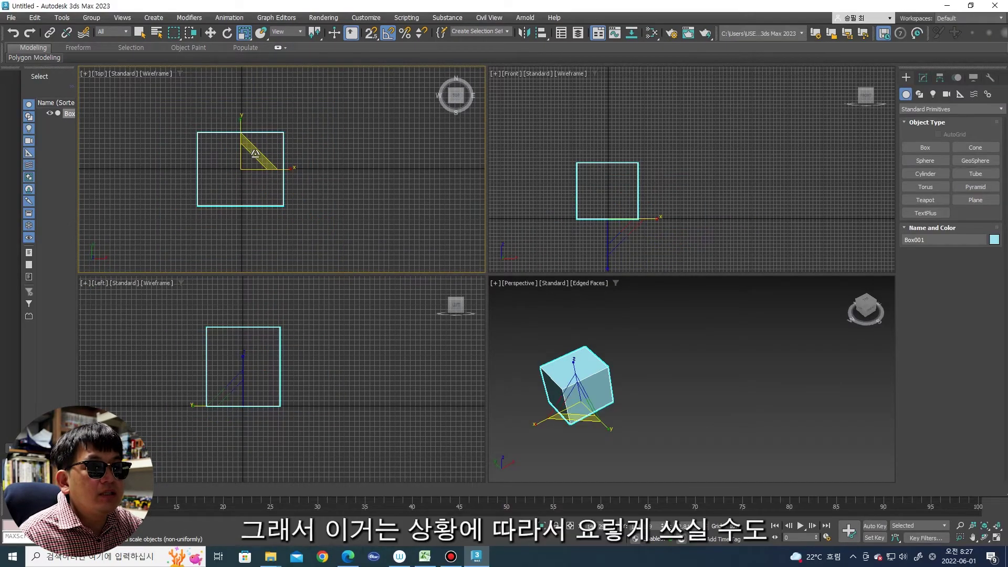
pyautogui.moveTo(270, 115); pyautogui.dragTo(248, 152)
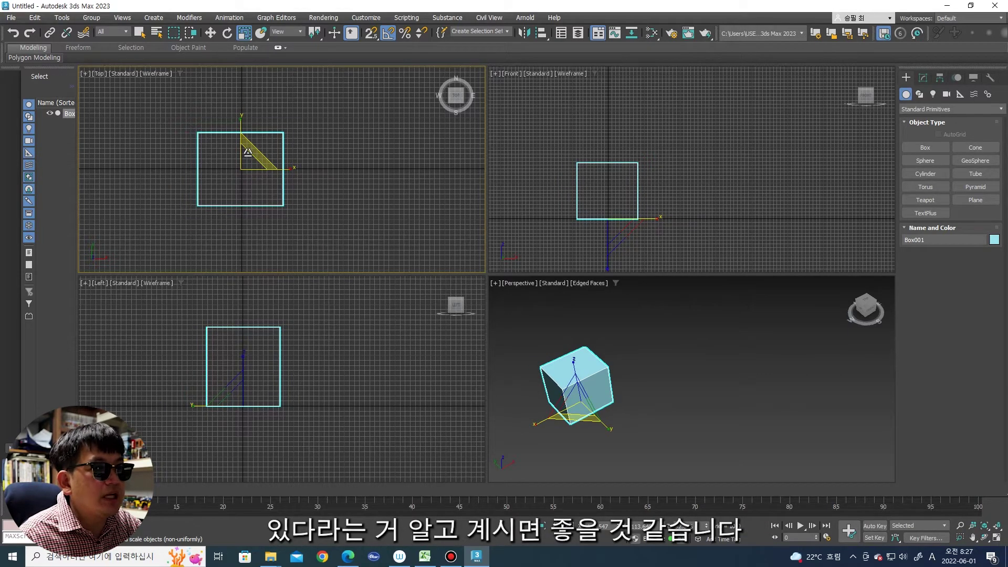
# Step: Switch to Move and pan the Top view to reposition the box
pyautogui.press('w')
pyautogui.scroll(-2, 305, 173)
pyautogui.scroll(2, 278, 189)
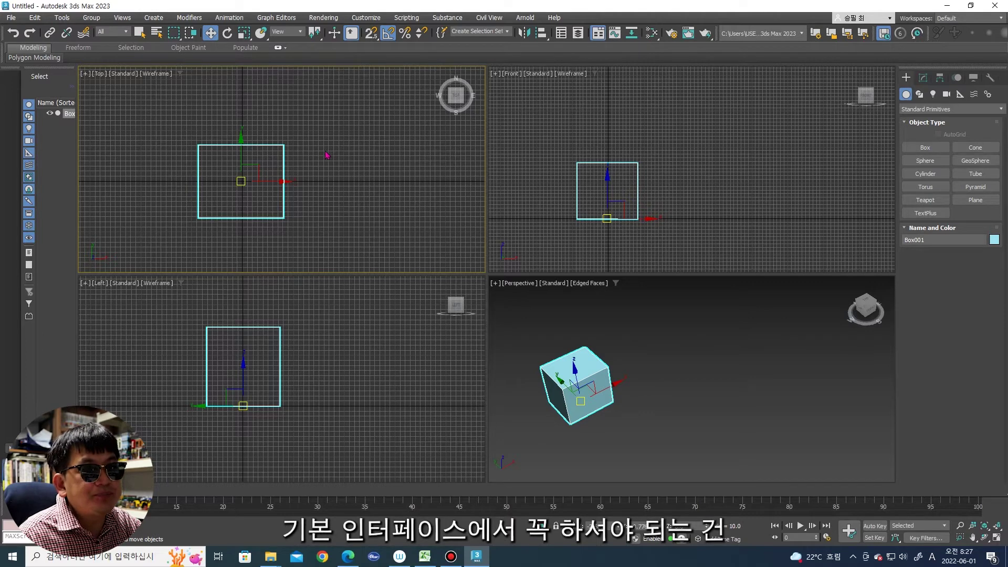
pyautogui.scroll(-3, 315, 168)
pyautogui.scroll(1, 289, 194)
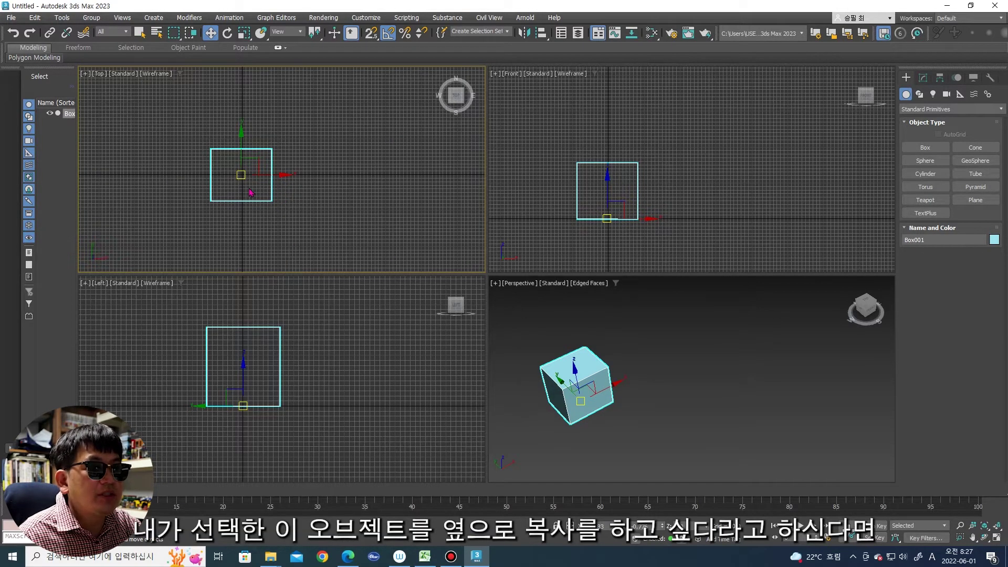
pyautogui.moveTo(244, 184); pyautogui.dragTo(212, 182, button='middle')
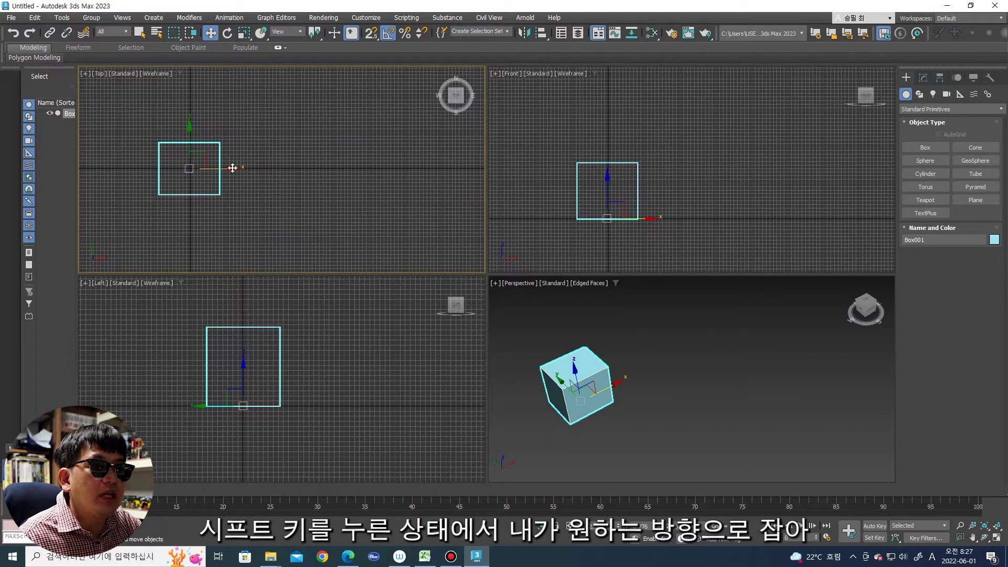
# Step: Shift-drag the box to the right and request 3 independent Copy clones
pyautogui.keyDown('shift'); pyautogui.moveTo(223, 167); pyautogui.dragTo(305, 179); pyautogui.keyUp('shift')
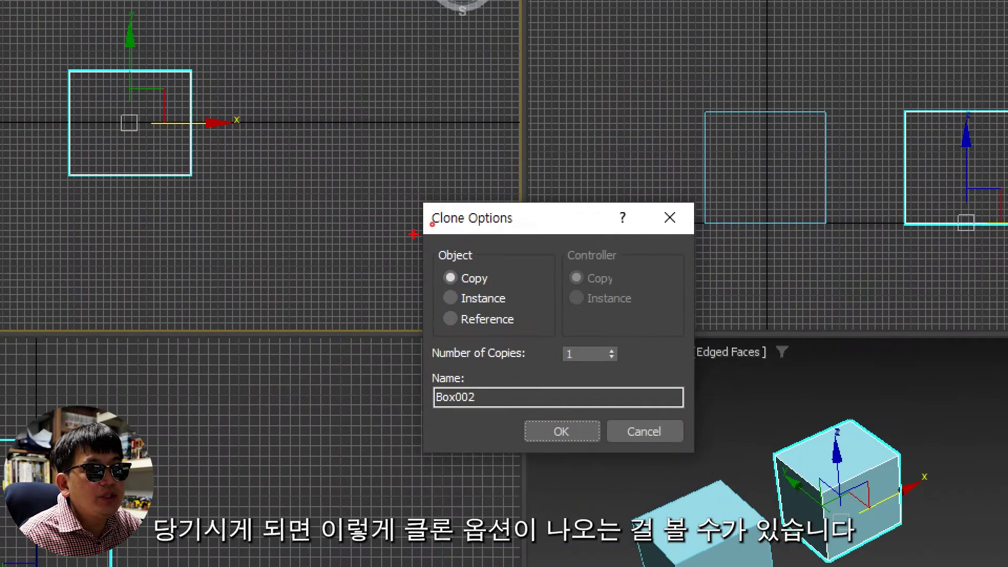
pyautogui.moveTo(439, 216); pyautogui.dragTo(441, 229)
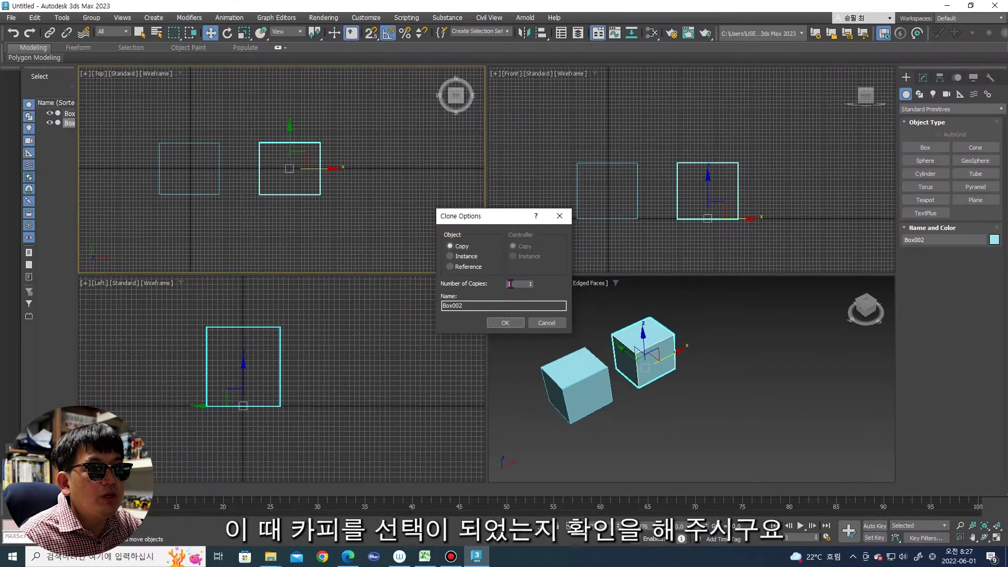
pyautogui.doubleClick(583, 354)
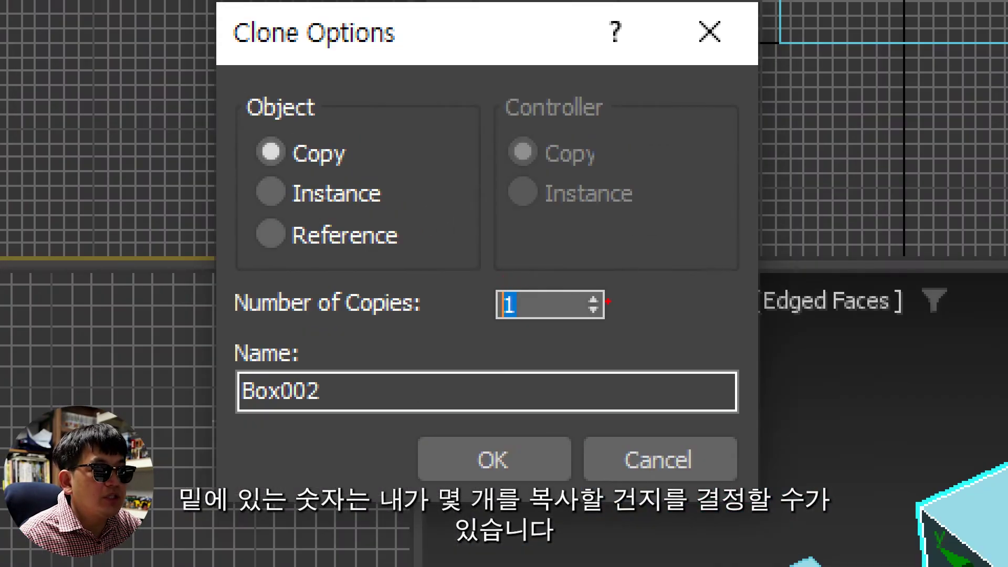
pyautogui.moveTo(608, 301); pyautogui.dragTo(617, 365)
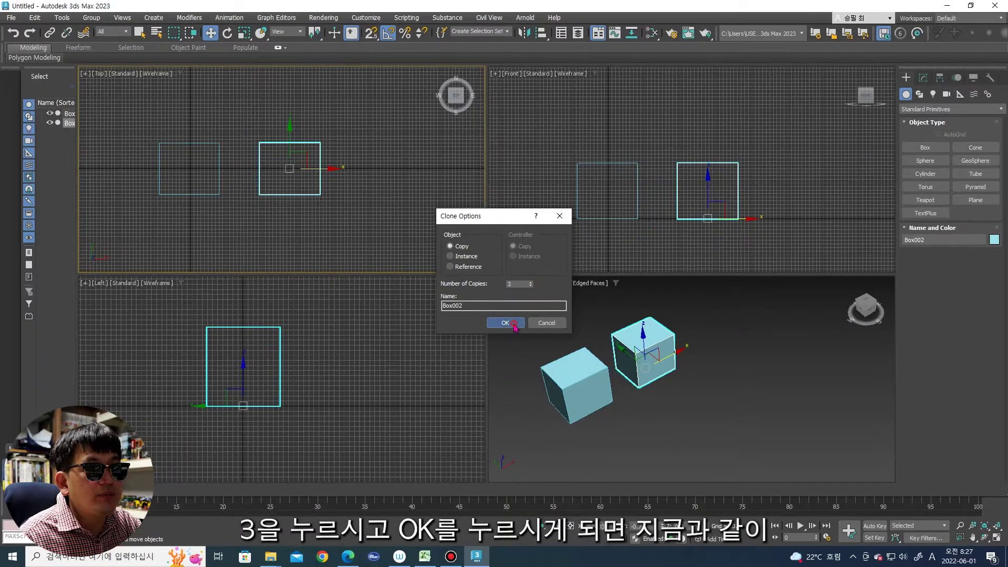
pyautogui.click(505, 322)
pyautogui.scroll(-3, 294, 208)
# Step: Frame all four boxes in the viewports, briefly selecting and deselecting Box002
pyautogui.moveTo(294, 208); pyautogui.dragTo(226, 178, button='middle')
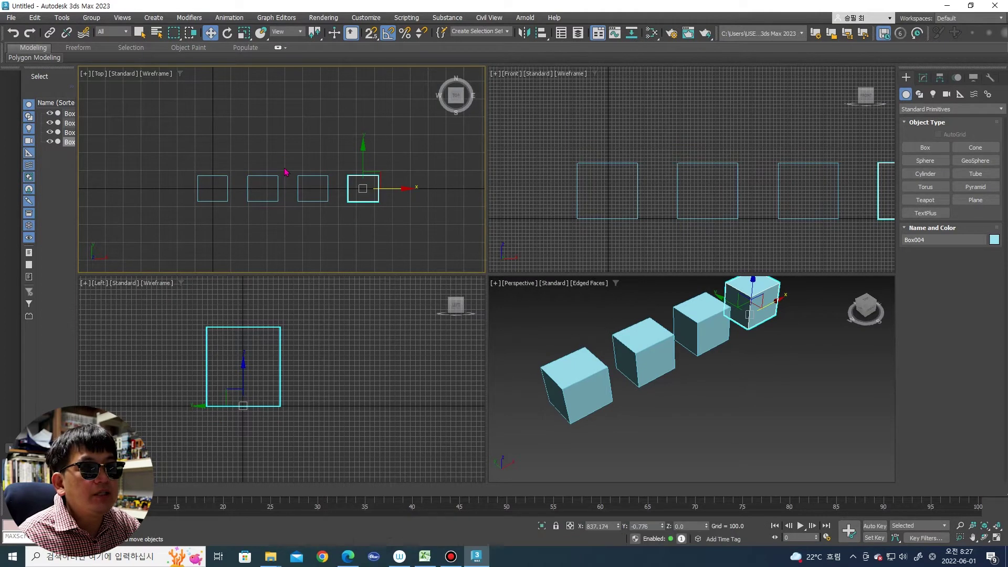
pyautogui.click(424, 162)
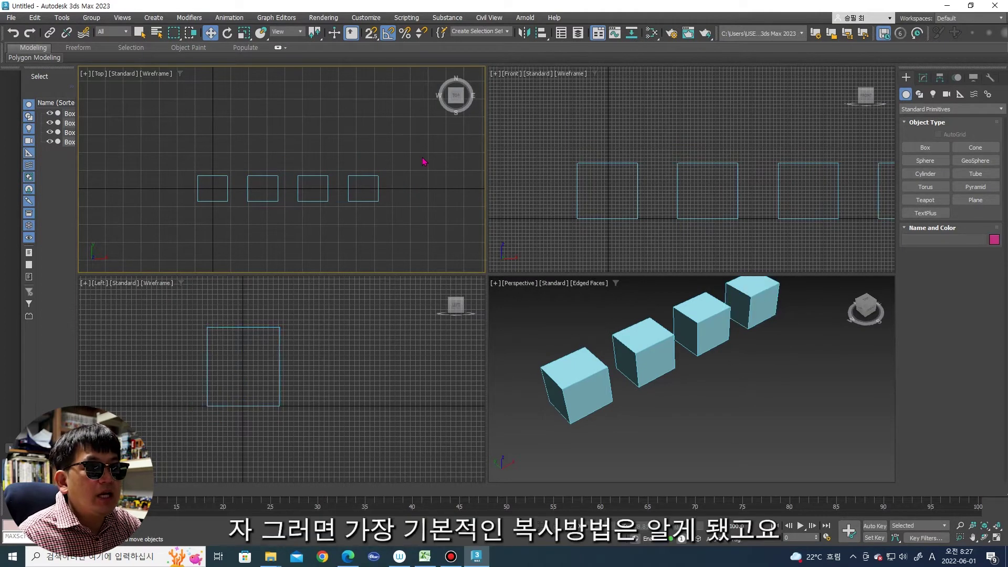
pyautogui.scroll(-3, 643, 415)
pyautogui.click(639, 413)
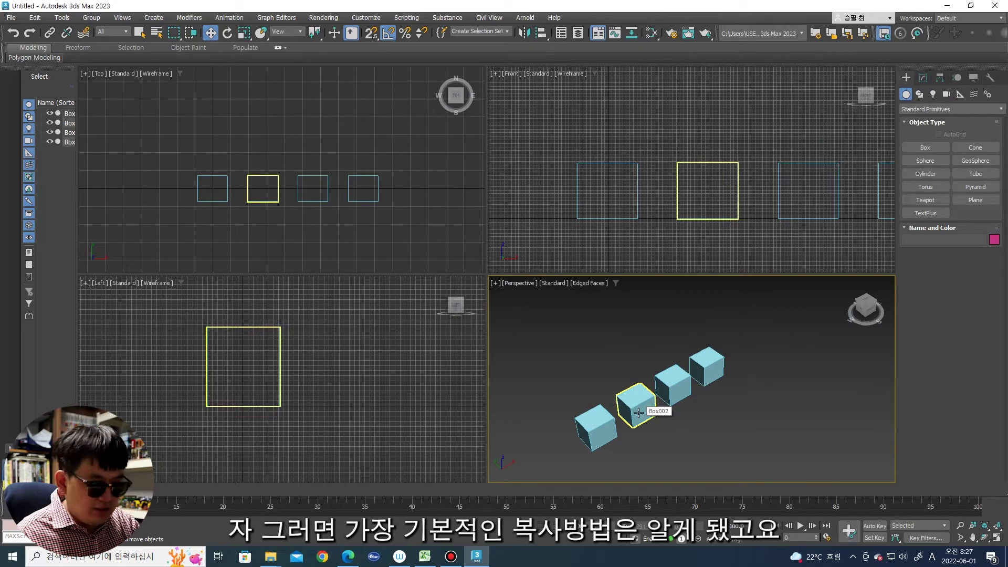
pyautogui.click(557, 337)
pyautogui.moveTo(410, 200); pyautogui.dragTo(391, 164, button='middle')
pyautogui.moveTo(631, 140); pyautogui.dragTo(631, 149, button='middle')
pyautogui.scroll(-2, 225, 418)
pyautogui.scroll(-2, 558, 387)
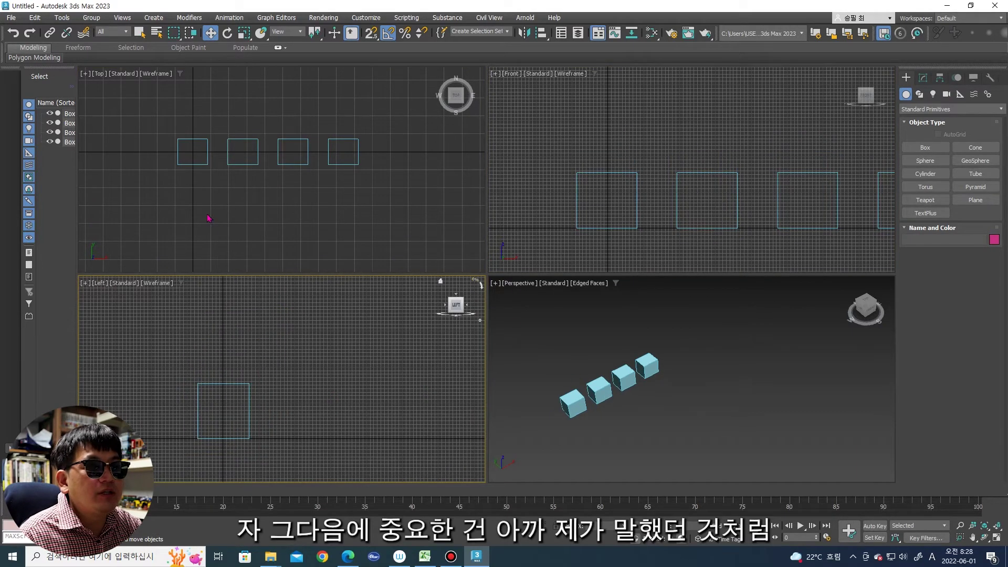
pyautogui.moveTo(227, 198); pyautogui.dragTo(235, 222, button='middle')
# Step: Sketch red X, Y and Z axes over the viewports, then select the third box
pyautogui.moveTo(419, 120); pyautogui.dragTo(381, 176)
pyautogui.moveTo(451, 209)
pyautogui.mouseDown()
pyautogui.moveTo(404, 371)
pyautogui.moveTo(400, 436)
pyautogui.mouseUp()
pyautogui.moveTo(374, 403); pyautogui.dragTo(639, 408)
pyautogui.moveTo(612, 375); pyautogui.dragTo(625, 431)
pyautogui.moveTo(655, 334); pyautogui.dragTo(692, 383)
pyautogui.moveTo(706, 331); pyautogui.dragTo(658, 391)
pyautogui.moveTo(425, 125); pyautogui.dragTo(467, 155)
pyautogui.moveTo(498, 107); pyautogui.dragTo(488, 183)
pyautogui.moveTo(400, 407); pyautogui.dragTo(509, 299)
pyautogui.moveTo(508, 287)
pyautogui.mouseDown()
pyautogui.moveTo(558, 278)
pyautogui.moveTo(581, 300)
pyautogui.mouseUp()
pyautogui.moveTo(475, 313); pyautogui.dragTo(502, 322)
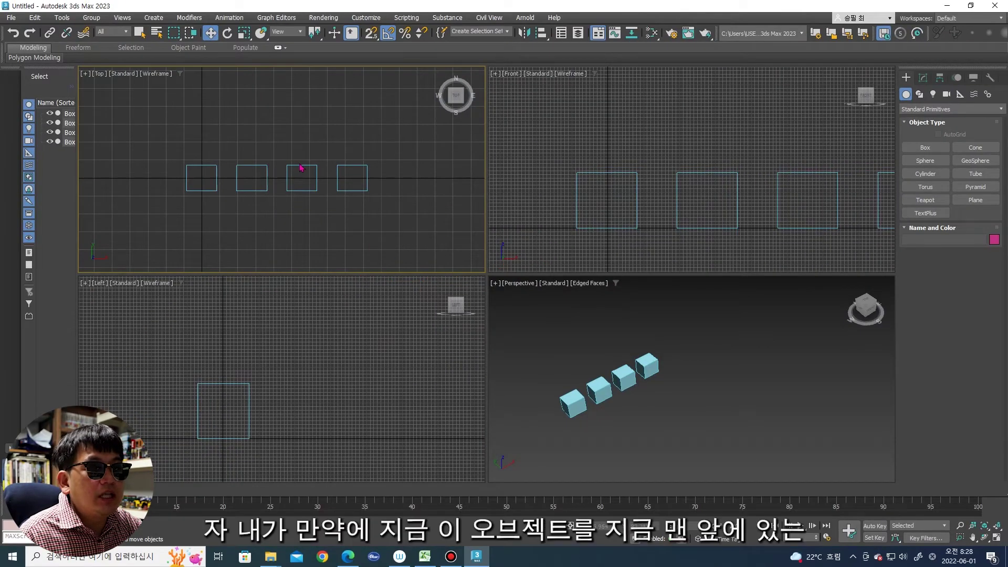
pyautogui.click(304, 172)
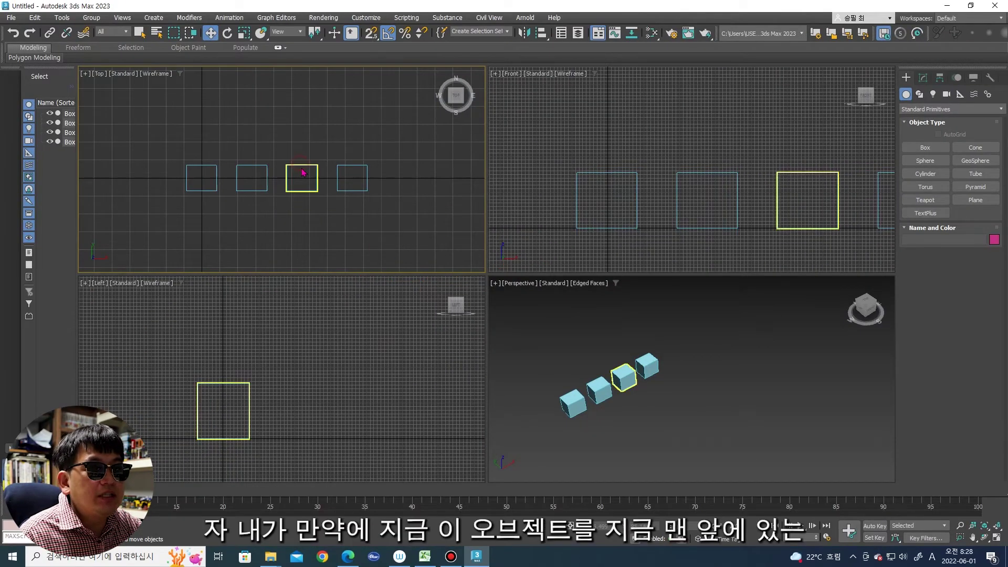
# Step: Line up the third box with the first box along X in the Top viewport
pyautogui.hotkey('ctrl', '1')
pyautogui.moveTo(377, 211)
pyautogui.mouseDown()
pyautogui.moveTo(360, 204)
pyautogui.moveTo(342, 218)
pyautogui.moveTo(237, 137)
pyautogui.moveTo(140, 169)
pyautogui.moveTo(158, 185)
pyautogui.mouseUp()
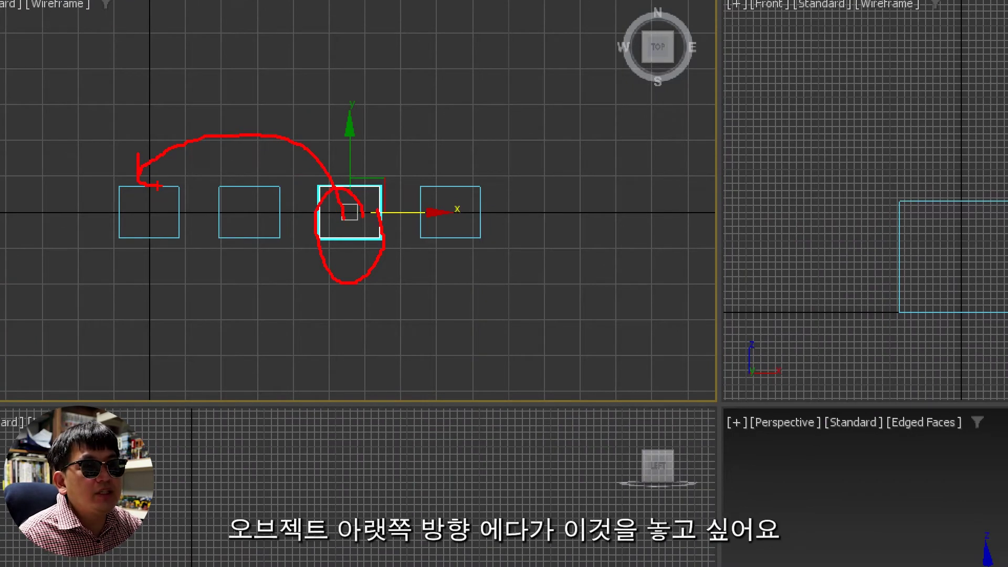
pyautogui.moveTo(350, 217)
pyautogui.mouseDown()
pyautogui.moveTo(352, 257)
pyautogui.moveTo(175, 271)
pyautogui.mouseUp()
pyautogui.moveTo(149, 224); pyautogui.dragTo(141, 255)
pyautogui.press('Escape')
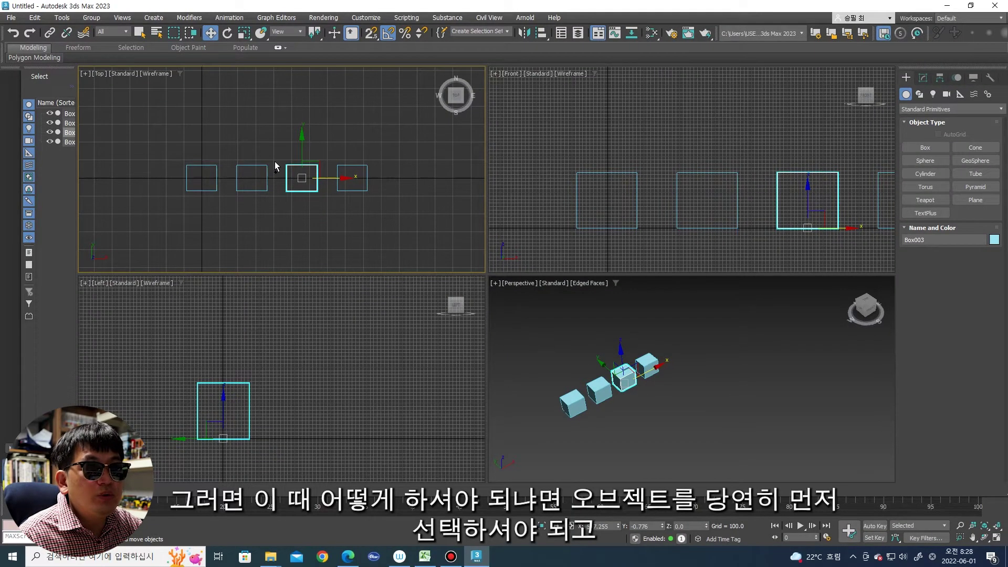
pyautogui.hotkey('ctrl', '1')
pyautogui.moveTo(435, 161)
pyautogui.mouseDown()
pyautogui.moveTo(375, 122)
pyautogui.moveTo(412, 210)
pyautogui.mouseUp()
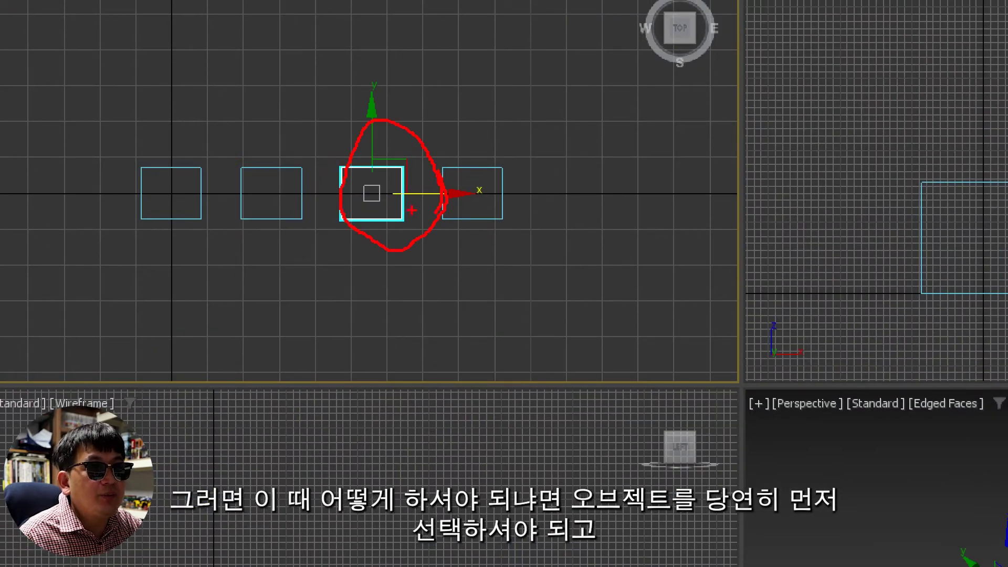
pyautogui.press('Escape')
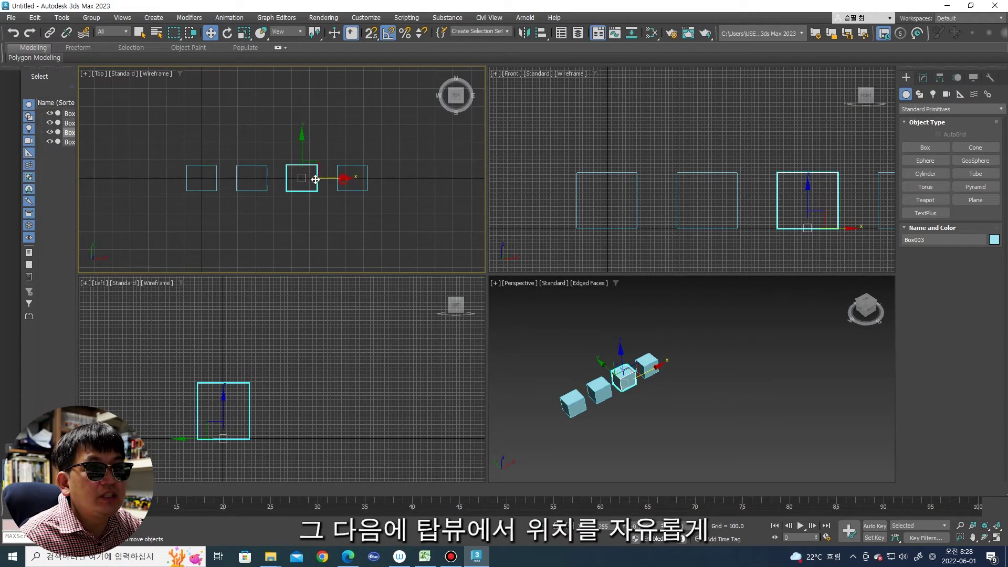
pyautogui.moveTo(327, 180); pyautogui.dragTo(243, 187)
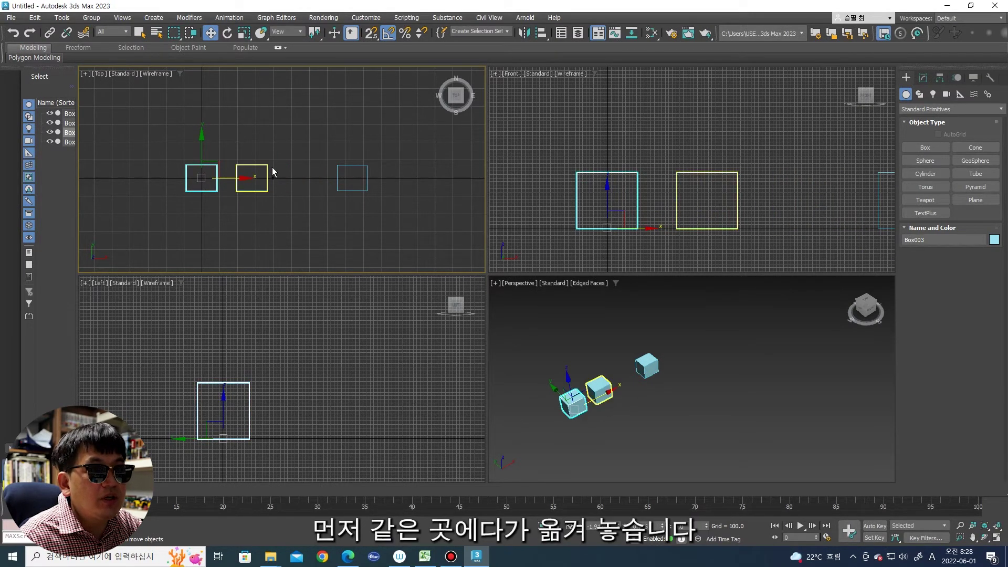
pyautogui.hotkey('ctrl', '1')
pyautogui.moveTo(333, 193); pyautogui.dragTo(145, 158)
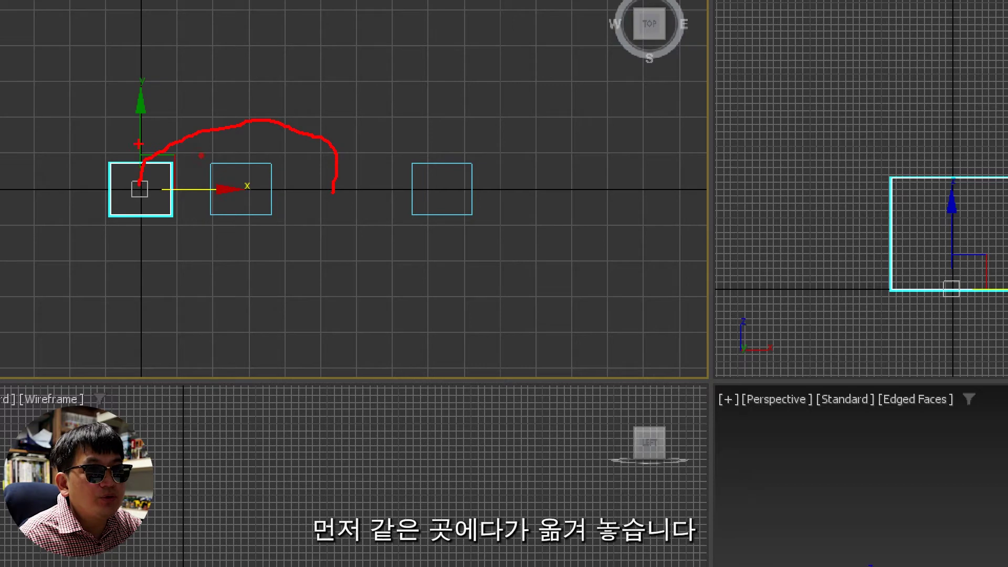
pyautogui.press('Escape')
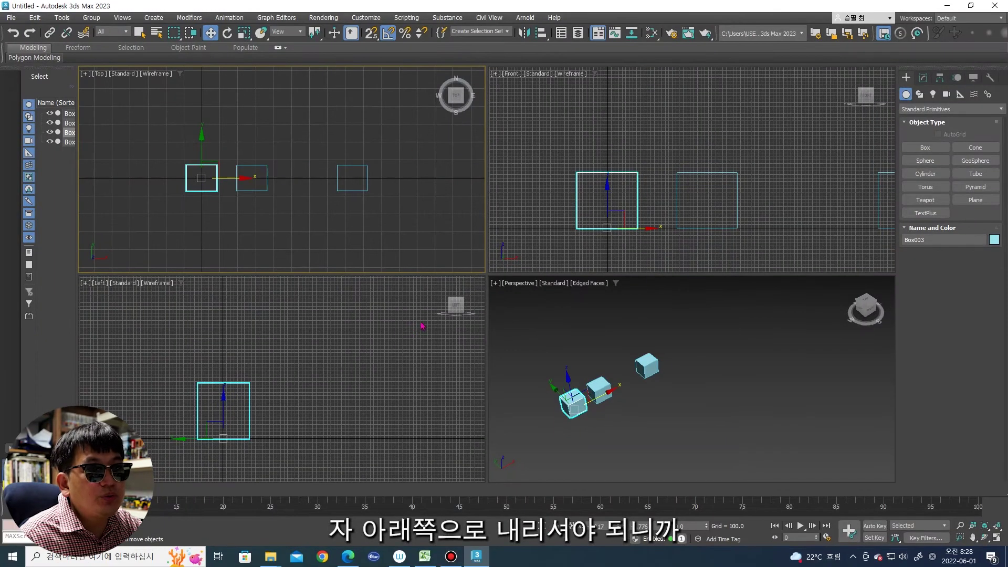
# Step: Lower the third box directly beneath the first box in the Front viewport
pyautogui.moveTo(329, 374); pyautogui.dragTo(330, 344, button='middle')
pyautogui.moveTo(569, 187)
pyautogui.mouseDown(button='middle')
pyautogui.moveTo(569, 156)
pyautogui.moveTo(598, 136)
pyautogui.moveTo(592, 123)
pyautogui.mouseUp(button='middle')
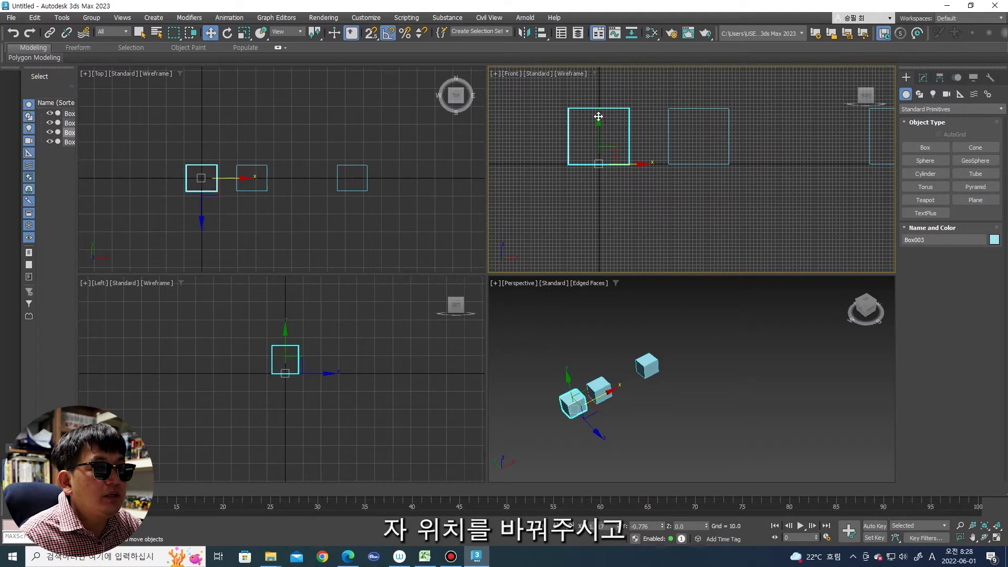
pyautogui.moveTo(599, 117); pyautogui.dragTo(603, 177)
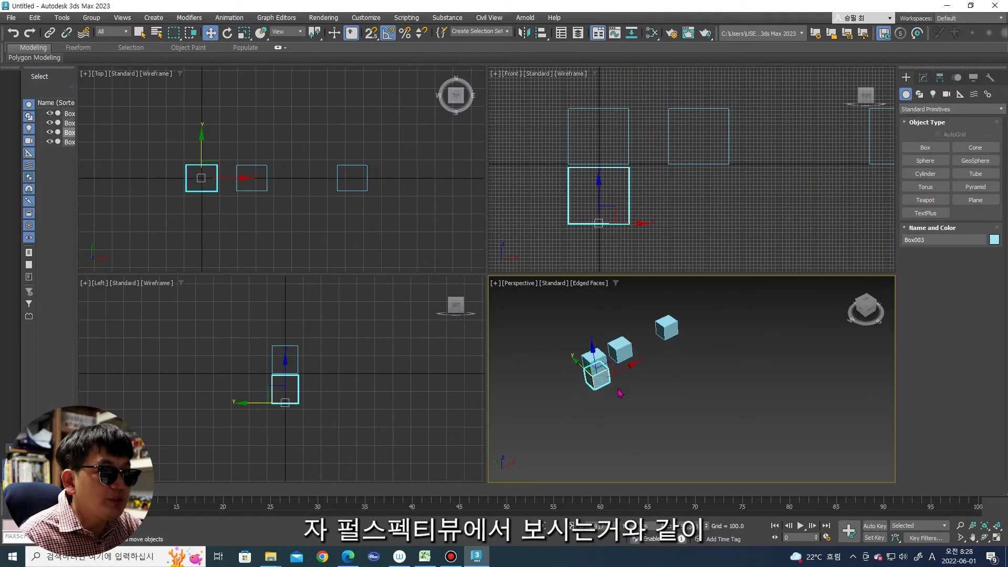
pyautogui.scroll(1, 593, 383)
pyautogui.scroll(3, 581, 379)
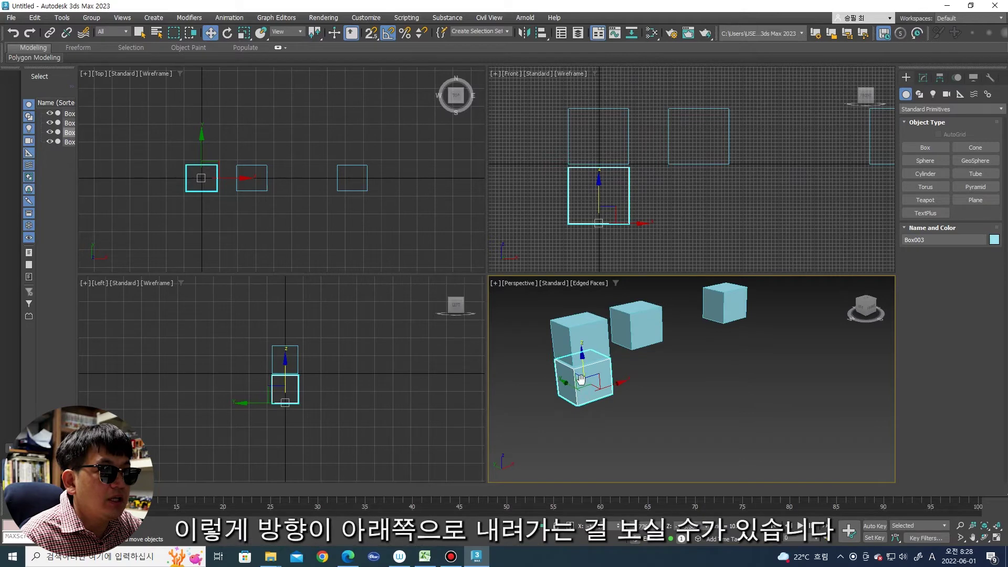
pyautogui.scroll(2, 589, 365)
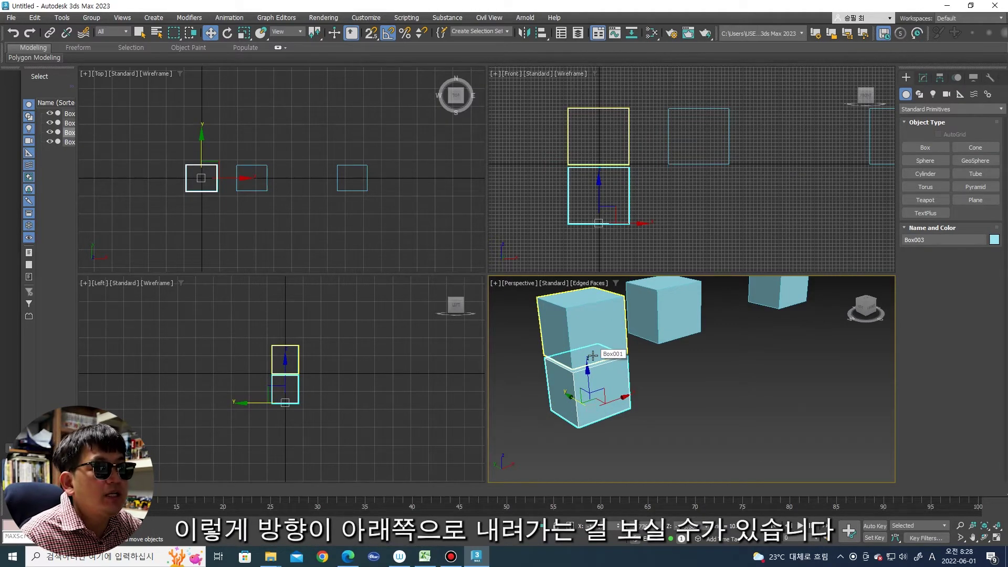
# Step: Align the rightmost box with the first box and raise it onto the top of the stack
pyautogui.rightClick(349, 189)
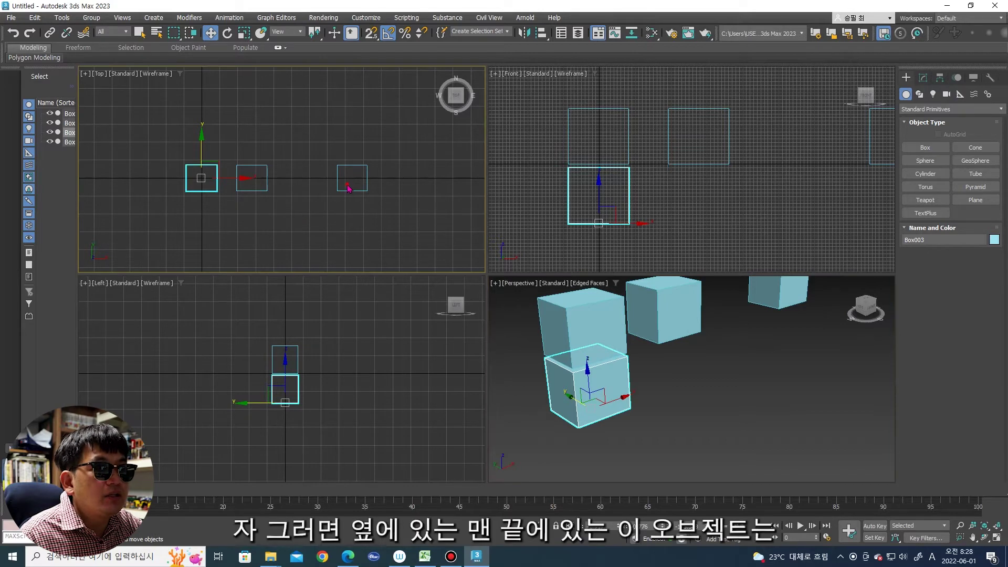
pyautogui.click(351, 190)
pyautogui.click(350, 191)
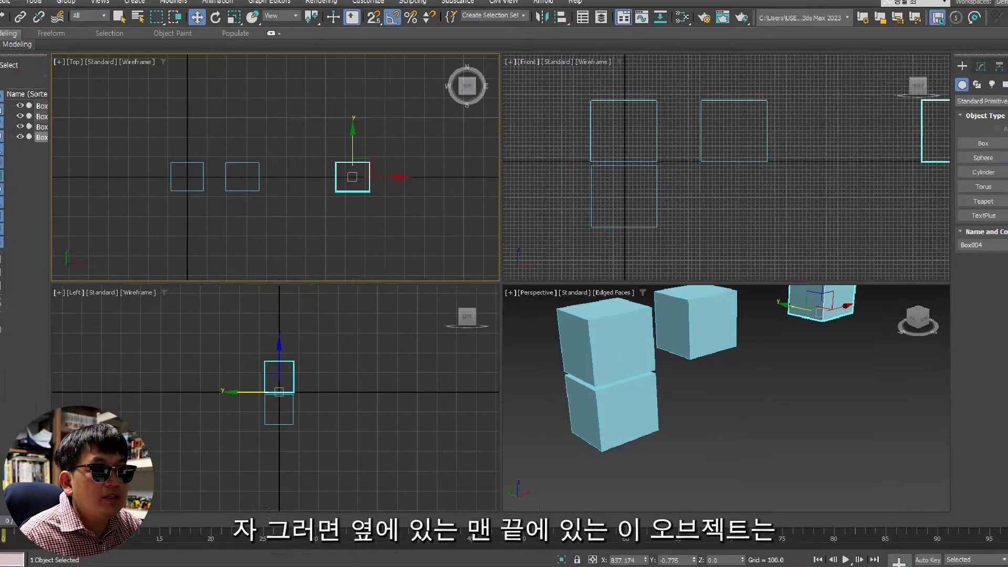
pyautogui.moveTo(386, 165)
pyautogui.mouseDown()
pyautogui.moveTo(397, 208)
pyautogui.moveTo(41, 169)
pyautogui.moveTo(66, 173)
pyautogui.moveTo(47, 191)
pyautogui.mouseUp()
pyautogui.press('e')
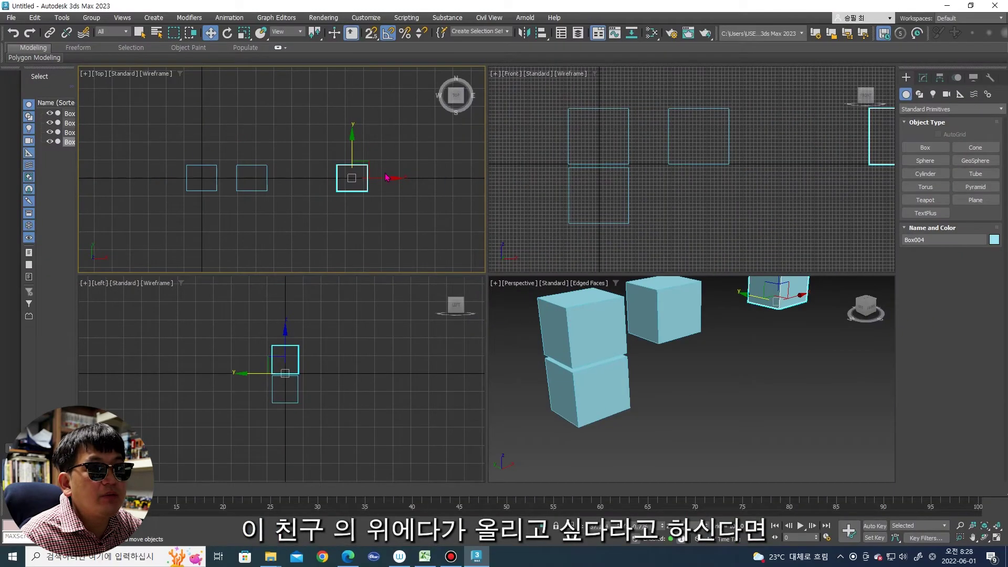
pyautogui.press('Escape')
pyautogui.moveTo(374, 180); pyautogui.dragTo(235, 176)
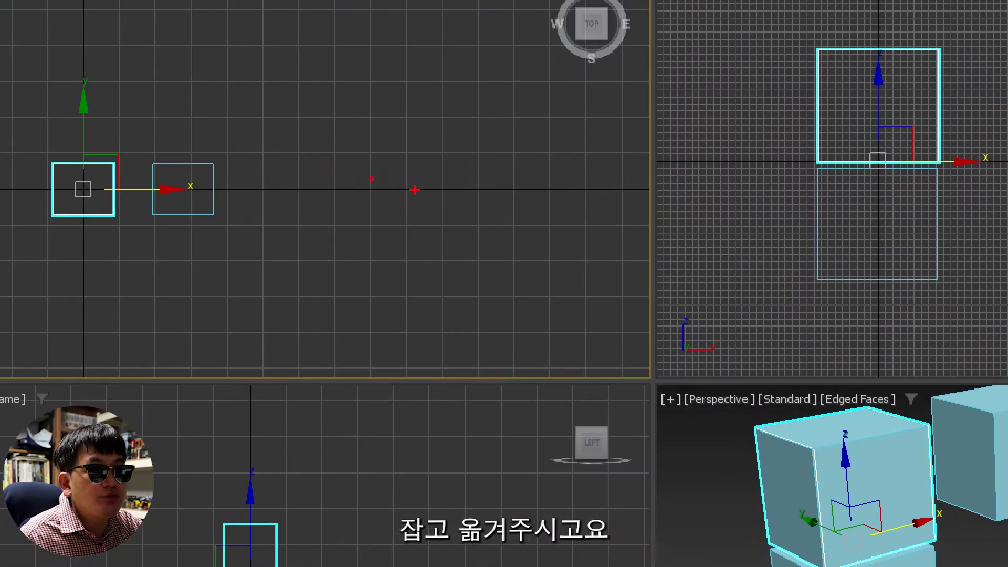
pyautogui.moveTo(386, 182)
pyautogui.mouseDown()
pyautogui.moveTo(166, 156)
pyautogui.moveTo(157, 168)
pyautogui.mouseUp()
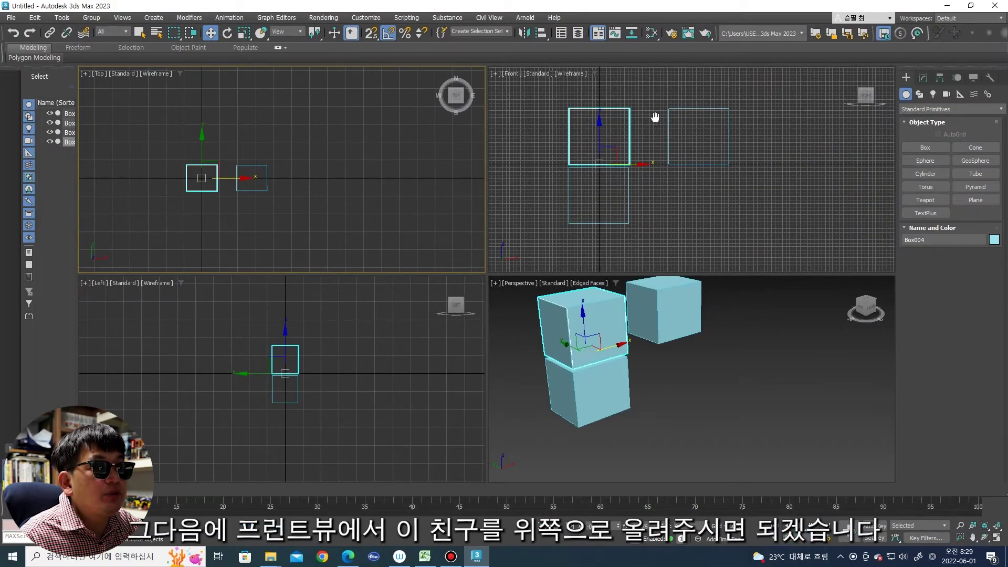
pyautogui.rightClick(651, 113)
pyautogui.moveTo(638, 164); pyautogui.dragTo(638, 153)
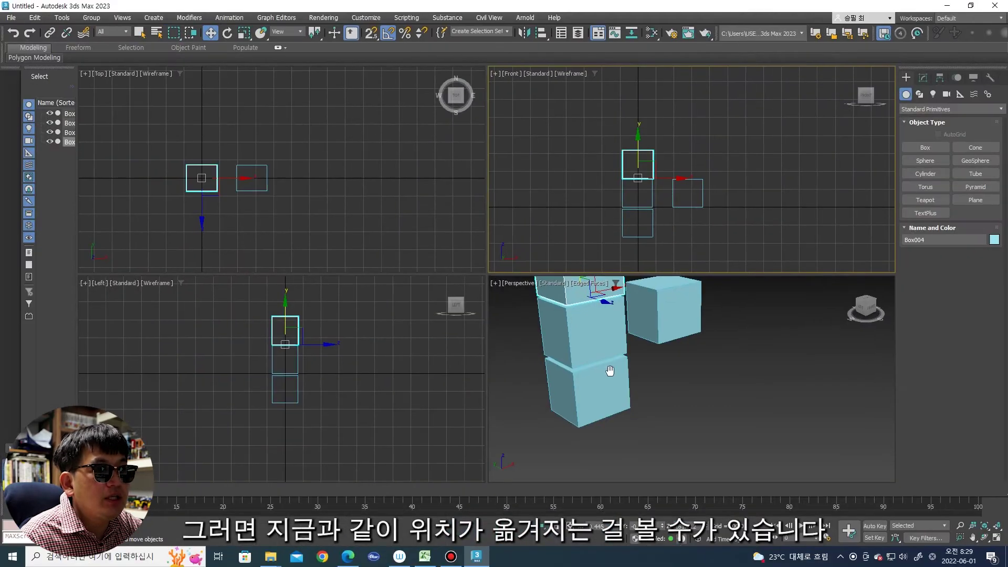
pyautogui.scroll(-3, 608, 367)
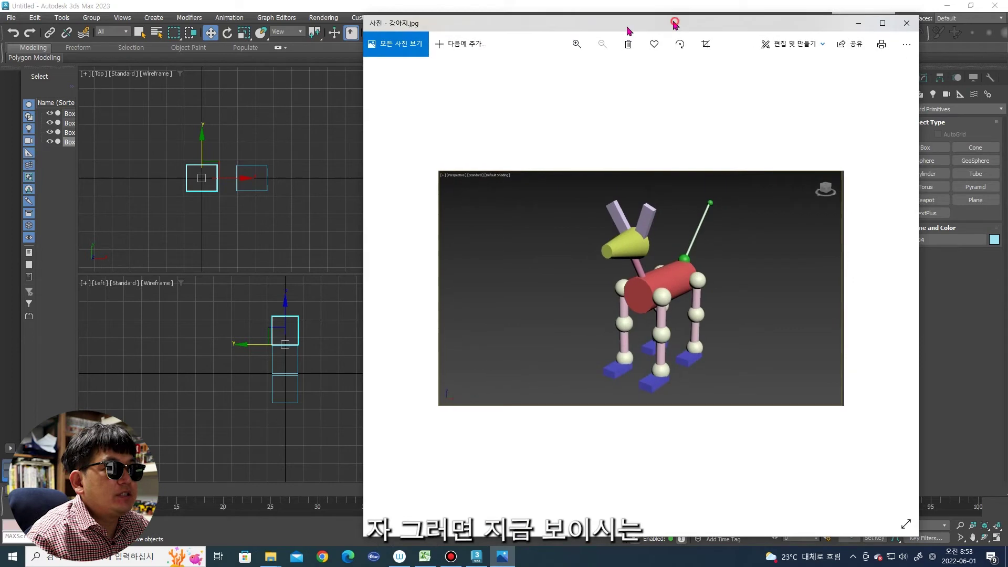
# Step: Move the Photos window aside and close the dog reference picture
pyautogui.moveTo(677, 24); pyautogui.dragTo(513, 25)
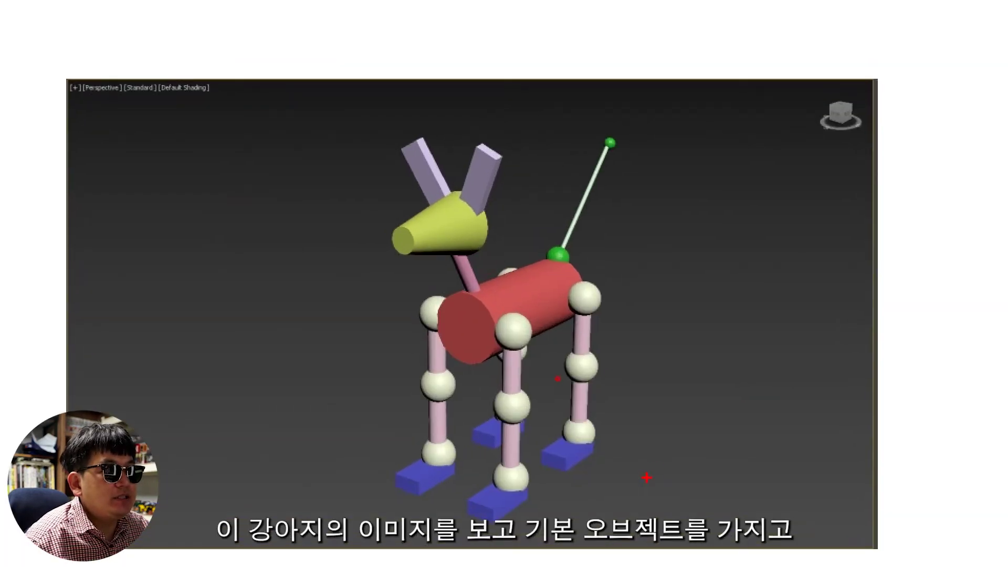
pyautogui.moveTo(635, 488)
pyautogui.mouseDown()
pyautogui.moveTo(604, 108)
pyautogui.moveTo(577, 487)
pyautogui.mouseUp()
pyautogui.moveTo(247, 114); pyautogui.dragTo(269, 146)
pyautogui.moveTo(279, 83); pyautogui.dragTo(290, 105)
pyautogui.moveTo(665, 66); pyautogui.dragTo(659, 83)
pyautogui.moveTo(675, 64); pyautogui.dragTo(683, 81)
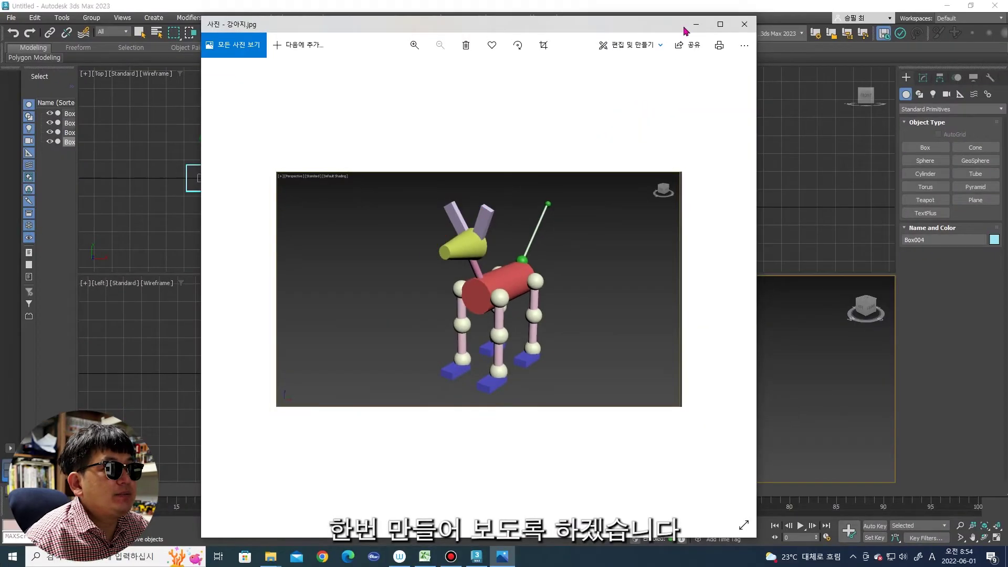
pyautogui.click(696, 25)
# Step: Box-select all four practice boxes in the Top viewport and delete them
pyautogui.moveTo(168, 128); pyautogui.dragTo(337, 218)
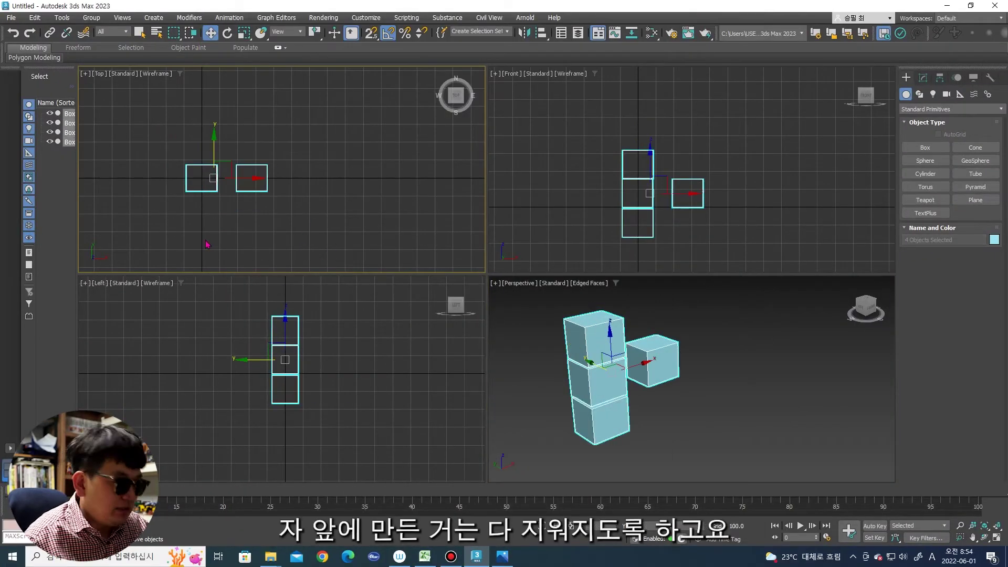
pyautogui.press('Delete')
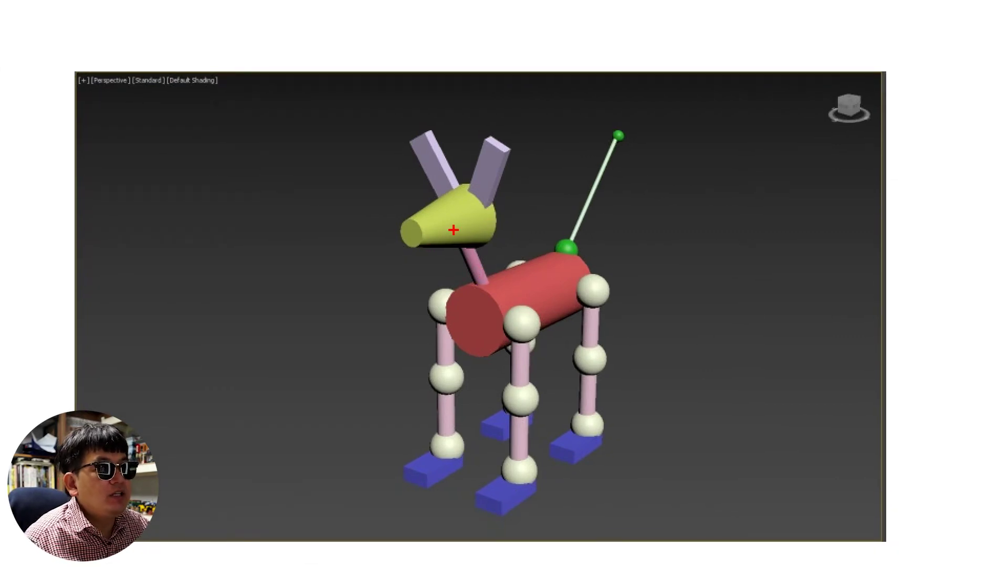
# Step: Pan around the 강아지.jpg reference picture in Photos to study the dog model
pyautogui.moveTo(239, 260)
pyautogui.mouseDown()
pyautogui.moveTo(423, 230)
pyautogui.moveTo(409, 252)
pyautogui.mouseUp()
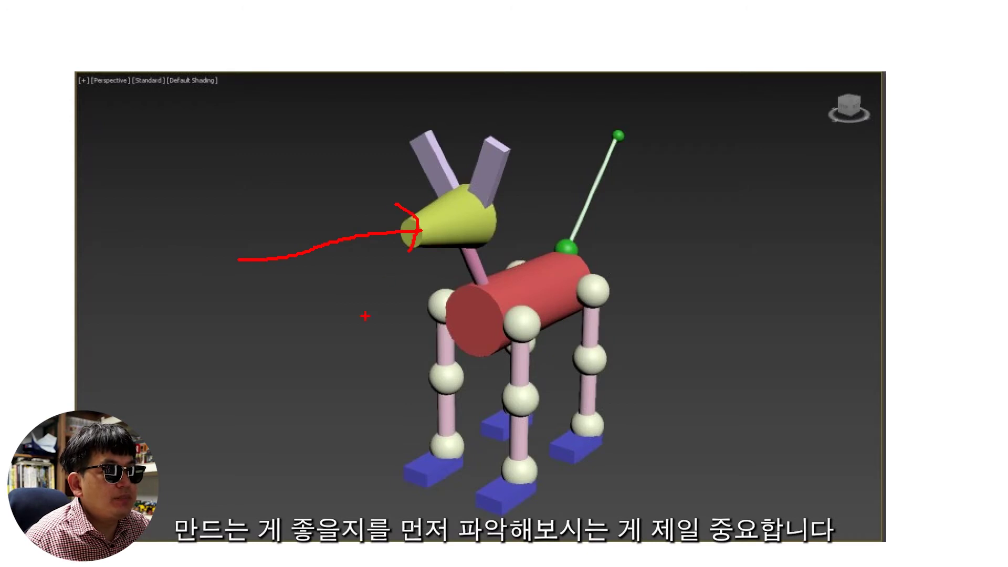
pyautogui.moveTo(319, 376)
pyautogui.mouseDown()
pyautogui.moveTo(462, 323)
pyautogui.moveTo(450, 338)
pyautogui.mouseUp()
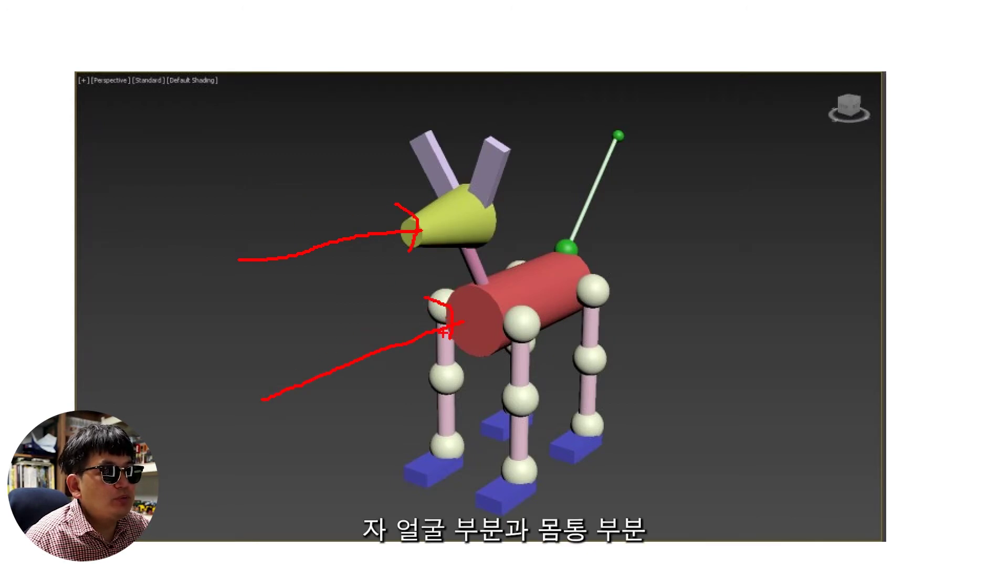
pyautogui.moveTo(338, 191)
pyautogui.mouseDown()
pyautogui.moveTo(415, 164)
pyautogui.moveTo(402, 186)
pyautogui.mouseUp()
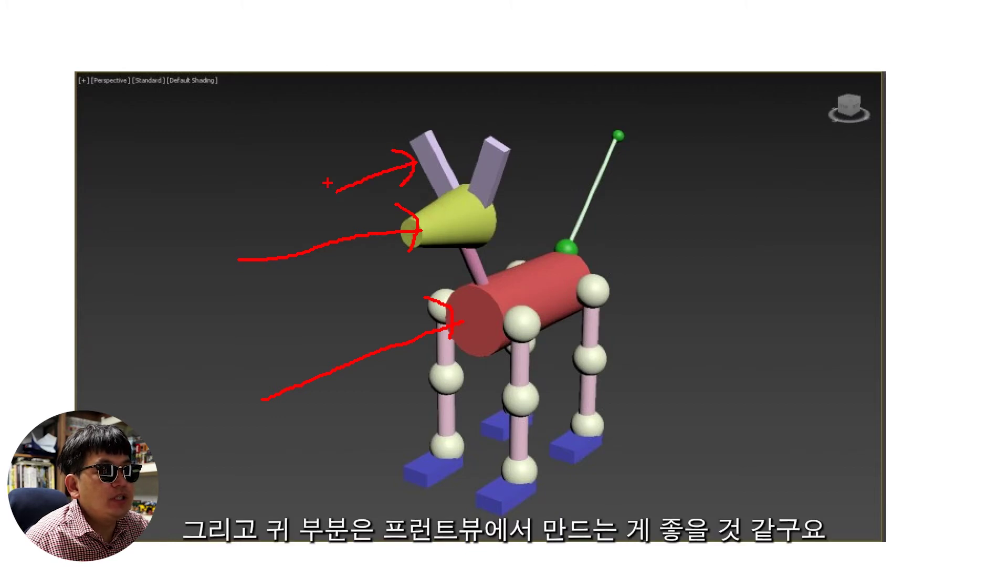
pyautogui.moveTo(209, 197)
pyautogui.mouseDown()
pyautogui.moveTo(216, 241)
pyautogui.moveTo(271, 187)
pyautogui.moveTo(270, 210)
pyautogui.mouseUp()
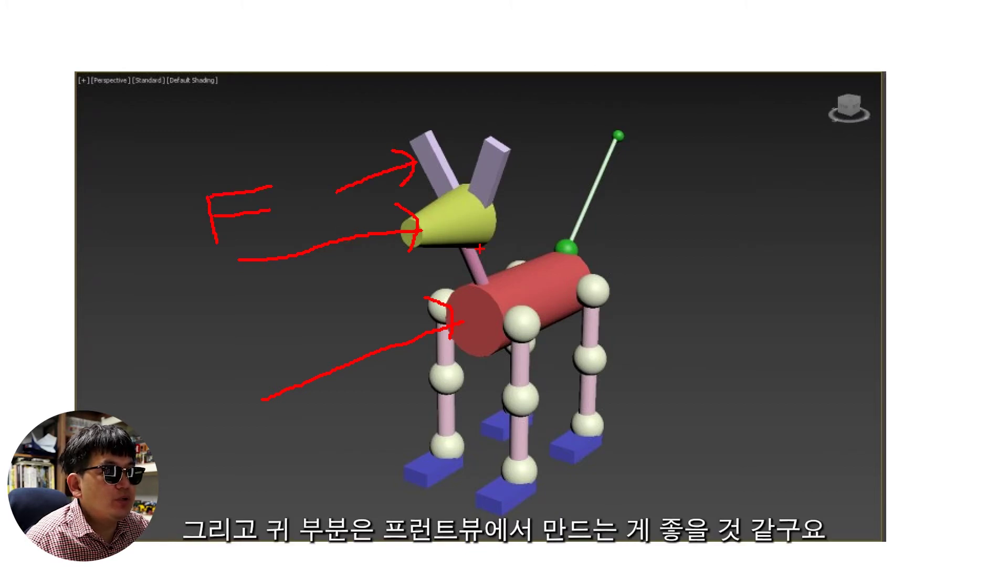
pyautogui.moveTo(530, 242)
pyautogui.mouseDown()
pyautogui.moveTo(522, 305)
pyautogui.moveTo(548, 288)
pyautogui.mouseUp()
pyautogui.moveTo(520, 201)
pyautogui.mouseDown()
pyautogui.moveTo(557, 204)
pyautogui.moveTo(535, 231)
pyautogui.mouseUp()
pyautogui.moveTo(624, 185)
pyautogui.mouseDown()
pyautogui.moveTo(604, 167)
pyautogui.moveTo(703, 169)
pyautogui.moveTo(679, 204)
pyautogui.mouseUp()
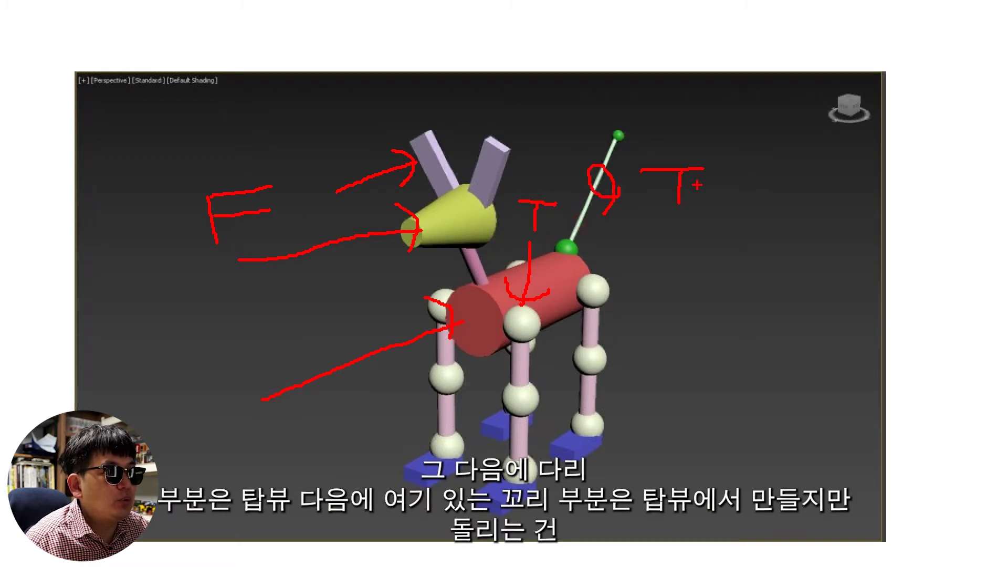
pyautogui.moveTo(772, 156)
pyautogui.mouseDown()
pyautogui.moveTo(776, 192)
pyautogui.moveTo(812, 194)
pyautogui.mouseUp()
pyautogui.moveTo(723, 173)
pyautogui.mouseDown()
pyautogui.moveTo(744, 170)
pyautogui.moveTo(725, 190)
pyautogui.mouseUp()
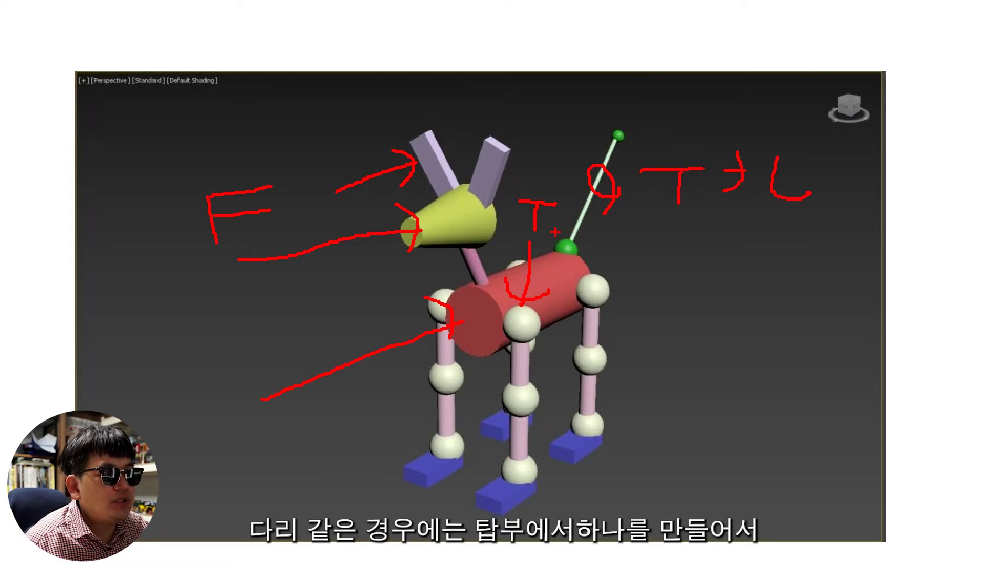
pyautogui.moveTo(528, 413)
pyautogui.mouseDown()
pyautogui.moveTo(584, 362)
pyautogui.moveTo(599, 378)
pyautogui.moveTo(546, 322)
pyautogui.moveTo(550, 345)
pyautogui.moveTo(479, 385)
pyautogui.mouseUp()
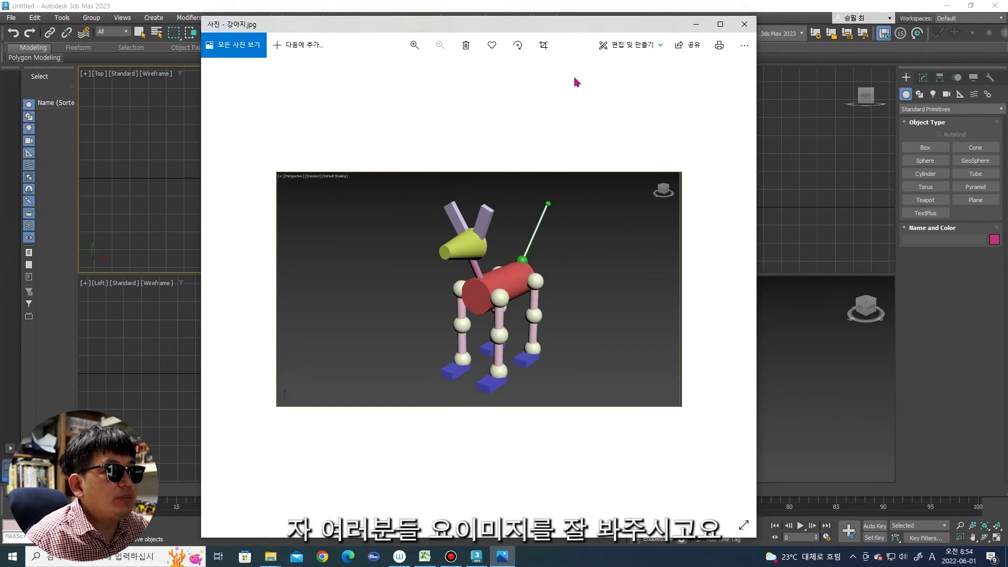
# Step: Minimize the reference photo and create a tapered cone head in the Front viewport
pyautogui.click(697, 28)
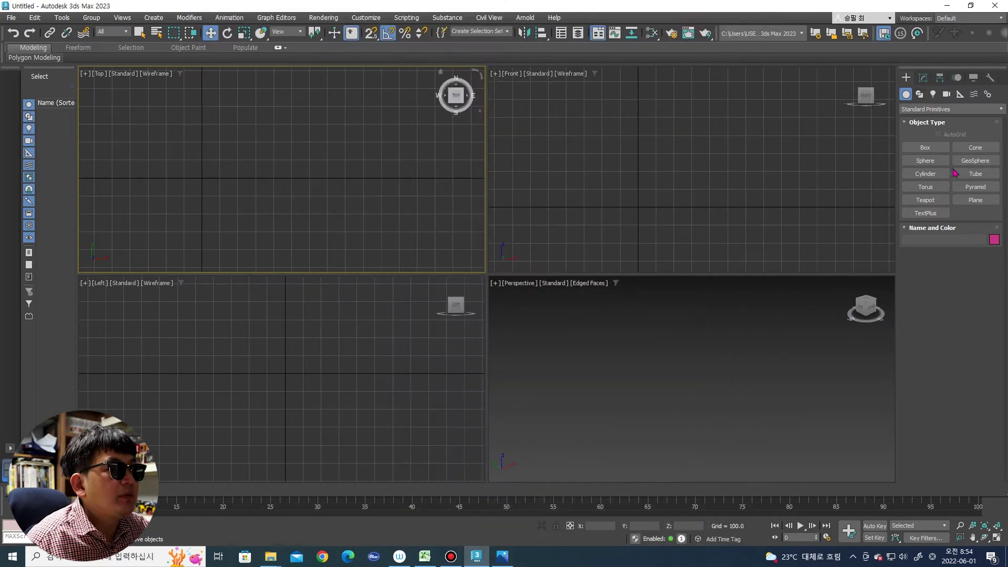
pyautogui.click(740, 182)
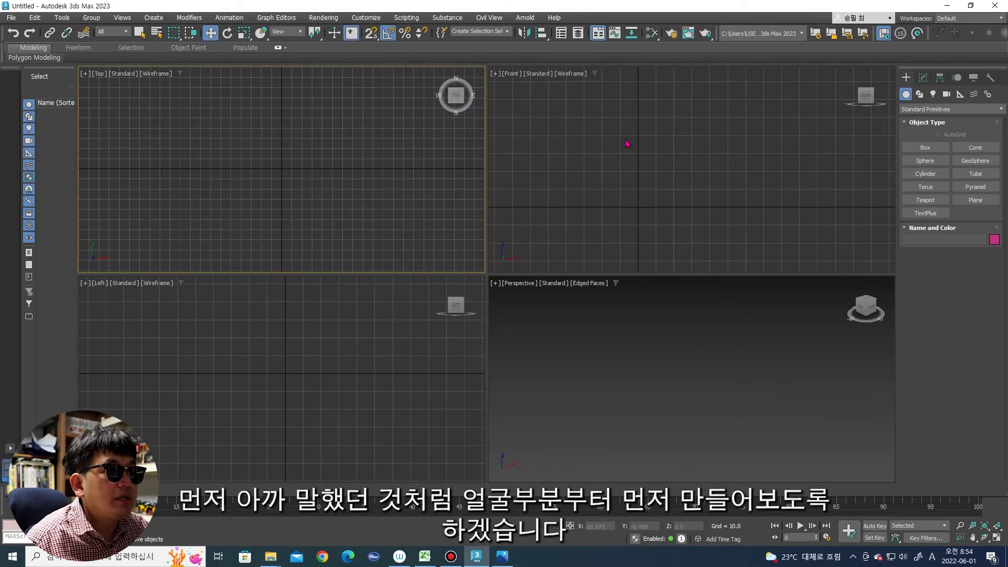
pyautogui.click(706, 167)
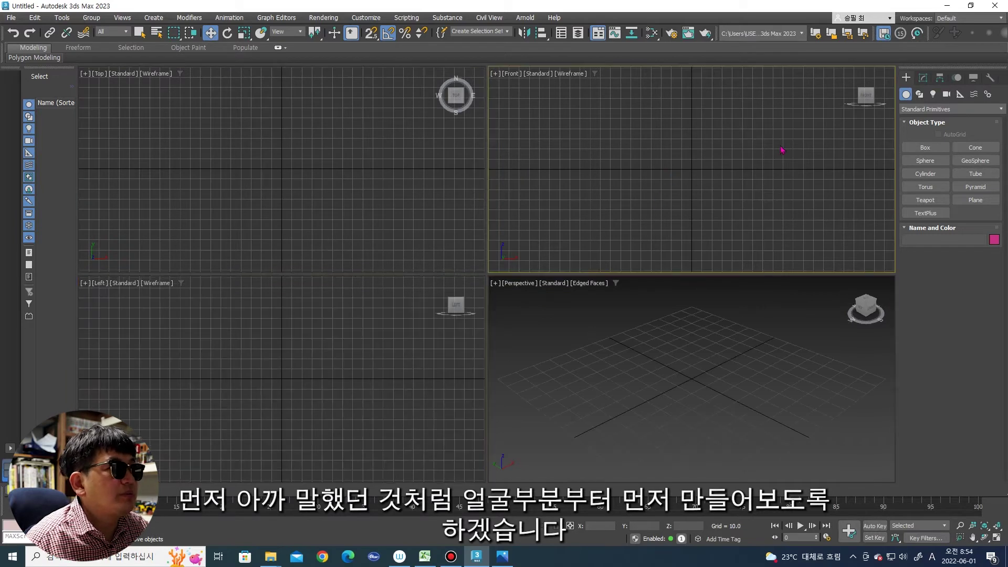
pyautogui.click(976, 148)
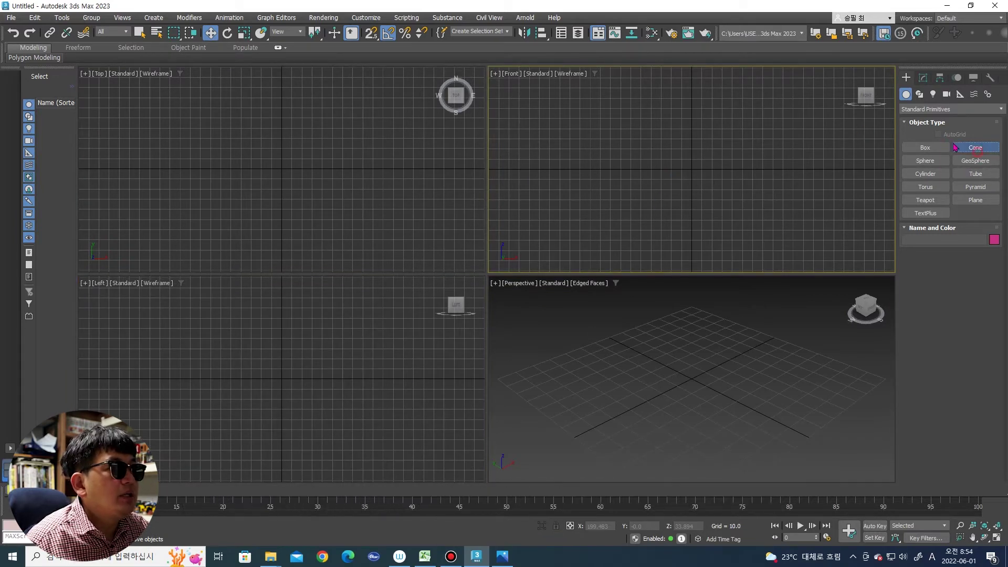
pyautogui.moveTo(691, 112); pyautogui.dragTo(701, 109)
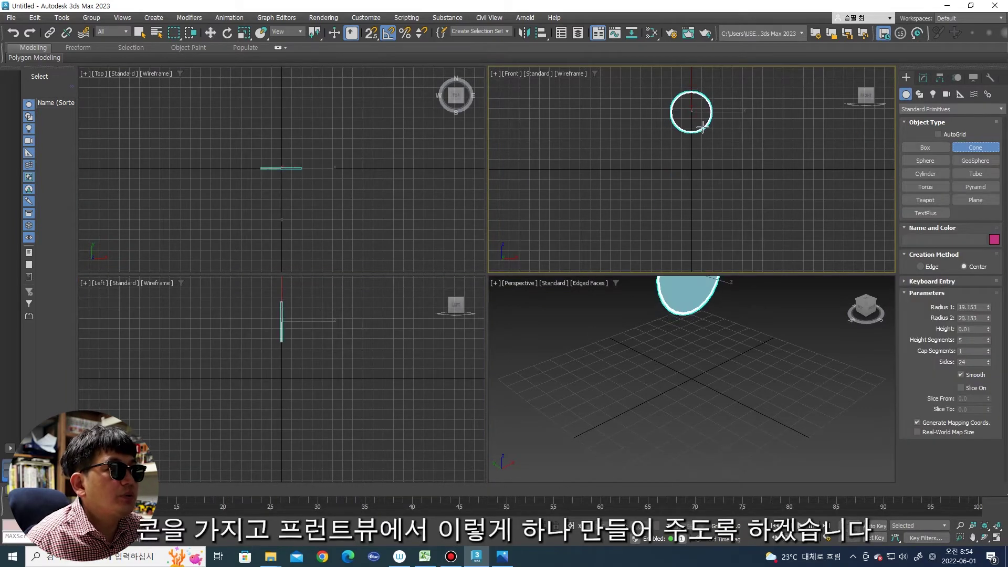
pyautogui.click(702, 103)
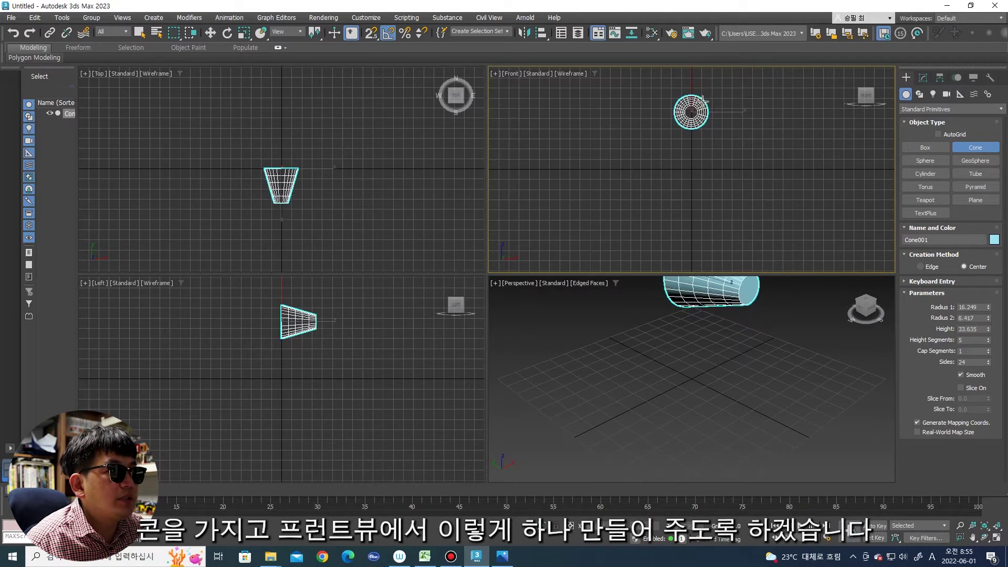
pyautogui.moveTo(725, 315); pyautogui.dragTo(707, 380, button='middle')
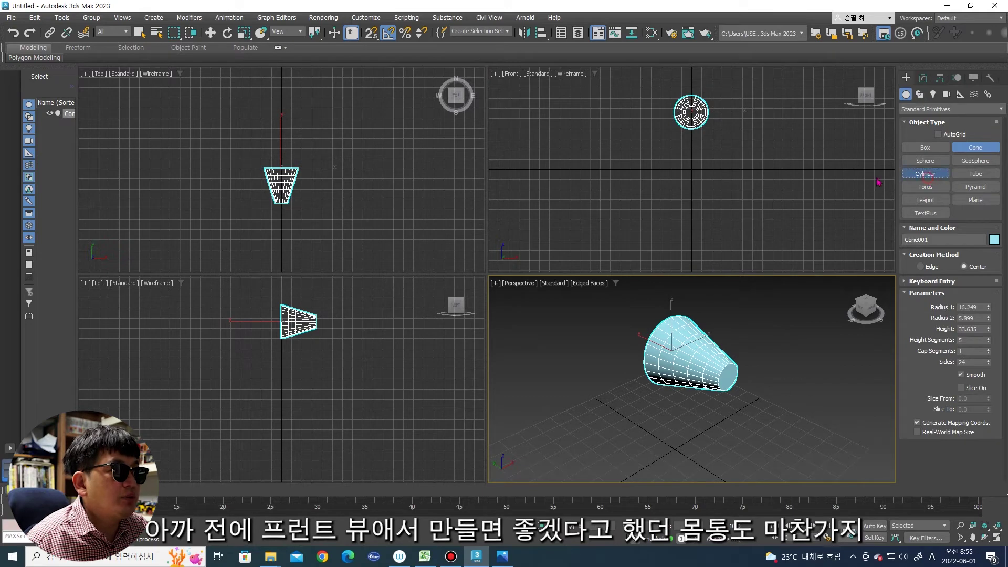
# Step: Draw a long cylinder body with radius 20.815
pyautogui.click(913, 176)
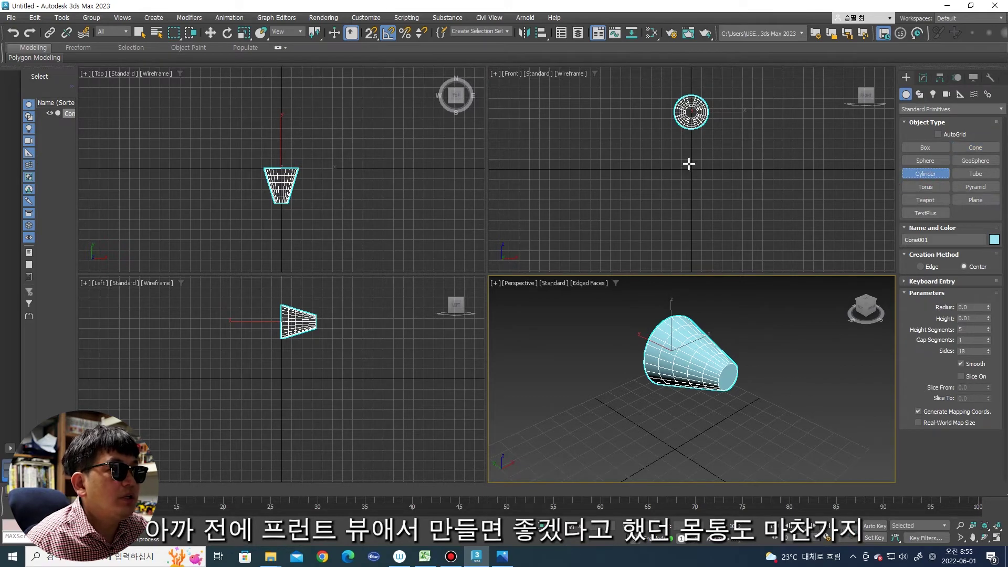
pyautogui.moveTo(690, 165); pyautogui.dragTo(702, 178)
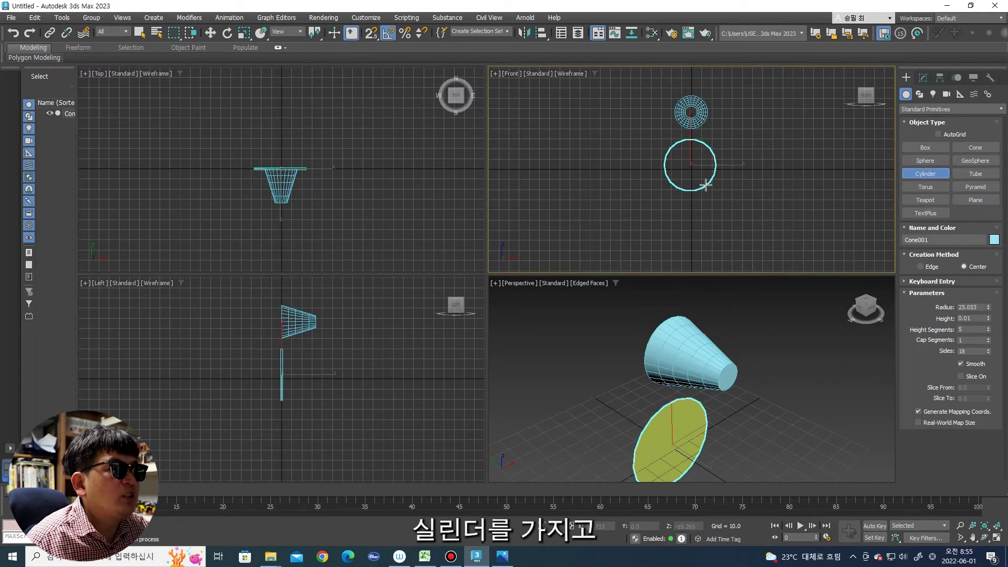
pyautogui.moveTo(701, 178); pyautogui.dragTo(702, 188)
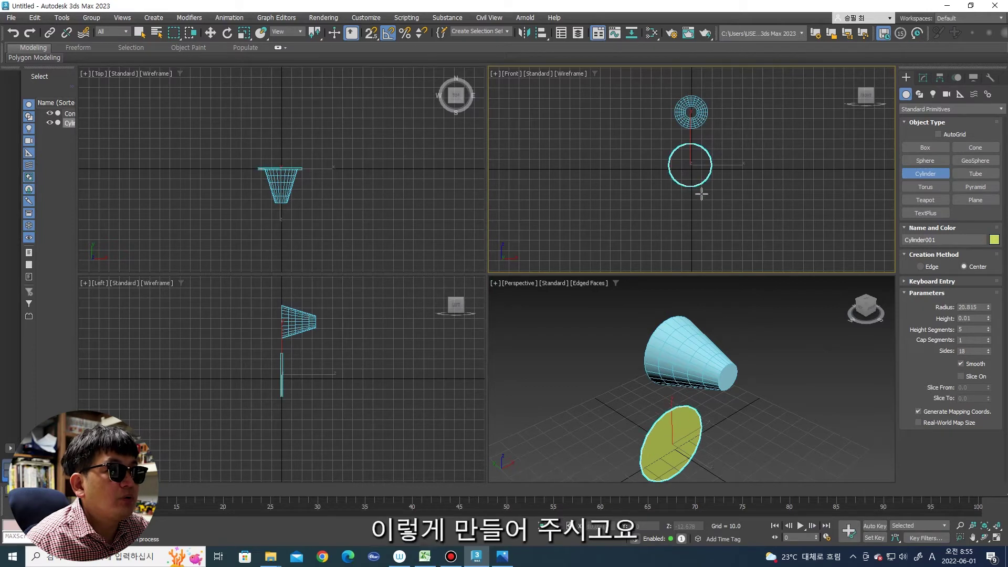
pyautogui.click(704, 281)
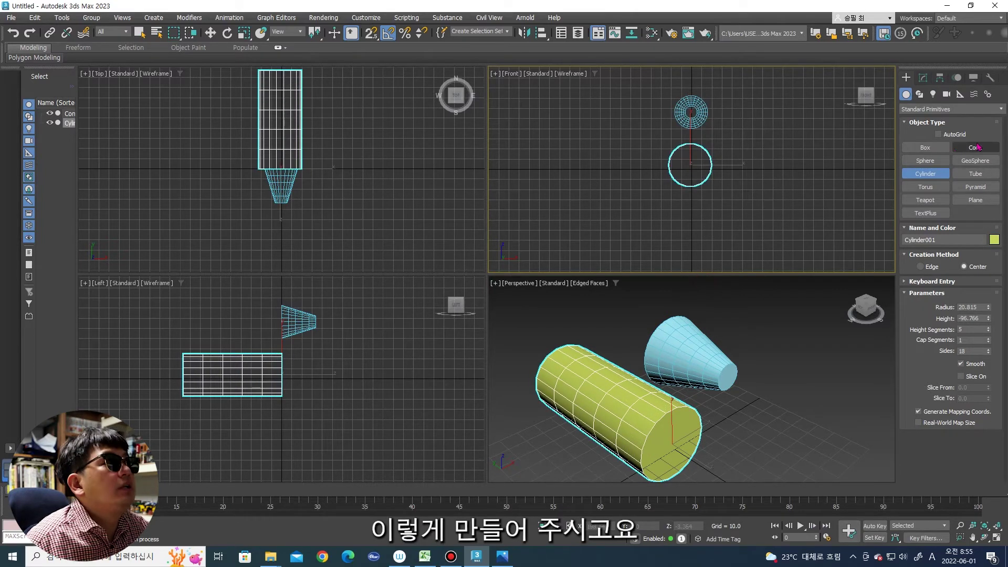
pyautogui.click(925, 148)
# Step: Create a thin box ear above the cone head, tilted about 20° and nudged forward
pyautogui.scroll(4, 696, 134)
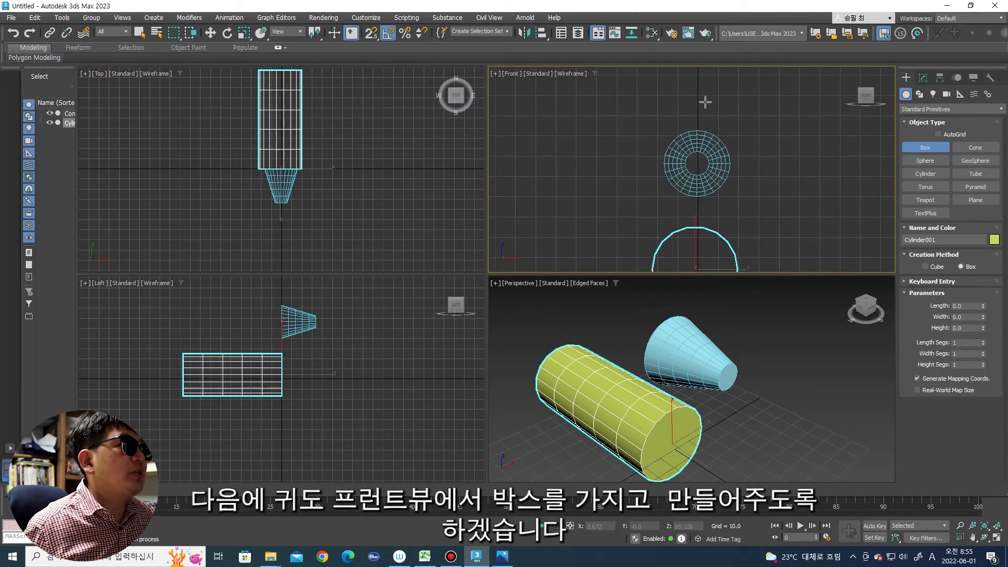
pyautogui.moveTo(708, 97); pyautogui.dragTo(725, 139)
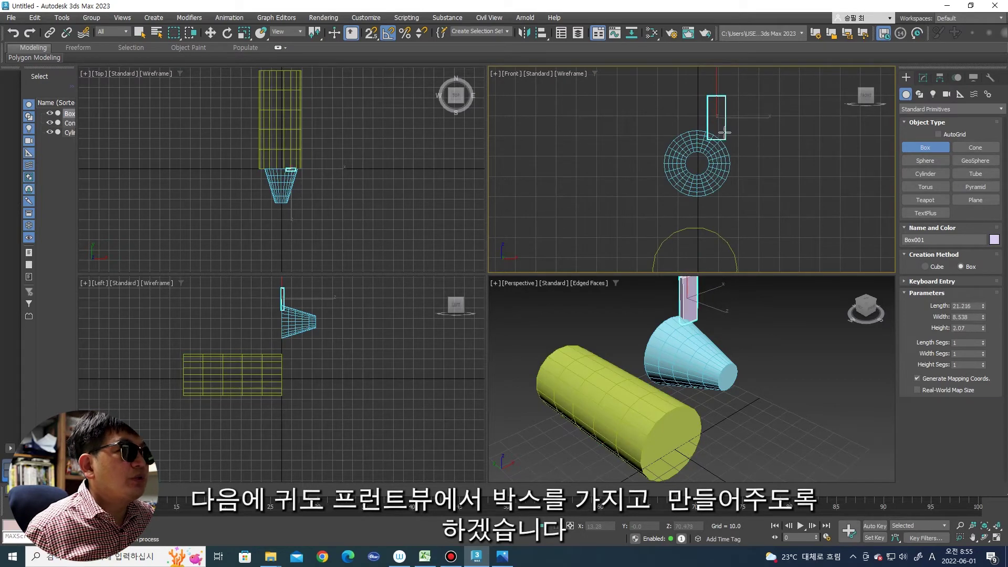
pyautogui.moveTo(711, 124)
pyautogui.mouseDown(button='middle')
pyautogui.moveTo(704, 116)
pyautogui.moveTo(684, 163)
pyautogui.mouseUp(button='middle')
pyautogui.press('e')
pyautogui.moveTo(724, 107); pyautogui.dragTo(722, 129)
pyautogui.press('w')
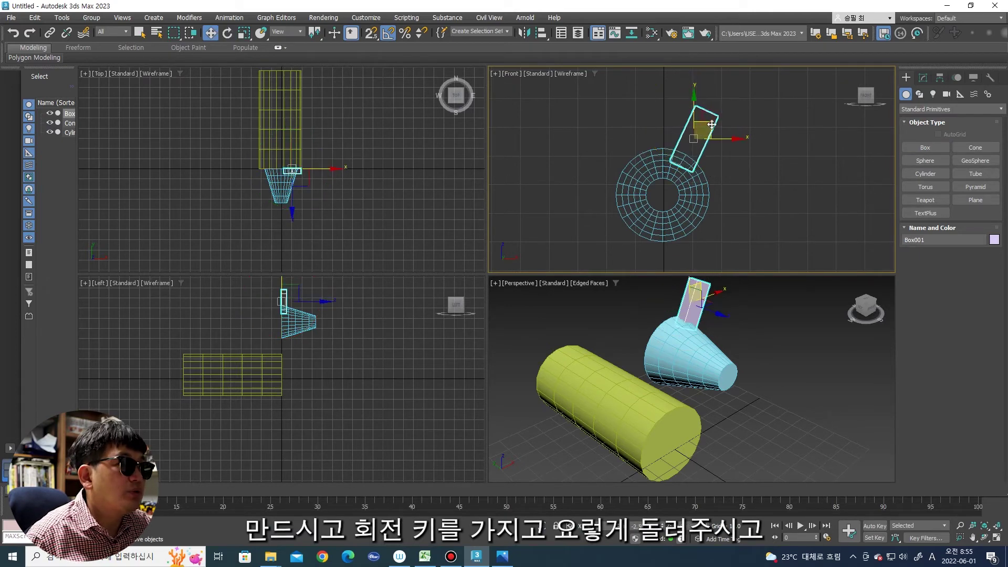
pyautogui.rightClick(281, 174)
pyautogui.scroll(4, 281, 175)
pyautogui.scroll(1, 310, 167)
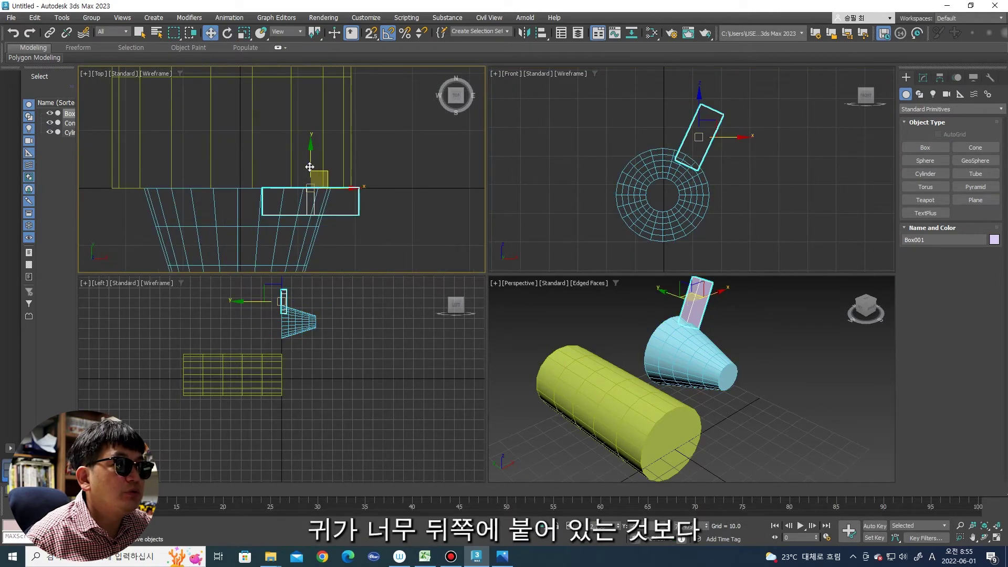
pyautogui.moveTo(312, 171); pyautogui.dragTo(312, 171)
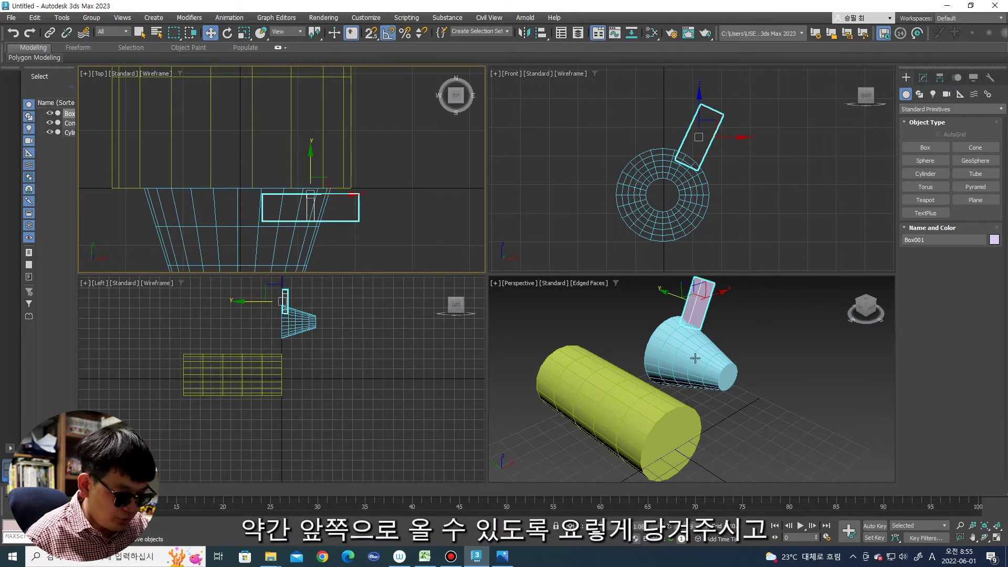
pyautogui.keyDown('alt'); pyautogui.moveTo(733, 368); pyautogui.dragTo(681, 136, button='middle'); pyautogui.keyUp('alt')
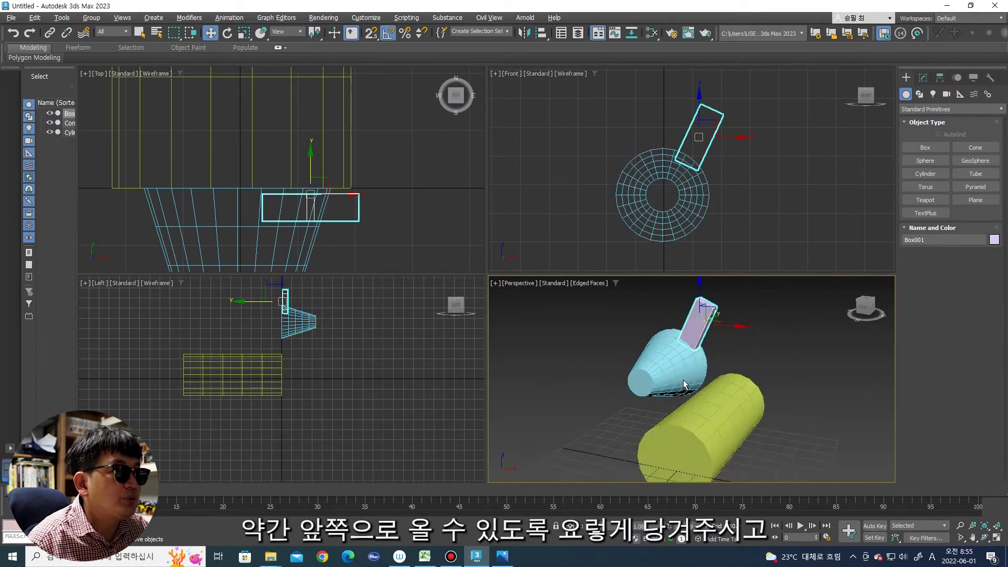
pyautogui.scroll(3, 681, 136)
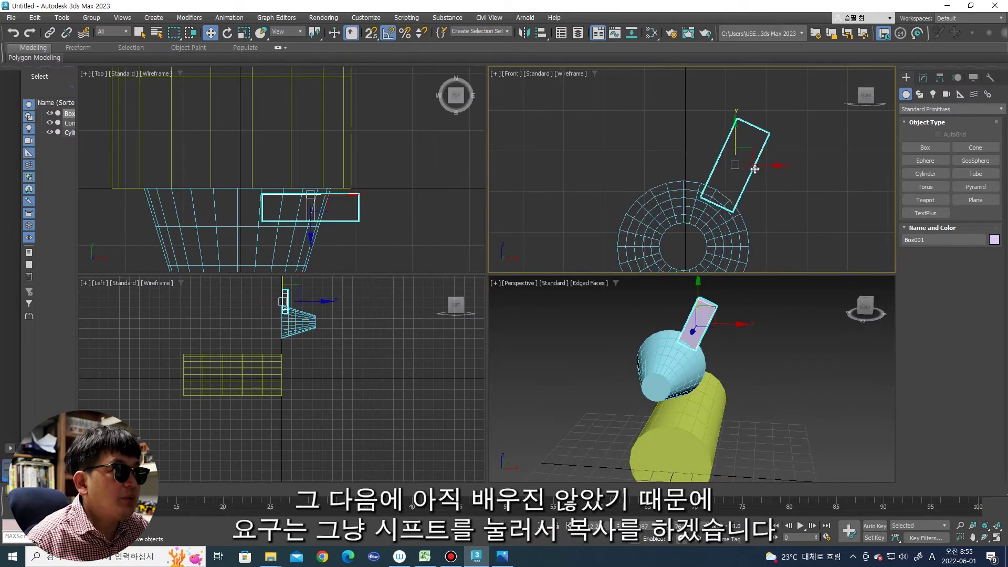
# Step: Copy the ear, tilt the copy 45° the other way, and place it on the head's left side
pyautogui.keyDown('shift'); pyautogui.moveTo(750, 164); pyautogui.dragTo(661, 164); pyautogui.keyUp('shift')
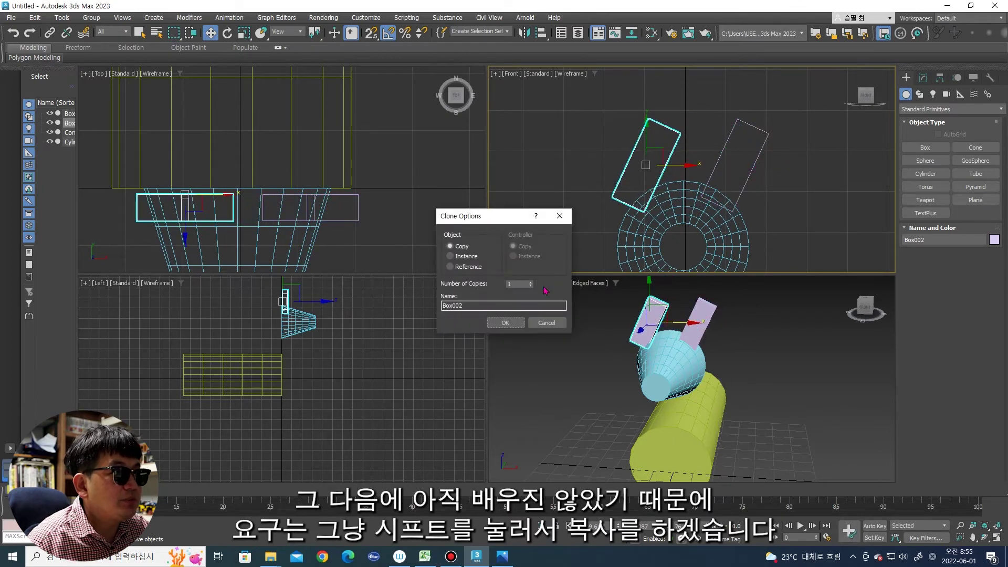
pyautogui.click(500, 323)
pyautogui.moveTo(704, 124); pyautogui.dragTo(686, 126, button='middle')
pyautogui.press('e')
pyautogui.moveTo(658, 135); pyautogui.dragTo(646, 129)
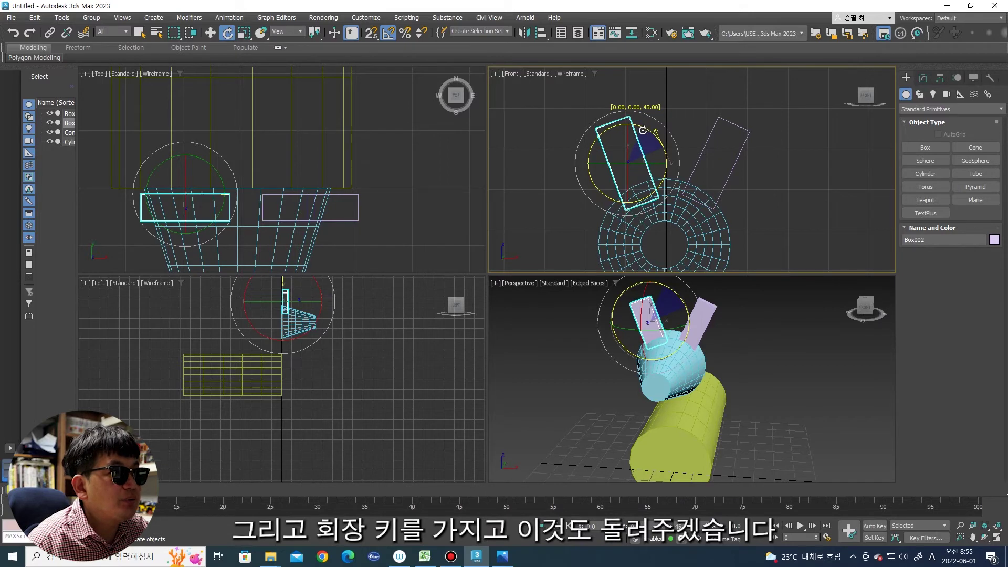
pyautogui.press('w')
pyautogui.moveTo(658, 160); pyautogui.dragTo(645, 162)
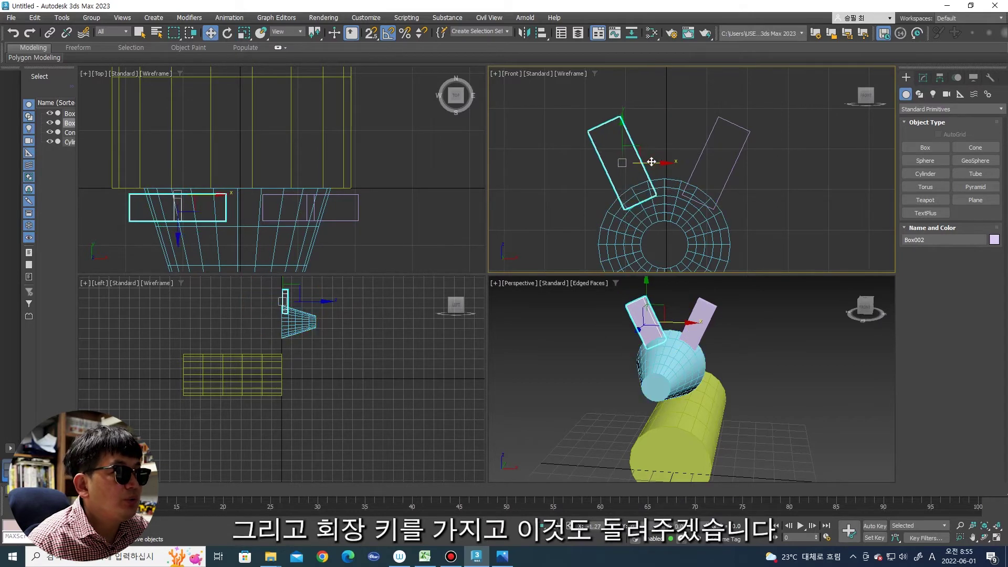
pyautogui.click(812, 104)
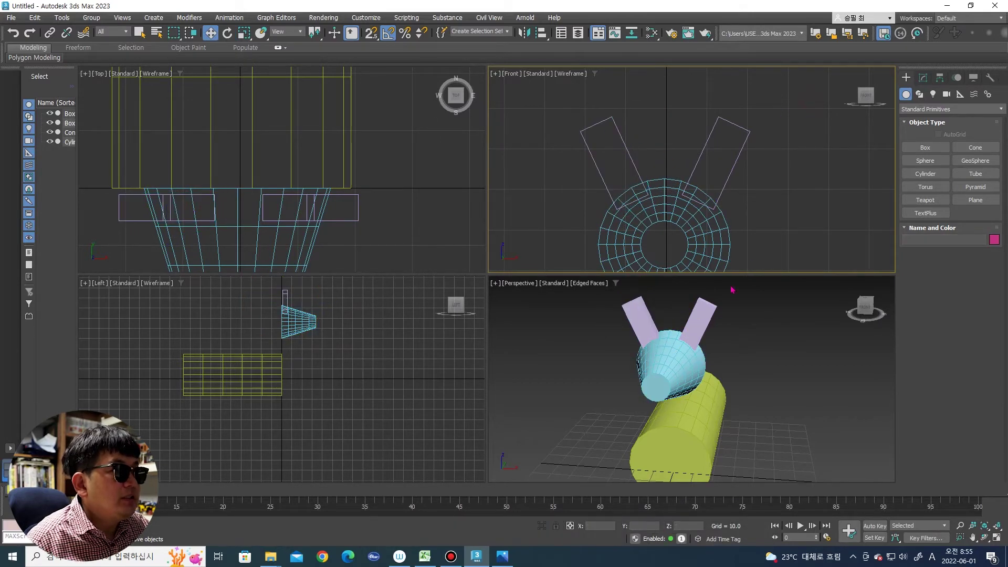
pyautogui.moveTo(855, 203); pyautogui.dragTo(868, 156, button='middle')
# Step: Draw a thin Cylinder002 neck in the Top view, tilted about 15° between head and body
pyautogui.click(925, 174)
pyautogui.moveTo(288, 134); pyautogui.dragTo(297, 129, button='middle')
pyautogui.scroll(2, 271, 162)
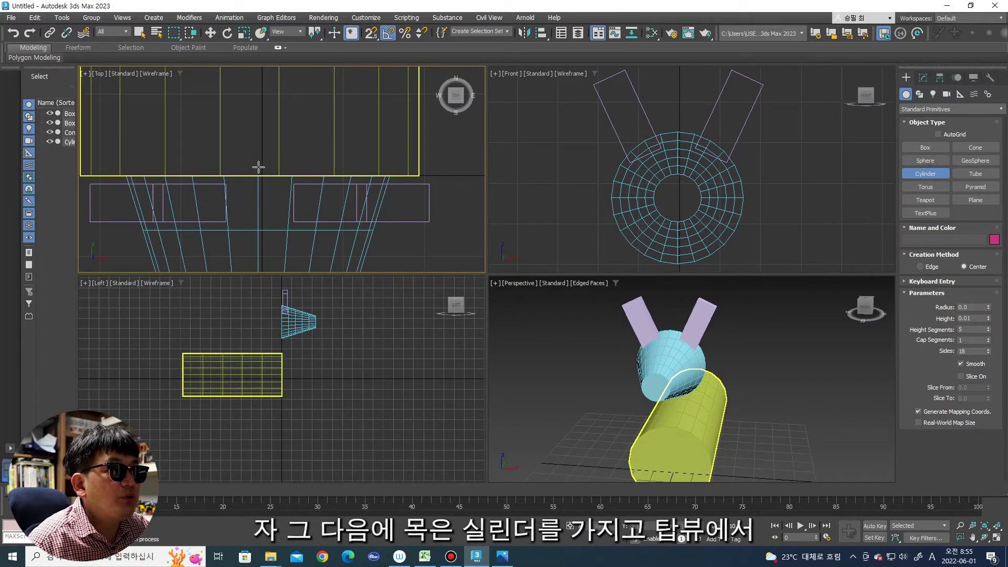
pyautogui.moveTo(258, 167); pyautogui.dragTo(266, 169)
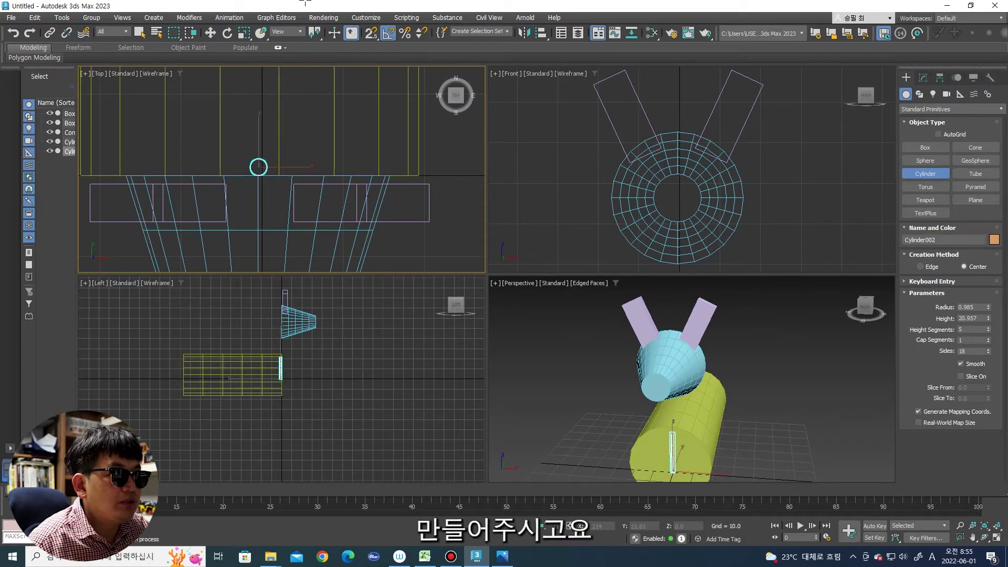
pyautogui.scroll(2, 303, 390)
pyautogui.press('w')
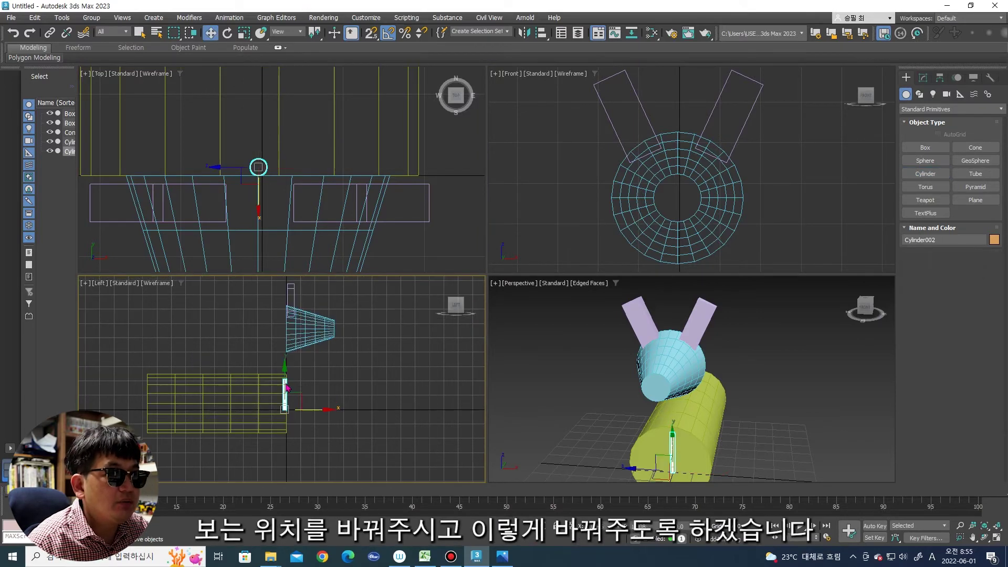
pyautogui.press('e')
pyautogui.moveTo(308, 341); pyautogui.dragTo(314, 347)
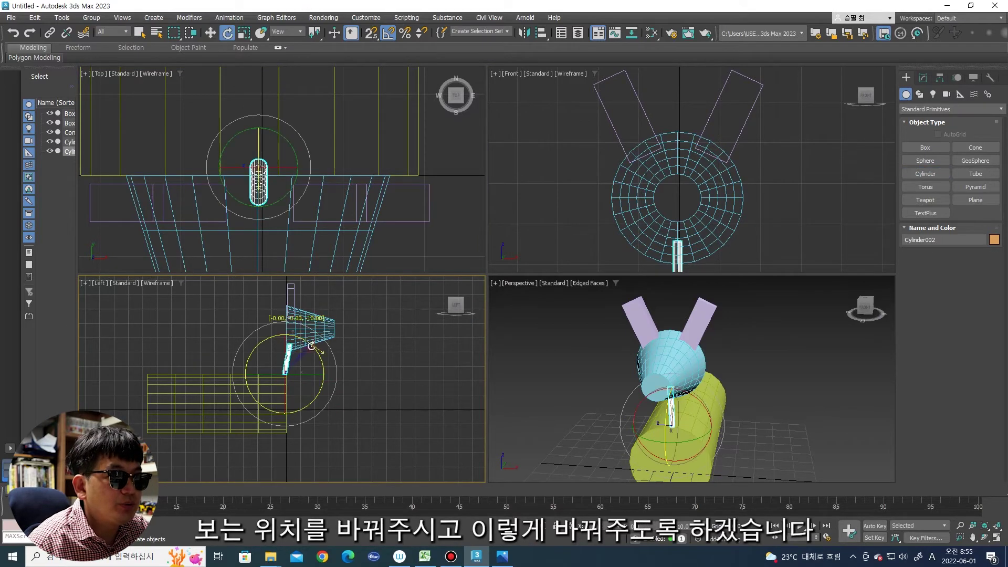
pyautogui.scroll(2, 295, 350)
pyautogui.scroll(2, 294, 351)
pyautogui.press('w')
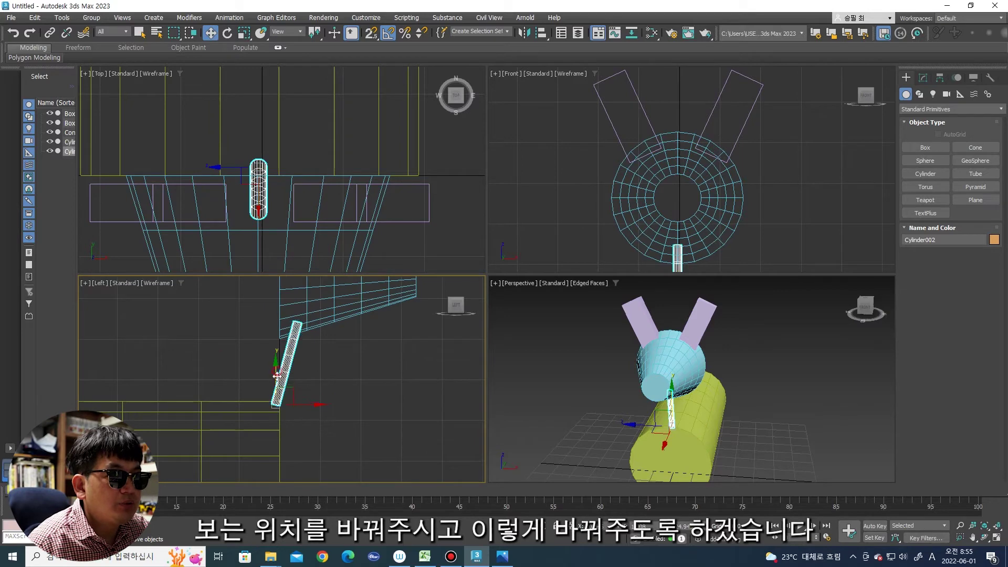
pyautogui.keyDown('alt'); pyautogui.moveTo(802, 403); pyautogui.dragTo(732, 354, button='middle'); pyautogui.keyUp('alt')
pyautogui.scroll(3, 742, 364)
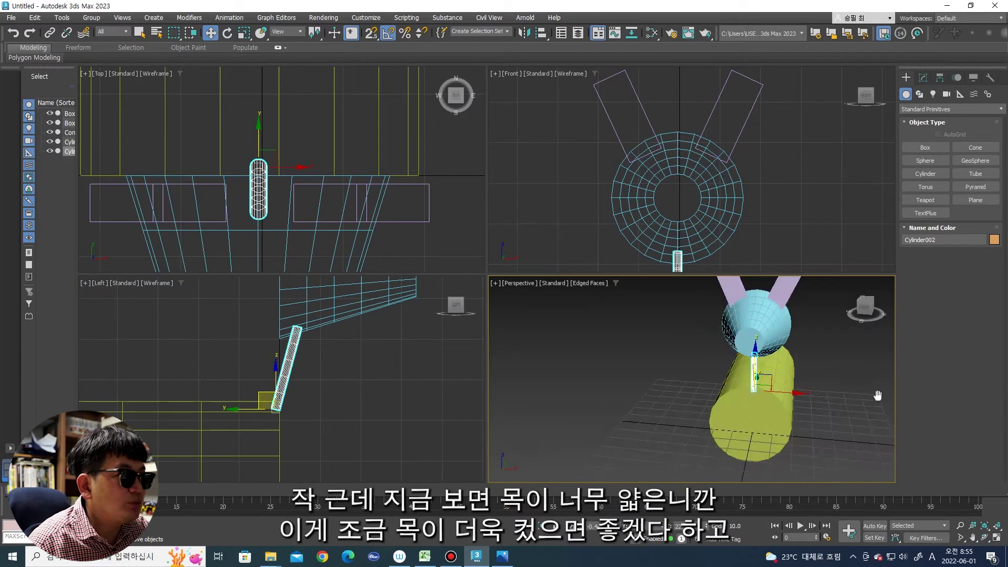
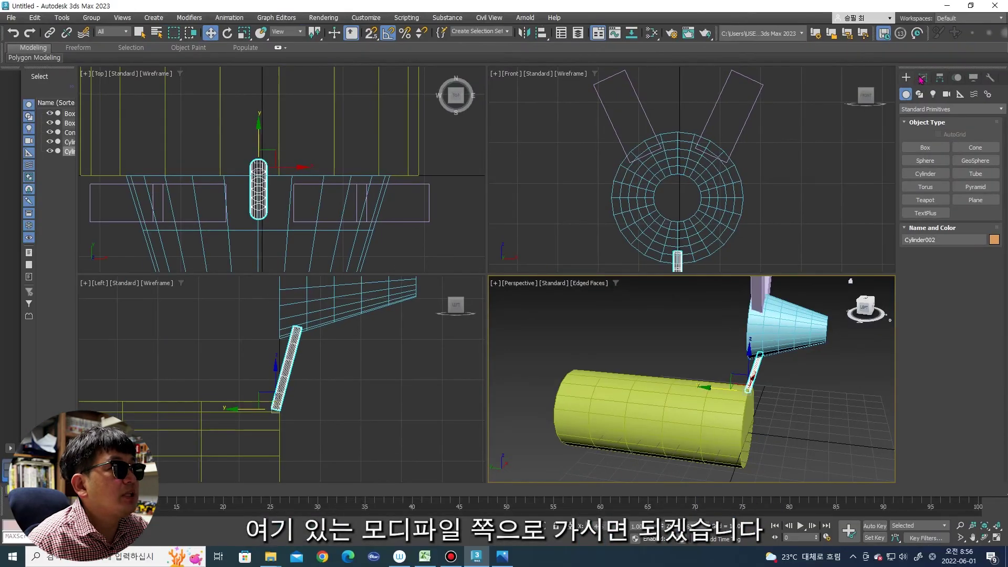
# Step: Give the neck cylinder Cylinder002 a radius of 2.245 and a height of about 26.6
pyautogui.click(923, 78)
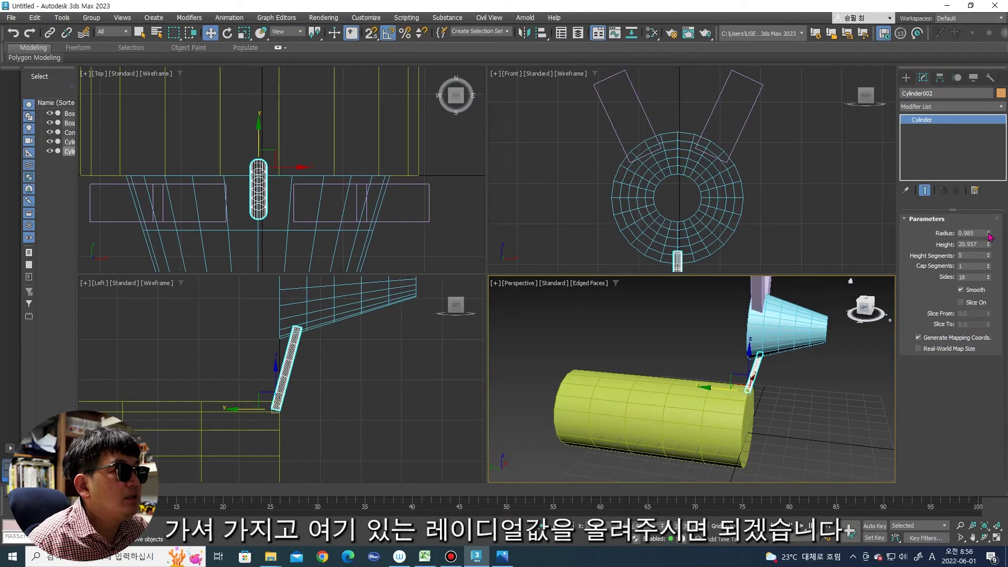
pyautogui.moveTo(989, 236); pyautogui.dragTo(1000, 166)
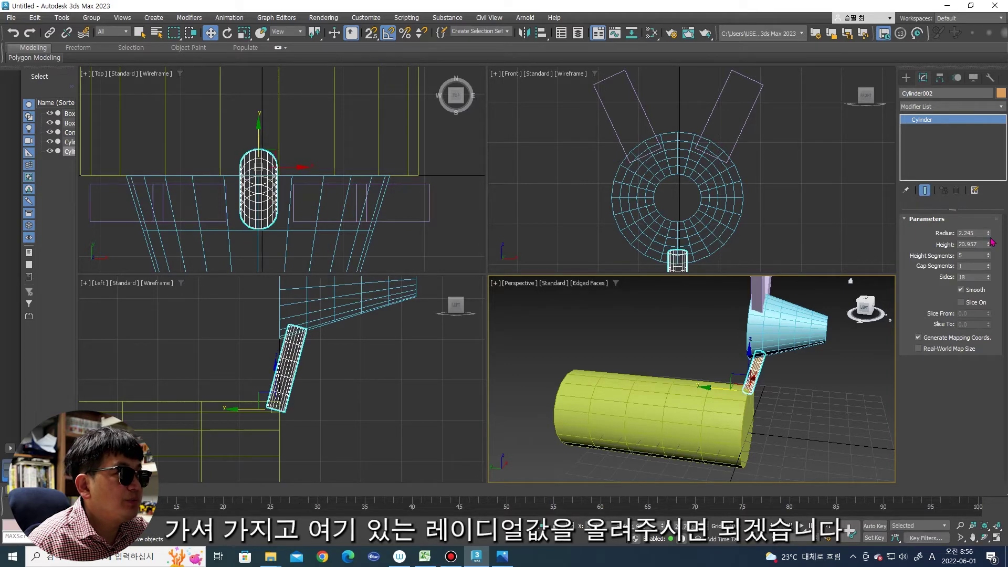
pyautogui.moveTo(990, 232); pyautogui.dragTo(989, 223)
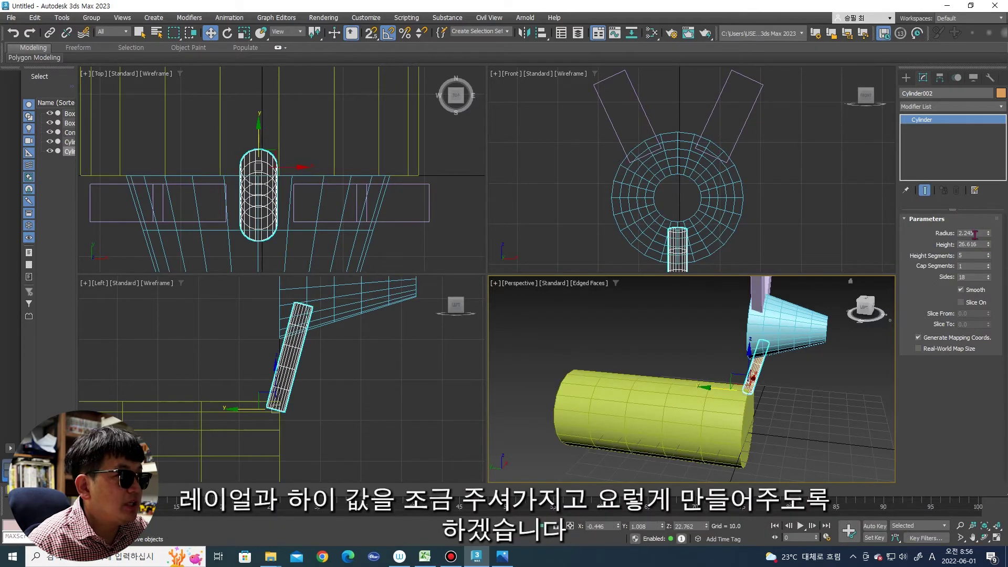
# Step: Deselect the neck and orbit the perspective view to inspect the dog
pyautogui.moveTo(865, 309)
pyautogui.mouseDown()
pyautogui.moveTo(642, 328)
pyautogui.moveTo(735, 357)
pyautogui.mouseUp()
pyautogui.click(747, 365)
pyautogui.scroll(-3, 746, 365)
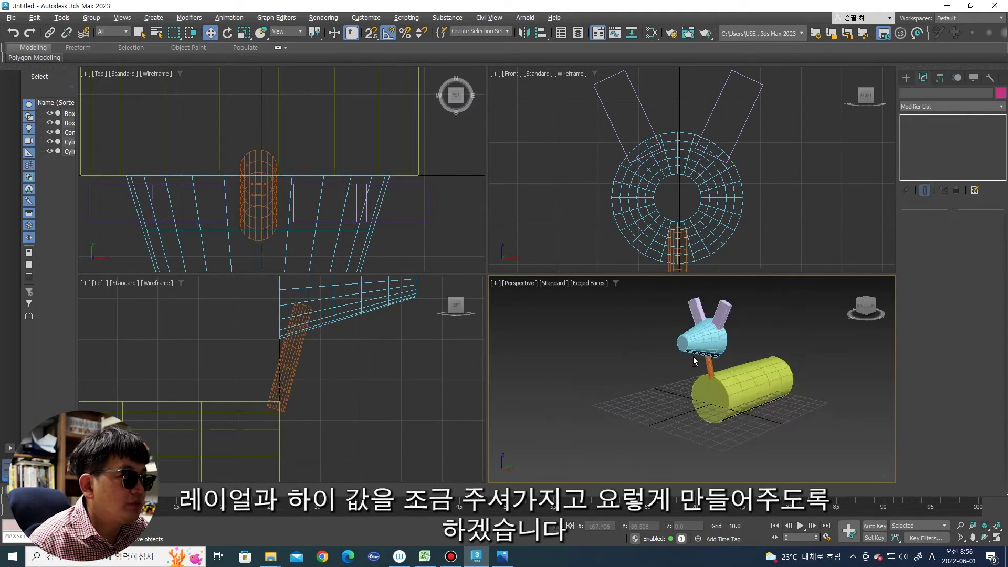
pyautogui.keyDown('alt'); pyautogui.moveTo(747, 365); pyautogui.dragTo(668, 361, button='middle'); pyautogui.keyUp('alt')
pyautogui.scroll(-3, 332, 176)
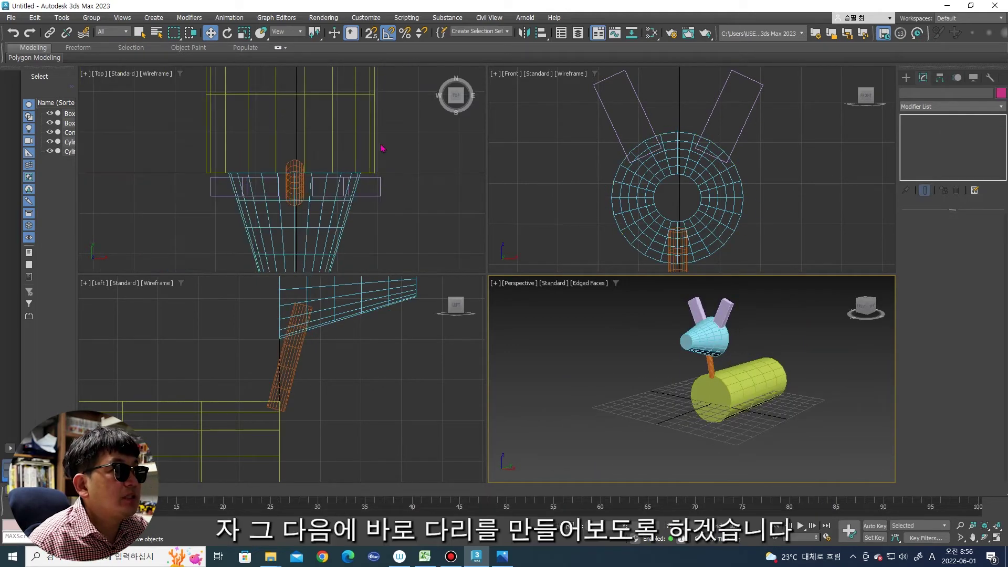
pyautogui.scroll(-2, 331, 176)
pyautogui.click(907, 78)
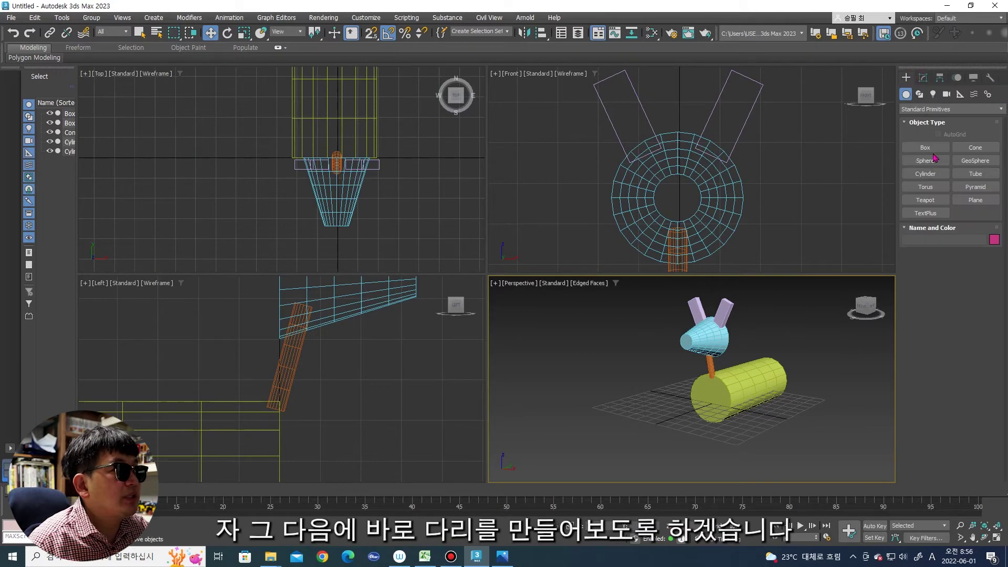
# Step: Create a joint sphere at the front of the body and Shift-copy it downward twice
pyautogui.click(933, 162)
pyautogui.moveTo(399, 155); pyautogui.dragTo(368, 179, button='middle')
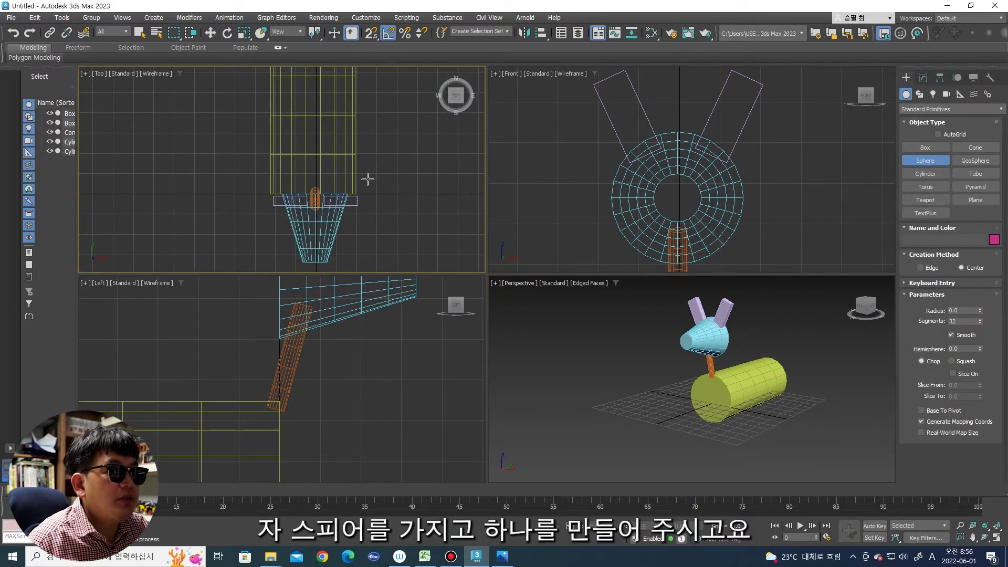
pyautogui.moveTo(363, 175); pyautogui.dragTo(378, 175)
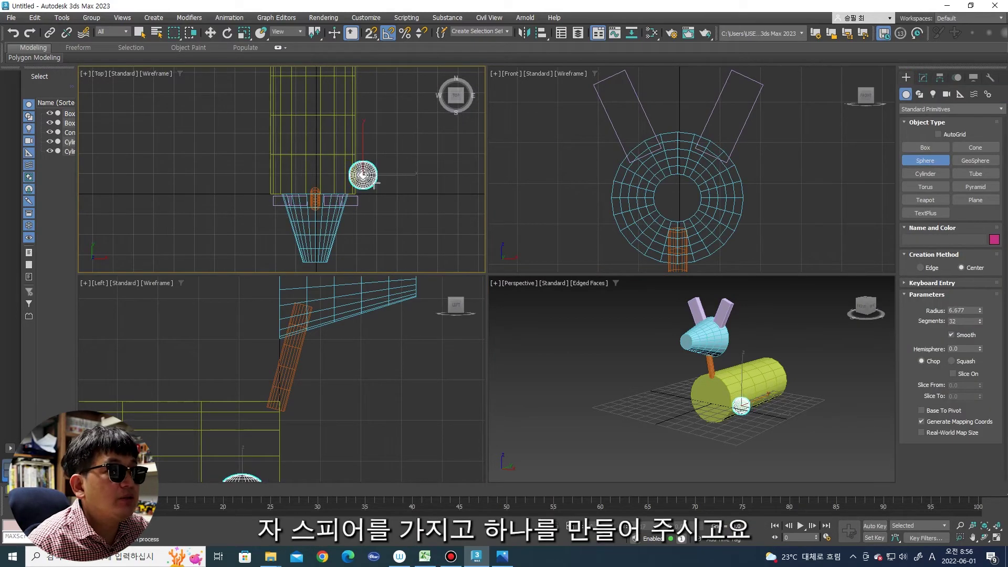
pyautogui.moveTo(394, 174); pyautogui.dragTo(349, 194, button='middle')
pyautogui.press('w')
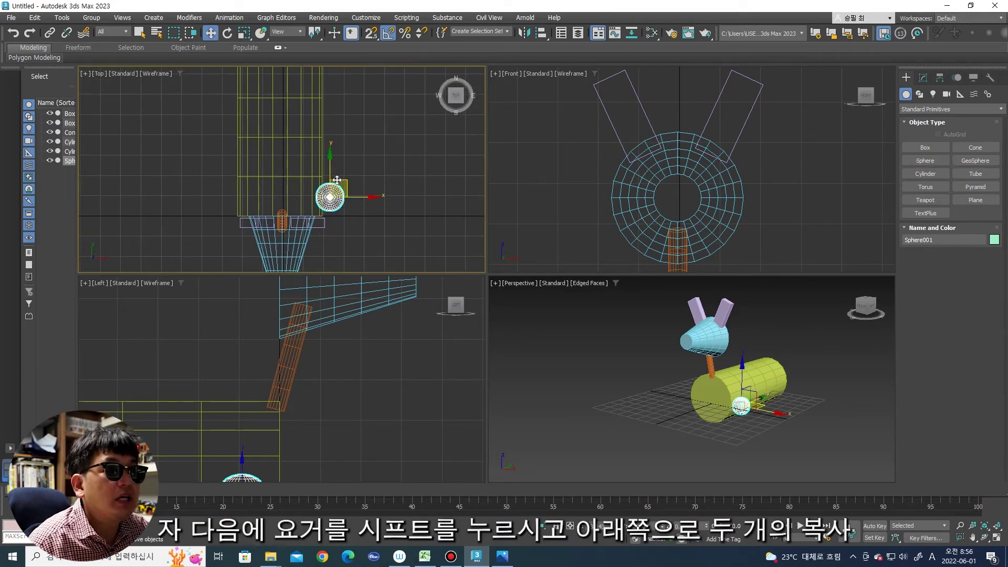
pyautogui.moveTo(336, 169); pyautogui.dragTo(336, 156)
pyautogui.scroll(-5, 289, 352)
pyautogui.moveTo(297, 396); pyautogui.dragTo(321, 362, button='middle')
pyautogui.keyDown('shift'); pyautogui.moveTo(295, 332); pyautogui.dragTo(296, 378); pyautogui.keyUp('shift')
pyautogui.click(531, 282)
pyautogui.click(506, 323)
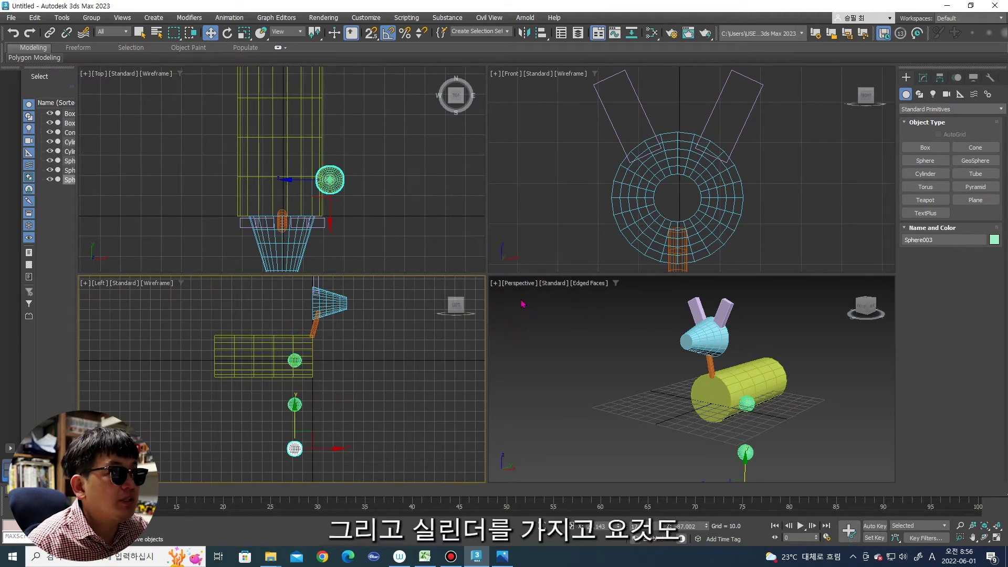
# Step: Create a leg cylinder of radius 5.014 running down through the spheres
pyautogui.click(927, 174)
pyautogui.scroll(5, 328, 177)
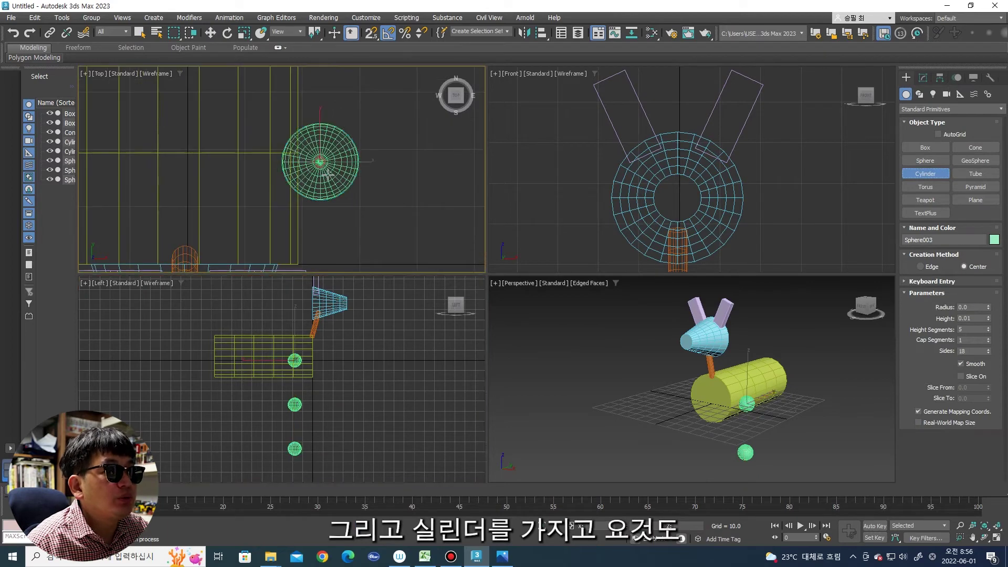
pyautogui.moveTo(321, 161); pyautogui.dragTo(344, 170)
pyautogui.moveTo(989, 309); pyautogui.dragTo(989, 325)
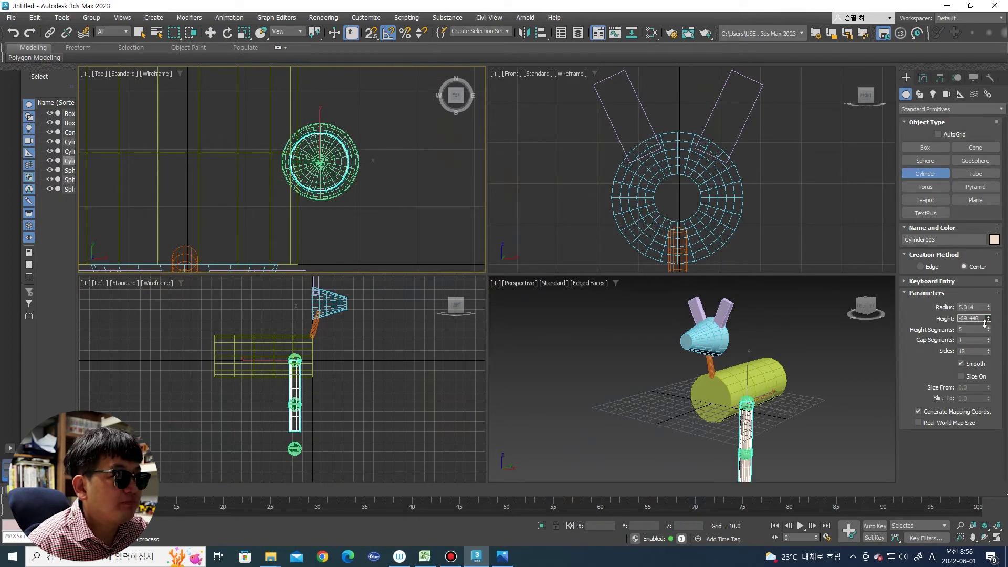
# Step: Draw a flat box foot and move it to the bottom of the leg
pyautogui.click(925, 147)
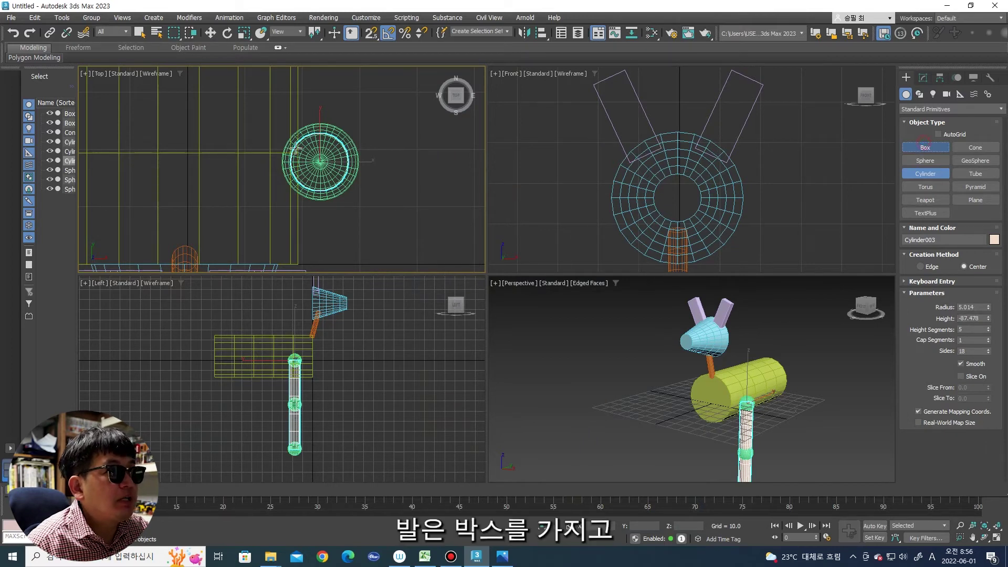
pyautogui.moveTo(281, 156); pyautogui.dragTo(358, 261)
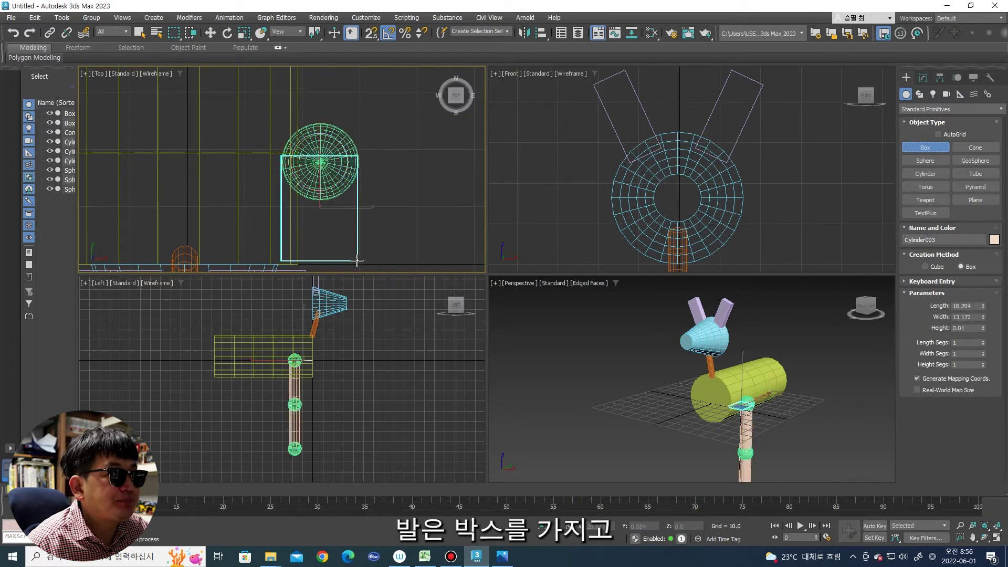
pyautogui.click(360, 229)
pyautogui.scroll(-3, 652, 154)
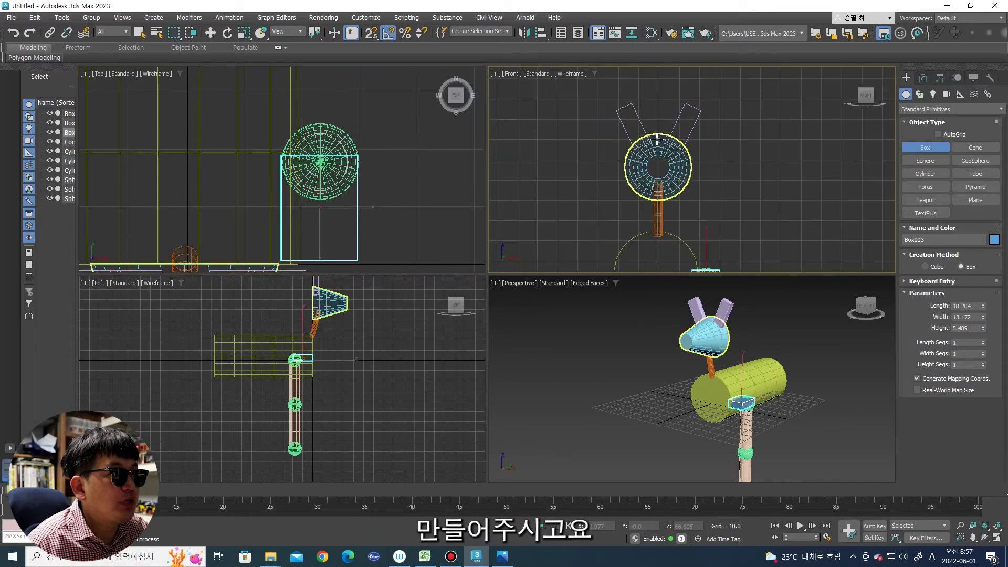
pyautogui.scroll(-3, 657, 158)
pyautogui.scroll(2, 676, 174)
pyautogui.press('w')
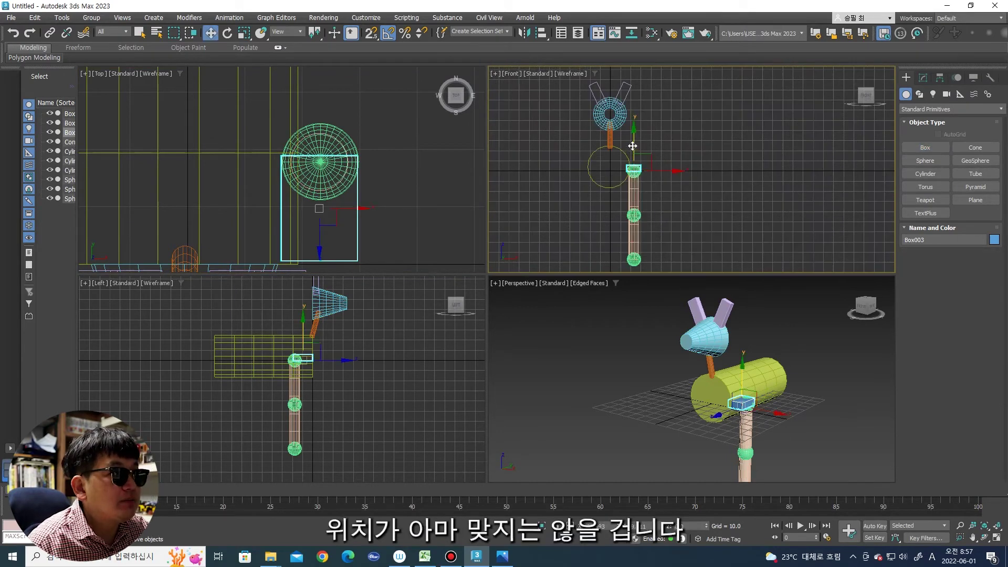
pyautogui.moveTo(634, 148); pyautogui.dragTo(636, 245)
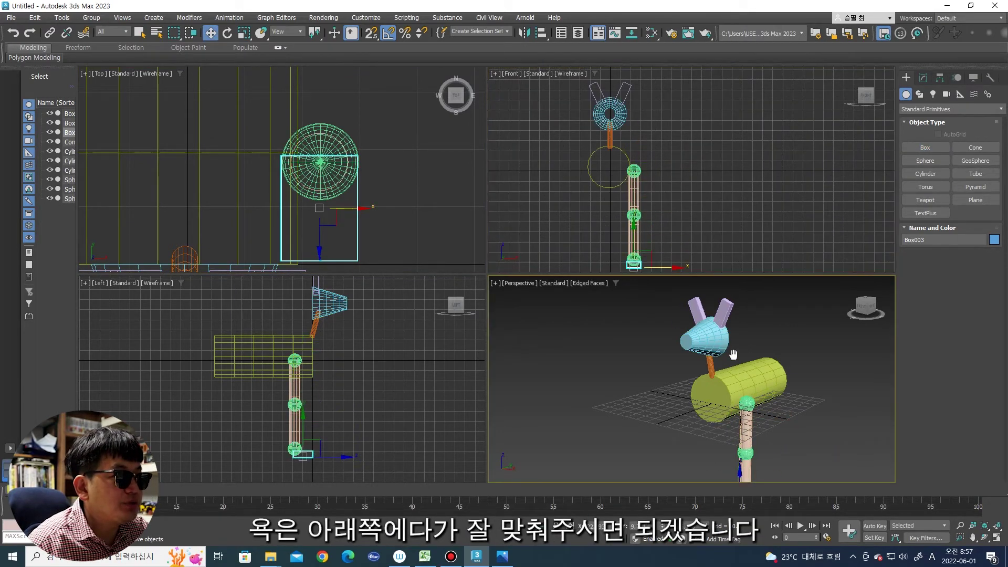
pyautogui.keyDown('alt'); pyautogui.moveTo(694, 378); pyautogui.dragTo(683, 346, button='middle'); pyautogui.keyUp('alt')
pyautogui.scroll(-3, 397, 236)
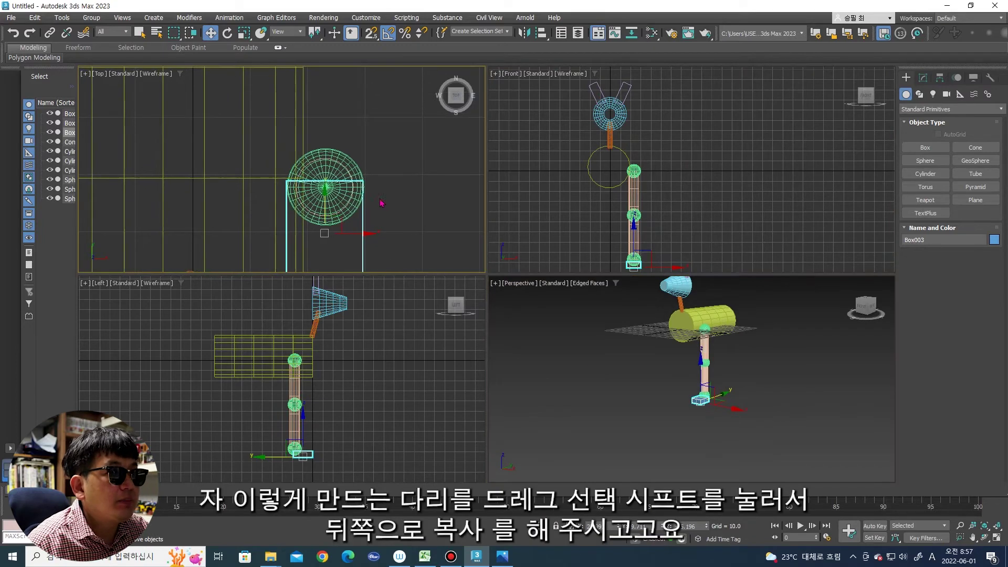
# Step: Select the five leg parts and copy them to the rear of the body
pyautogui.scroll(-2, 390, 183)
pyautogui.scroll(-2, 368, 210)
pyautogui.moveTo(366, 222)
pyautogui.mouseDown()
pyautogui.moveTo(354, 176)
pyautogui.moveTo(367, 129)
pyautogui.mouseUp()
pyautogui.scroll(-2, 372, 204)
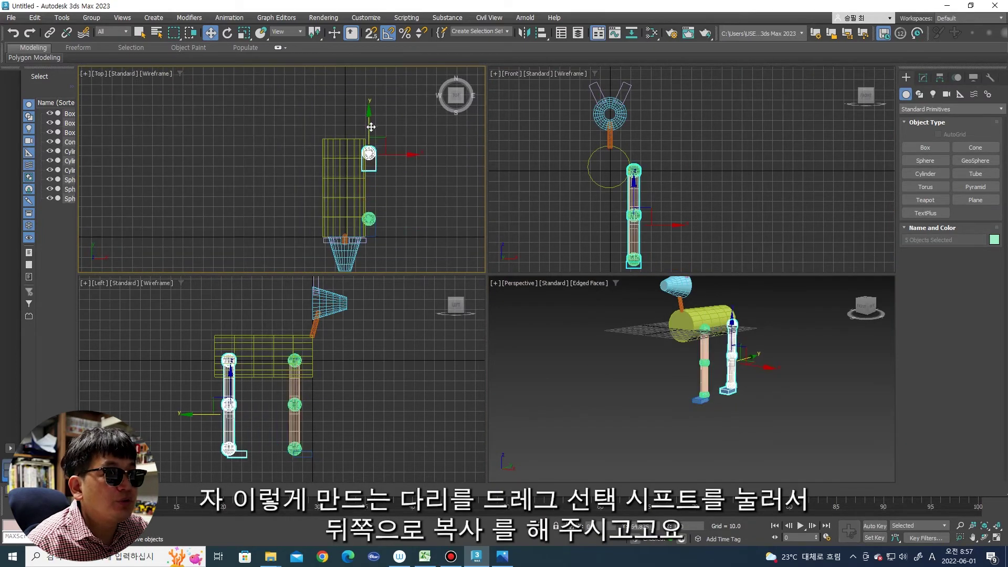
pyautogui.click(505, 322)
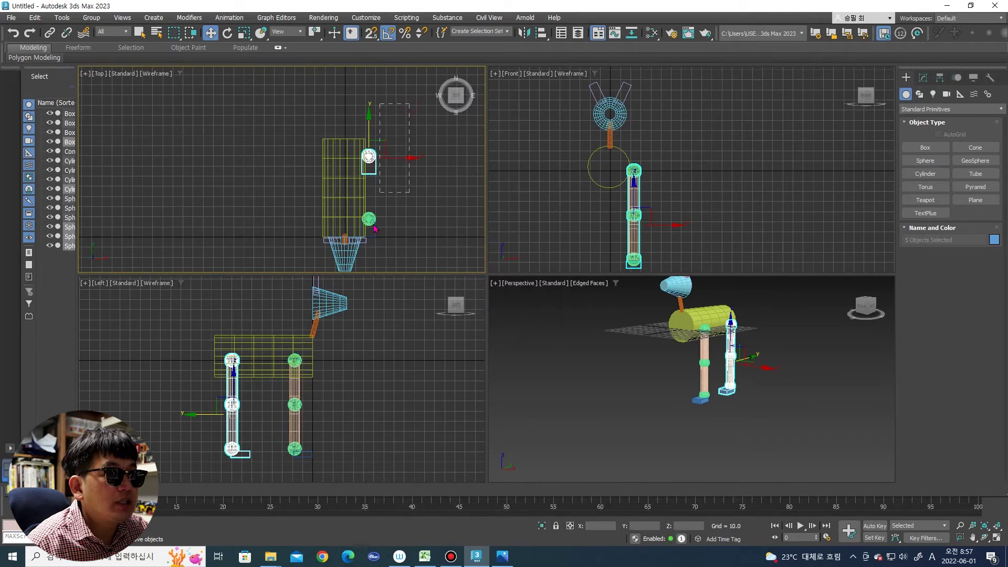
# Step: Copy both front and rear legs to the dog's other side
pyautogui.moveTo(391, 233); pyautogui.dragTo(382, 179)
pyautogui.scroll(2, 382, 179)
pyautogui.moveTo(382, 179); pyautogui.dragTo(410, 188, button='middle')
pyautogui.keyDown('shift'); pyautogui.moveTo(427, 205); pyautogui.dragTo(356, 204); pyautogui.keyUp('shift')
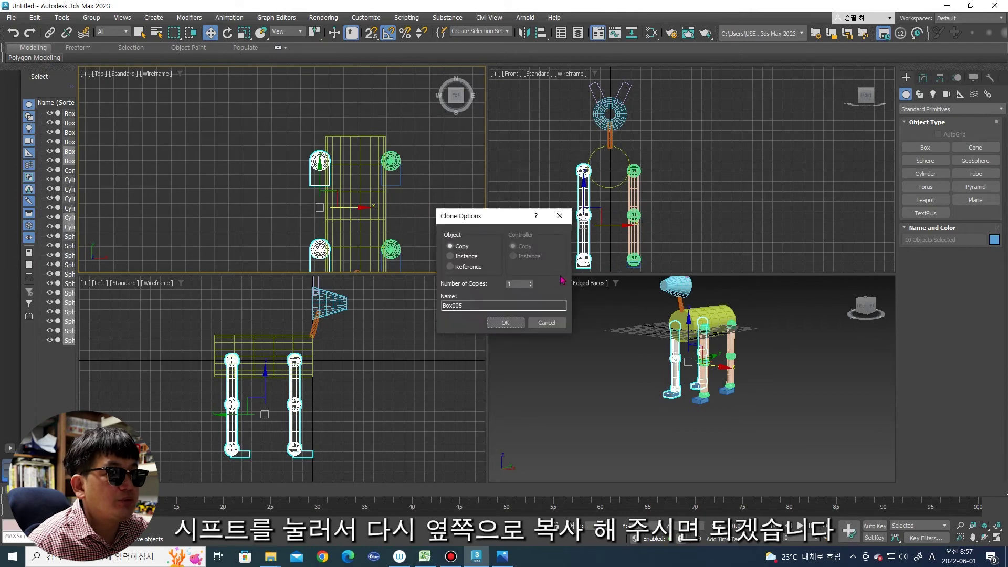
pyautogui.click(505, 323)
pyautogui.moveTo(641, 368)
pyautogui.keyDown('alt'); pyautogui.mouseDown(button='middle')
pyautogui.moveTo(601, 343)
pyautogui.moveTo(673, 325)
pyautogui.mouseUp(button='middle'); pyautogui.keyUp('alt')
pyautogui.scroll(3, 631, 332)
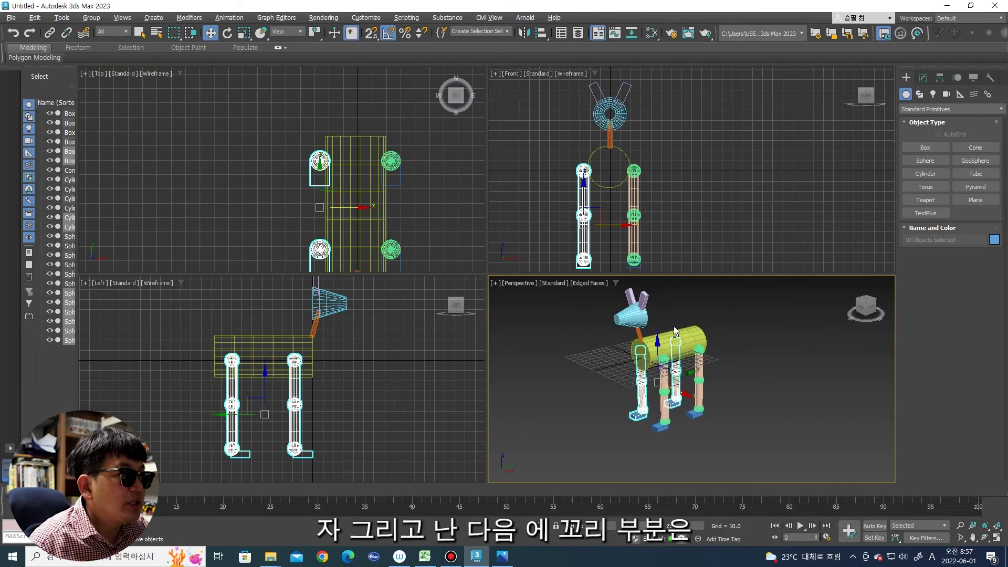
# Step: Create a small sphere on top of the body's rear and copy it diagonally up and back
pyautogui.click(926, 160)
pyautogui.scroll(4, 315, 168)
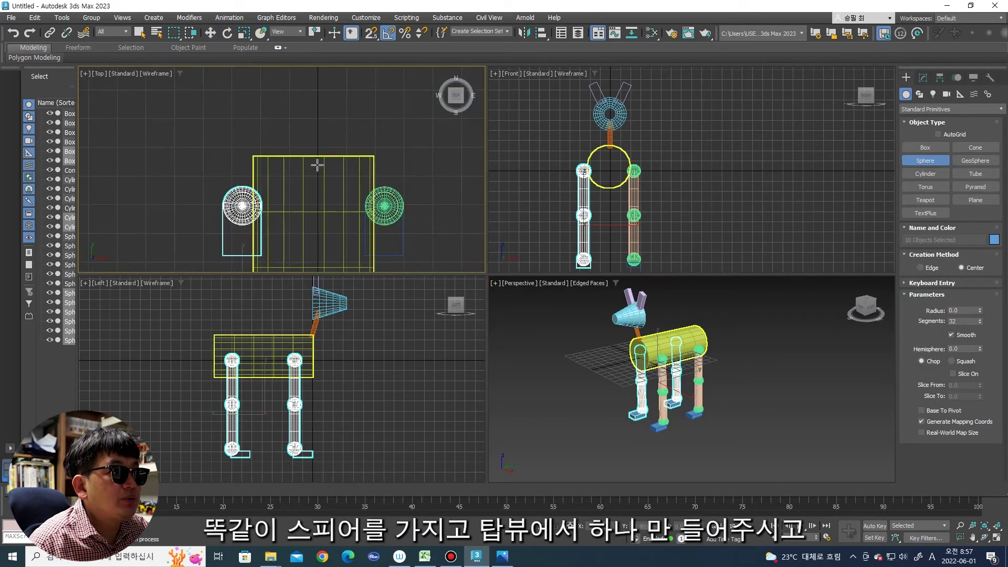
pyautogui.moveTo(317, 154); pyautogui.dragTo(330, 155)
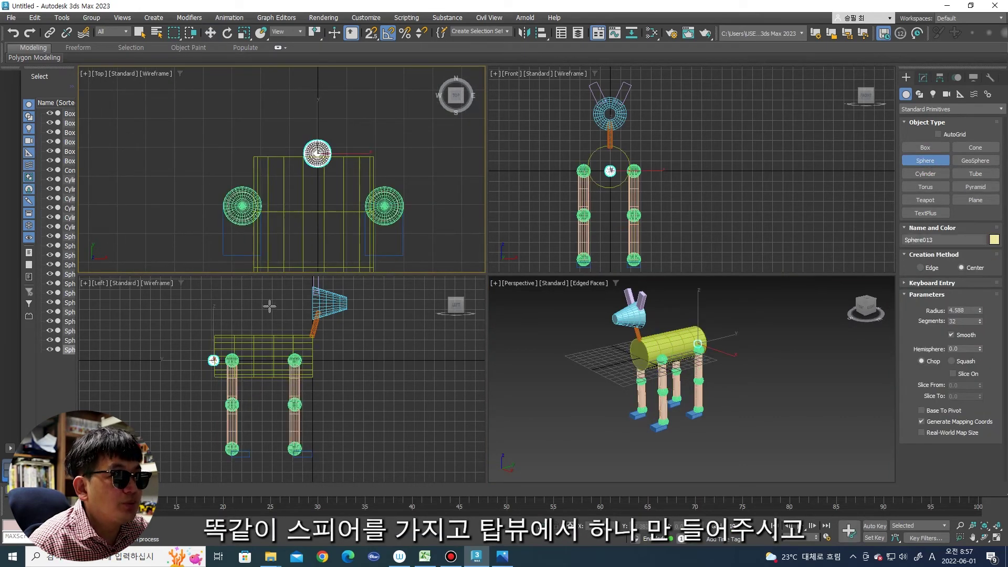
pyautogui.moveTo(218, 361); pyautogui.dragTo(247, 385, button='middle')
pyautogui.press('w')
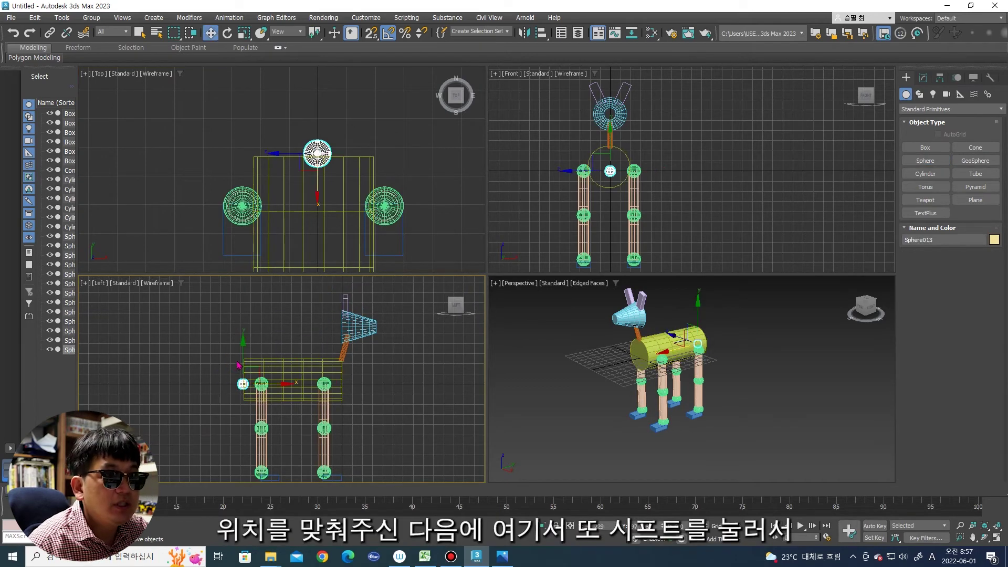
pyautogui.moveTo(242, 356); pyautogui.dragTo(246, 329)
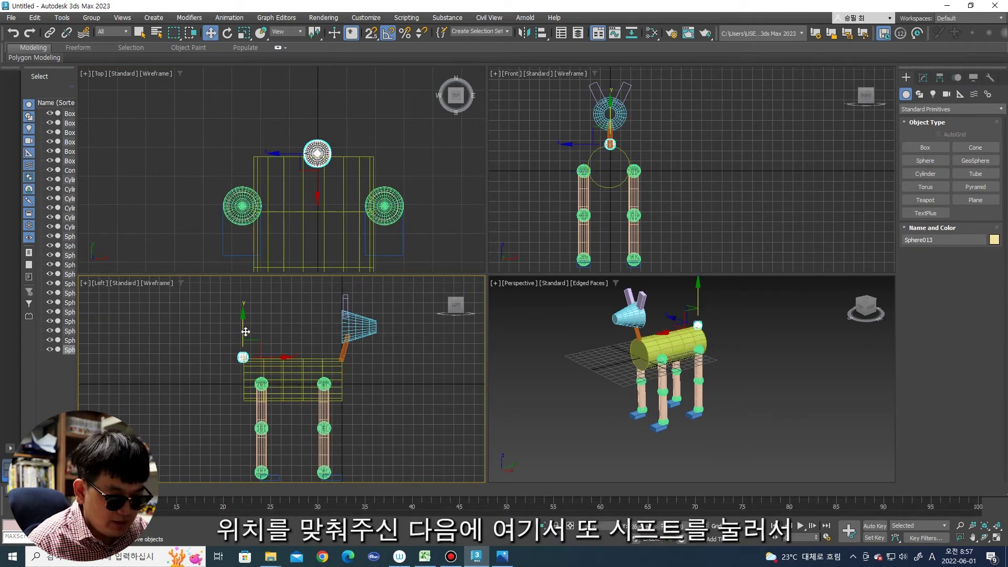
pyautogui.moveTo(246, 332); pyautogui.dragTo(265, 365, button='middle')
pyautogui.moveTo(264, 367)
pyautogui.keyDown('shift'); pyautogui.mouseDown()
pyautogui.moveTo(204, 291)
pyautogui.moveTo(204, 301)
pyautogui.mouseUp(); pyautogui.keyUp('shift')
pyautogui.click(509, 322)
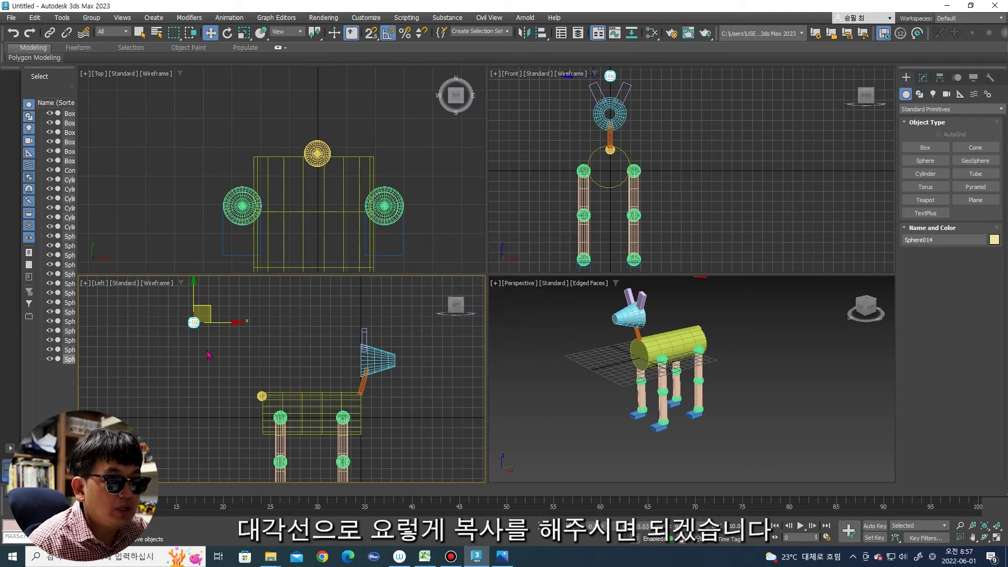
pyautogui.keyDown('alt'); pyautogui.moveTo(601, 365); pyautogui.dragTo(761, 341, button='middle'); pyautogui.keyUp('alt')
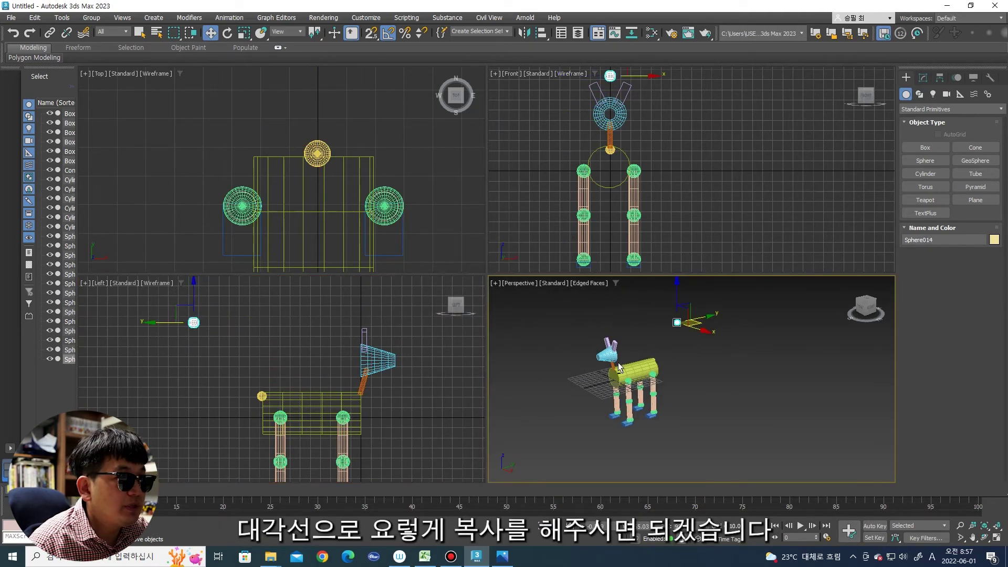
# Step: Create a tail cylinder from the sphere, move it onto the sphere and tilt it backward
pyautogui.click(926, 173)
pyautogui.moveTo(301, 154); pyautogui.dragTo(296, 214, button='middle')
pyautogui.click(312, 213)
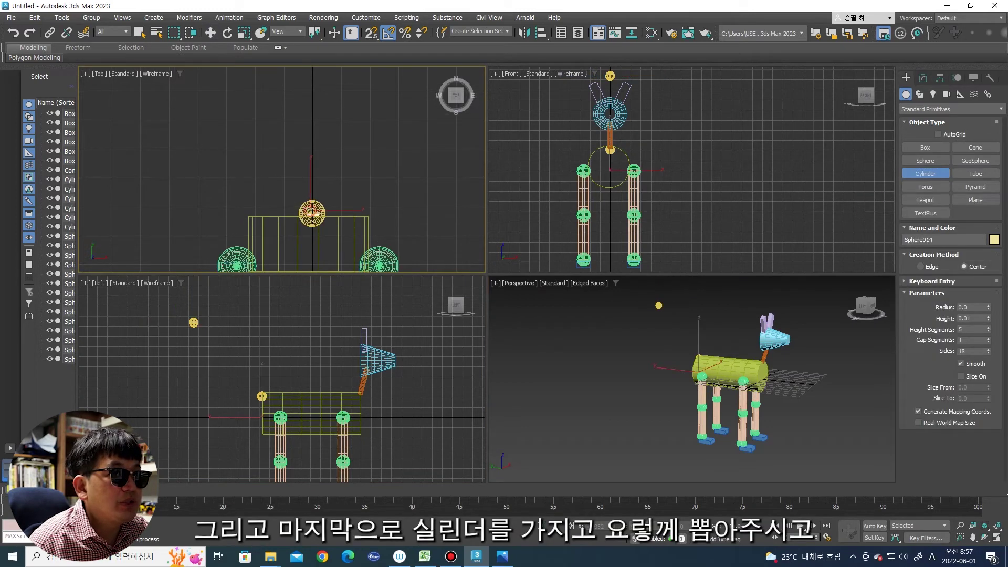
pyautogui.click(250, 350)
pyautogui.press('w')
pyautogui.moveTo(264, 382)
pyautogui.mouseDown()
pyautogui.moveTo(264, 359)
pyautogui.moveTo(283, 363)
pyautogui.moveTo(273, 357)
pyautogui.mouseUp()
pyautogui.press('e')
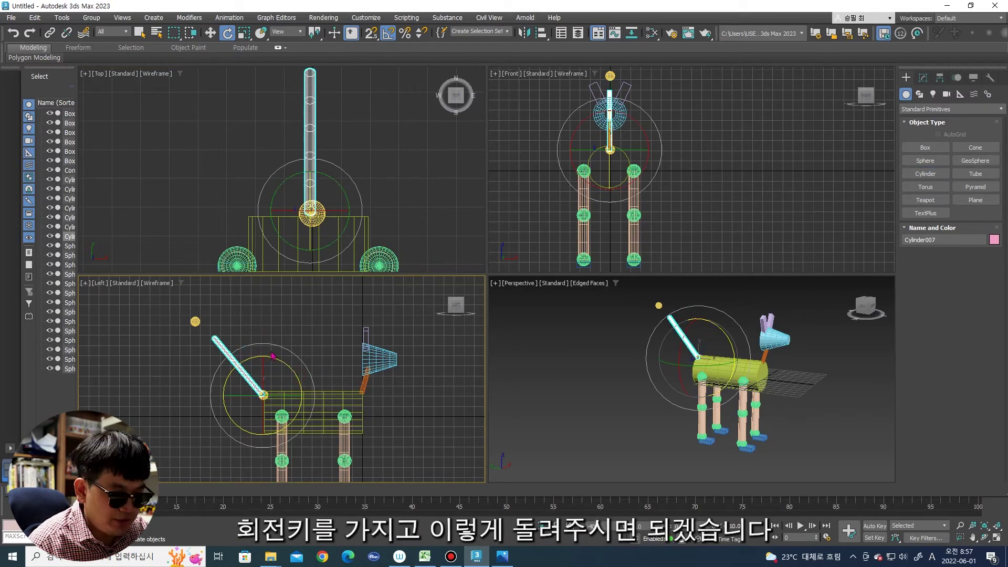
# Step: Move the small yellow sphere to the tail's top end
pyautogui.click(195, 322)
pyautogui.scroll(2, 195, 322)
pyautogui.press('w')
pyautogui.moveTo(218, 304); pyautogui.dragTo(231, 327)
pyautogui.click(383, 331)
pyautogui.scroll(-5, 653, 330)
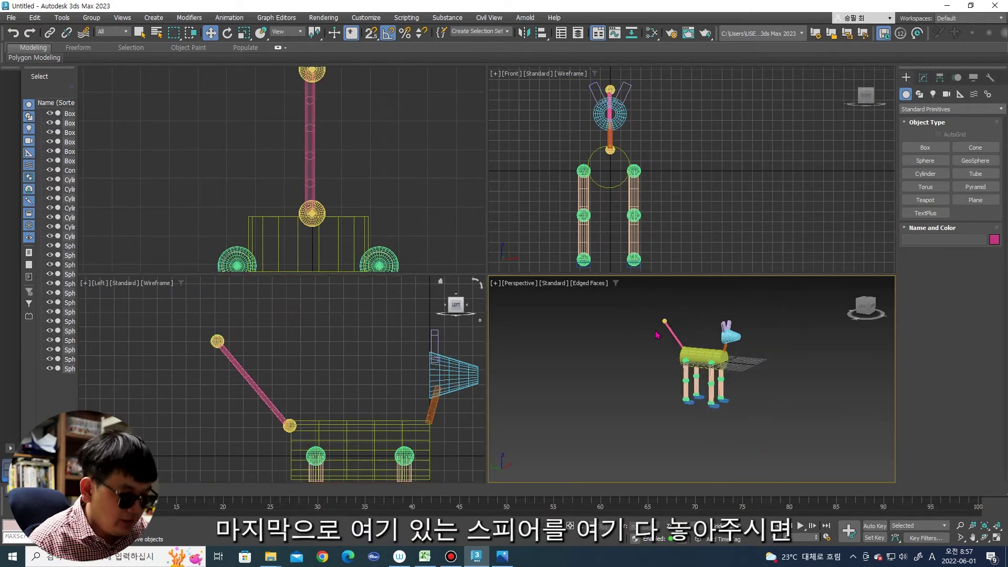
# Step: Orbit closer and select the leg sphere and body to check the finished dog
pyautogui.moveTo(763, 362); pyautogui.dragTo(828, 344, button='middle')
pyautogui.moveTo(762, 336)
pyautogui.mouseDown(button='middle')
pyautogui.moveTo(657, 405)
pyautogui.moveTo(665, 390)
pyautogui.mouseUp(button='middle')
pyautogui.scroll(5, 655, 389)
pyautogui.click(649, 387)
pyautogui.scroll(-2, 675, 388)
pyautogui.click(681, 387)
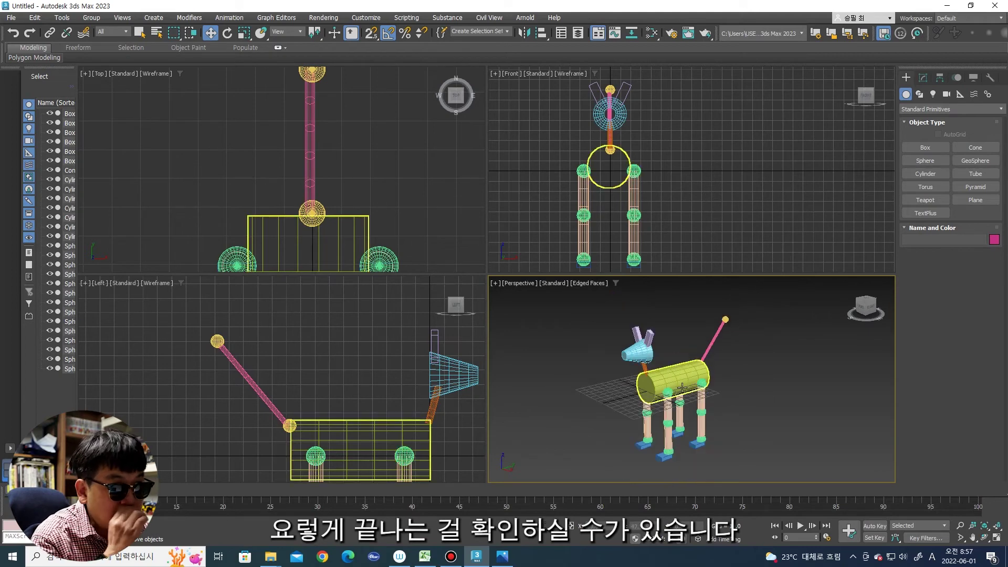
pyautogui.click(632, 371)
pyautogui.click(668, 380)
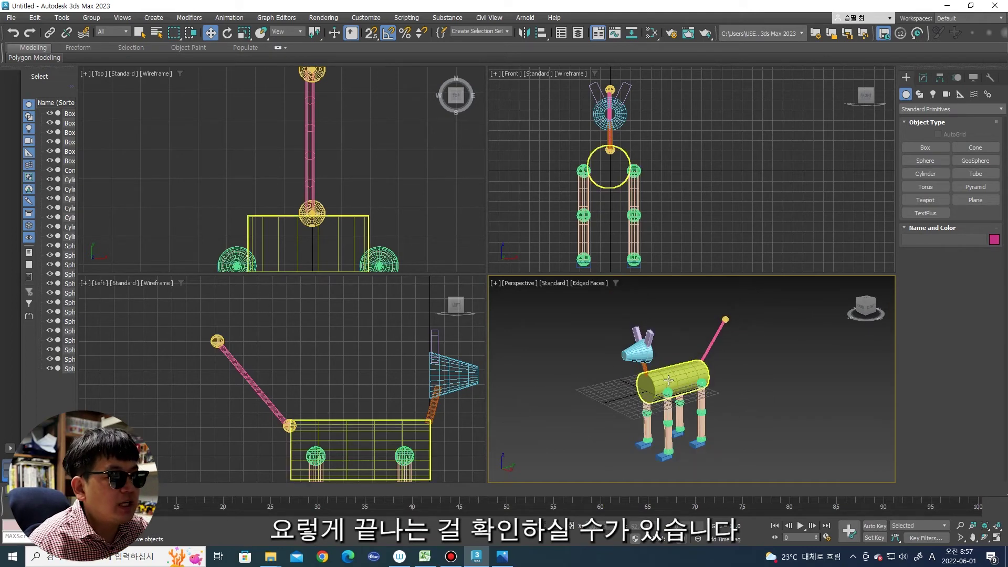
pyautogui.click(557, 331)
# Step: Select the leg parts without the body and shift them upward in the Top view
pyautogui.scroll(-3, 231, 168)
pyautogui.moveTo(231, 152); pyautogui.dragTo(357, 271)
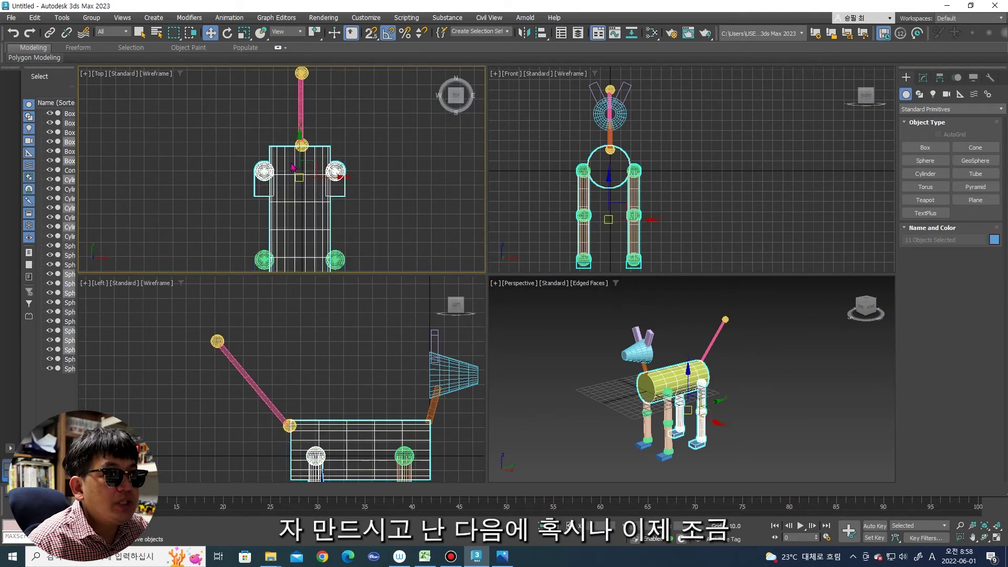
pyautogui.scroll(3, 305, 170)
pyautogui.keyDown('alt'); pyautogui.click(332, 156); pyautogui.keyUp('alt')
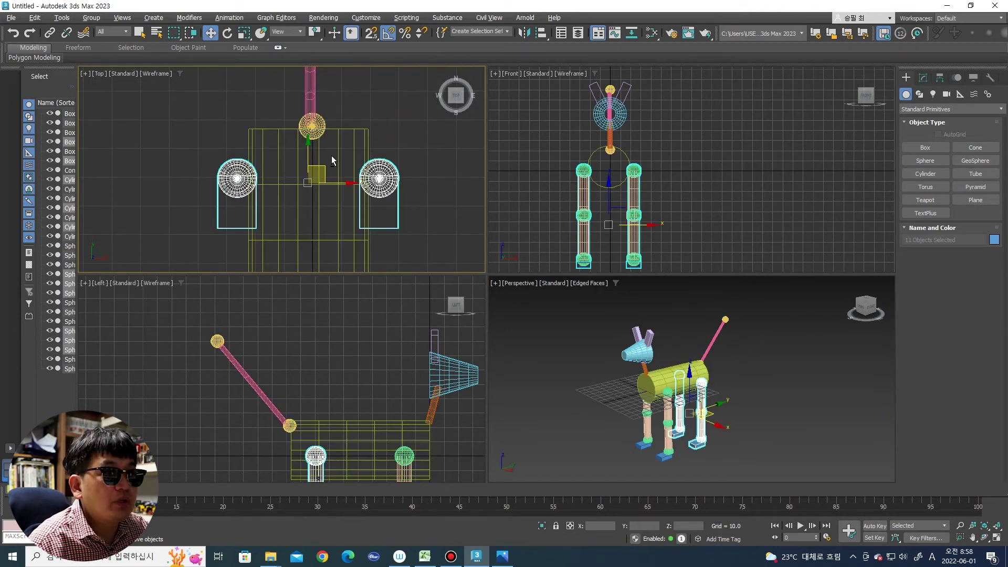
pyautogui.moveTo(308, 162); pyautogui.dragTo(308, 147)
pyautogui.scroll(-3, 710, 358)
pyautogui.click(711, 358)
pyautogui.keyDown('alt'); pyautogui.moveTo(710, 359); pyautogui.dragTo(706, 361, button='middle'); pyautogui.keyUp('alt')
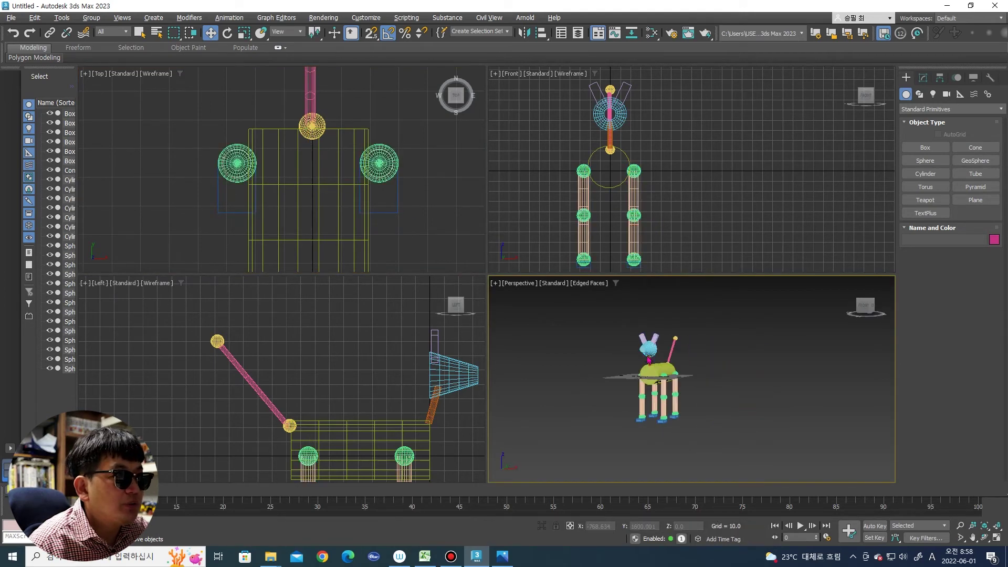
pyautogui.scroll(-4, 270, 194)
# Step: Move the whole dog right along X with Ctrl+A, then open the sailboat picture 배.jpg
pyautogui.click(315, 236)
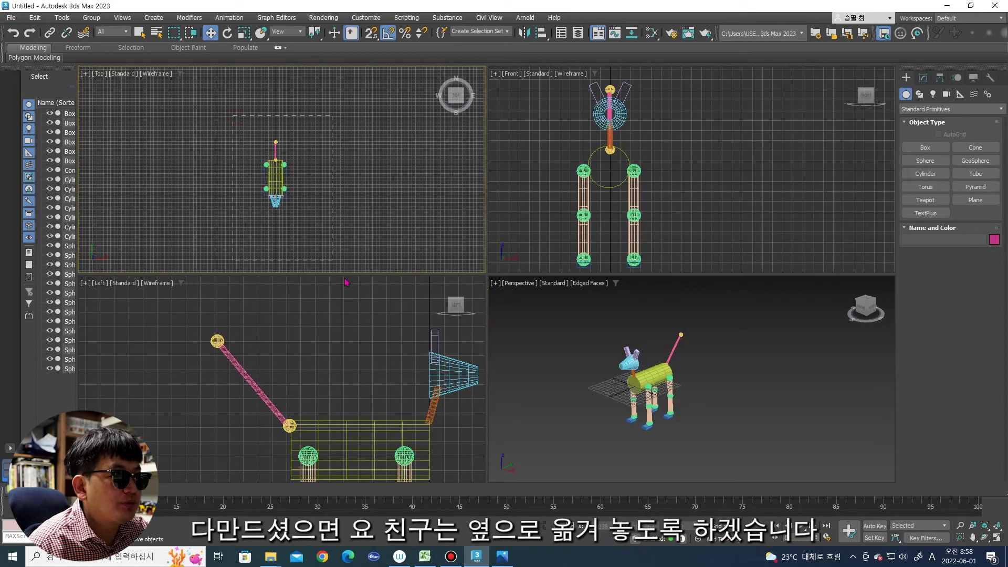
pyautogui.hotkey('ctrl', 'a')
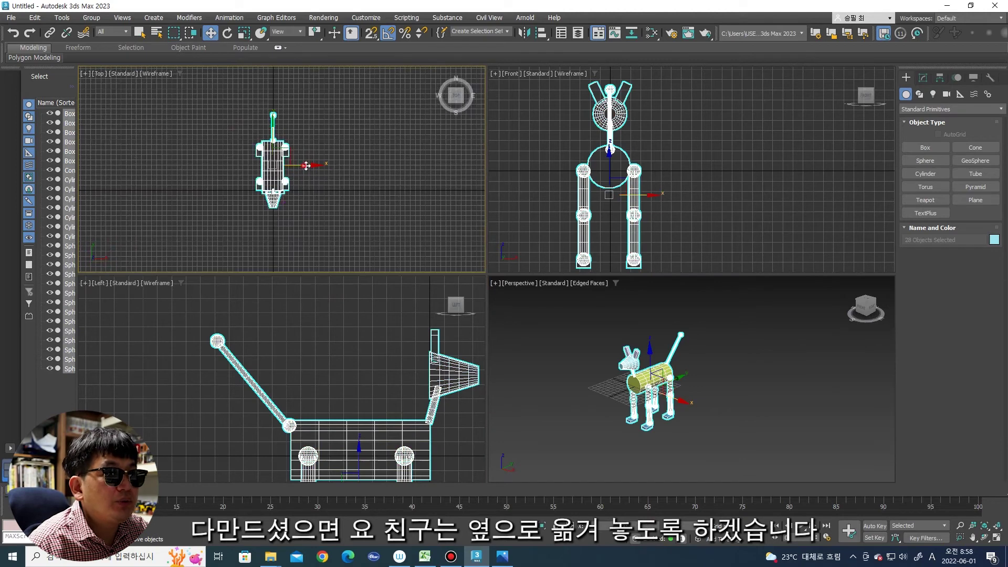
pyautogui.moveTo(306, 166); pyautogui.dragTo(400, 164)
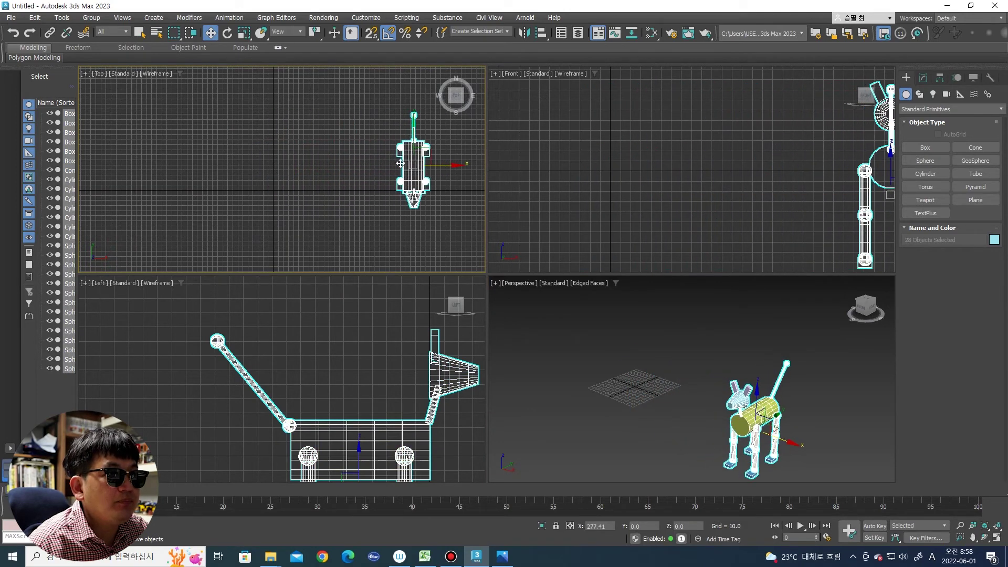
pyautogui.click(380, 168)
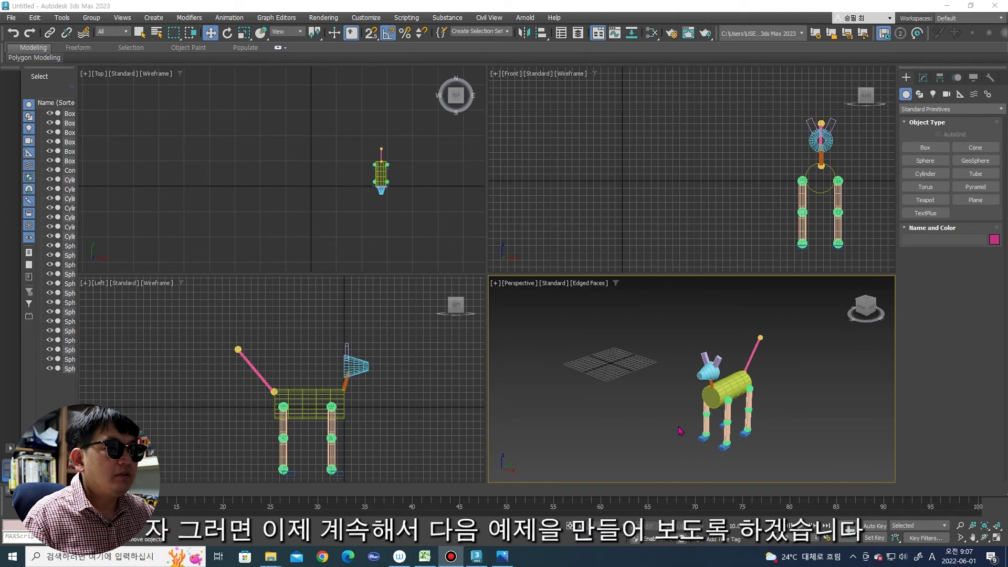
pyautogui.click(502, 557)
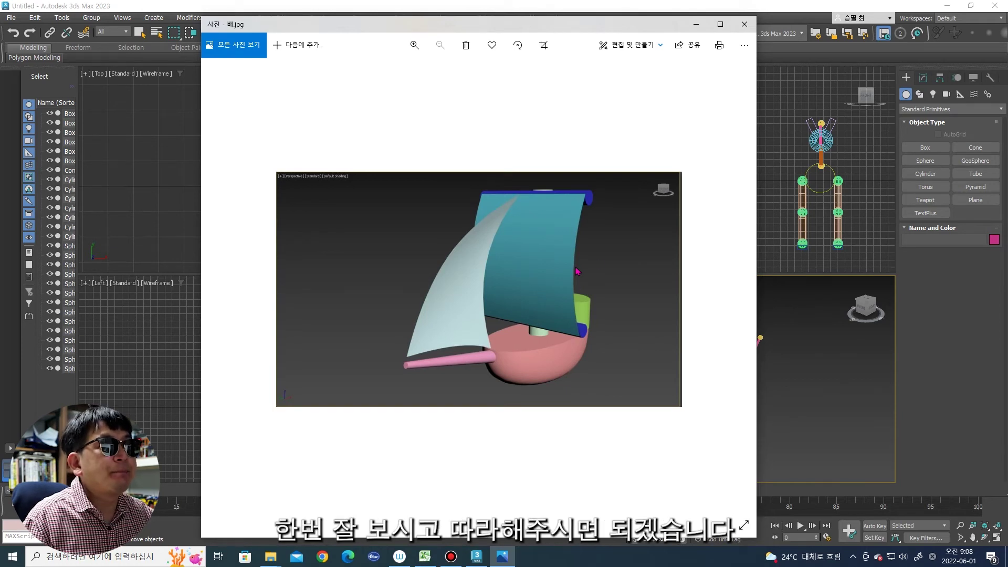
# Step: Minimize the sailboat reference picture in Photos to return to 3ds Max
pyautogui.click(696, 23)
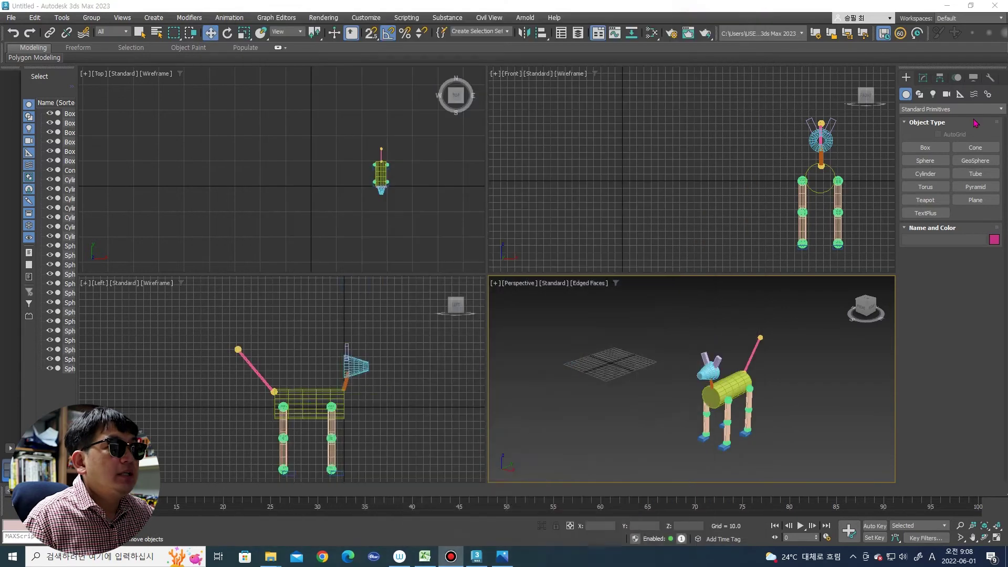
# Step: Create a large sphere at the scene centre with Slice On and Slice From 180
pyautogui.scroll(3, 315, 179)
pyautogui.scroll(2, 326, 168)
pyautogui.click(926, 161)
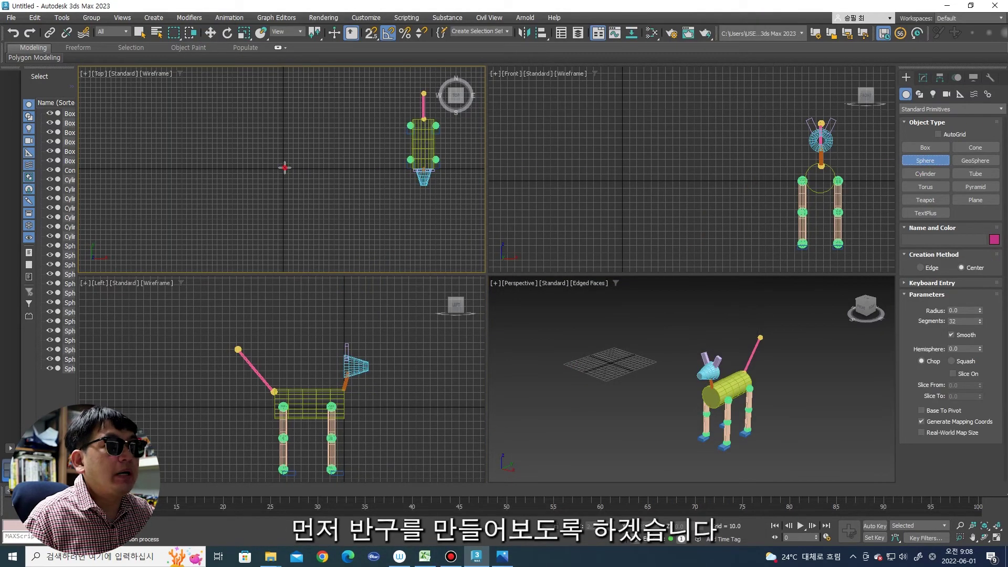
pyautogui.moveTo(285, 168); pyautogui.dragTo(345, 169)
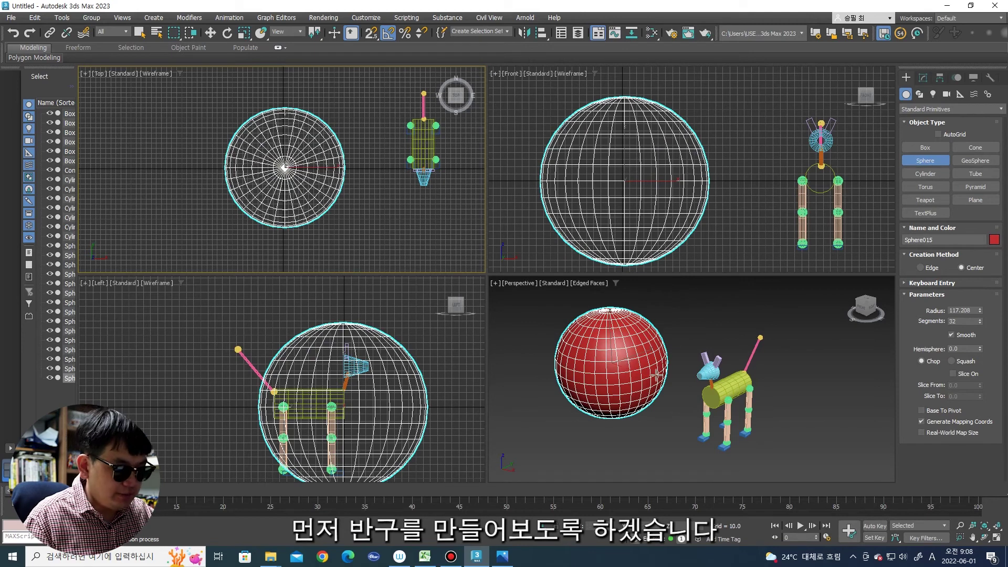
pyautogui.moveTo(610, 376); pyautogui.dragTo(625, 376, button='middle')
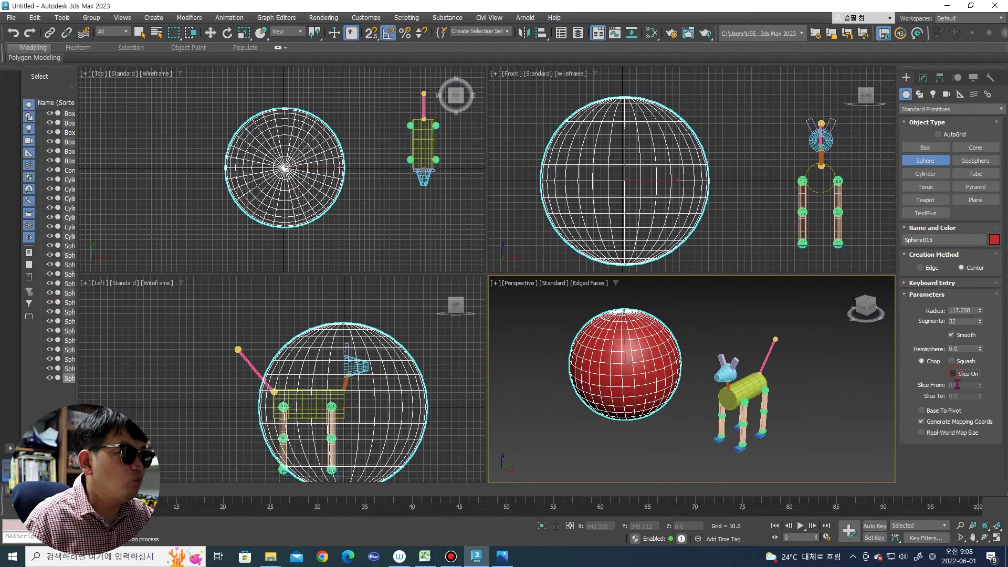
pyautogui.click(954, 373)
pyautogui.write('180')
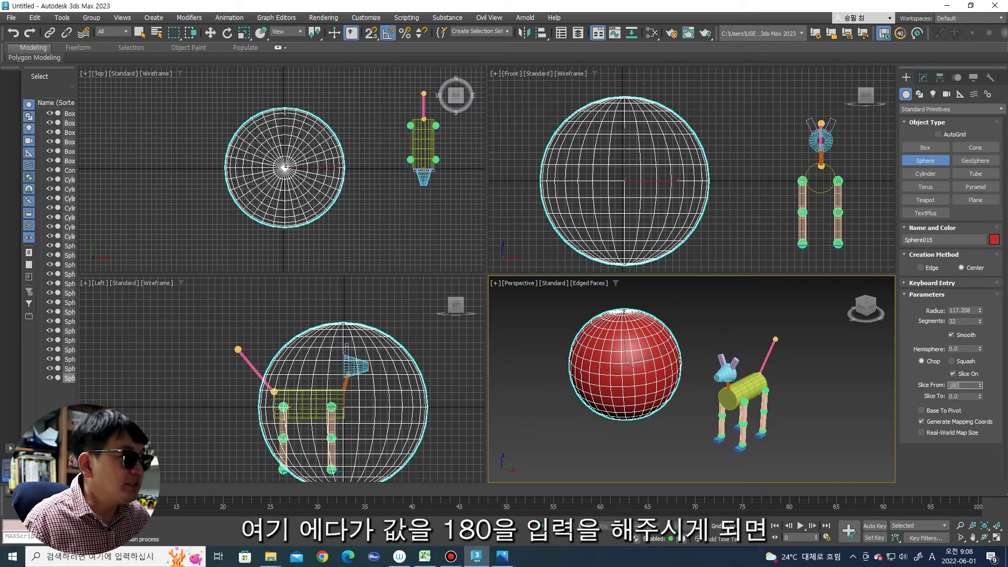
pyautogui.press('Return')
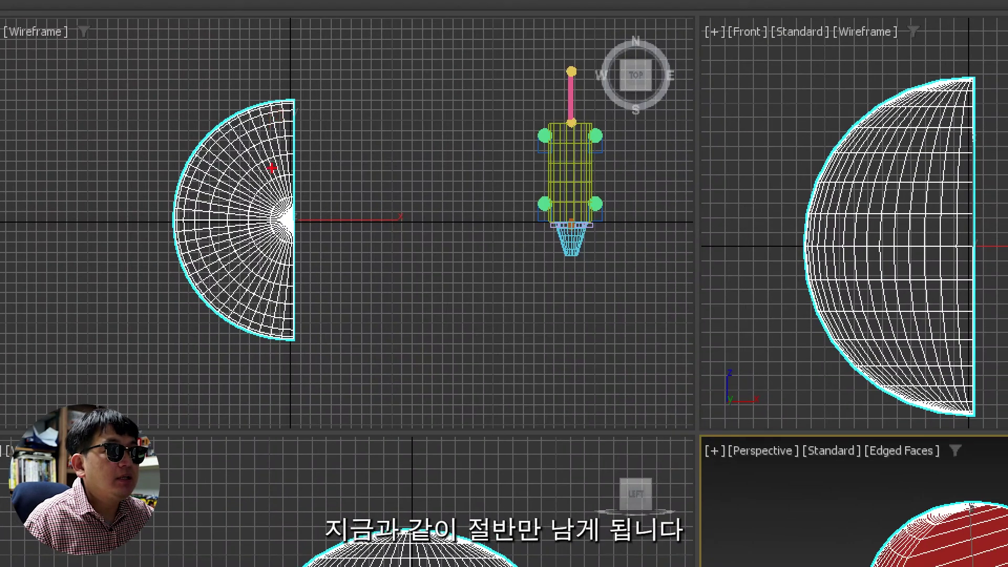
# Step: Rotate the half sphere 90 degrees in the Front view so it opens upward
pyautogui.moveTo(293, 99); pyautogui.dragTo(274, 293)
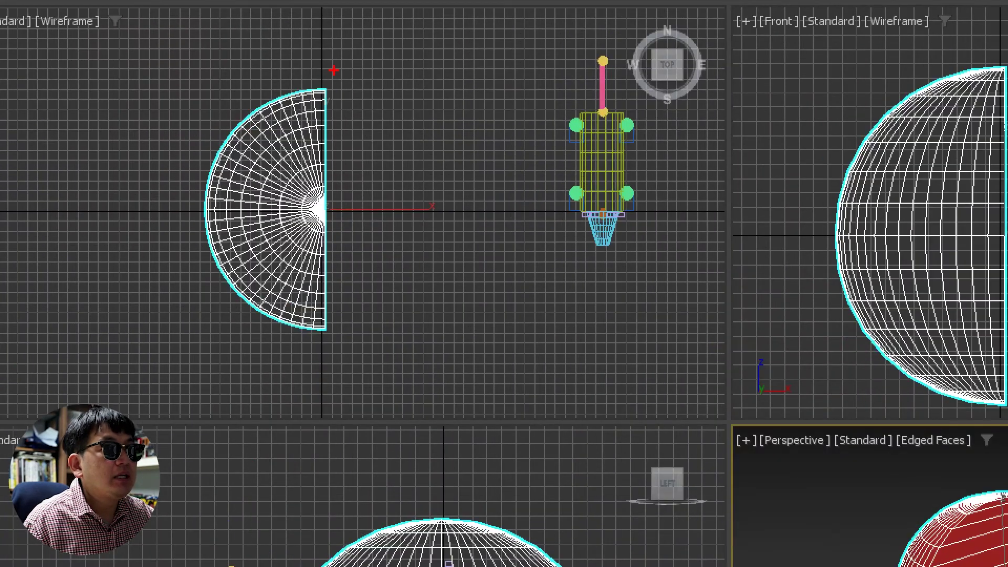
pyautogui.moveTo(332, 66); pyautogui.dragTo(315, 332)
pyautogui.moveTo(303, 123); pyautogui.dragTo(284, 261)
pyautogui.moveTo(209, 187)
pyautogui.mouseDown()
pyautogui.moveTo(260, 141)
pyautogui.moveTo(309, 138)
pyautogui.mouseUp()
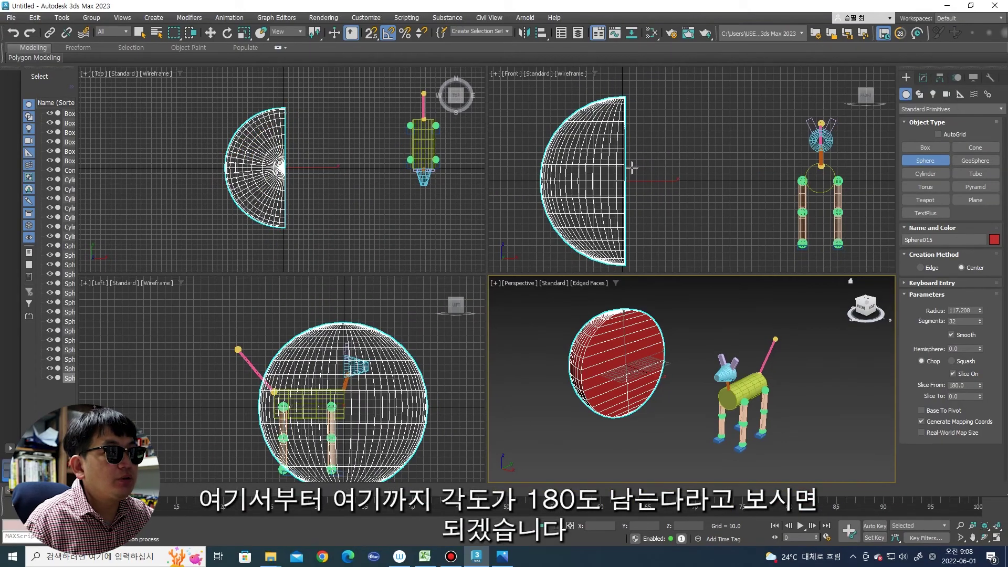
pyautogui.moveTo(633, 167); pyautogui.dragTo(639, 163, button='middle')
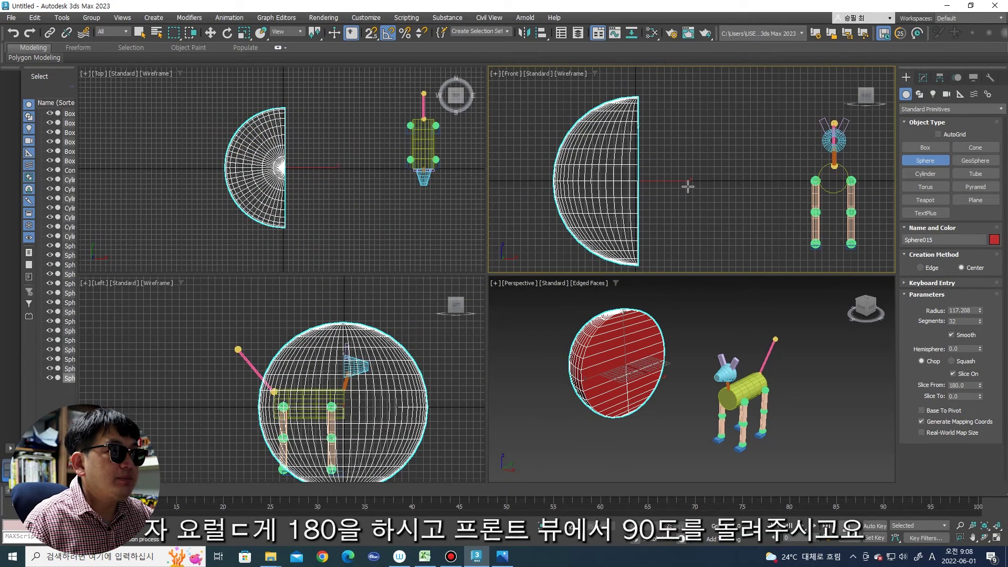
pyautogui.moveTo(688, 187); pyautogui.dragTo(700, 180, button='middle')
pyautogui.press('e')
pyautogui.moveTo(685, 149); pyautogui.dragTo(667, 95)
pyautogui.rightClick(667, 94)
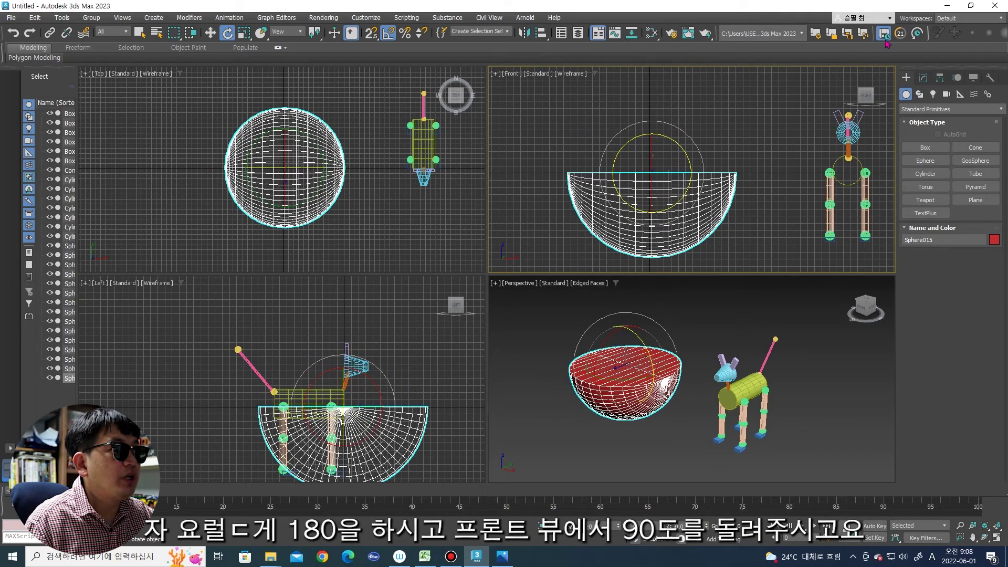
# Step: Add an FFD 4x4x4 modifier to the half sphere from the Modifier List
pyautogui.click(923, 78)
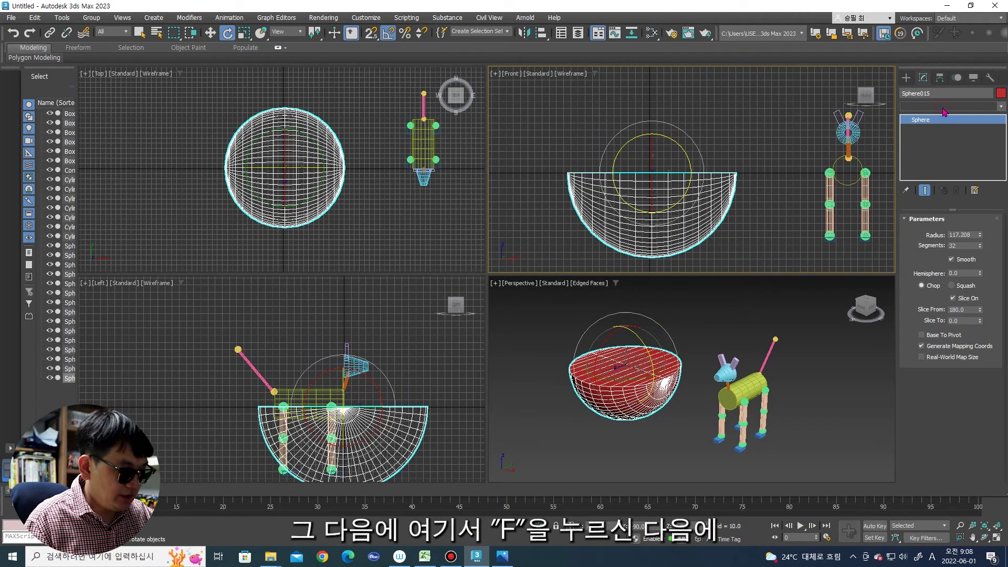
pyautogui.click(943, 107)
pyautogui.press('f')
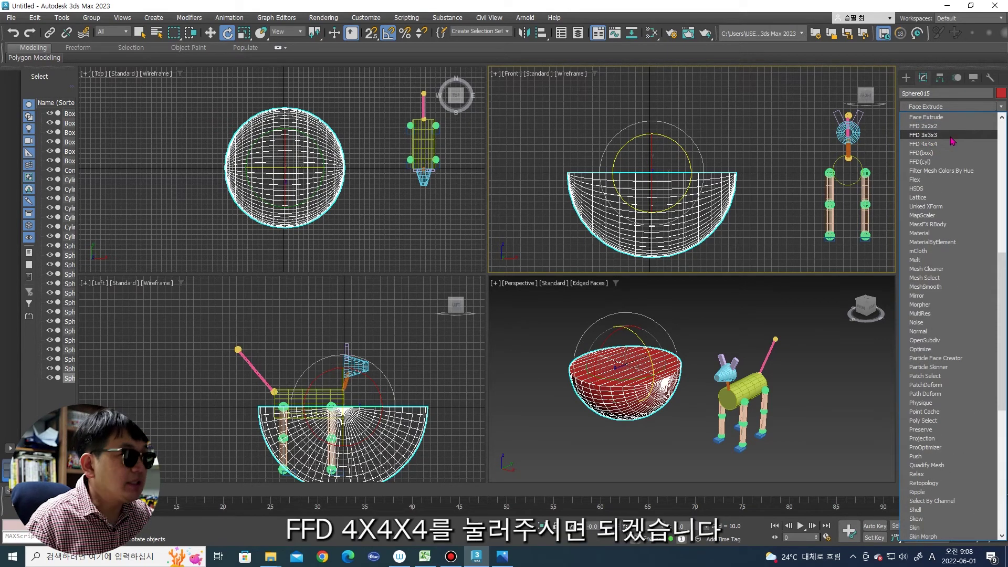
pyautogui.click(952, 144)
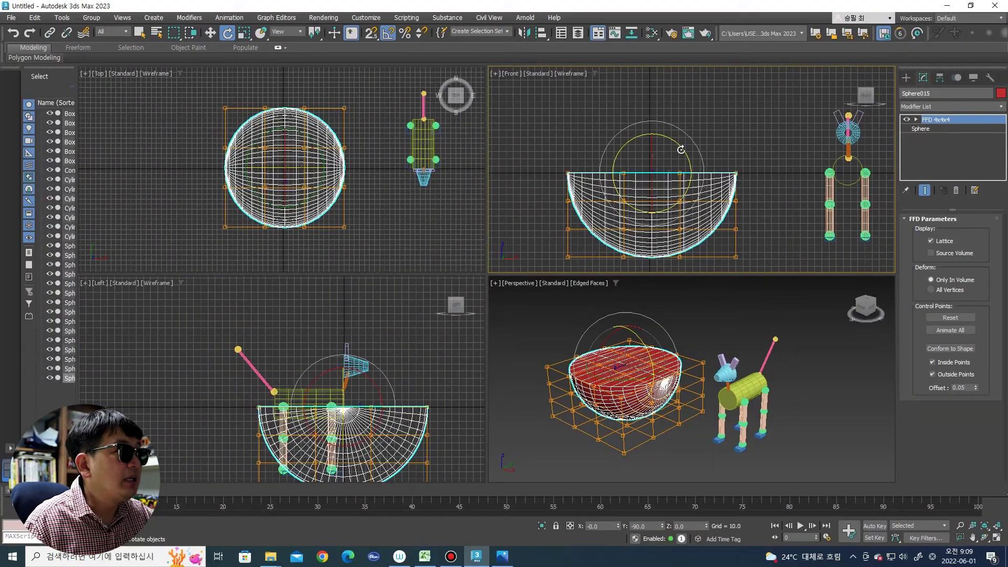
# Step: In FFD Control Points mode, select the top and bottom lattice rows and squash them along Y
pyautogui.click(917, 120)
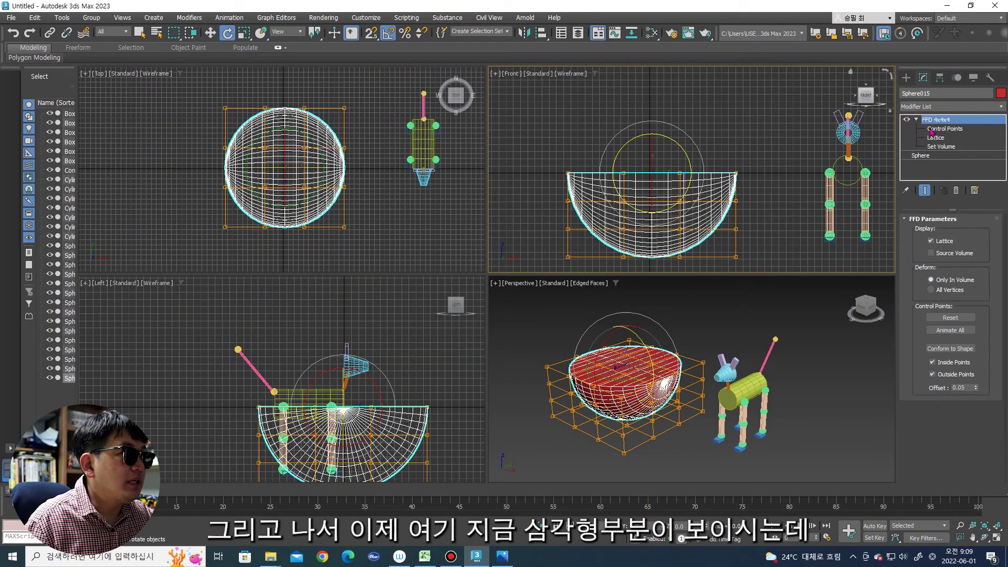
pyautogui.click(917, 119)
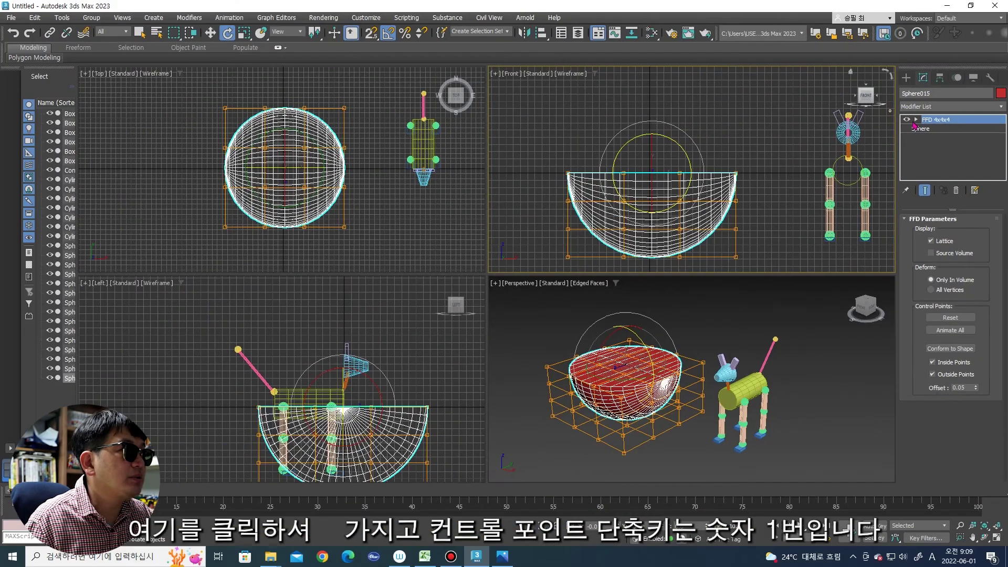
pyautogui.click(916, 120)
pyautogui.click(929, 128)
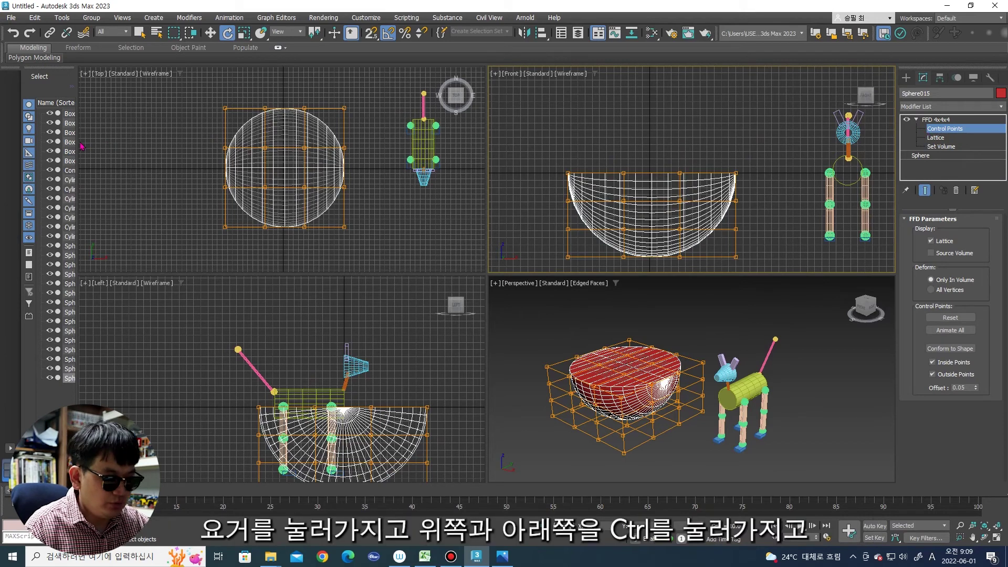
pyautogui.moveTo(192, 101); pyautogui.dragTo(184, 102, button='middle')
pyautogui.press('1')
pyautogui.moveTo(396, 139); pyautogui.dragTo(398, 141)
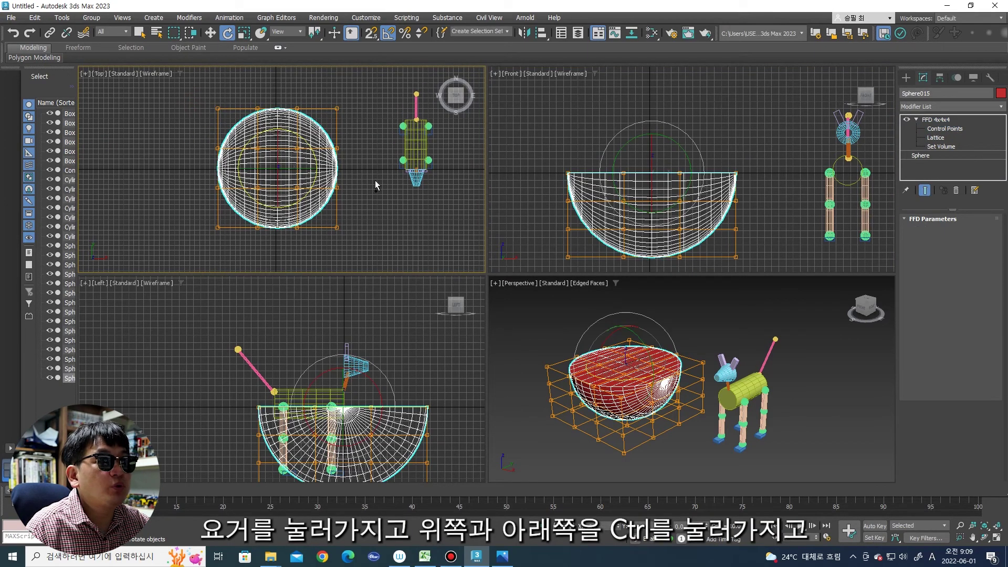
pyautogui.click(959, 130)
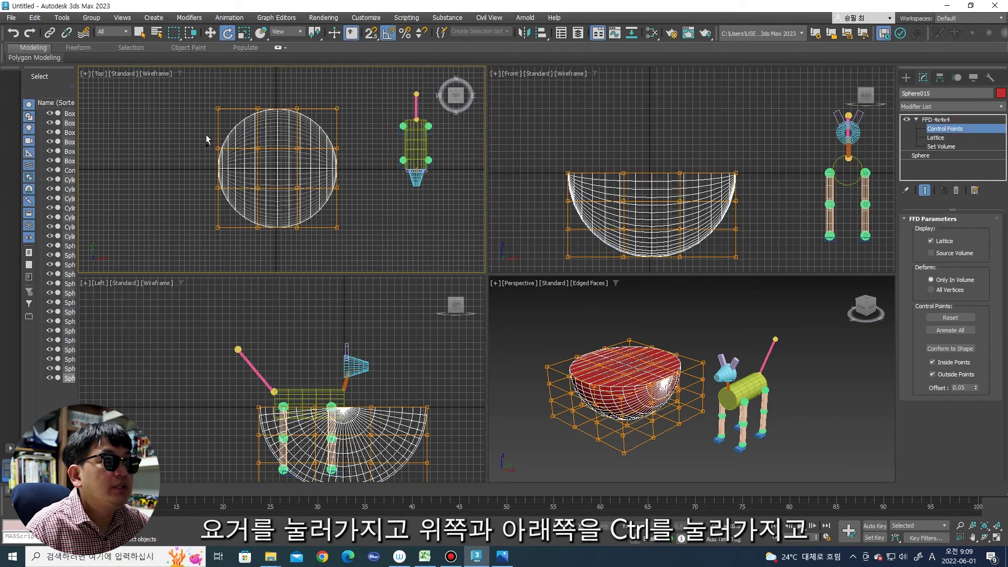
pyautogui.moveTo(373, 114); pyautogui.dragTo(205, 100)
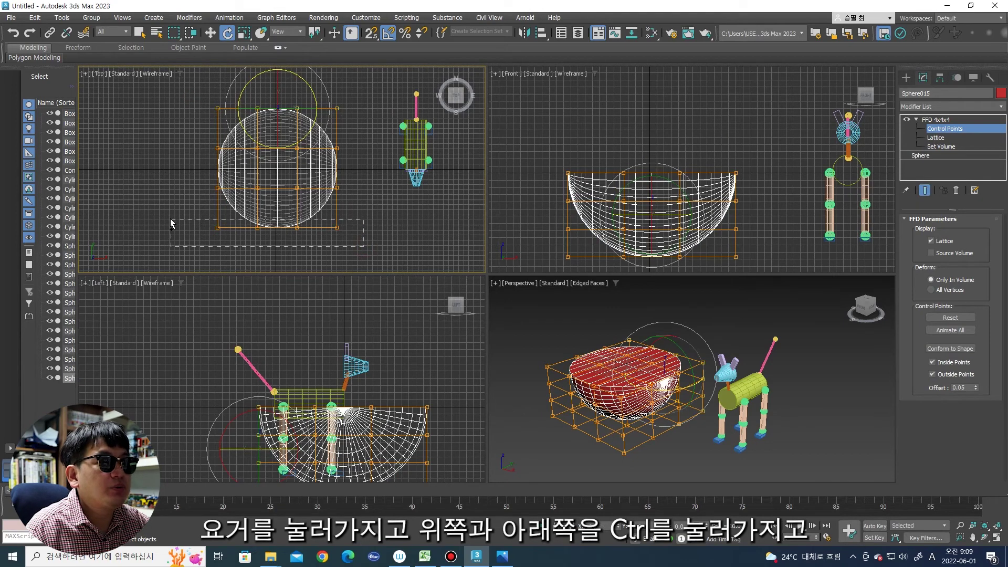
pyautogui.keyDown('ctrl'); pyautogui.moveTo(171, 220); pyautogui.dragTo(171, 219); pyautogui.keyUp('ctrl')
pyautogui.moveTo(214, 198); pyautogui.dragTo(197, 201, button='middle')
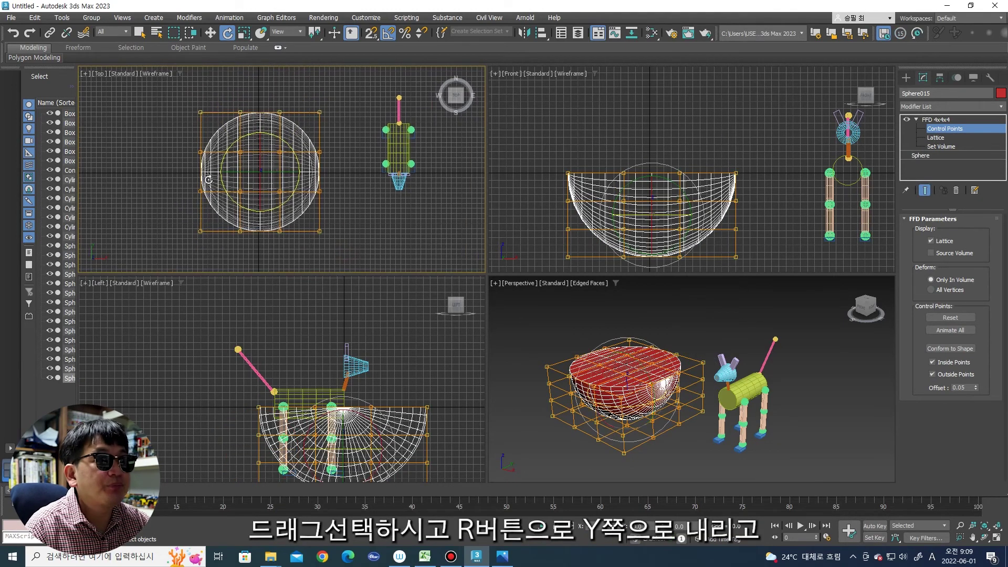
pyautogui.press('r')
pyautogui.moveTo(259, 121)
pyautogui.mouseDown()
pyautogui.moveTo(259, 143)
pyautogui.moveTo(294, 169)
pyautogui.mouseUp()
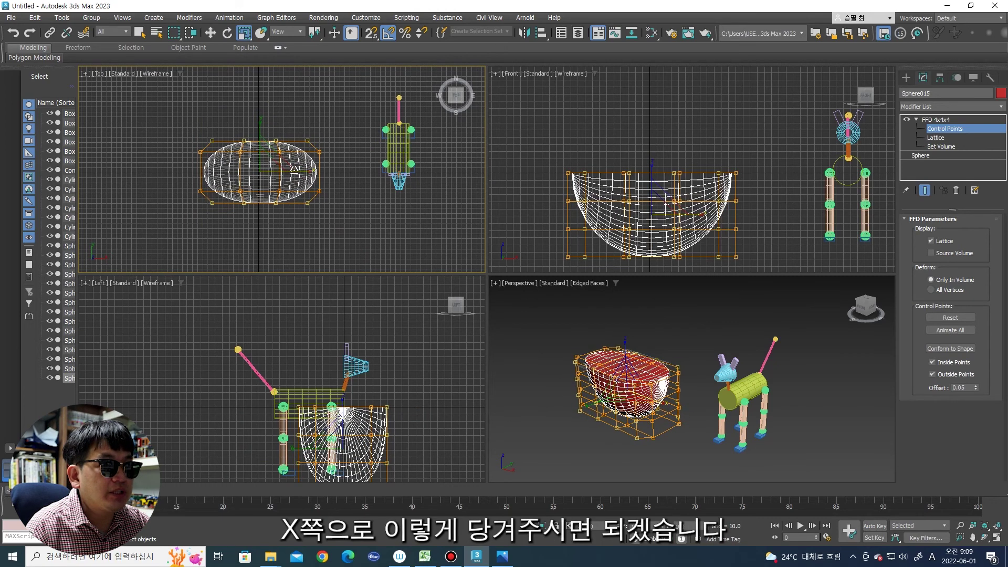
pyautogui.scroll(1, 669, 178)
pyautogui.scroll(2, 669, 178)
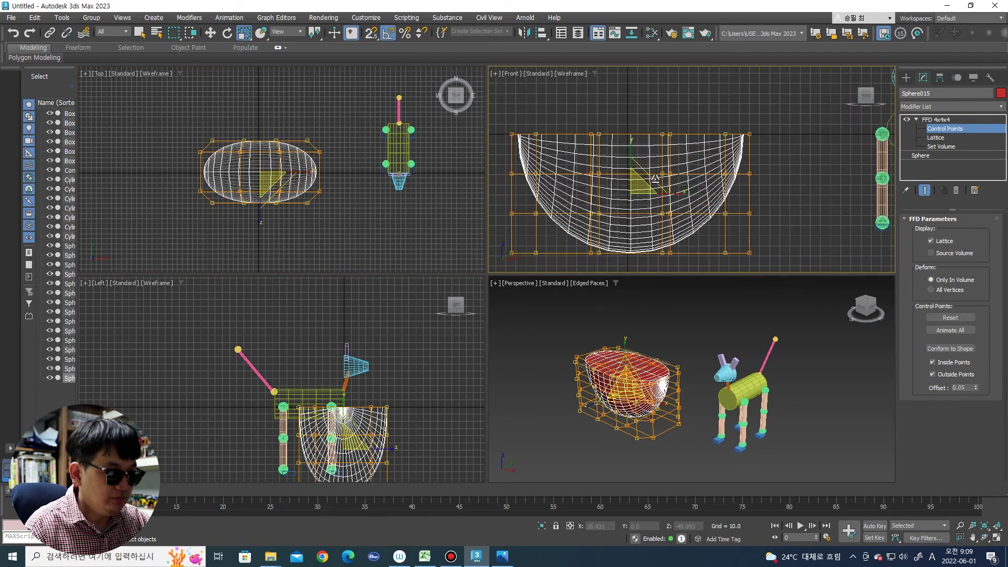
# Step: Raise the lower lattice rows in the Front view to flatten the hull's bottom
pyautogui.moveTo(619, 378)
pyautogui.keyDown('alt'); pyautogui.mouseDown(button='middle')
pyautogui.moveTo(661, 400)
pyautogui.moveTo(639, 391)
pyautogui.moveTo(614, 416)
pyautogui.mouseUp(button='middle'); pyautogui.keyUp('alt')
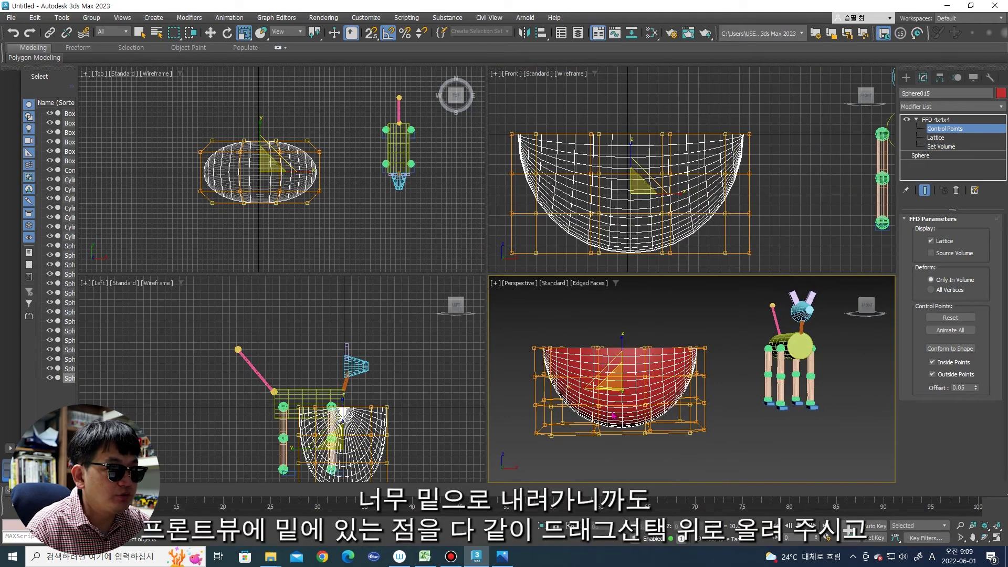
pyautogui.moveTo(775, 227); pyautogui.dragTo(807, 248, button='middle')
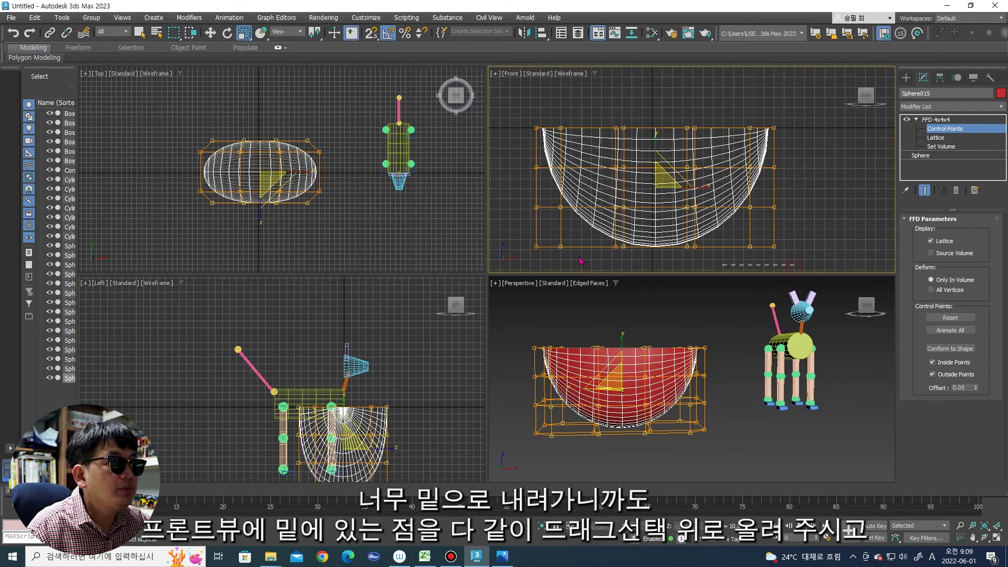
pyautogui.moveTo(600, 263); pyautogui.dragTo(494, 242)
pyautogui.press('w')
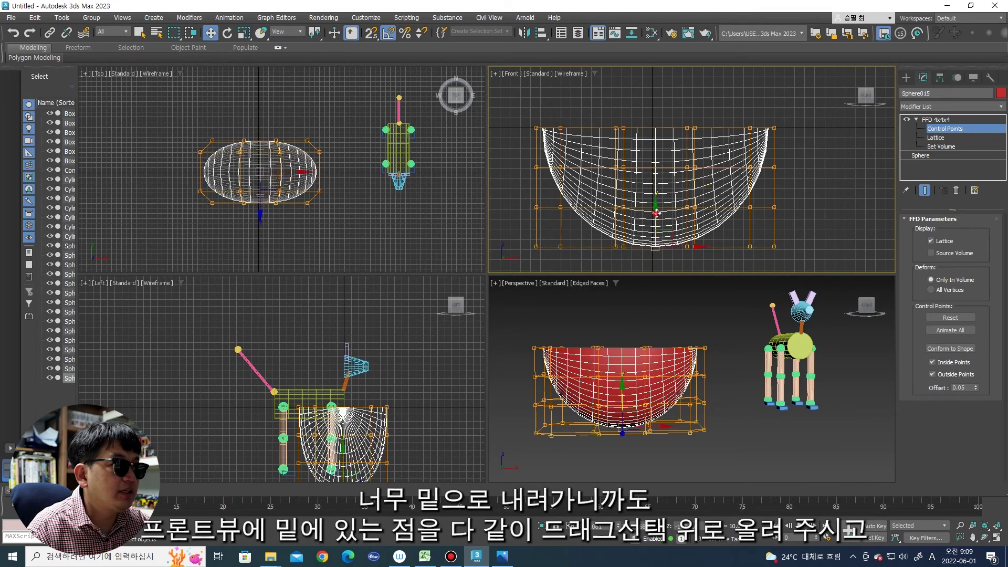
pyautogui.moveTo(655, 214); pyautogui.dragTo(655, 196)
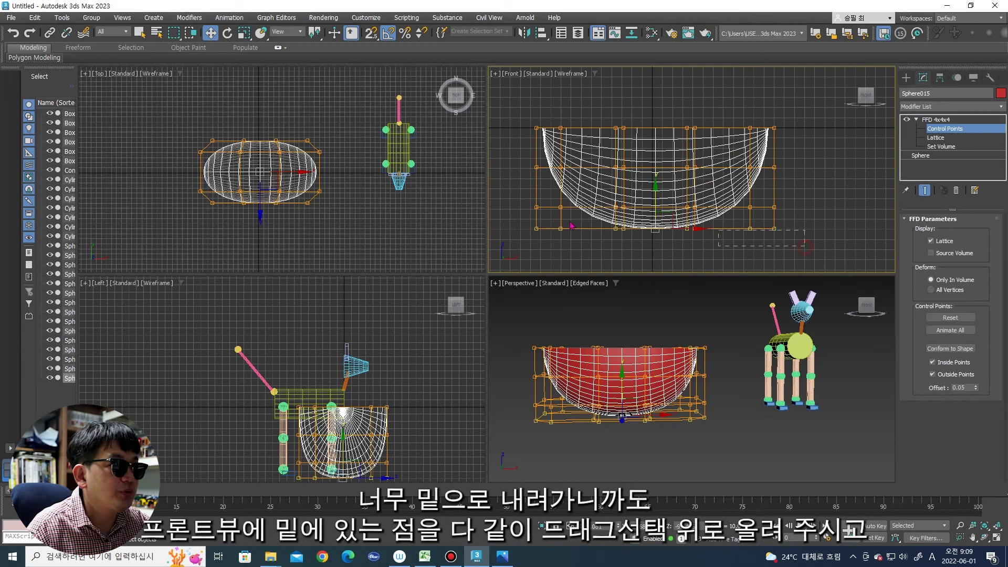
pyautogui.moveTo(505, 204); pyautogui.dragTo(783, 236)
pyautogui.moveTo(657, 190); pyautogui.dragTo(657, 179)
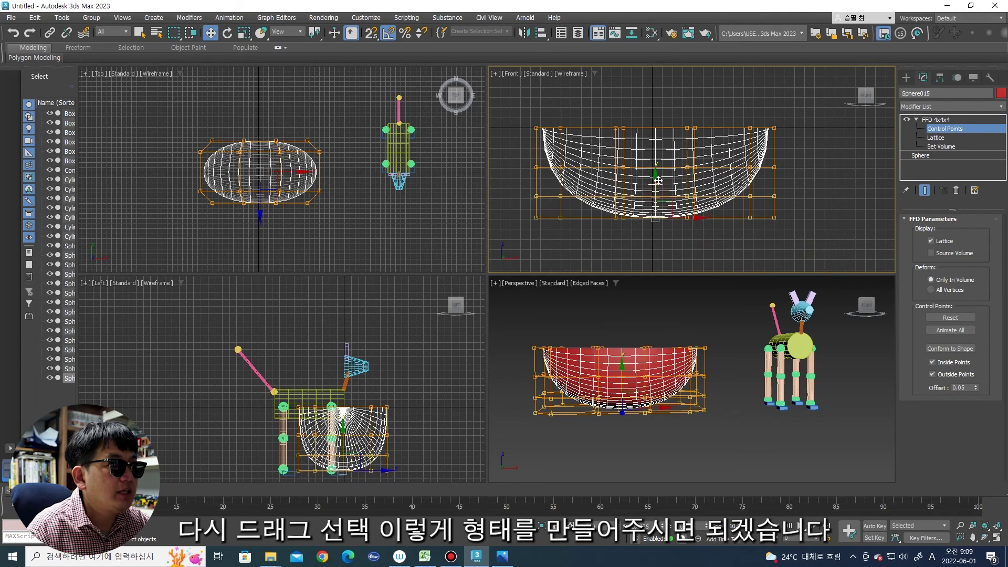
pyautogui.moveTo(604, 388)
pyautogui.keyDown('alt'); pyautogui.mouseDown(button='middle')
pyautogui.moveTo(564, 385)
pyautogui.moveTo(604, 378)
pyautogui.mouseUp(button='middle'); pyautogui.keyUp('alt')
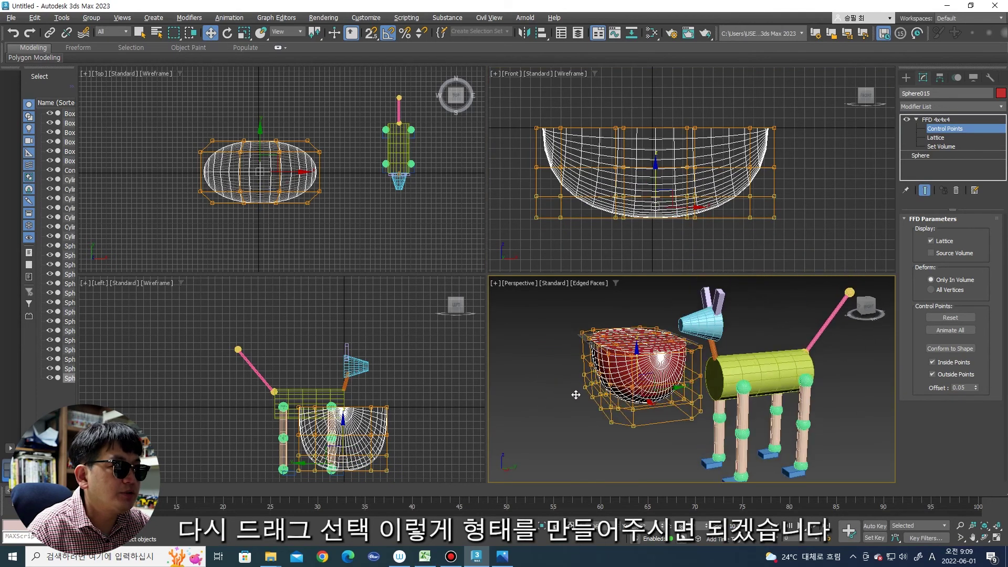
pyautogui.click(906, 78)
pyautogui.click(925, 173)
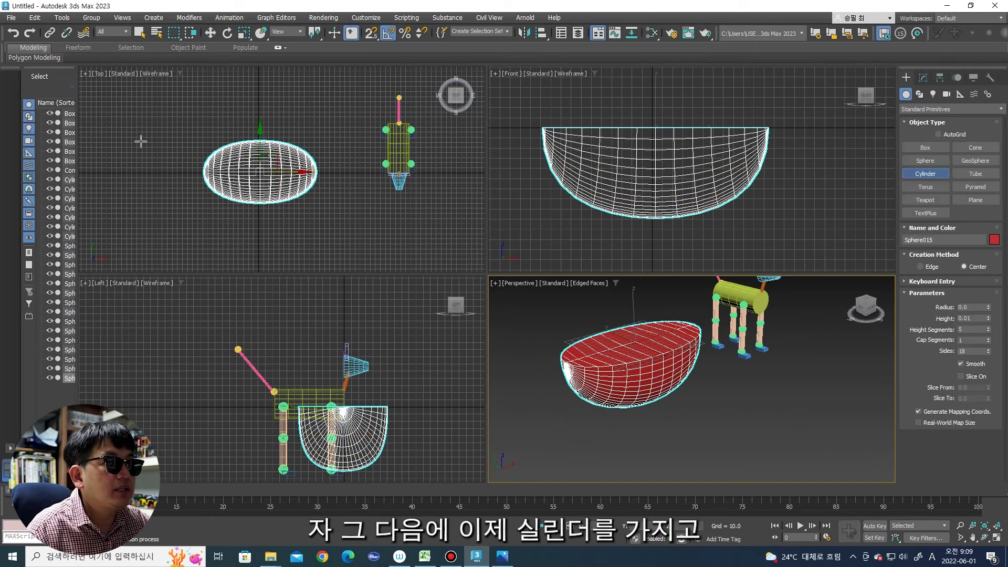
# Step: Stand a tall cylinder mast at the hull's centre
pyautogui.scroll(4, 246, 173)
pyautogui.moveTo(239, 173); pyautogui.dragTo(250, 185)
pyautogui.click(280, 10)
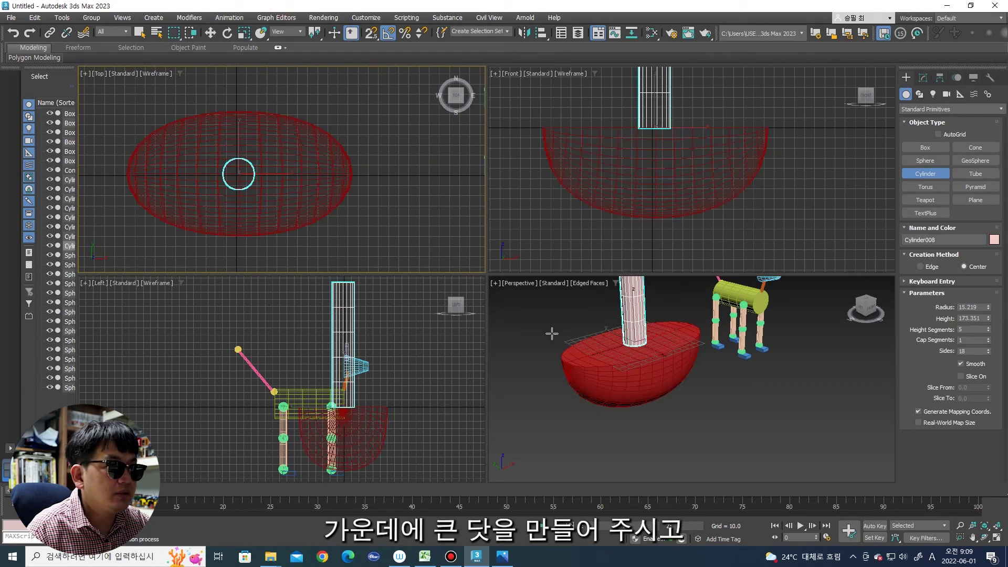
# Step: Create a small, thin spar cylinder and move it across the top of the mast
pyautogui.scroll(-4, 562, 378)
pyautogui.scroll(-3, 646, 95)
pyautogui.moveTo(646, 94); pyautogui.dragTo(644, 189, button='middle')
pyautogui.moveTo(641, 98); pyautogui.dragTo(638, 98)
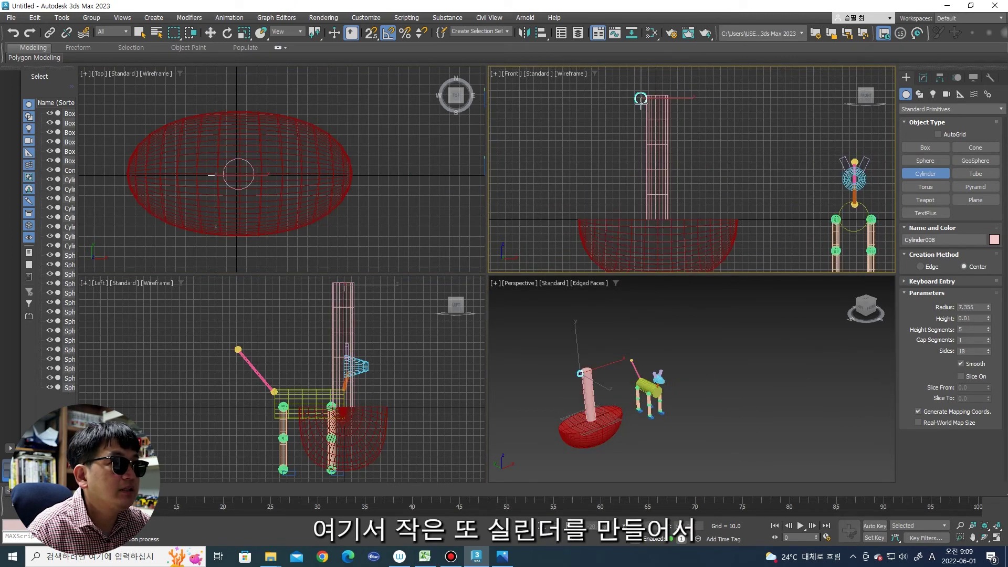
pyautogui.click(634, 58)
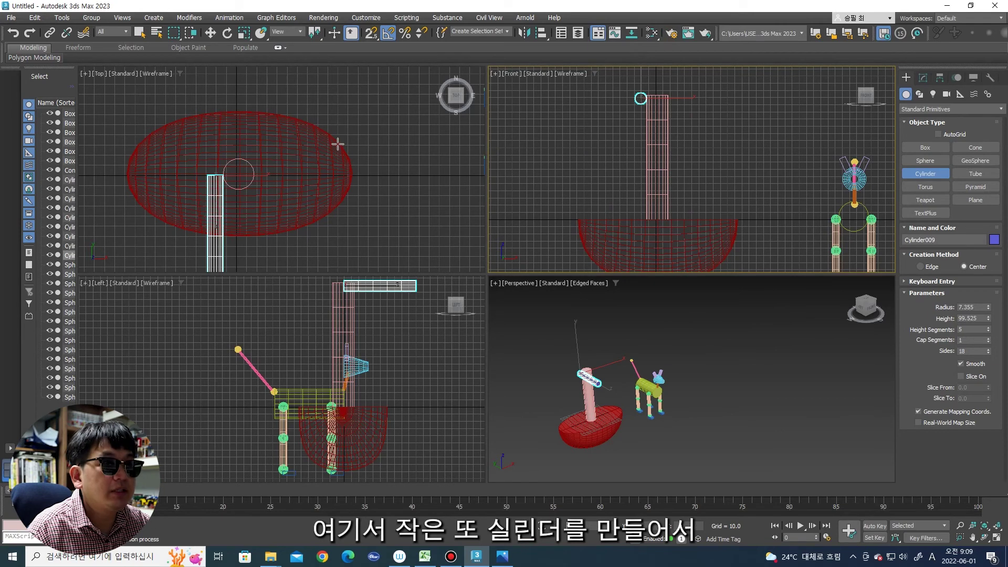
pyautogui.moveTo(338, 144); pyautogui.dragTo(365, 136, button='middle')
pyautogui.press('w')
pyautogui.moveTo(262, 143); pyautogui.dragTo(262, 87)
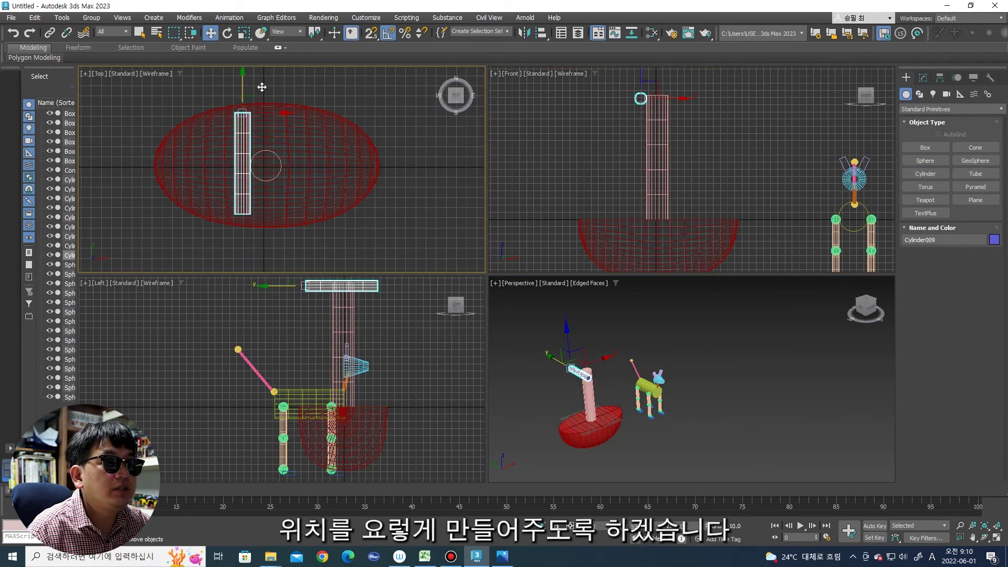
# Step: Shift-drag a copy of the spar lower down the mast
pyautogui.scroll(-3, 667, 135)
pyautogui.moveTo(648, 96); pyautogui.dragTo(648, 183)
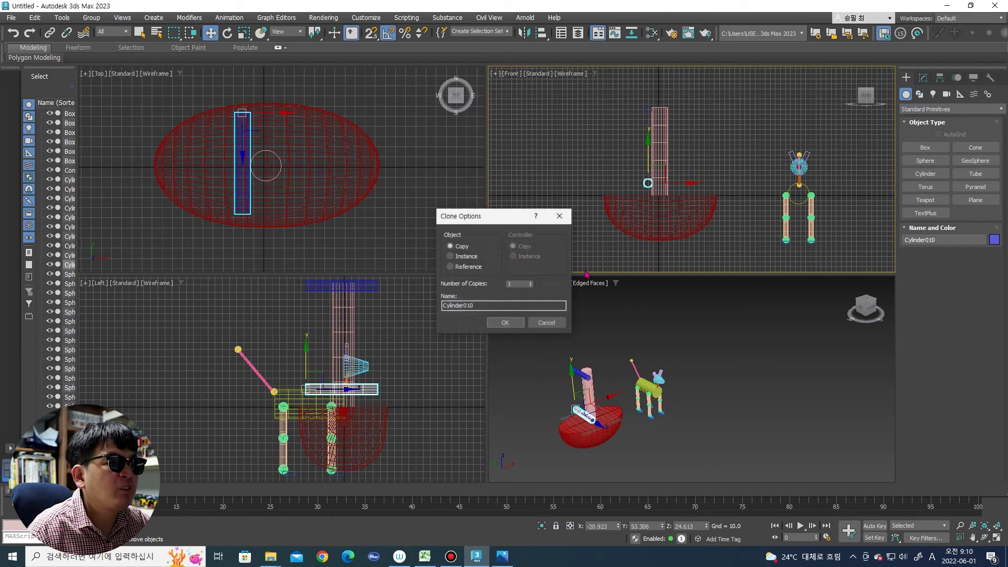
pyautogui.click(492, 326)
pyautogui.click(975, 200)
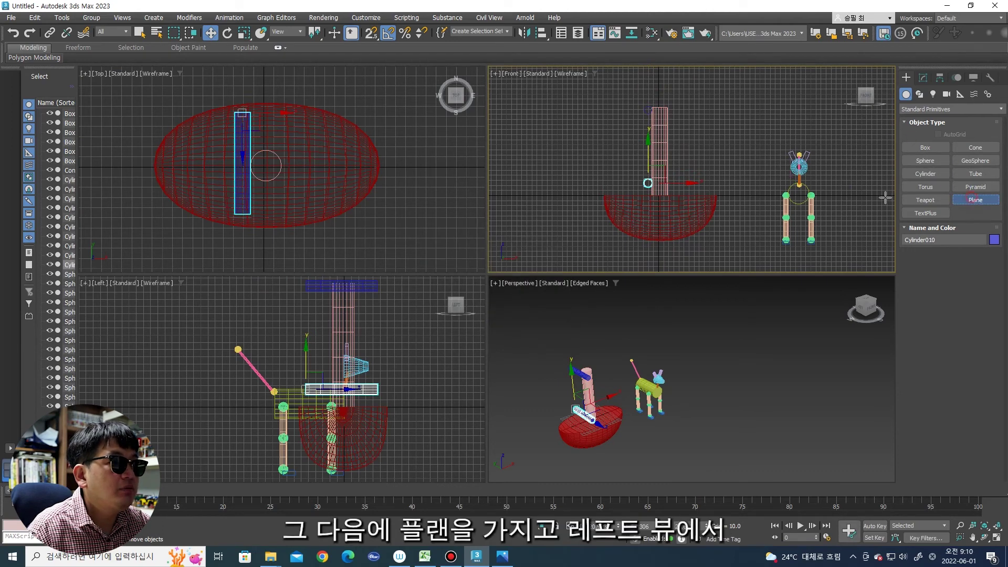
# Step: Draw a plane in the Left view and move it in front of the mast
pyautogui.moveTo(351, 332); pyautogui.dragTo(335, 358, button='middle')
pyautogui.moveTo(291, 308); pyautogui.dragTo(361, 417)
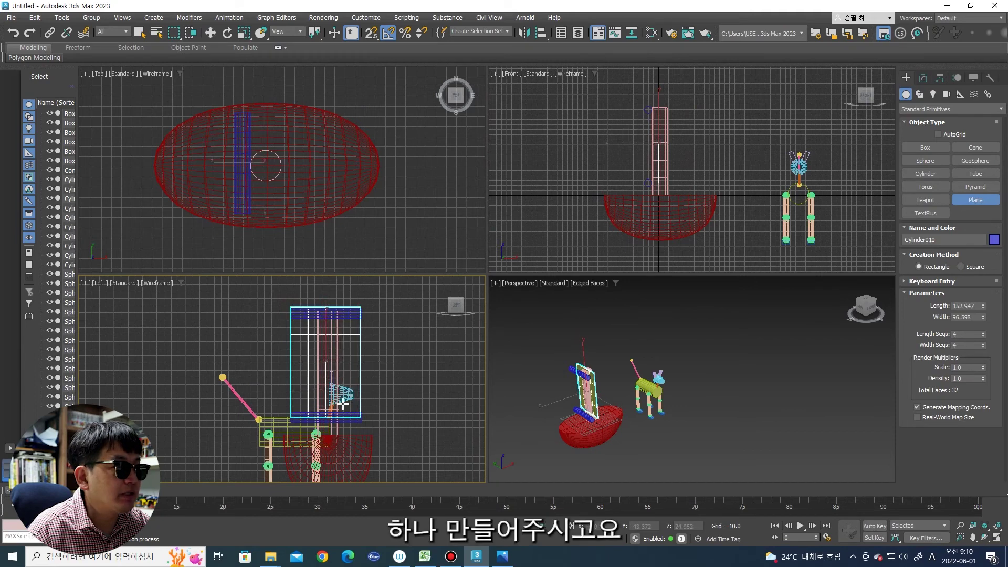
pyautogui.scroll(3, 644, 169)
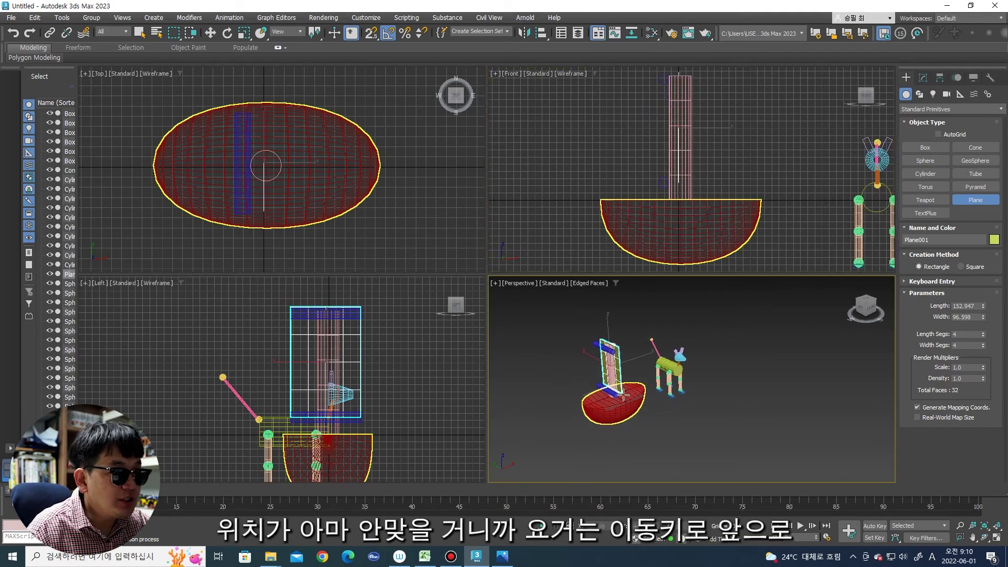
pyautogui.moveTo(662, 166); pyautogui.dragTo(685, 163, button='middle')
pyautogui.scroll(2, 685, 163)
pyautogui.press('w')
pyautogui.moveTo(701, 195); pyautogui.dragTo(672, 197)
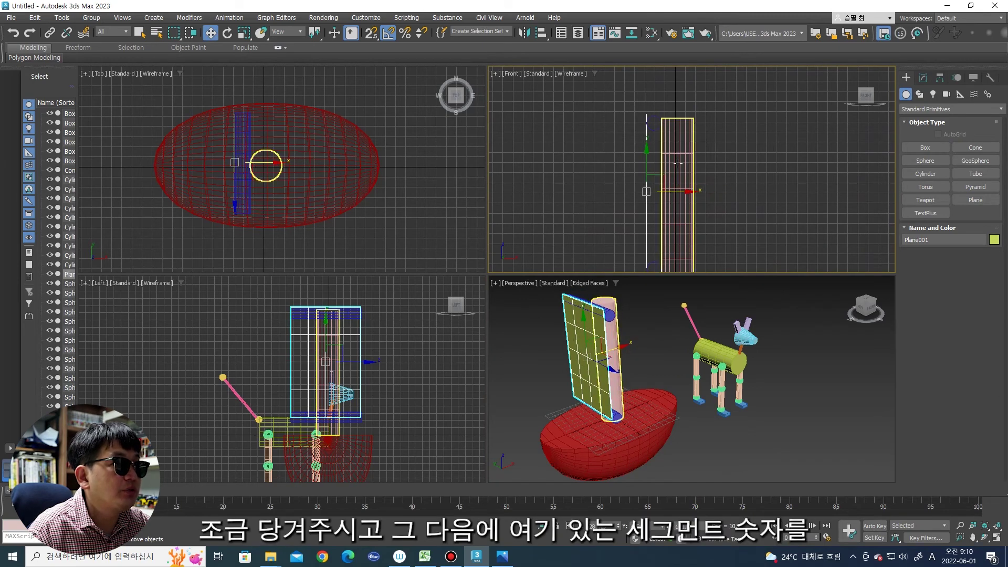
pyautogui.moveTo(686, 138); pyautogui.dragTo(705, 101, button='middle')
# Step: Set the sail plane's Length Segs and Width Segs to 10
pyautogui.click(923, 77)
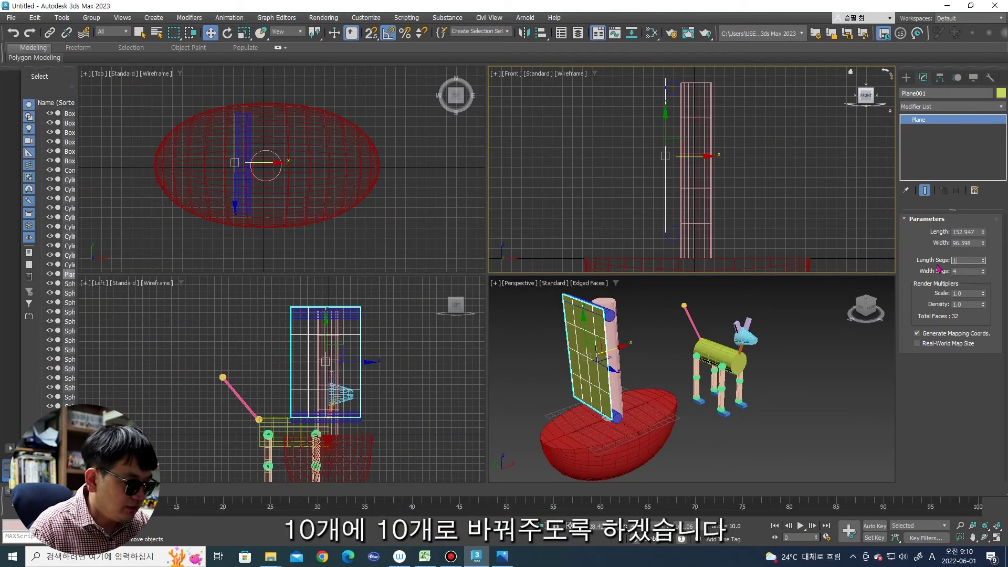
pyautogui.write('1')
pyautogui.press('Tab')
pyautogui.write('10')
pyautogui.press('Return')
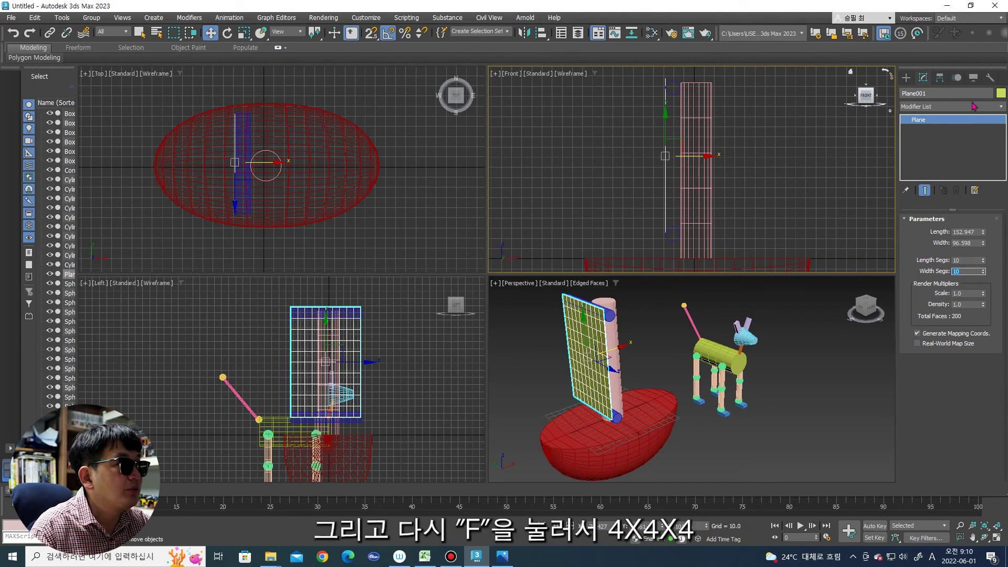
pyautogui.click(973, 106)
pyautogui.press('f')
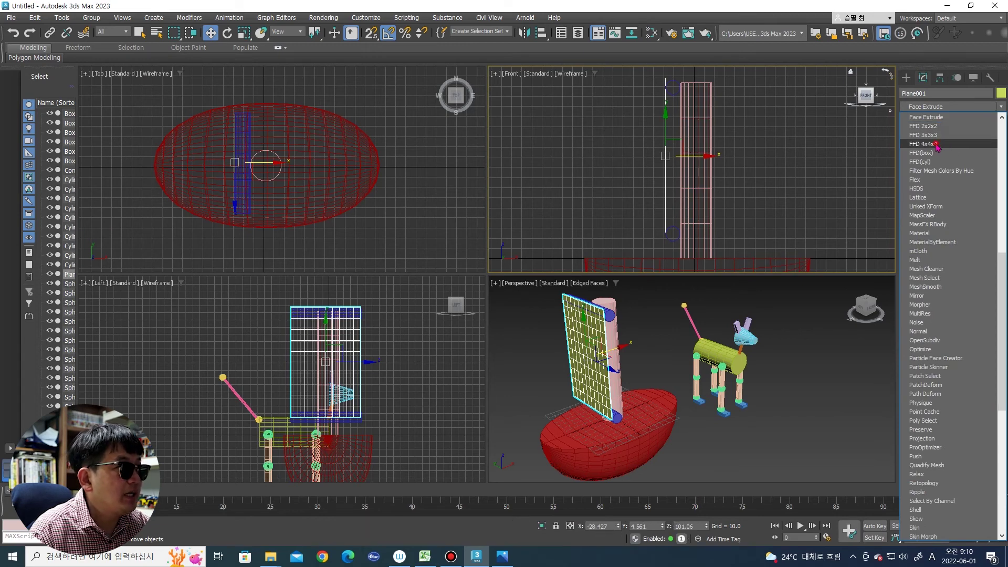
# Step: Apply FFD 4x4x4 and pull the middle control points forward to curve the sail
pyautogui.click(938, 146)
pyautogui.press('1')
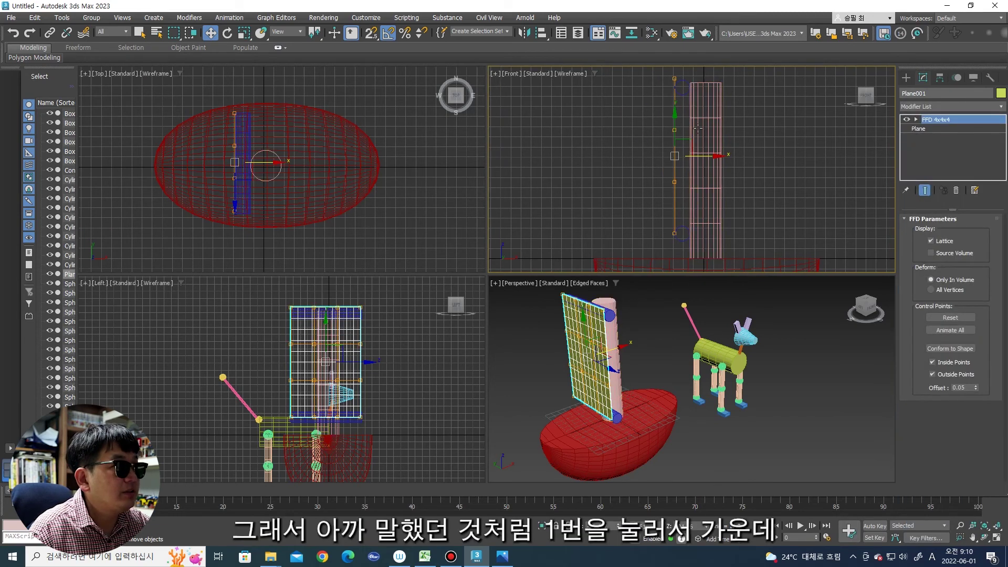
pyautogui.moveTo(702, 190); pyautogui.dragTo(703, 190)
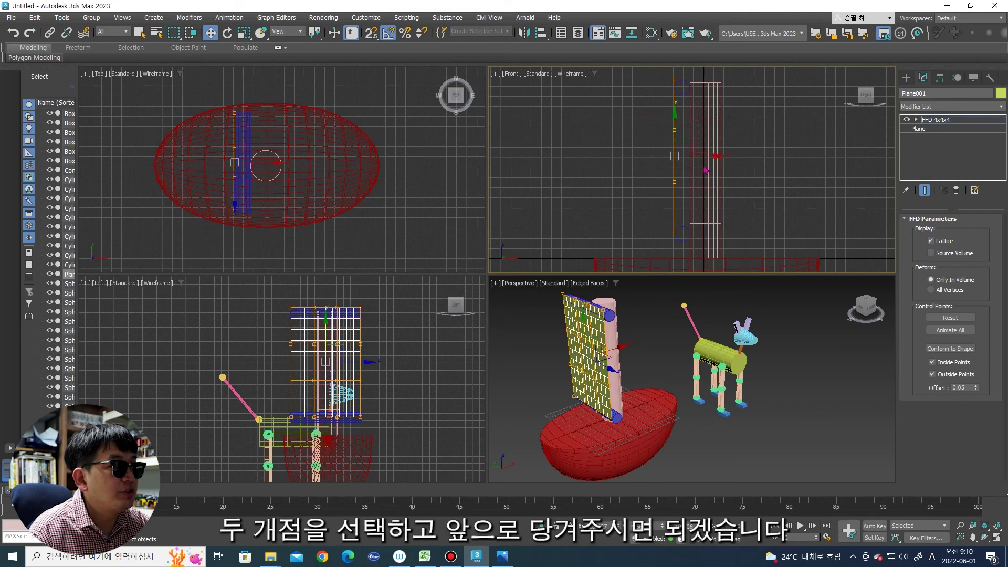
pyautogui.moveTo(705, 156); pyautogui.dragTo(665, 155)
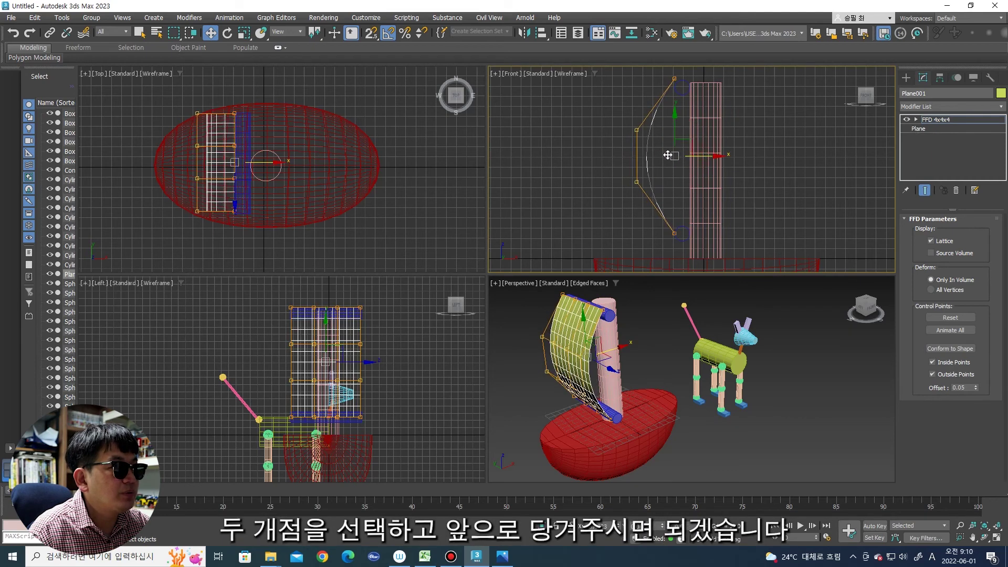
pyautogui.click(905, 78)
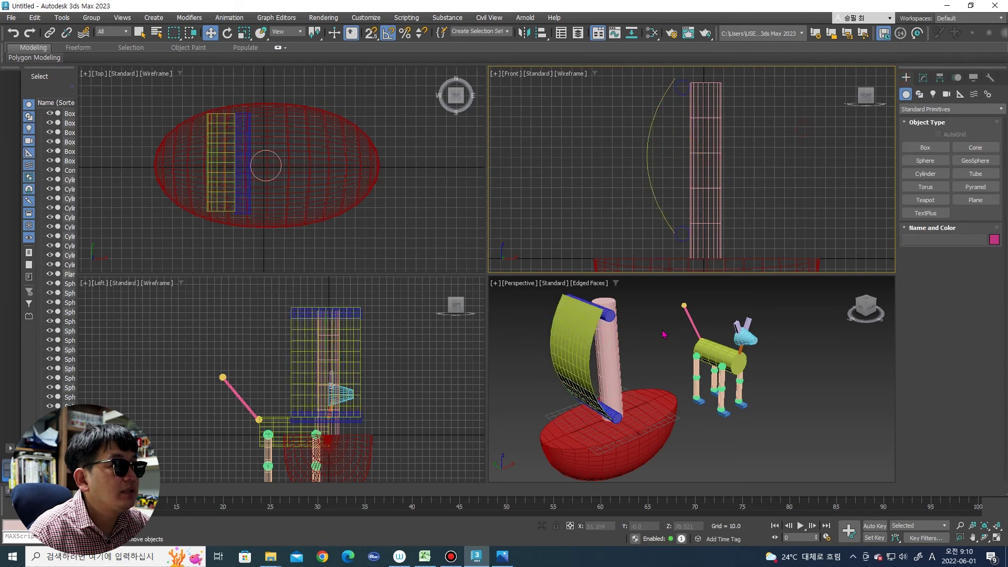
pyautogui.click(814, 447)
pyautogui.keyDown('alt'); pyautogui.moveTo(814, 446); pyautogui.dragTo(840, 441, button='middle'); pyautogui.keyUp('alt')
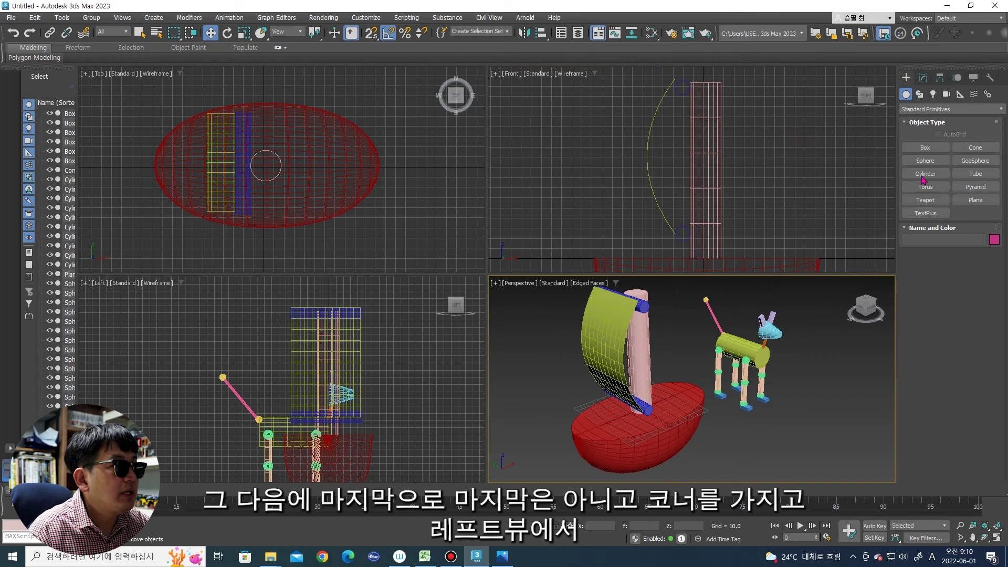
# Step: Draw a long cone tapering from radius 2 to 0 and rotate it forward off the bow
pyautogui.click(976, 148)
pyautogui.scroll(2, 298, 391)
pyautogui.scroll(1, 325, 394)
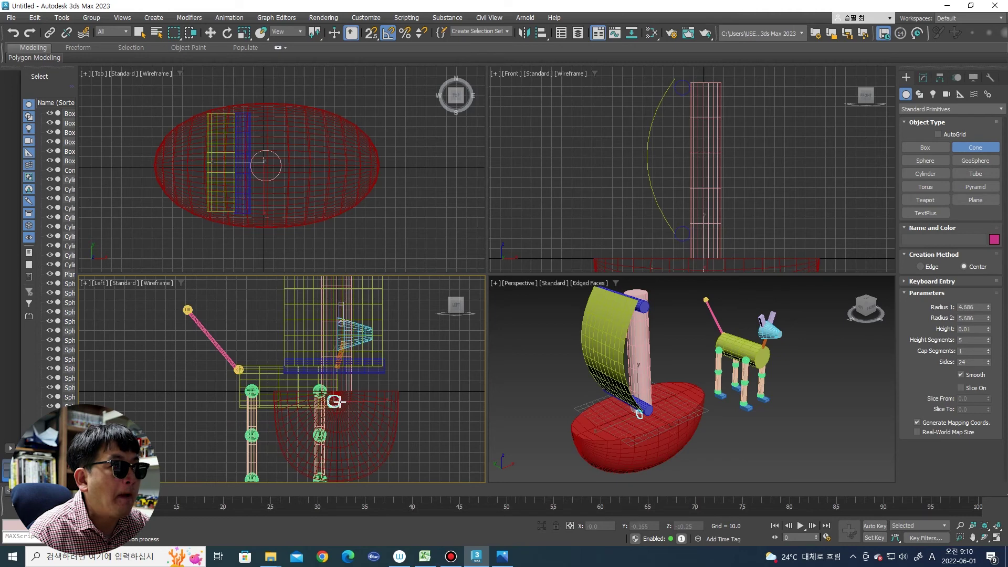
pyautogui.moveTo(335, 401); pyautogui.dragTo(344, 402)
pyautogui.click(334, 247)
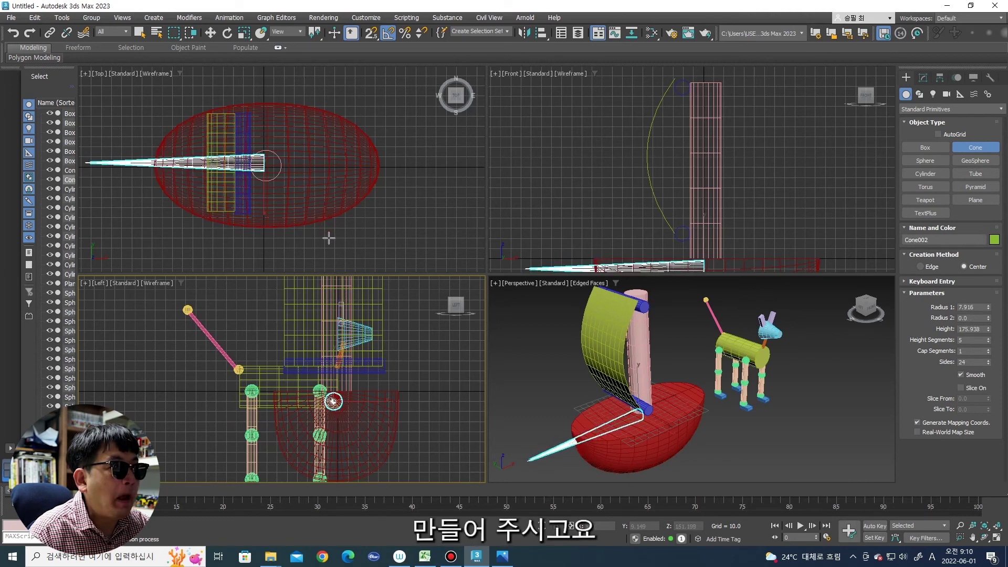
pyautogui.scroll(-2, 726, 193)
pyautogui.press('e')
pyautogui.moveTo(699, 210); pyautogui.dragTo(689, 175)
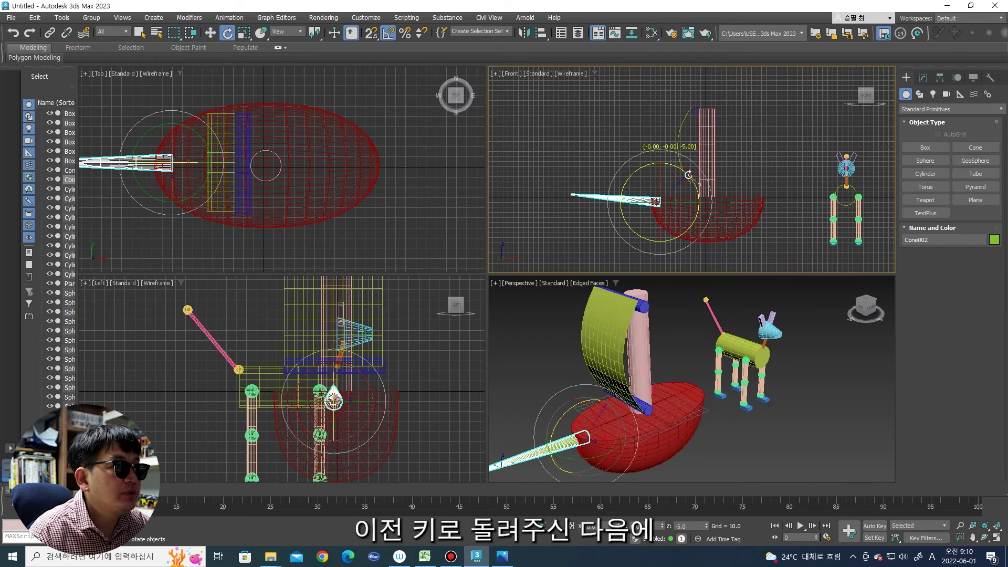
pyautogui.click(651, 340)
pyautogui.scroll(-2, 654, 340)
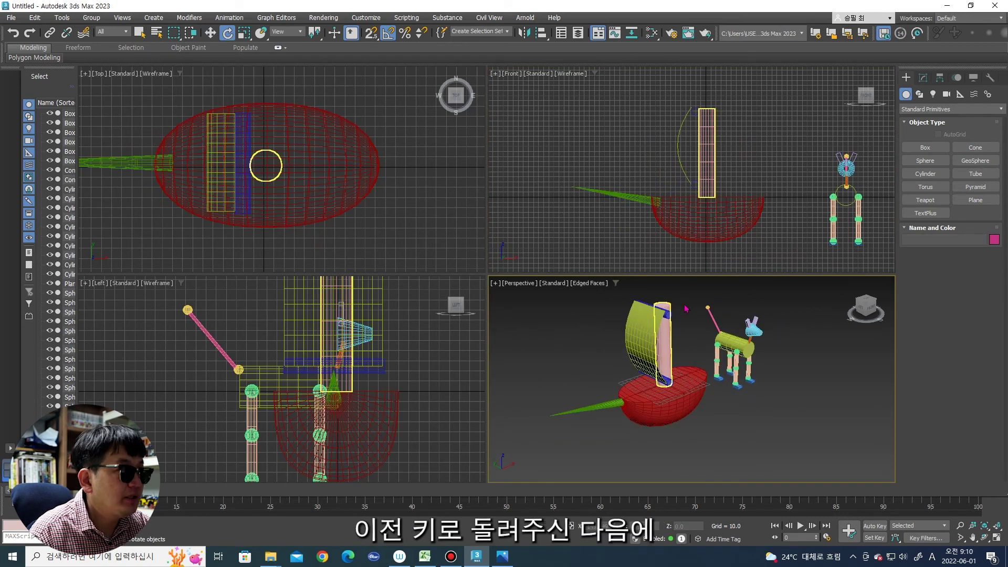
pyautogui.click(975, 200)
pyautogui.scroll(2, 599, 152)
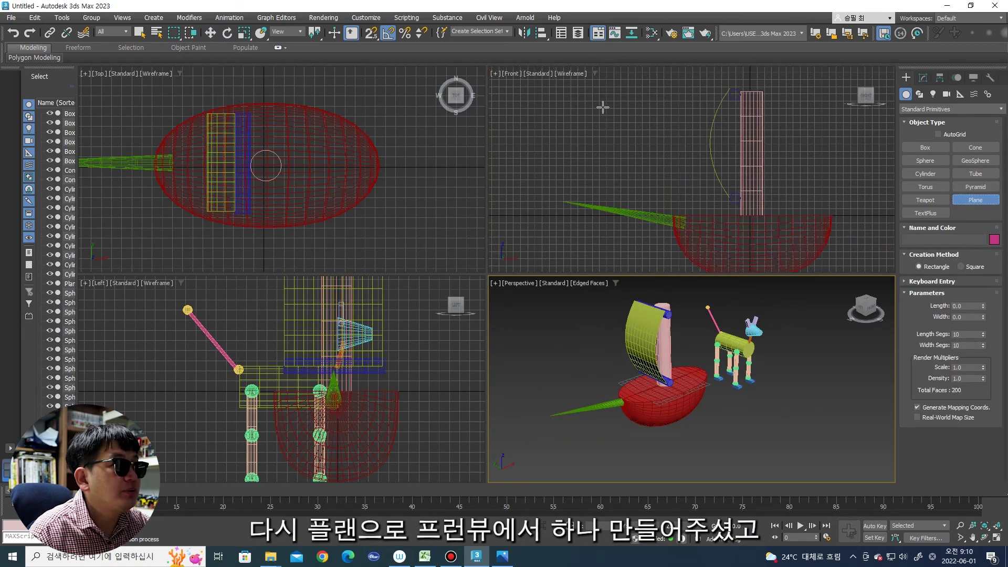
# Step: Draw a new plane near the bow and apply an FFD 3x3x3 modifier
pyautogui.moveTo(585, 93); pyautogui.dragTo(692, 199)
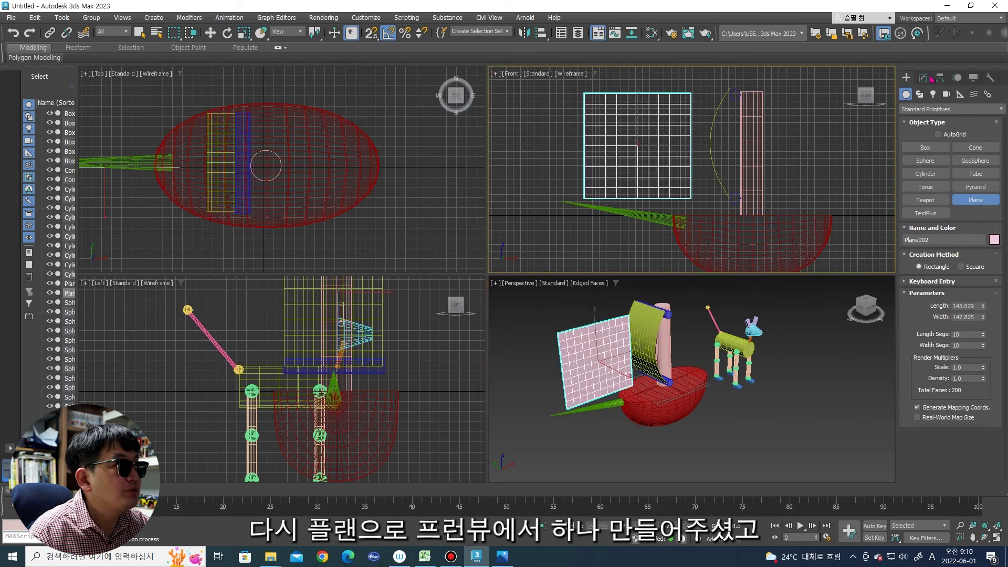
pyautogui.press('e')
pyautogui.click(924, 79)
pyautogui.click(935, 106)
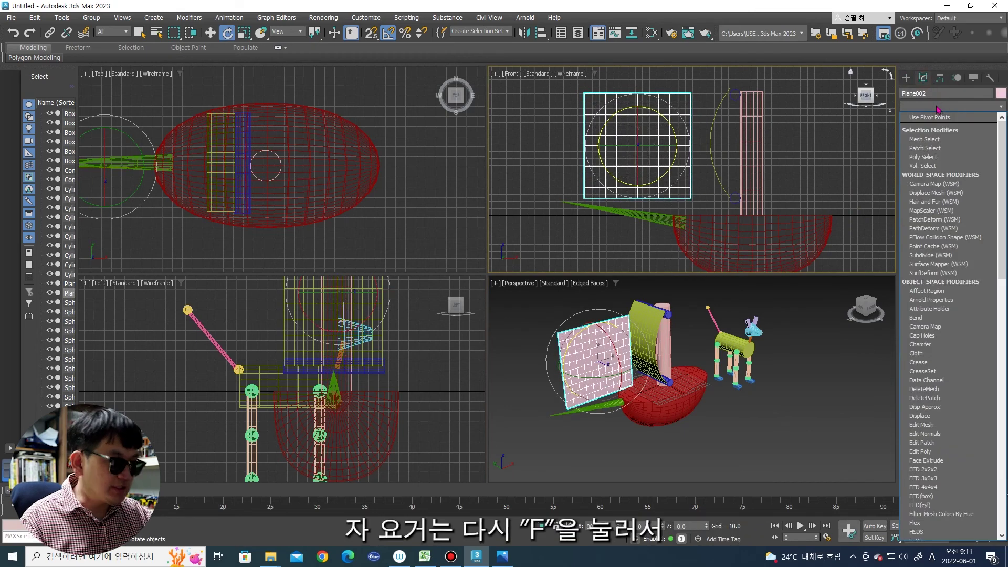
pyautogui.press('f')
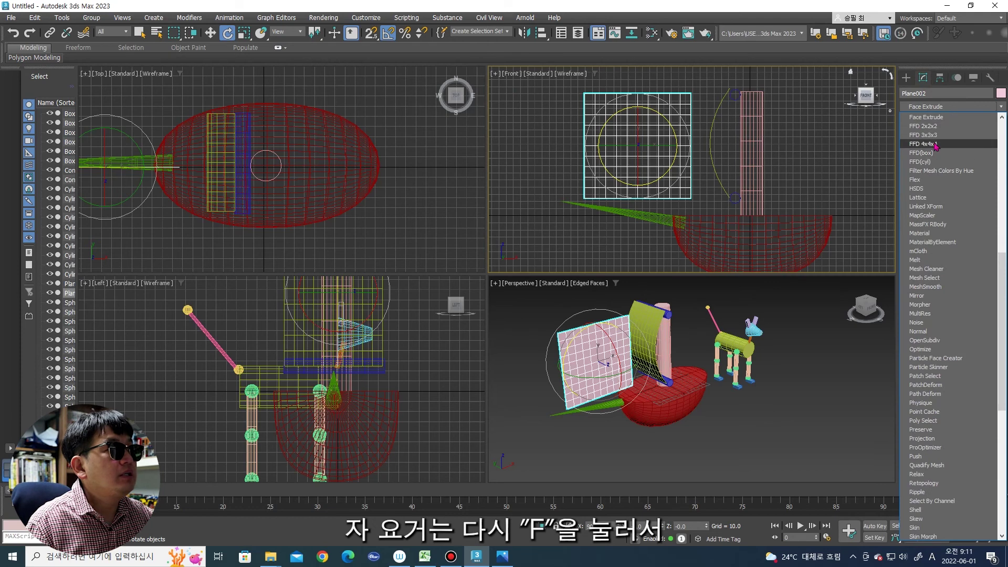
pyautogui.click(943, 136)
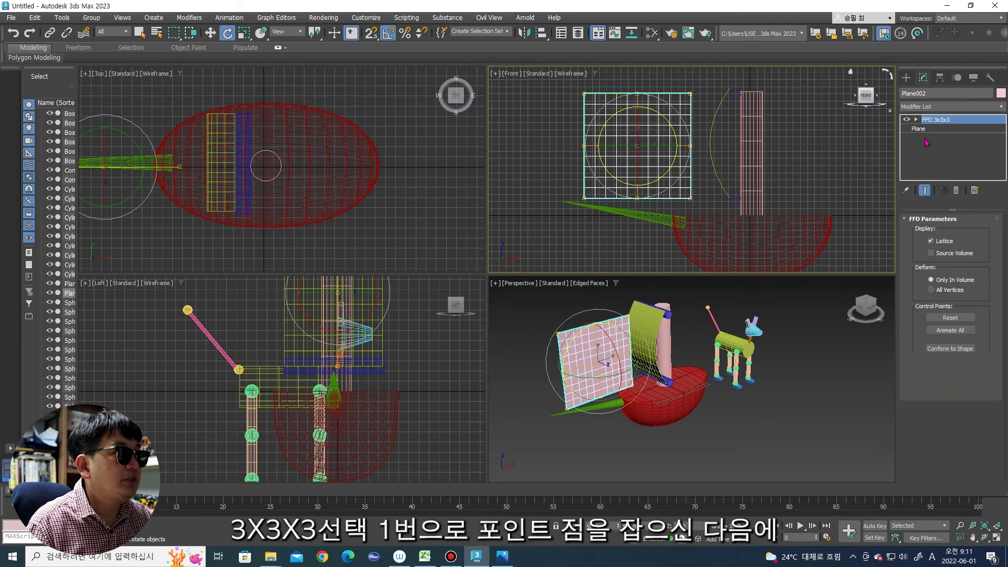
# Step: Move the lattice's corner and edge control points to bend the plane into a jib shape
pyautogui.moveTo(646, 126); pyautogui.dragTo(644, 153, button='middle')
pyautogui.click(689, 121)
pyautogui.press('w')
pyautogui.moveTo(698, 112); pyautogui.dragTo(719, 107)
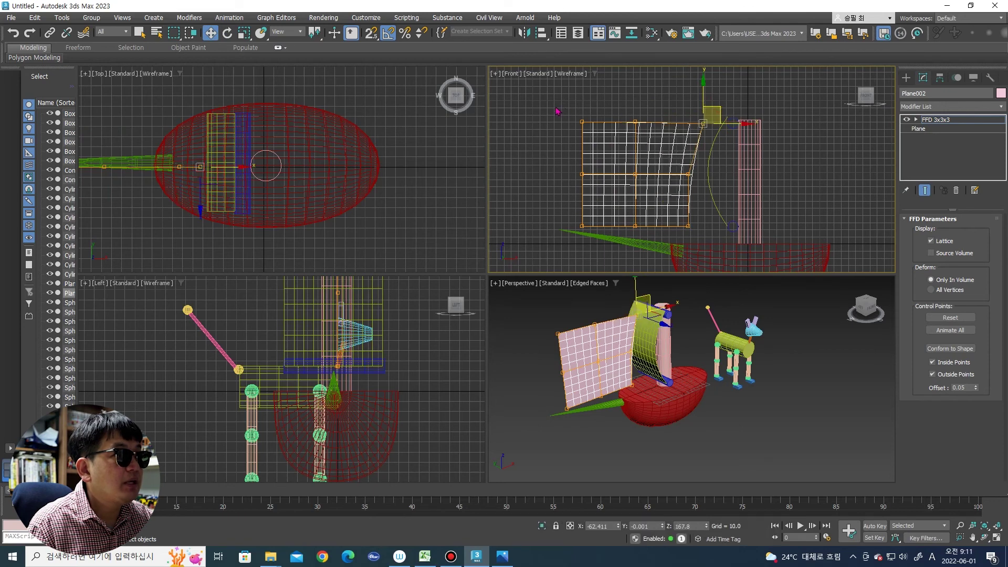
pyautogui.click(583, 121)
pyautogui.moveTo(592, 114); pyautogui.dragTo(658, 132)
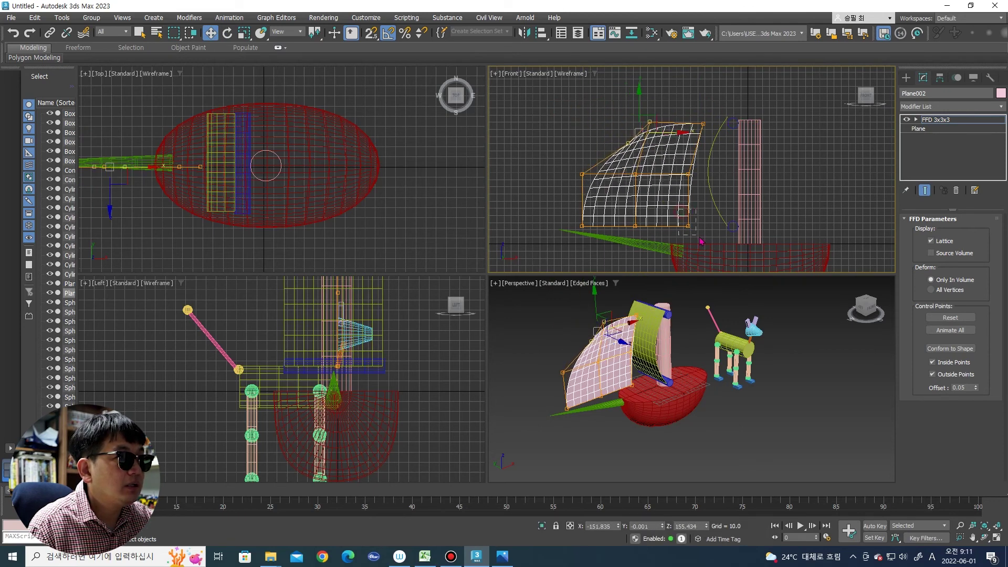
pyautogui.click(688, 226)
pyautogui.moveTo(692, 208)
pyautogui.mouseDown()
pyautogui.moveTo(681, 222)
pyautogui.moveTo(636, 195)
pyautogui.mouseUp()
pyautogui.click(636, 226)
pyautogui.click(689, 174)
pyautogui.moveTo(699, 174); pyautogui.dragTo(678, 168)
# Step: Push the middle-row control points back to sweep the sail
pyautogui.click(652, 174)
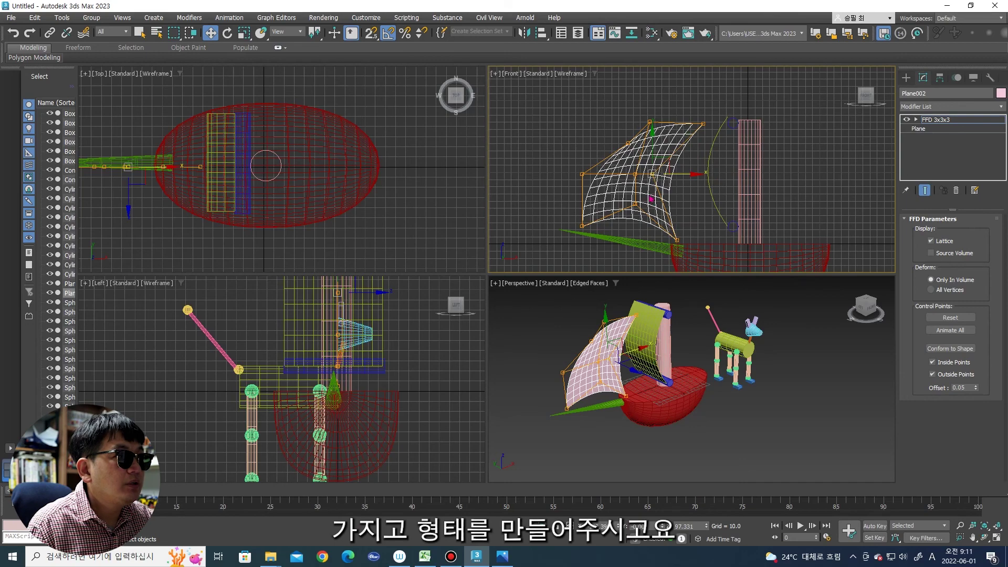
pyautogui.scroll(2, 667, 189)
pyautogui.scroll(2, 670, 194)
pyautogui.scroll(-2, 672, 200)
pyautogui.moveTo(663, 188); pyautogui.dragTo(618, 177)
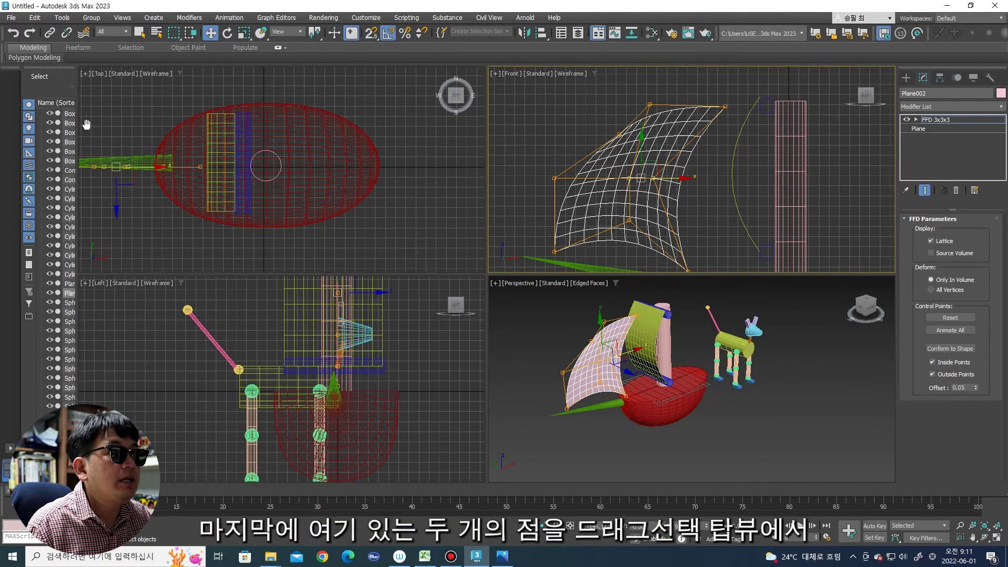
pyautogui.moveTo(89, 148); pyautogui.dragTo(258, 166, button='middle')
pyautogui.moveTo(255, 163); pyautogui.dragTo(304, 144)
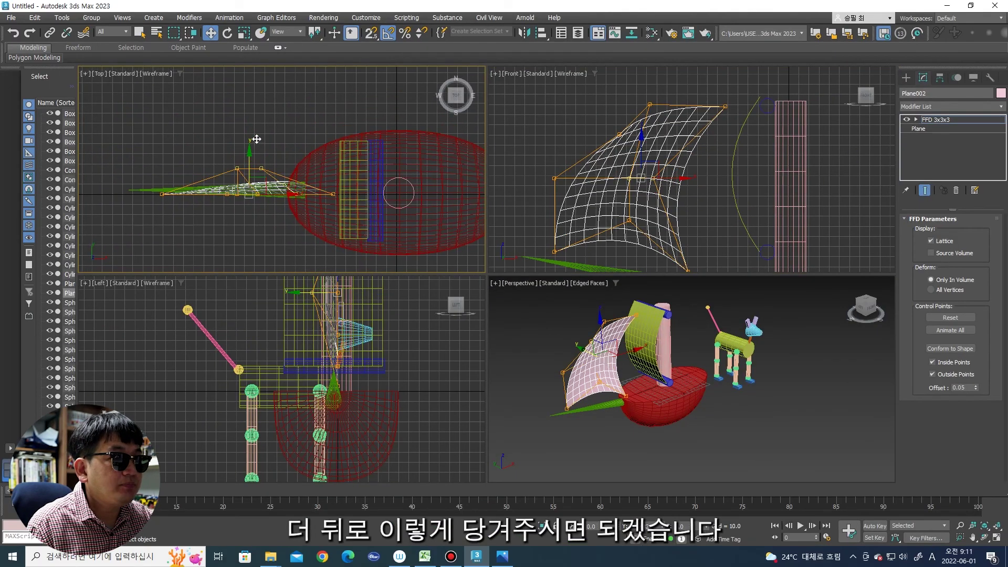
pyautogui.click(906, 77)
pyautogui.scroll(2, 261, 178)
pyautogui.moveTo(265, 182); pyautogui.dragTo(267, 177)
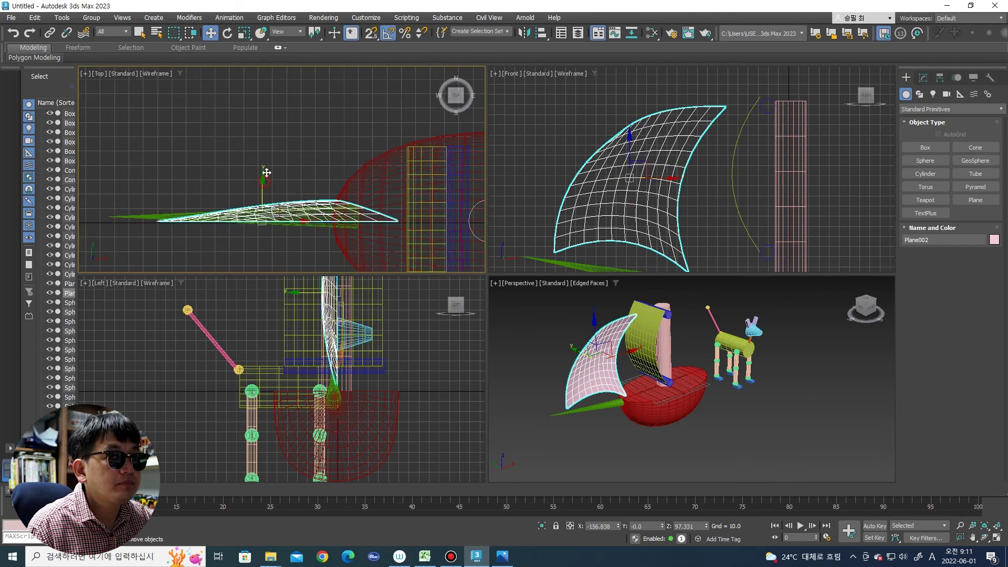
pyautogui.keyDown('alt'); pyautogui.moveTo(593, 380); pyautogui.dragTo(594, 377, button='middle'); pyautogui.keyUp('alt')
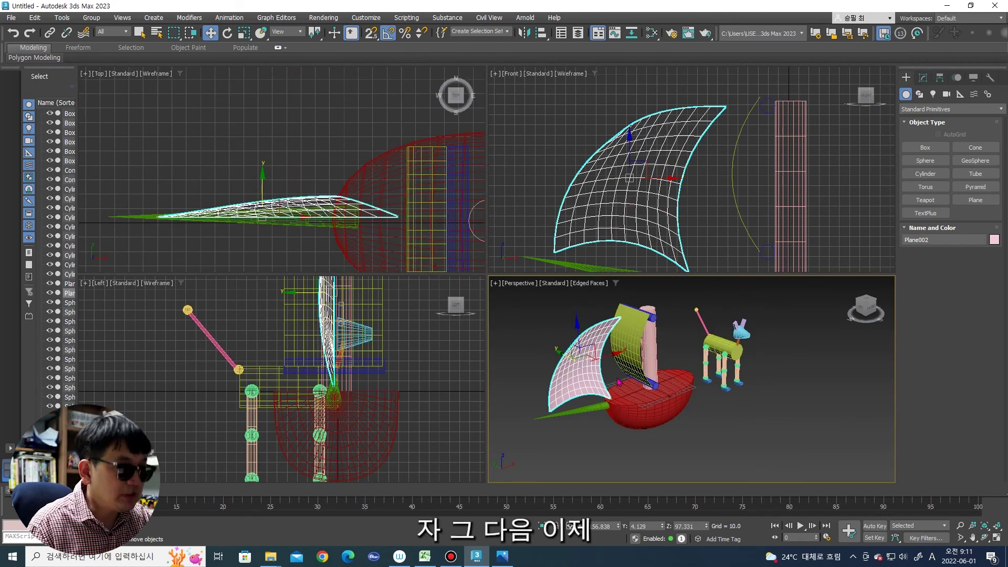
# Step: Draw a short cylinder on the rear deck in the Top view
pyautogui.click(726, 335)
pyautogui.scroll(4, 707, 364)
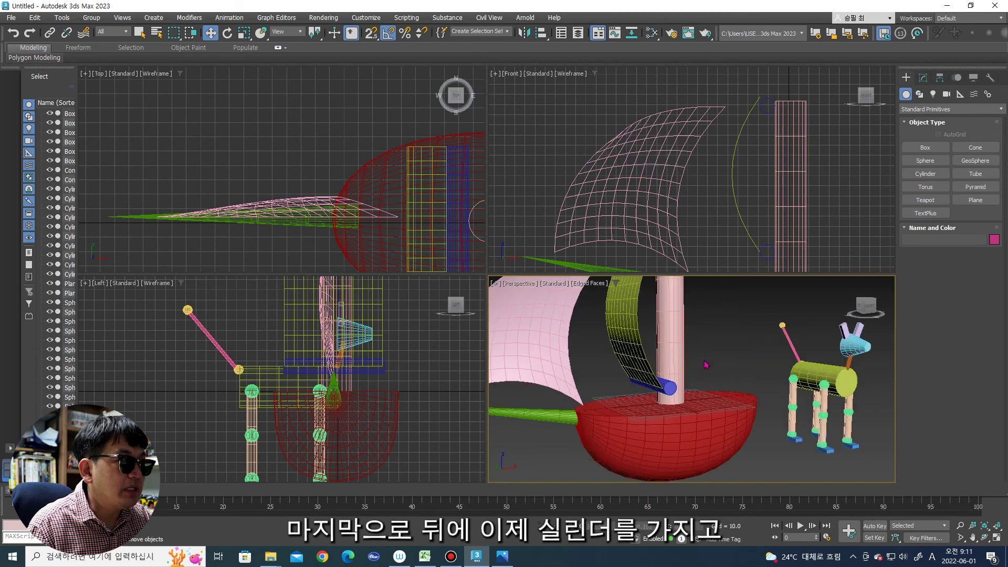
pyautogui.scroll(-5, 709, 368)
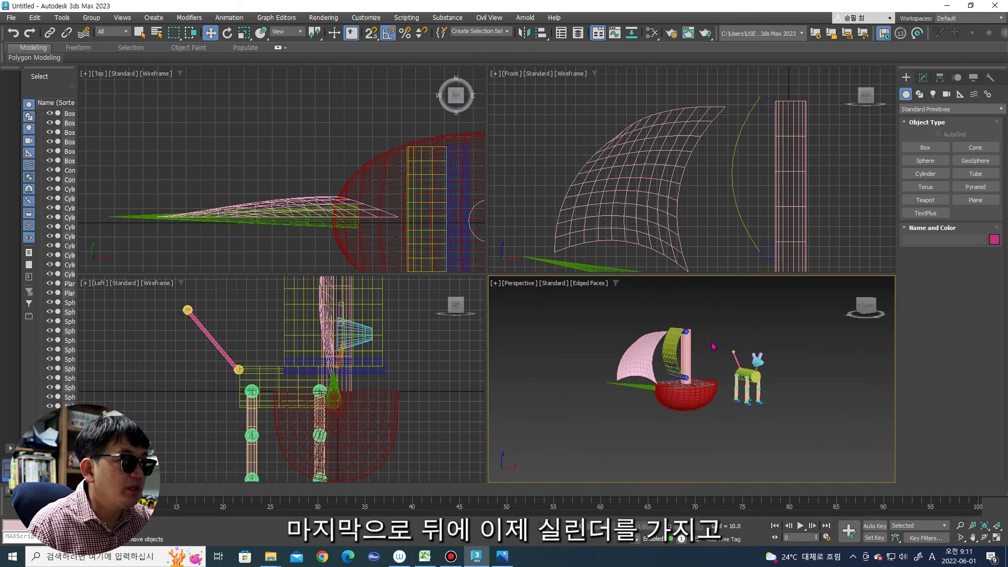
pyautogui.click(926, 173)
pyautogui.moveTo(399, 189); pyautogui.dragTo(184, 158, button='middle')
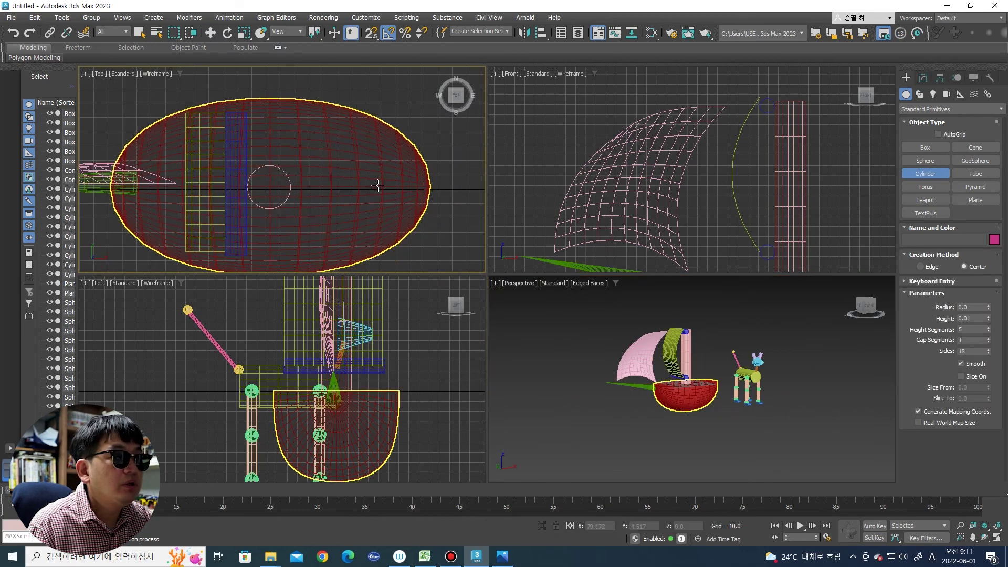
pyautogui.moveTo(378, 185); pyautogui.dragTo(427, 190)
pyautogui.click(427, 190)
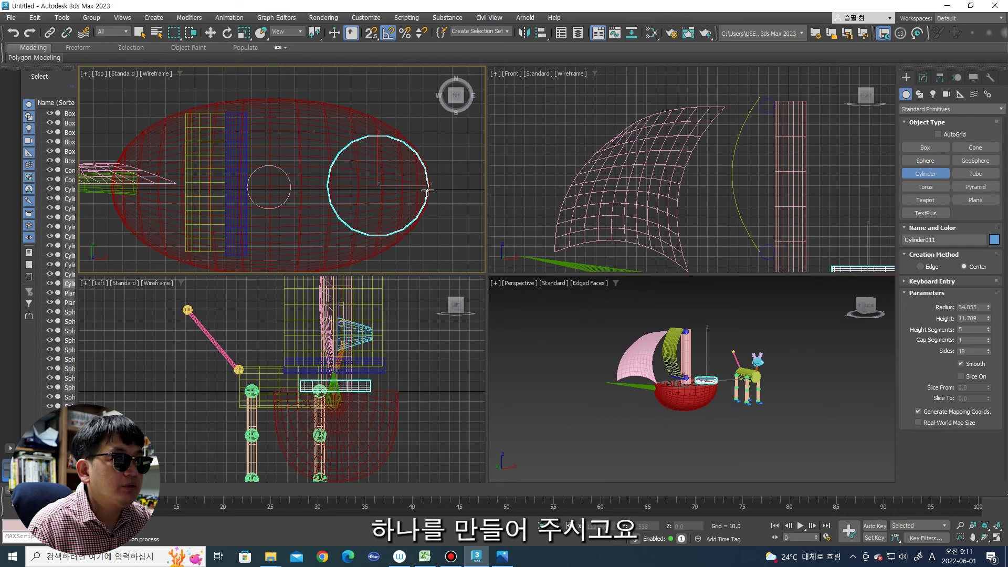
pyautogui.click(432, 172)
pyautogui.scroll(4, 629, 391)
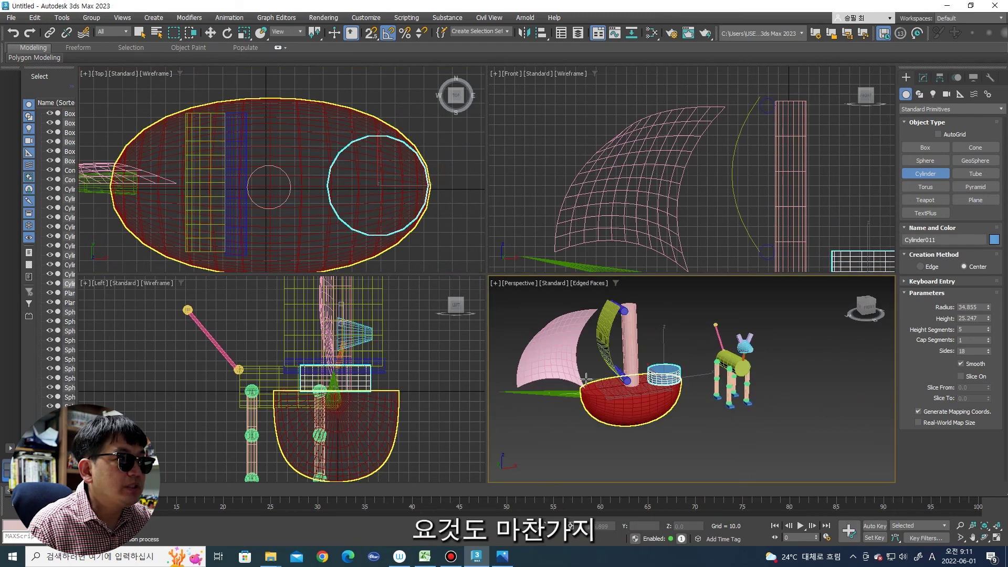
# Step: Add an FFD 3x3x3 modifier to the cylinder
pyautogui.click(923, 78)
pyautogui.click(965, 106)
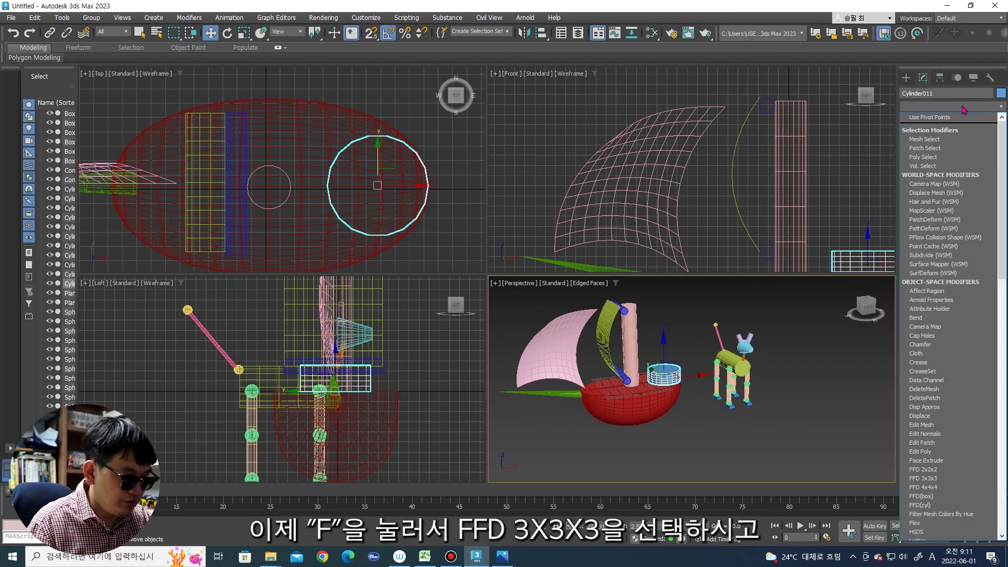
pyautogui.press('f')
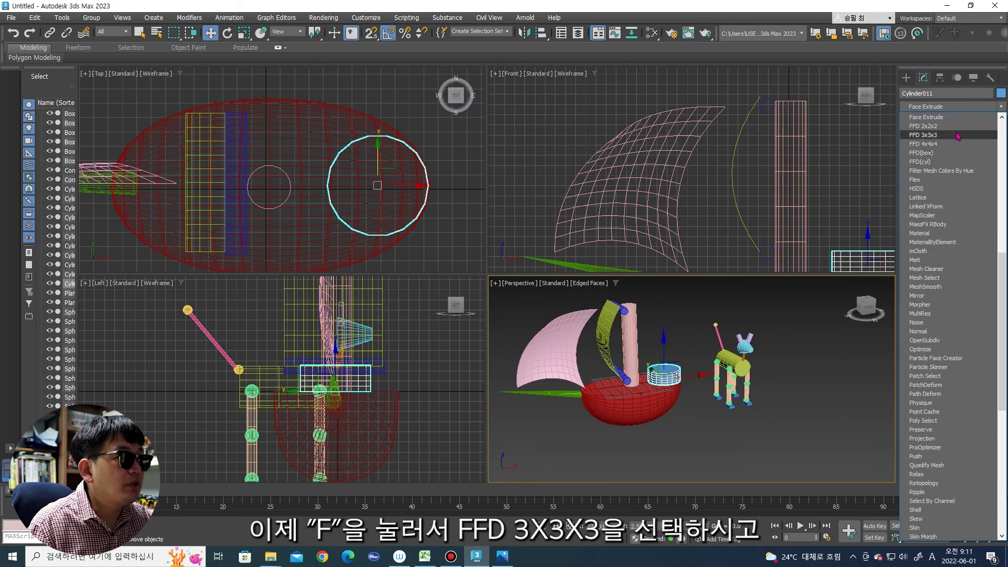
pyautogui.click(958, 137)
# Step: Scale the centre control points along Y and narrow the sides to make an oval cabin
pyautogui.moveTo(360, 127); pyautogui.dragTo(286, 127, button='middle')
pyautogui.press('1')
pyautogui.moveTo(292, 200); pyautogui.dragTo(318, 149)
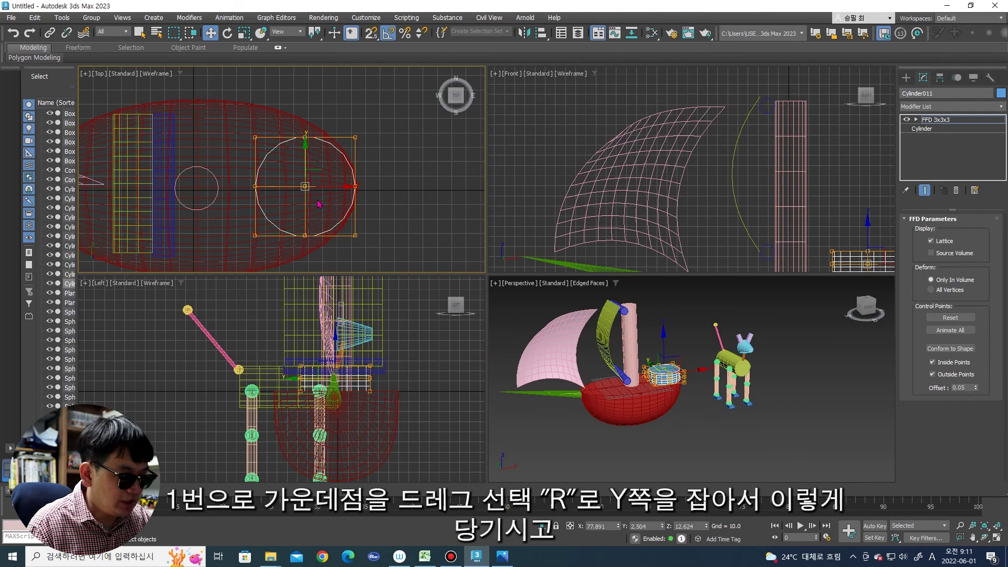
pyautogui.moveTo(318, 168); pyautogui.dragTo(346, 161, button='middle')
pyautogui.press('r')
pyautogui.moveTo(333, 152); pyautogui.dragTo(337, 112)
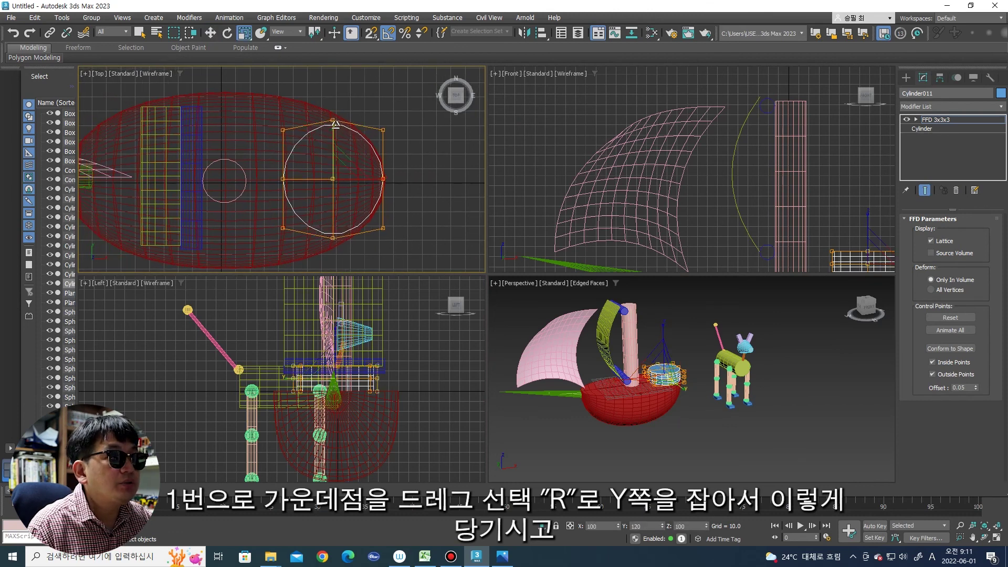
pyautogui.moveTo(272, 161)
pyautogui.mouseDown()
pyautogui.moveTo(295, 196)
pyautogui.moveTo(320, 182)
pyautogui.mouseUp()
pyautogui.press('w')
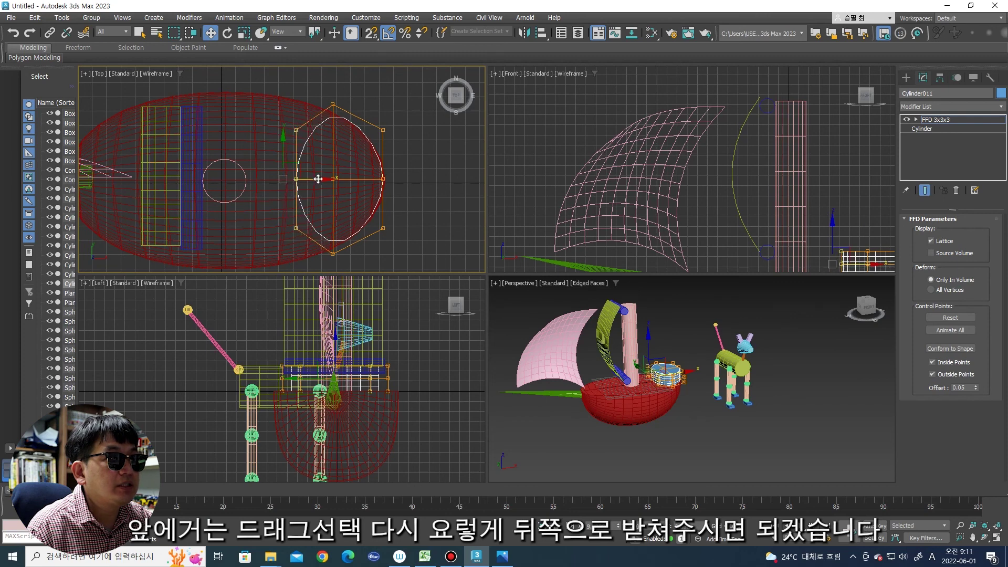
pyautogui.moveTo(318, 166)
pyautogui.mouseDown()
pyautogui.moveTo(349, 192)
pyautogui.moveTo(365, 178)
pyautogui.mouseUp()
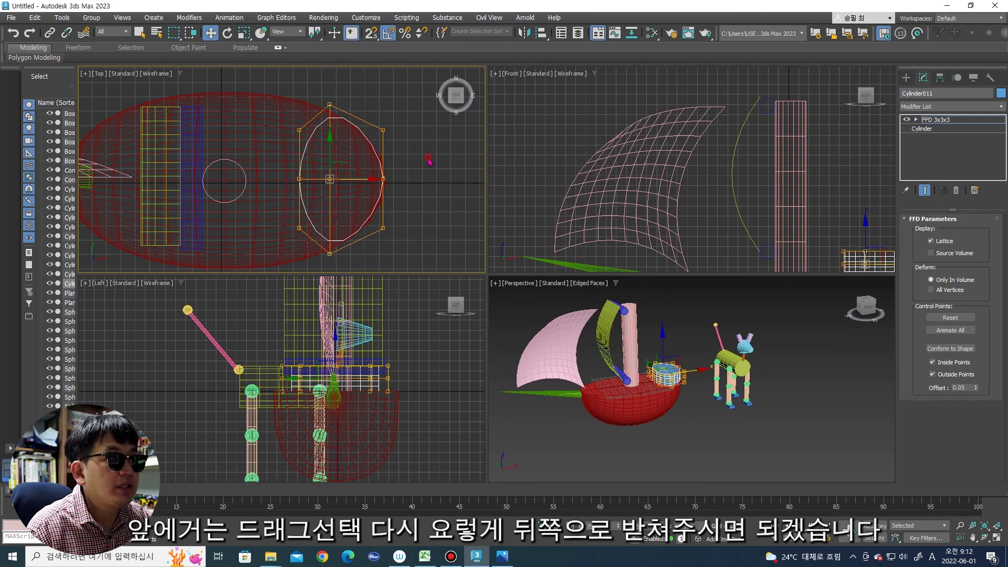
pyautogui.click(798, 351)
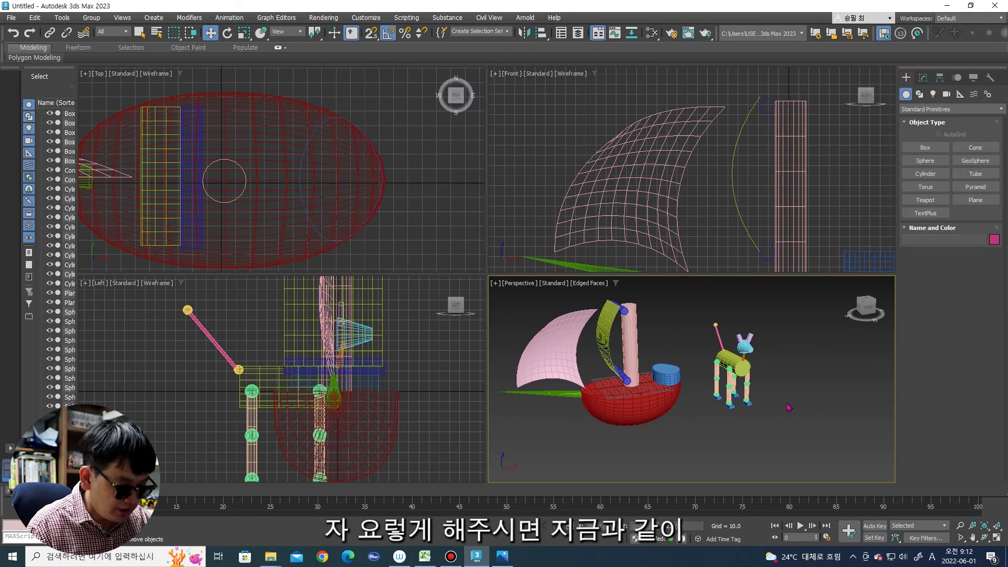
# Step: Test-rotate the ship and undo it, then maximize Perspective to frame ship and dog
pyautogui.keyDown('alt'); pyautogui.moveTo(709, 418); pyautogui.dragTo(746, 415, button='middle'); pyautogui.keyUp('alt')
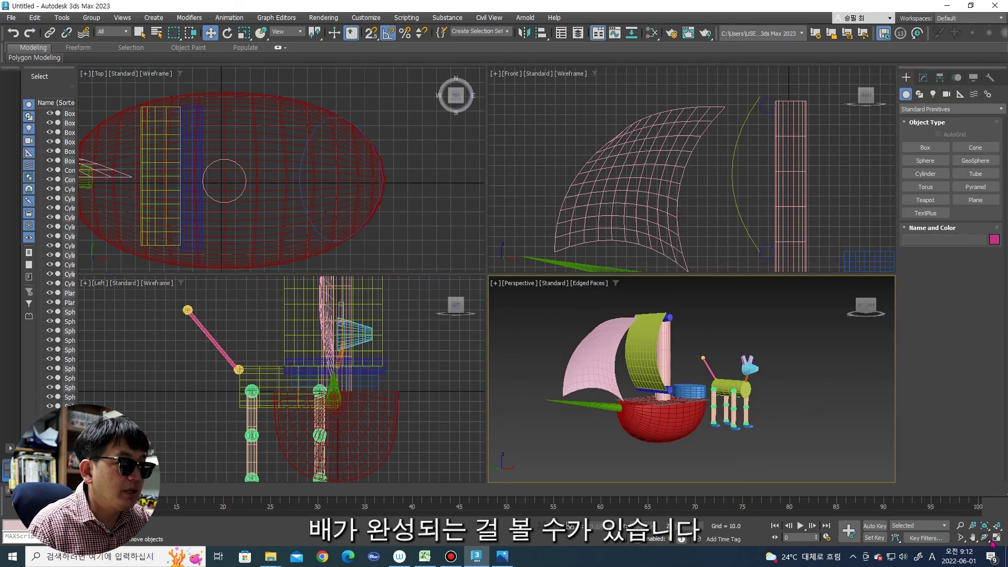
pyautogui.scroll(-5, 267, 138)
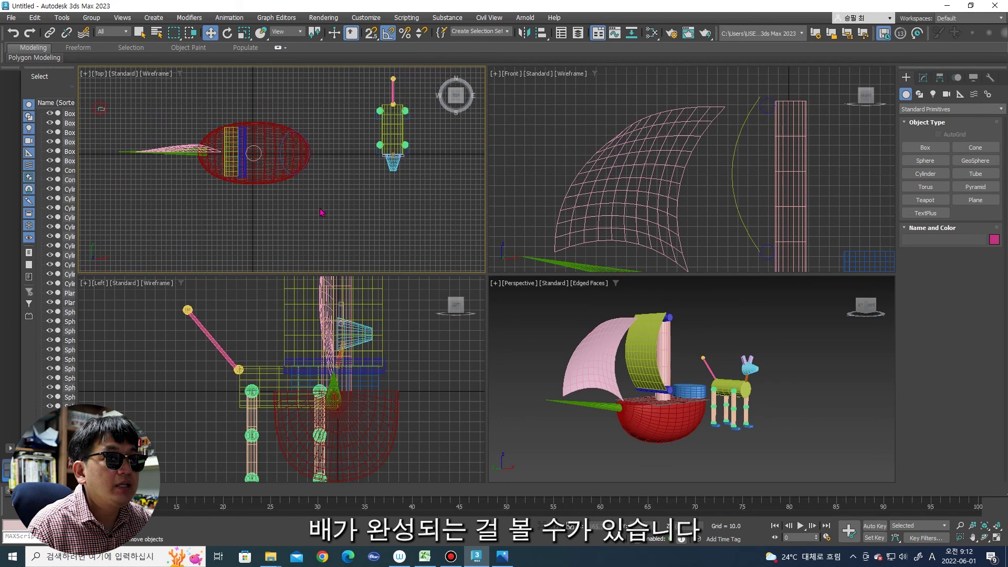
pyautogui.moveTo(322, 213); pyautogui.dragTo(210, 115)
pyautogui.press('e')
pyautogui.moveTo(267, 131); pyautogui.dragTo(231, 173)
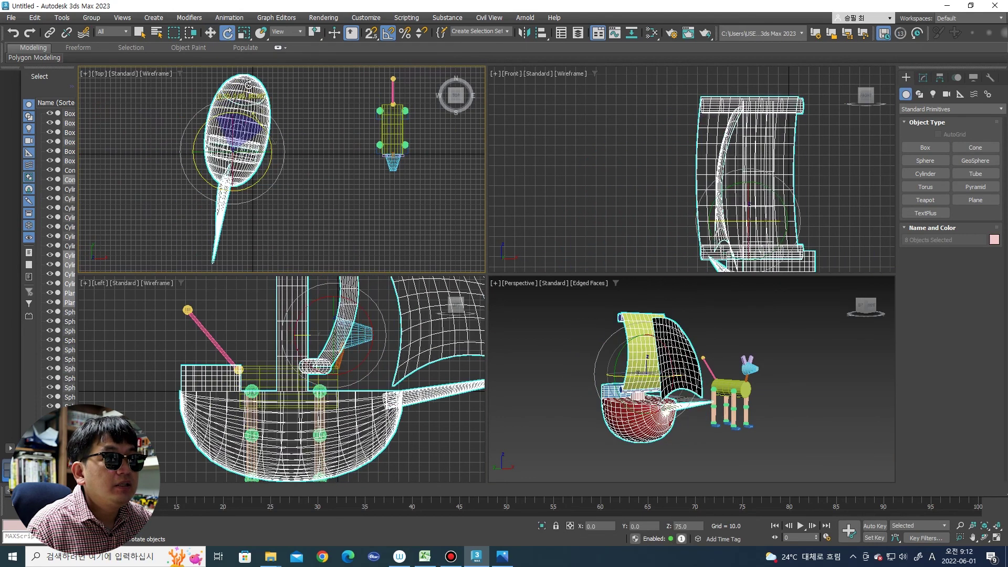
pyautogui.hotkey('ctrl', 'z')
pyautogui.click(867, 457)
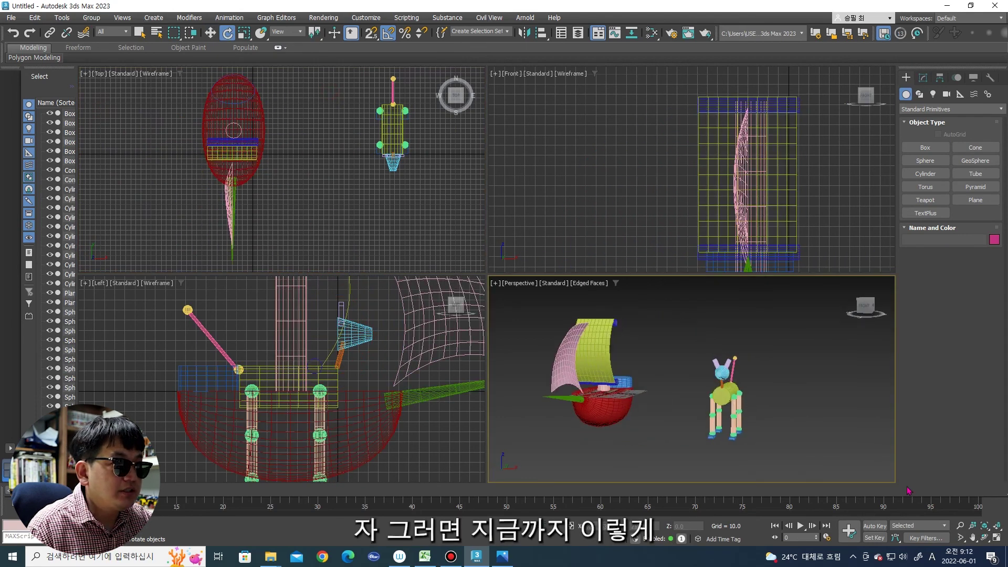
pyautogui.hotkey('alt', 'w')
pyautogui.moveTo(762, 349)
pyautogui.keyDown('alt'); pyautogui.mouseDown(button='middle')
pyautogui.moveTo(578, 305)
pyautogui.moveTo(568, 293)
pyautogui.mouseUp(button='middle'); pyautogui.keyUp('alt')
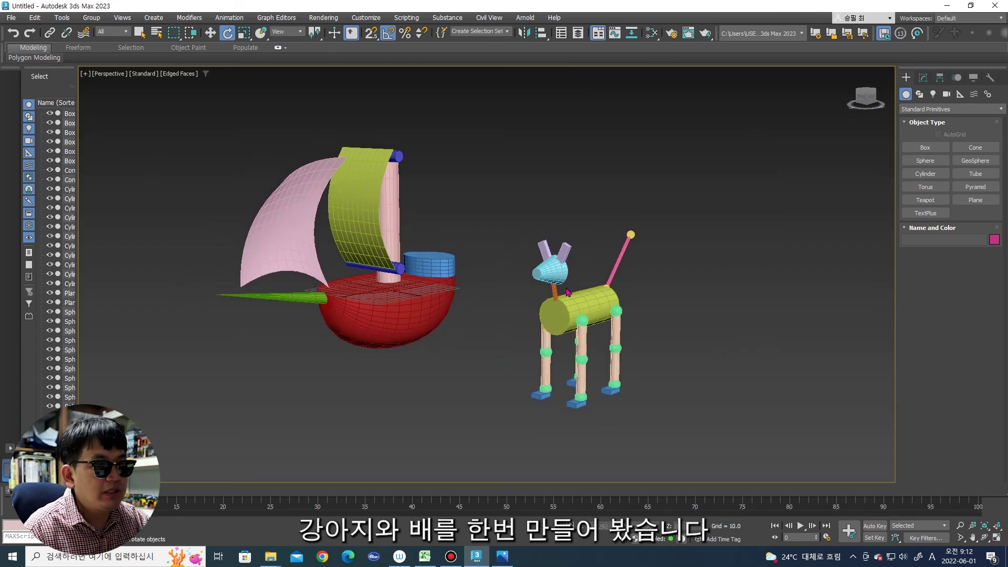